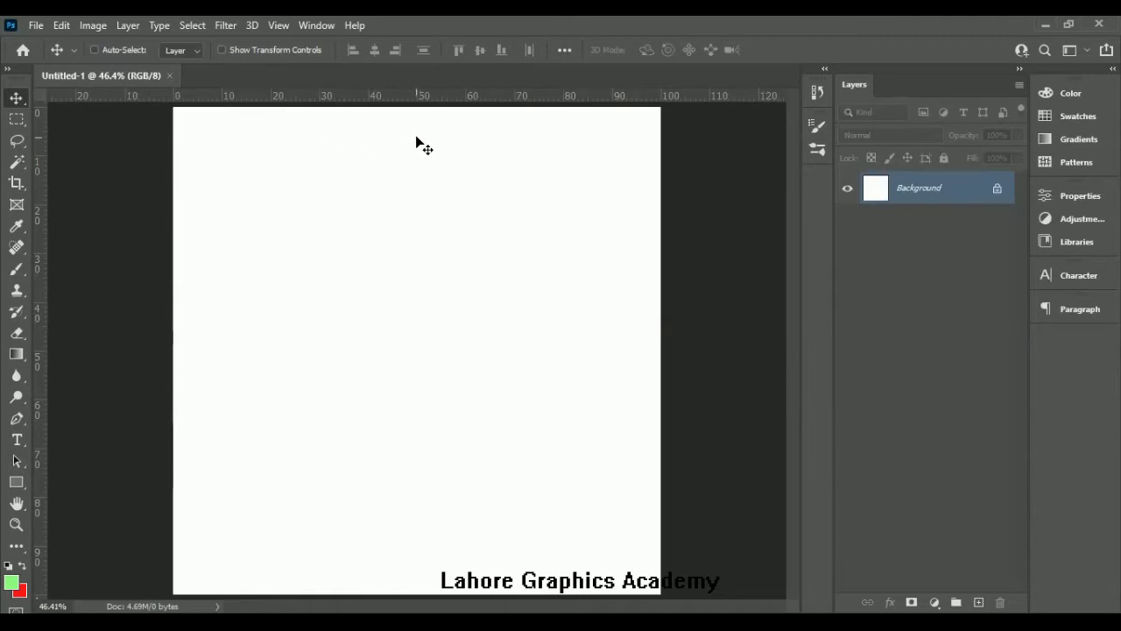
- Check the canvas width and height in pixels, closing Canvas Size without changes
{"action": "key", "text": "ctrl"}
{"action": "key", "text": "ctrl+alt+c"}
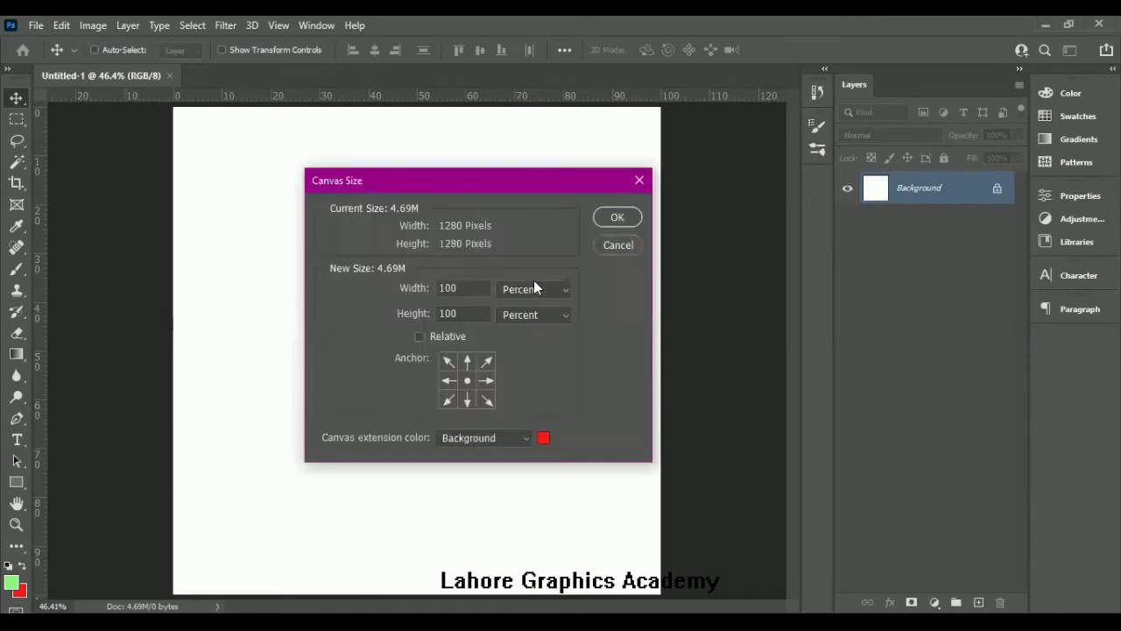
{"action": "left_click", "coordinate": [534, 287]}
{"action": "left_click", "coordinate": [528, 319]}
{"action": "mouse_move", "coordinate": [433, 313]}
{"action": "left_mouse_down"}
{"action": "mouse_move", "coordinate": [463, 303]}
{"action": "mouse_move", "coordinate": [427, 291]}
{"action": "left_mouse_up"}
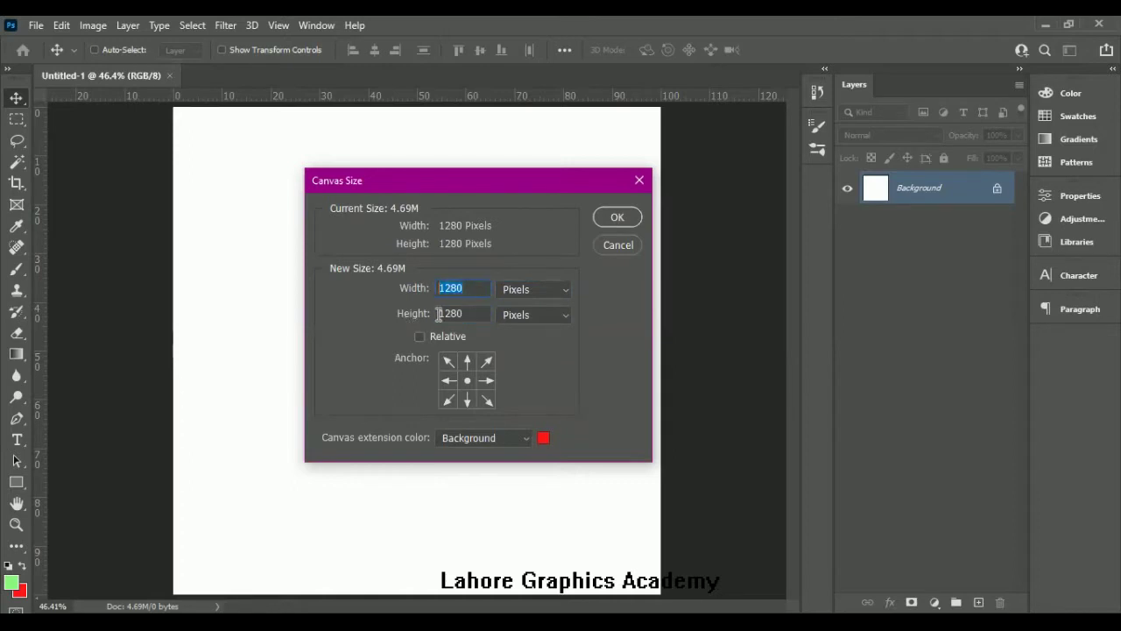
{"action": "left_click_drag", "start_coordinate": [478, 312], "coordinate": [420, 314]}
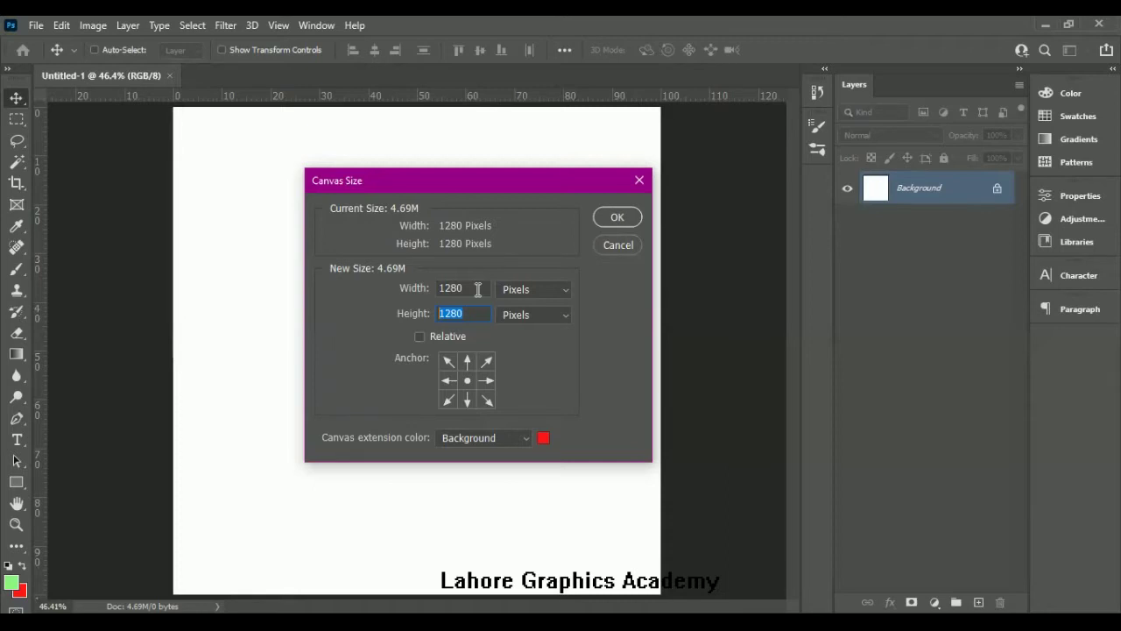
{"action": "left_click", "coordinate": [418, 290]}
{"action": "left_click_drag", "start_coordinate": [470, 318], "coordinate": [418, 316]}
{"action": "left_click", "coordinate": [617, 218]}
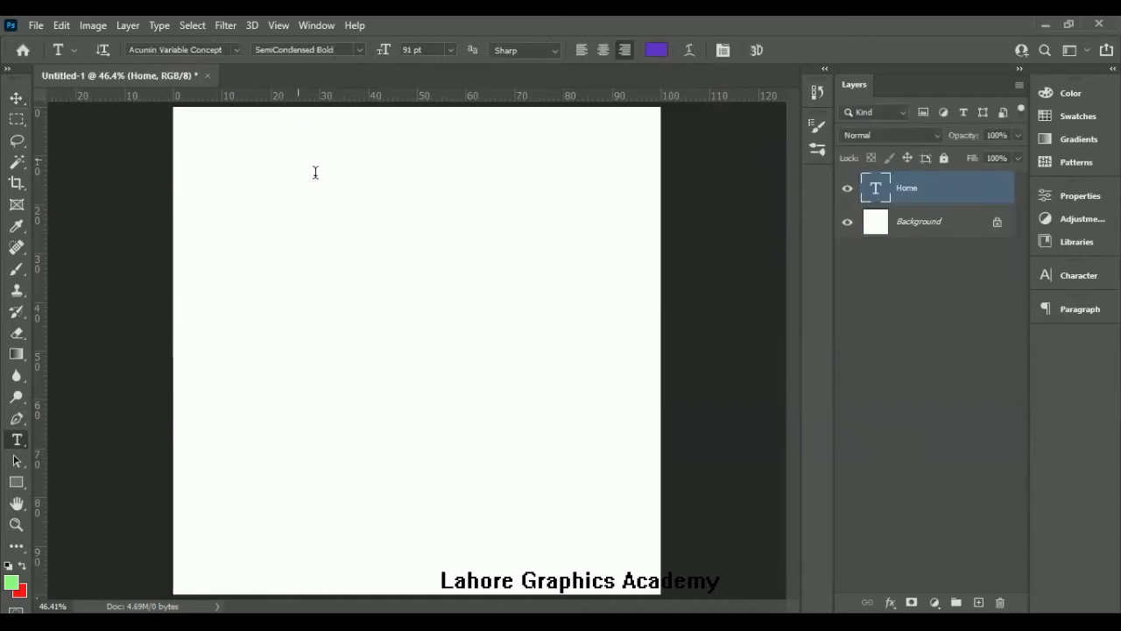
- Type HOME near the top-left of the page and set it to 13 pt
{"action": "left_click", "coordinate": [316, 173]}
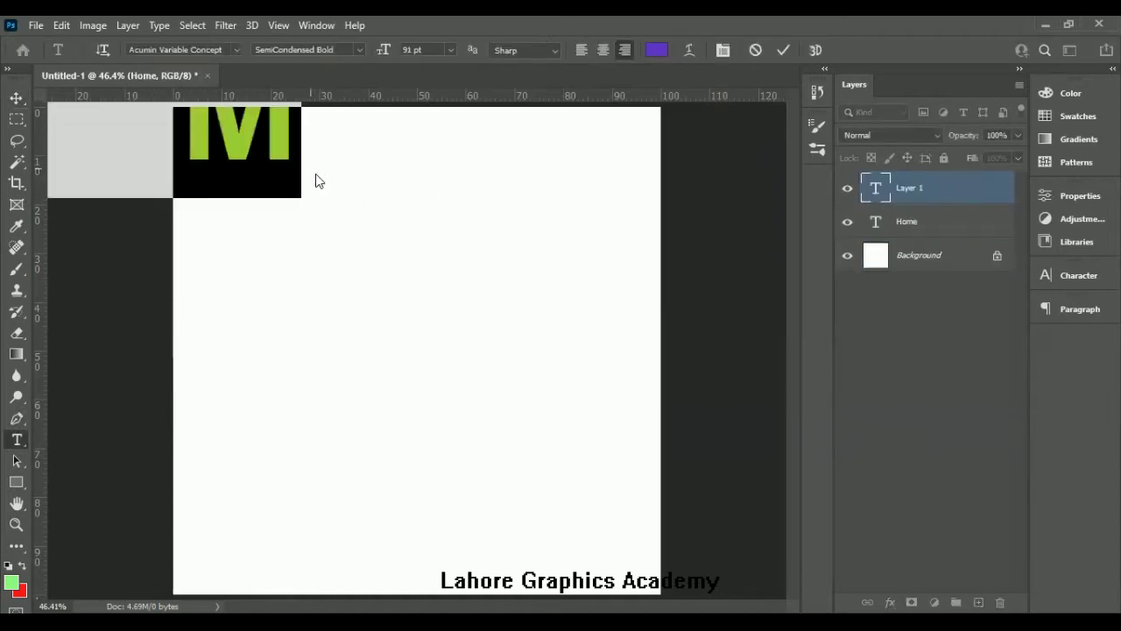
{"action": "type", "text": "HOME"}
{"action": "key", "text": "ctrl+a"}
{"action": "left_click_drag", "start_coordinate": [383, 50], "coordinate": [315, 58]}
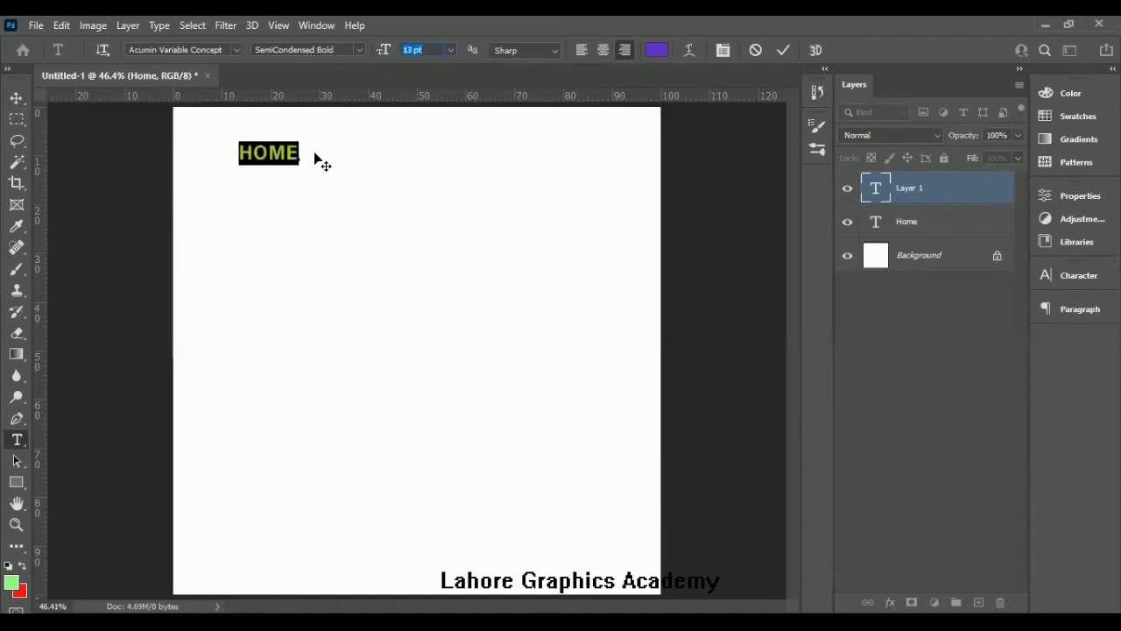
{"action": "left_click", "coordinate": [308, 181]}
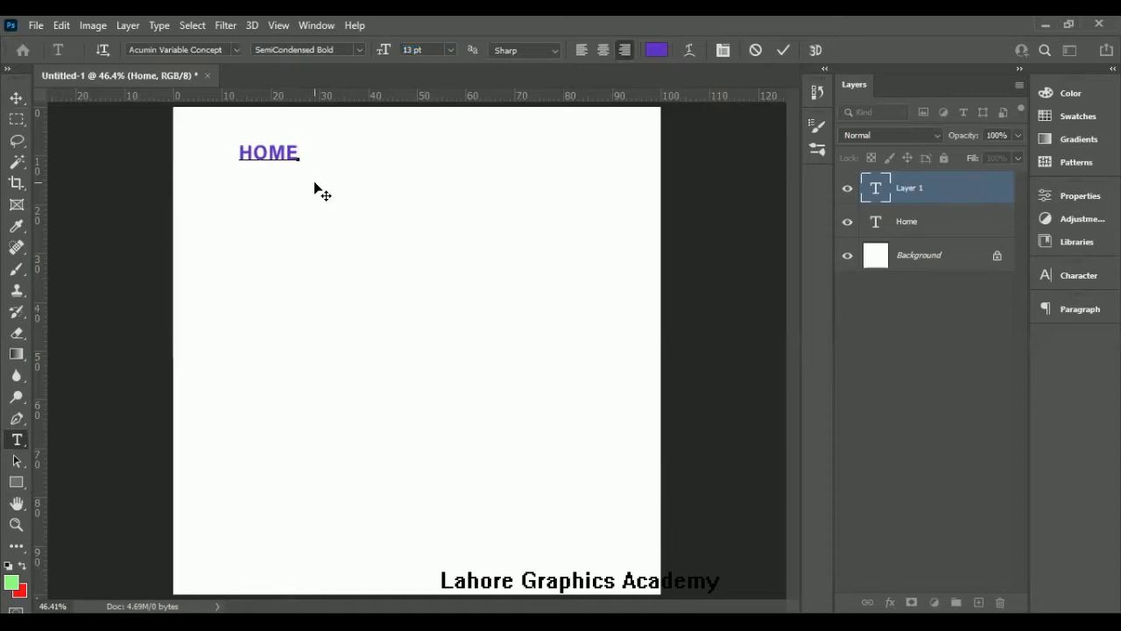
{"action": "key", "text": "ctrl+a"}
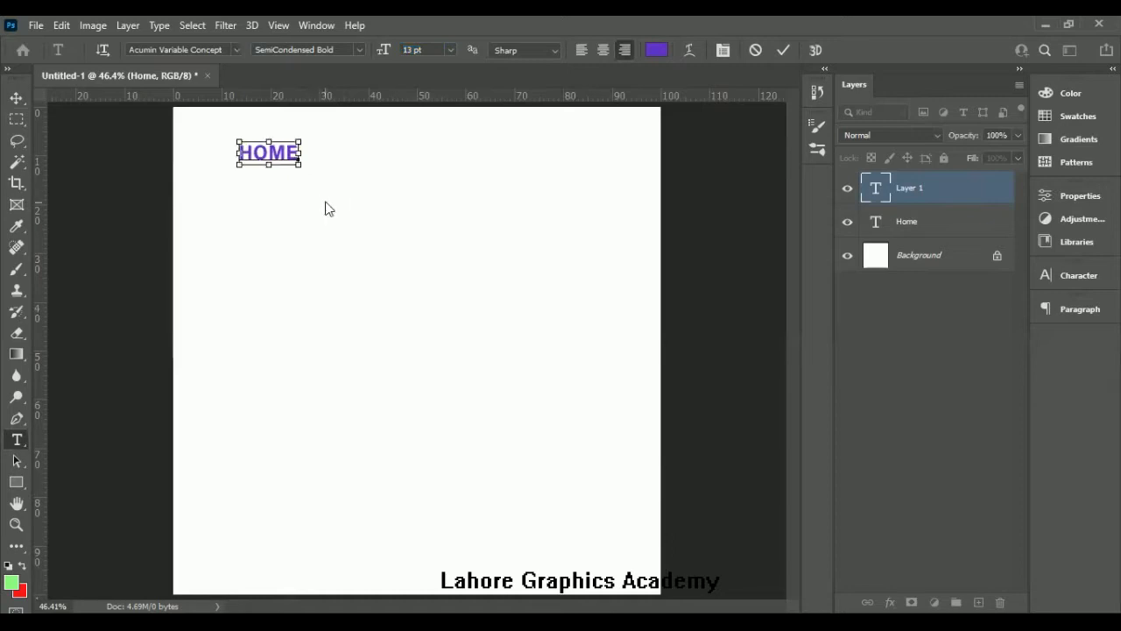
{"action": "key", "text": "Right"}
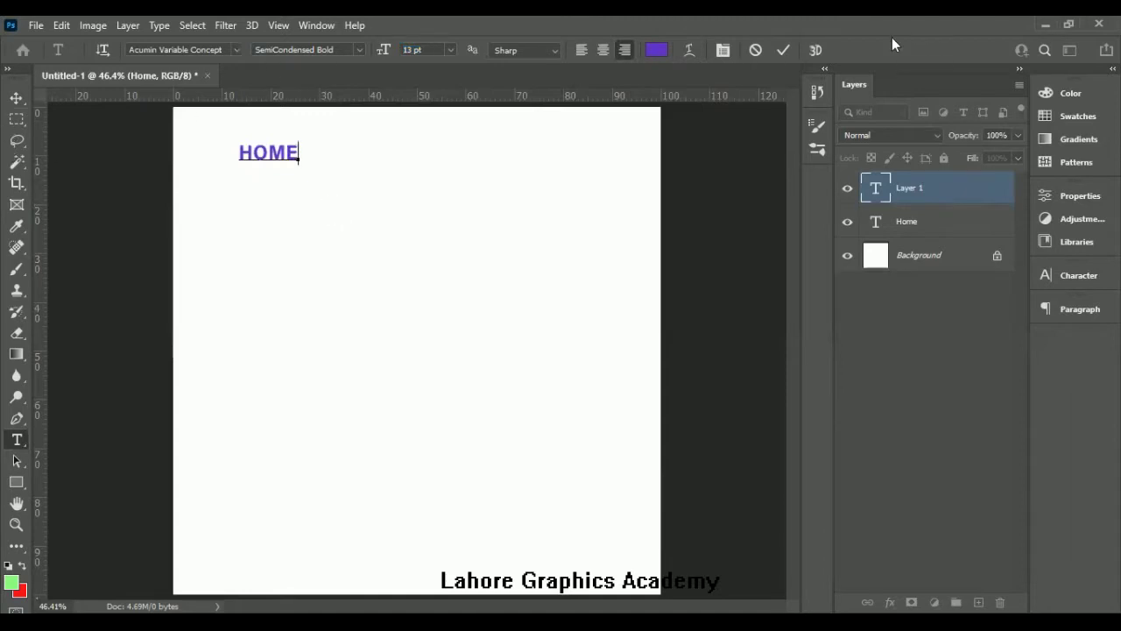
- Turn off All Caps in the Character panel so the label reads Home
{"action": "left_click", "coordinate": [1061, 277]}
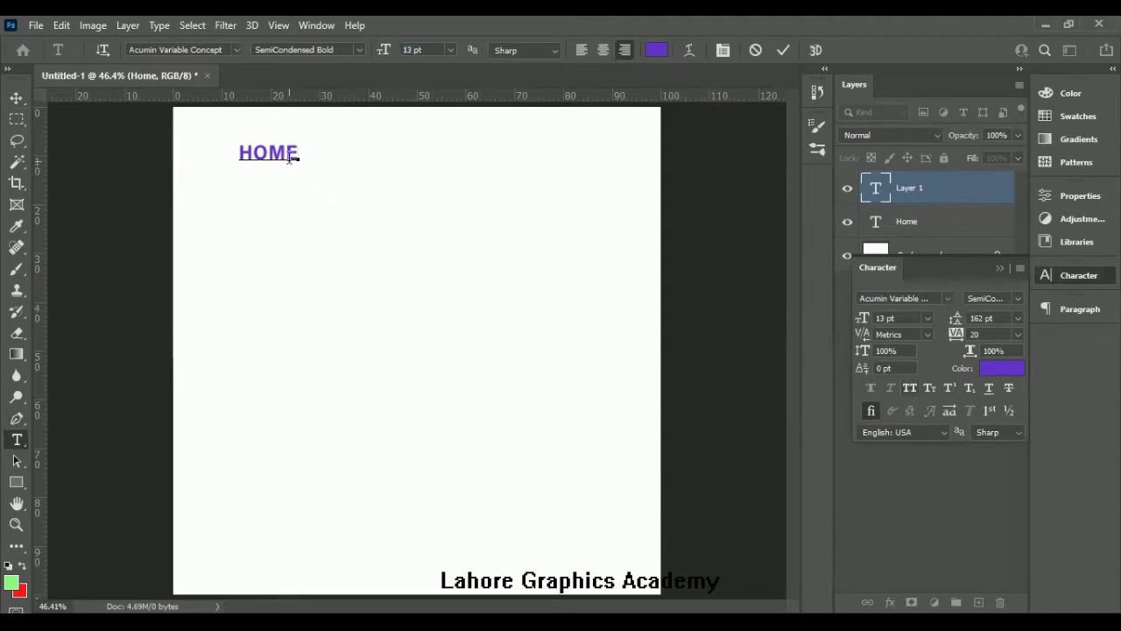
{"action": "double_click", "coordinate": [247, 155]}
{"action": "key", "text": "Right"}
{"action": "key", "text": "ctrl+a"}
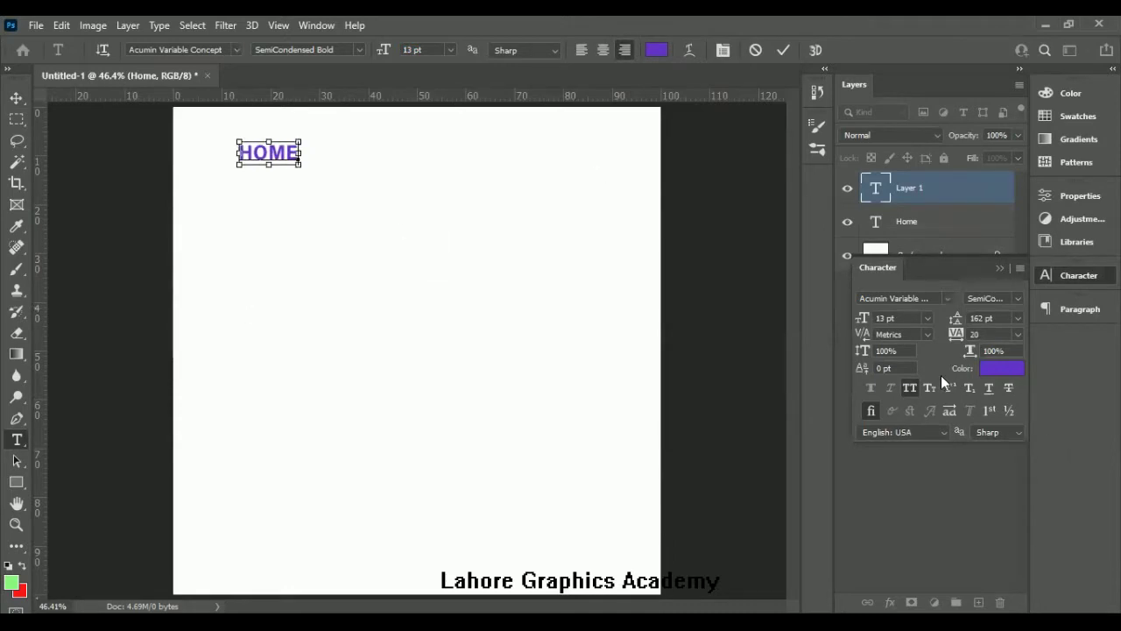
{"action": "left_click", "coordinate": [909, 389]}
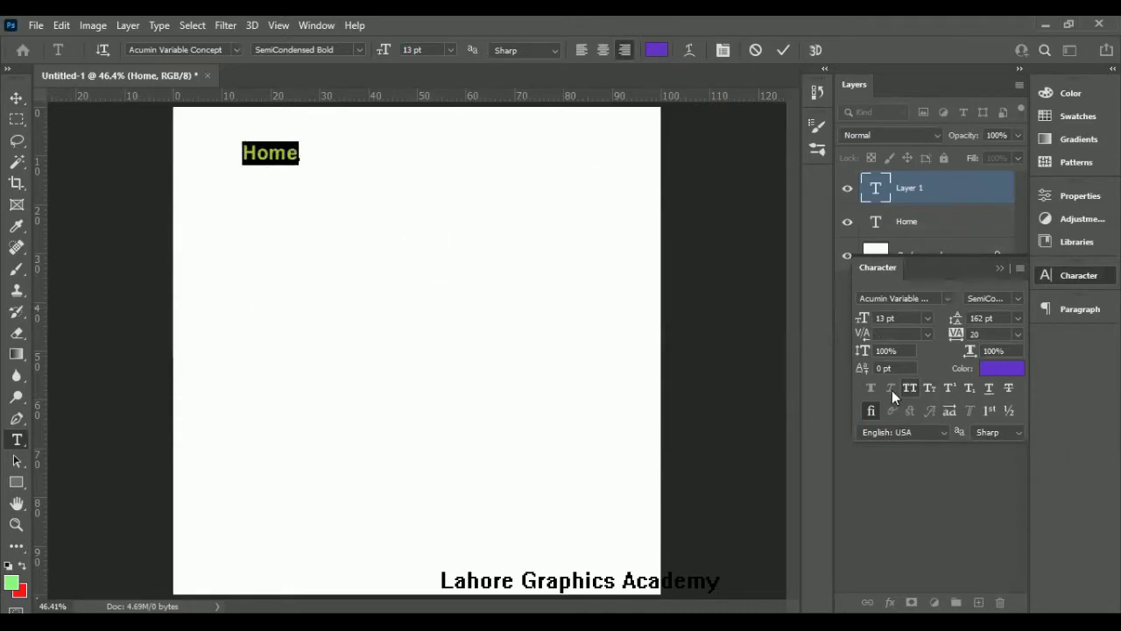
{"action": "left_click", "coordinate": [298, 153]}
{"action": "left_click_drag", "start_coordinate": [299, 153], "coordinate": [232, 151]}
{"action": "left_click", "coordinate": [1012, 298]}
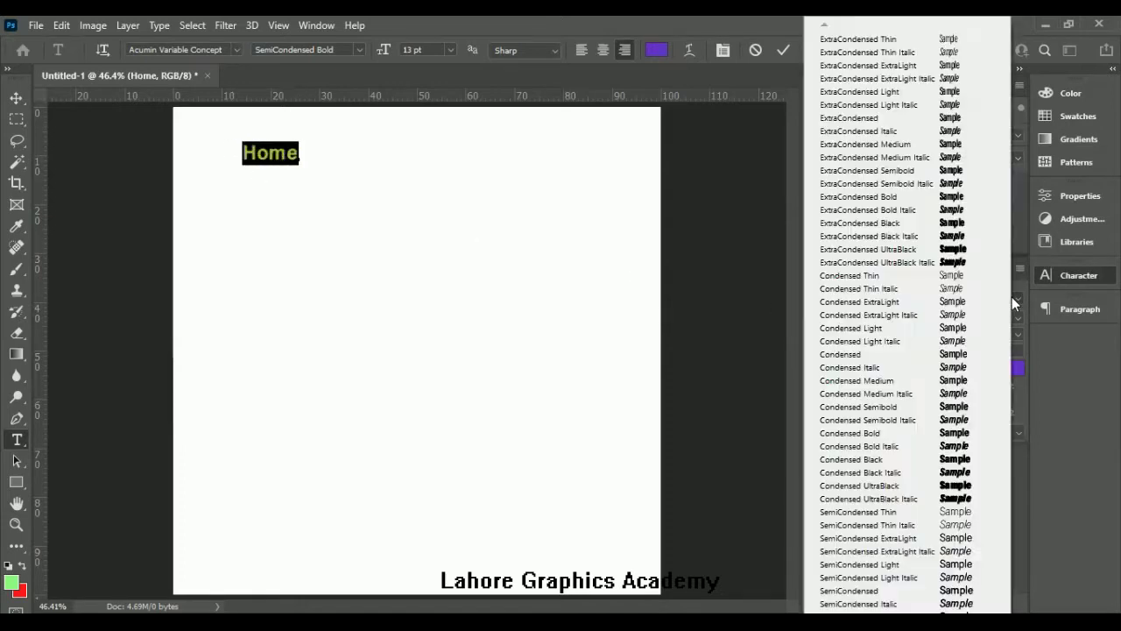
- Change the Home font style to Condensed Thin, then Condensed ExtraLight
{"action": "left_click", "coordinate": [871, 275]}
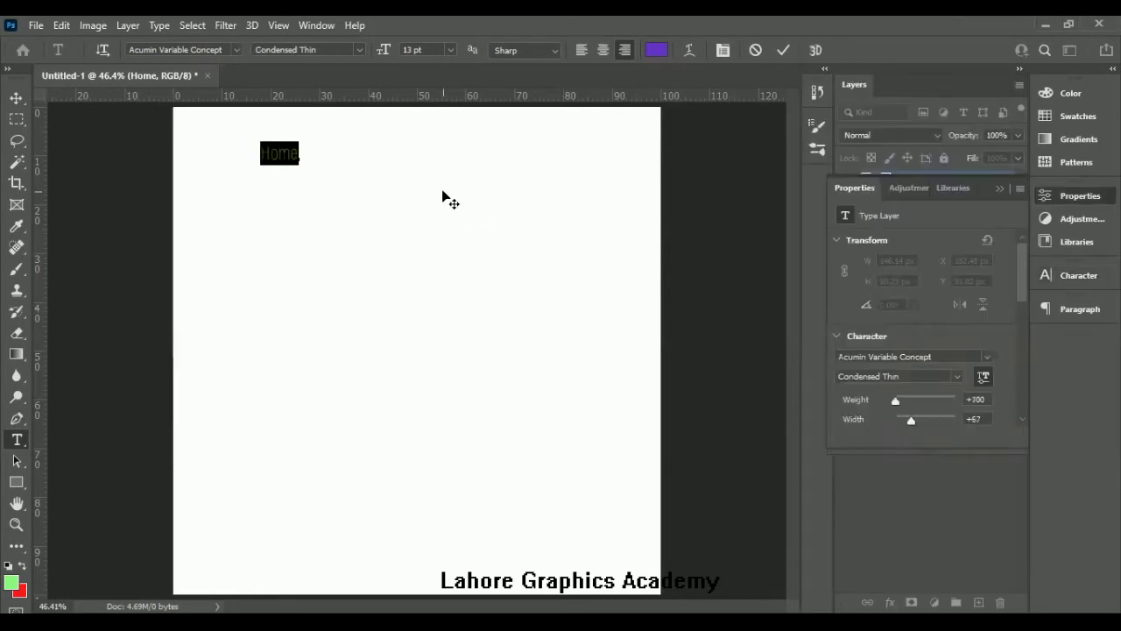
{"action": "left_click", "coordinate": [298, 155]}
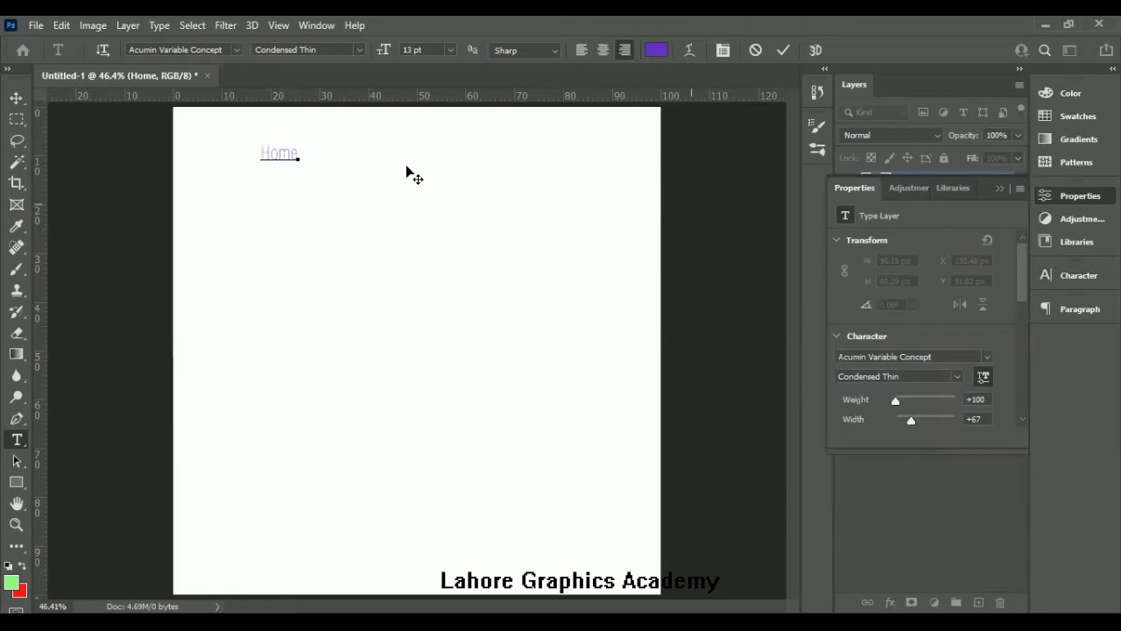
{"action": "scroll", "coordinate": [298, 133], "scroll_direction": "up", "scroll_amount": 2}
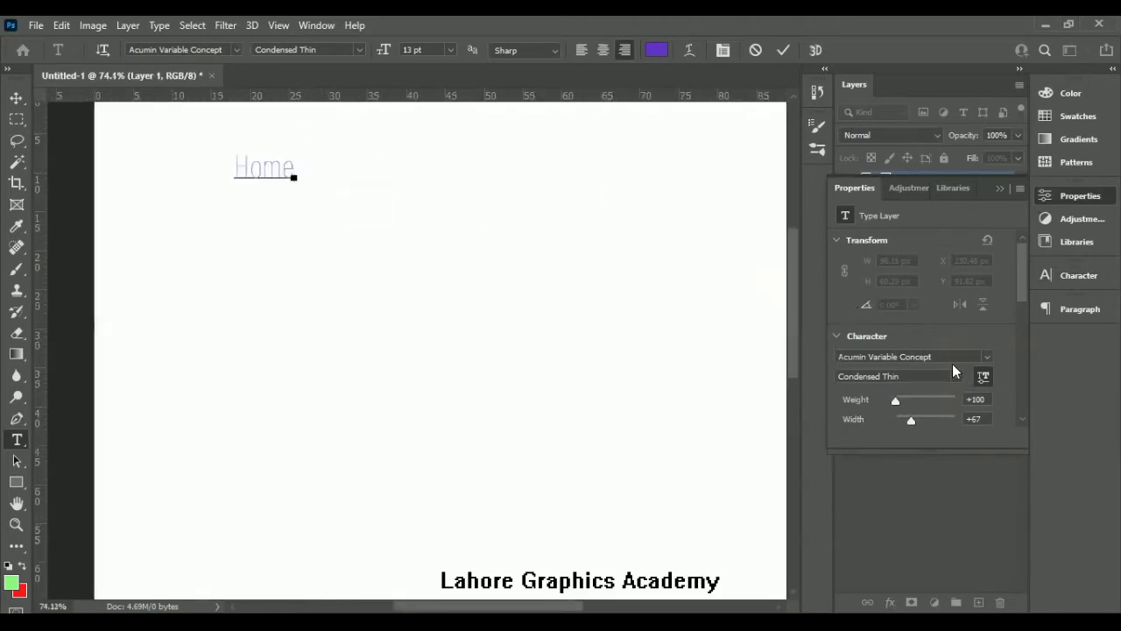
{"action": "double_click", "coordinate": [263, 174]}
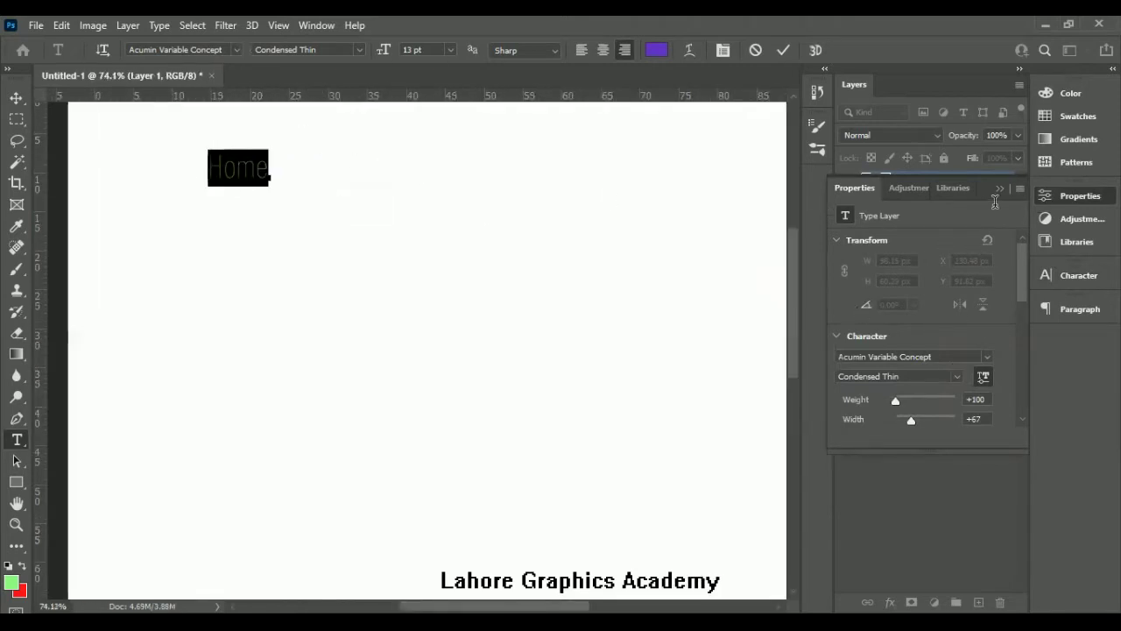
{"action": "left_click", "coordinate": [1065, 273]}
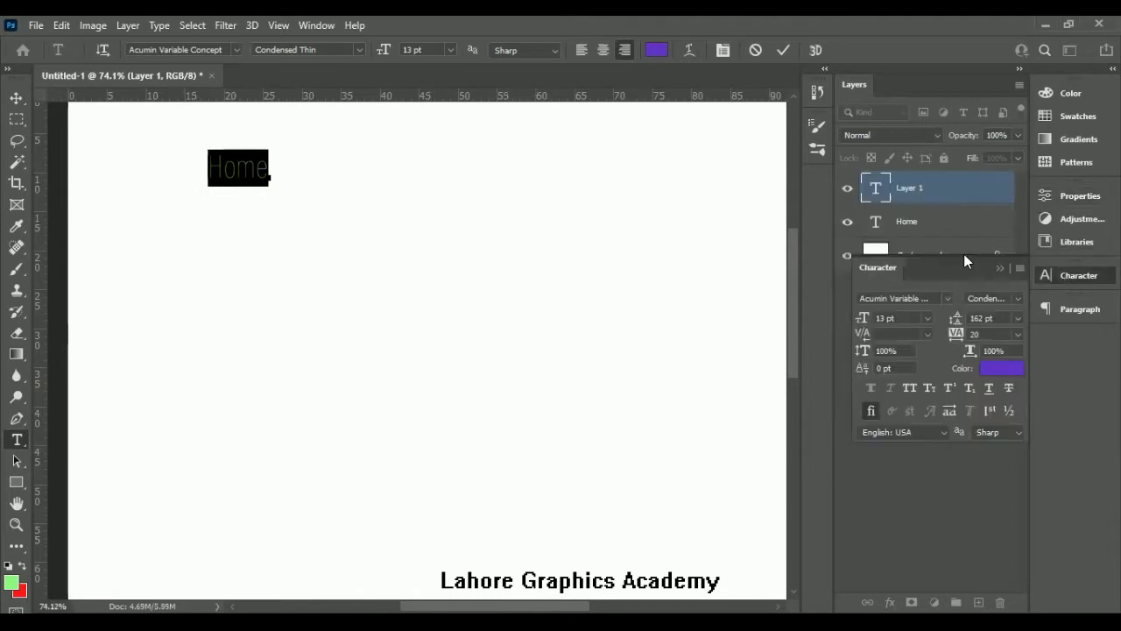
{"action": "left_click", "coordinate": [1016, 302]}
{"action": "left_click", "coordinate": [994, 297]}
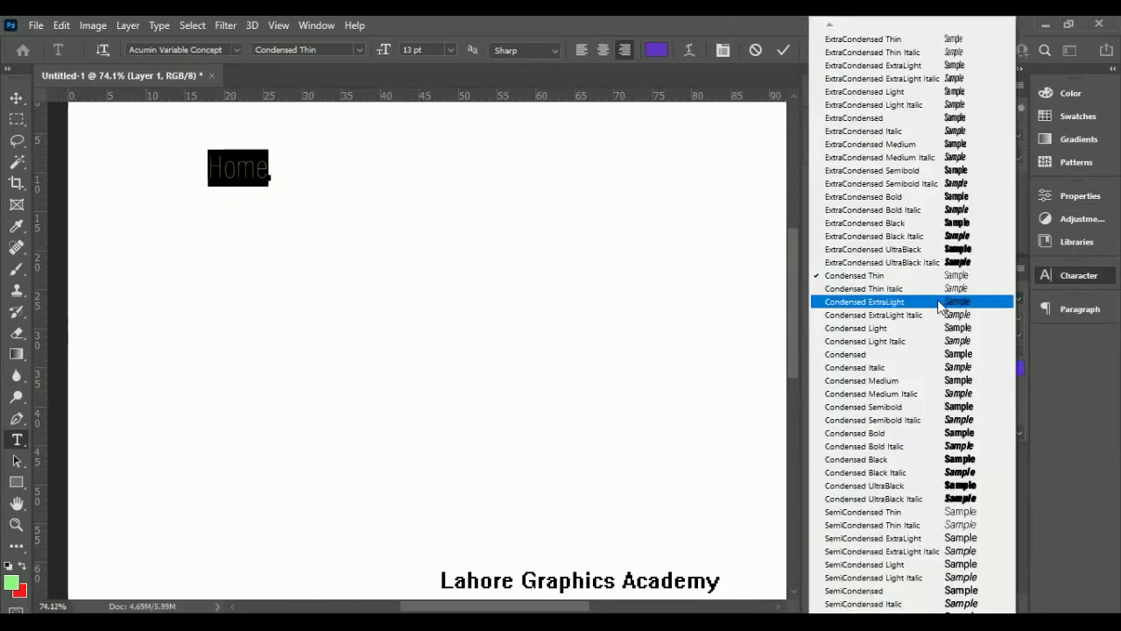
{"action": "left_click", "coordinate": [940, 302]}
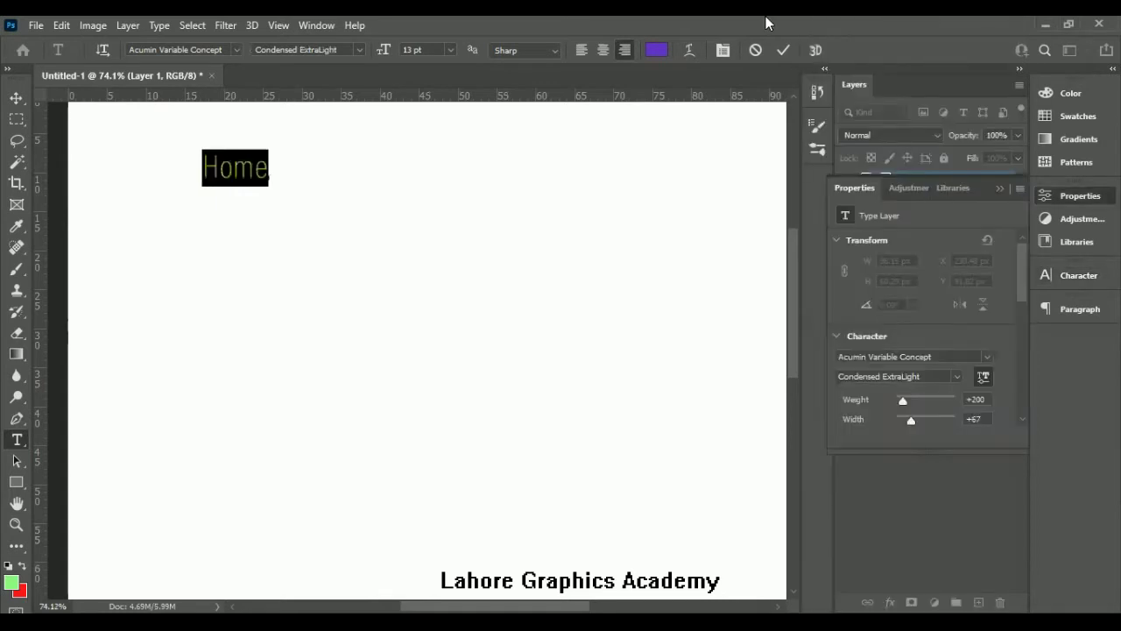
- Delete the trailing space after Home and commit the text
{"action": "left_click", "coordinate": [270, 166]}
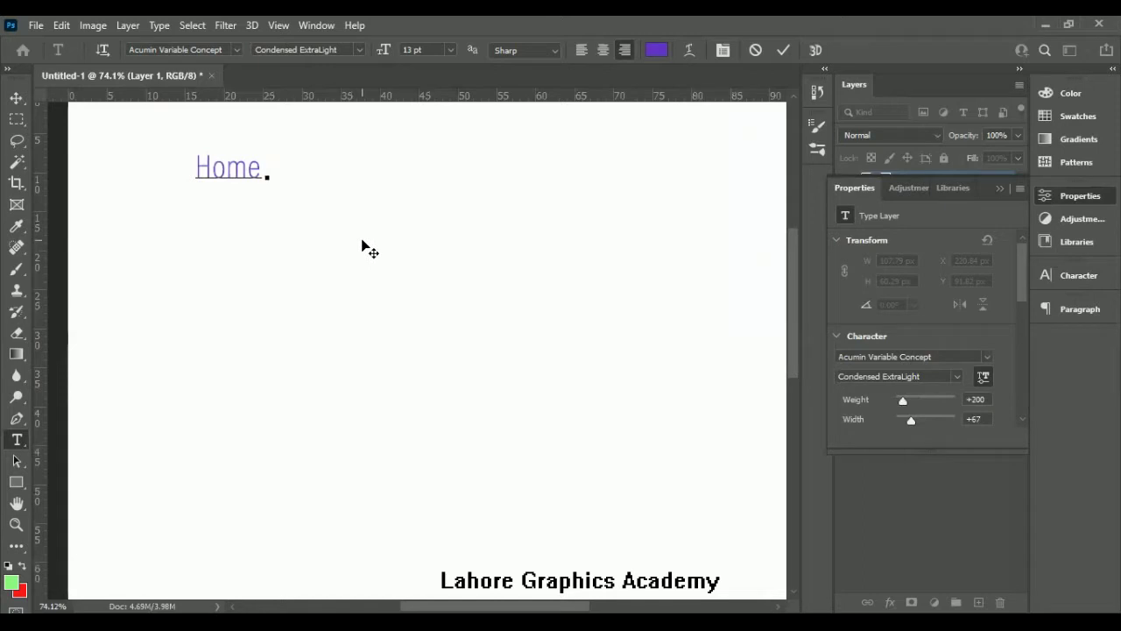
{"action": "key", "text": "BackSpace"}
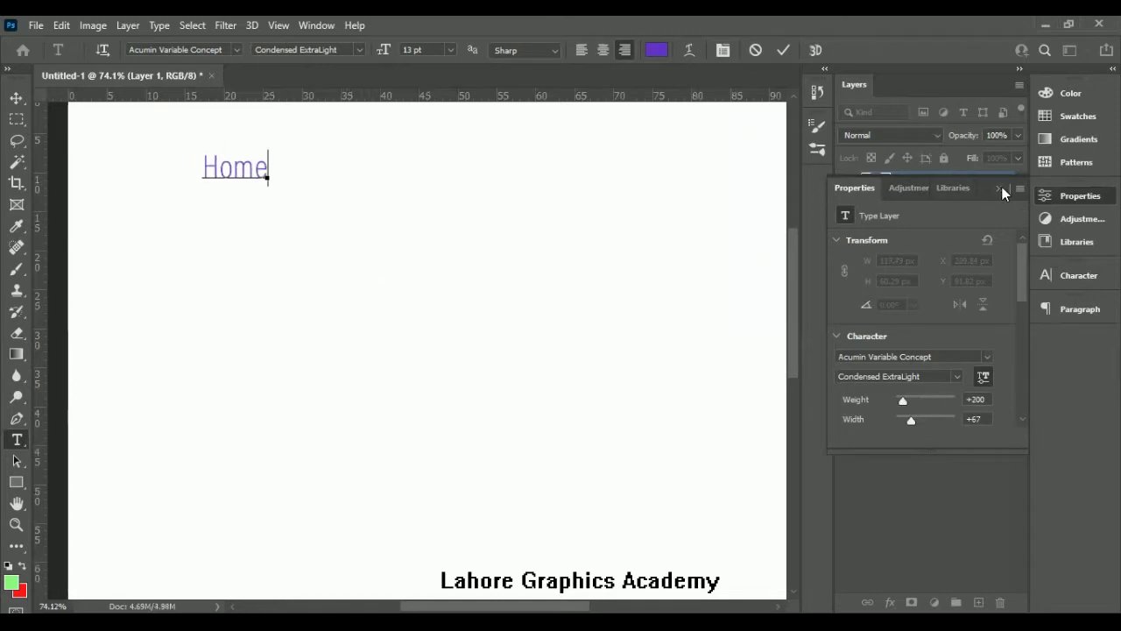
{"action": "left_click", "coordinate": [999, 188]}
{"action": "left_click", "coordinate": [222, 211]}
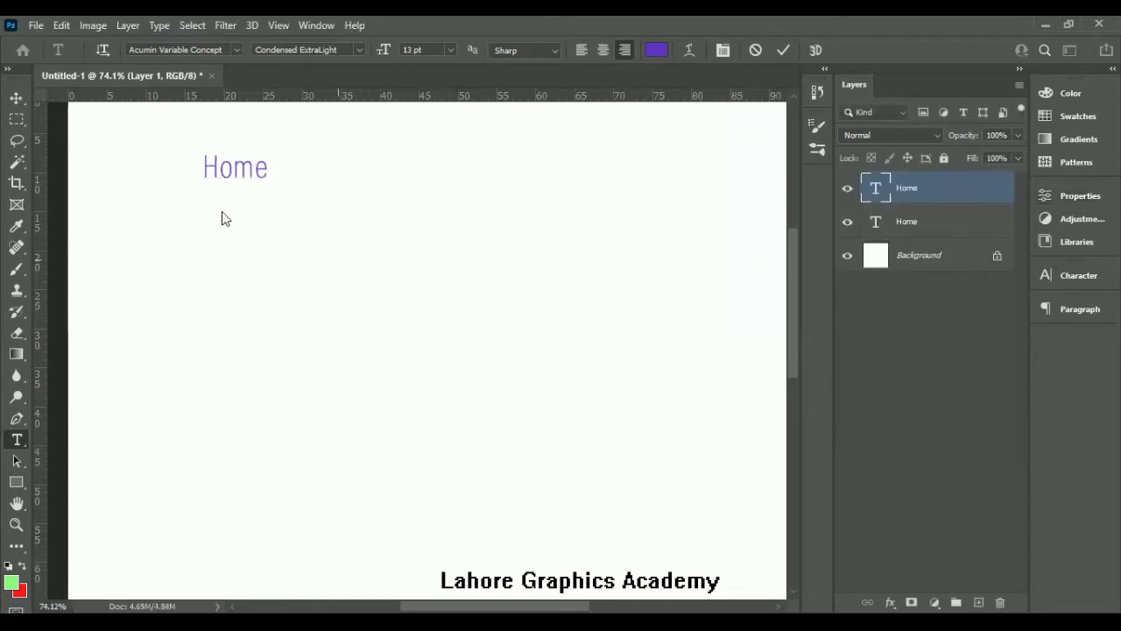
{"action": "left_click", "coordinate": [888, 221]}
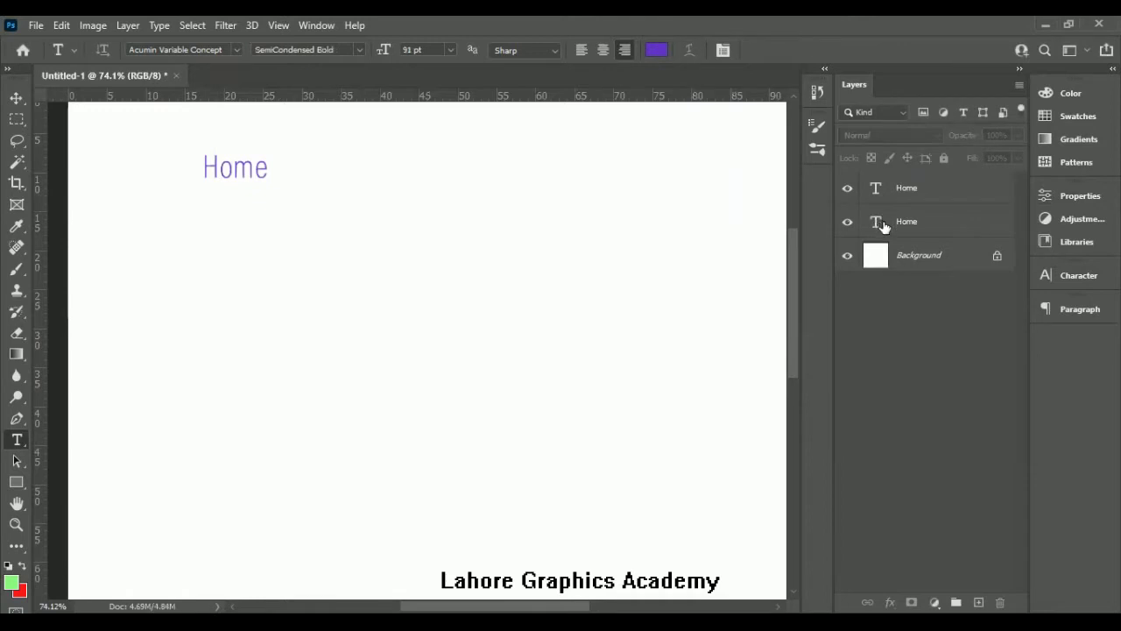
- Delete the extra Home copy, then duplicate Home below and retype it as About
{"action": "key", "text": "Delete"}
{"action": "left_click", "coordinate": [907, 187]}
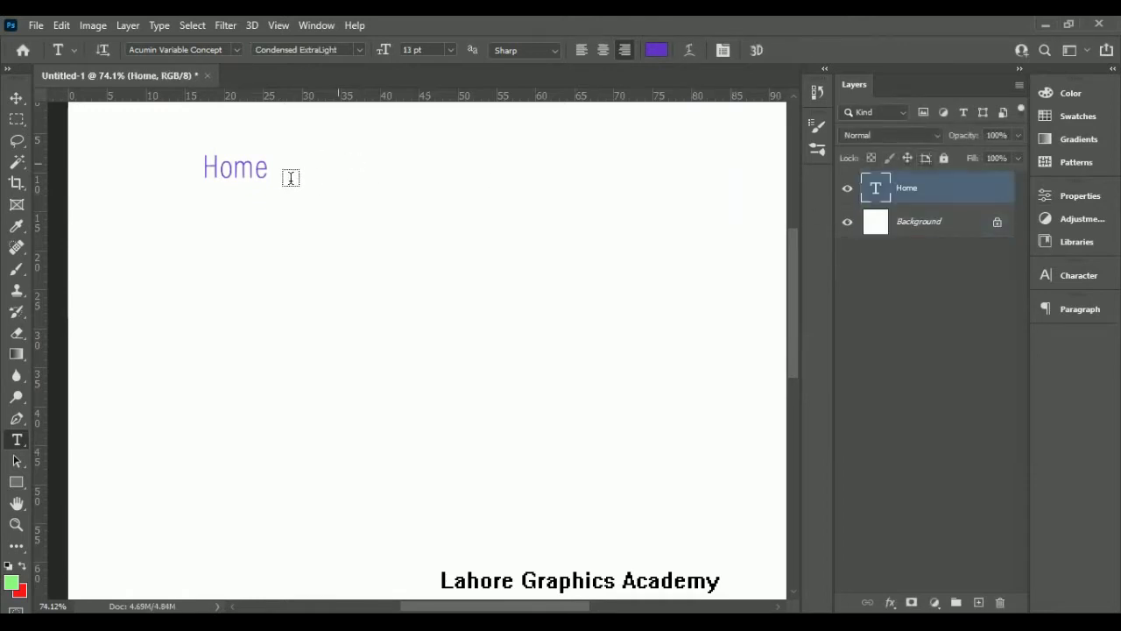
{"action": "key", "text": "ctrl+j"}
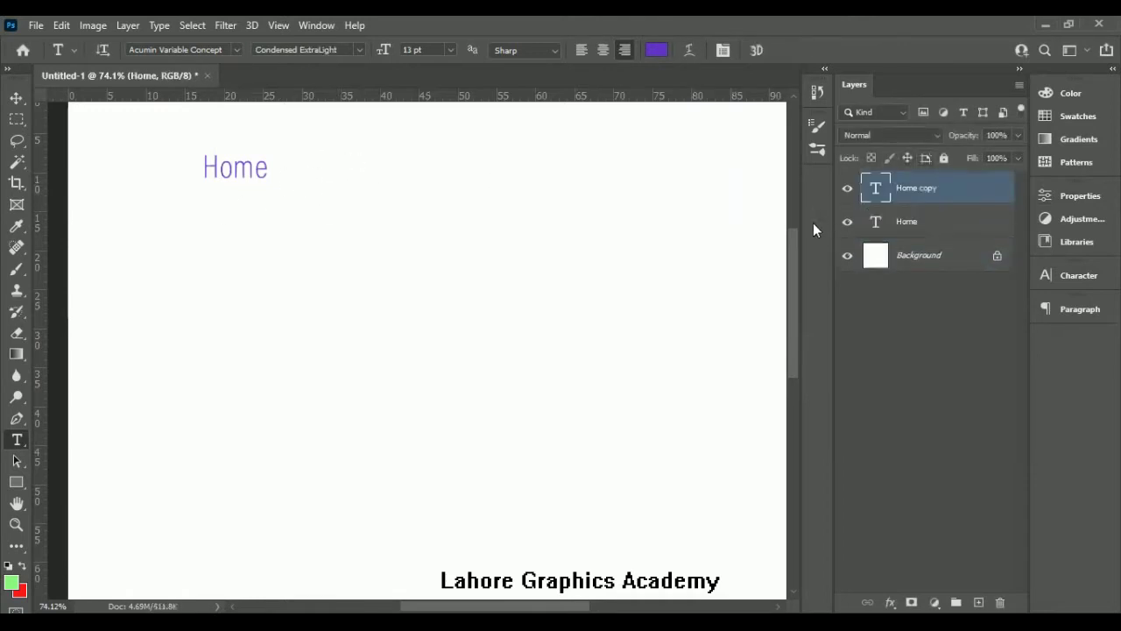
{"action": "key", "text": "v"}
{"action": "left_click_drag", "start_coordinate": [249, 176], "coordinate": [237, 210]}
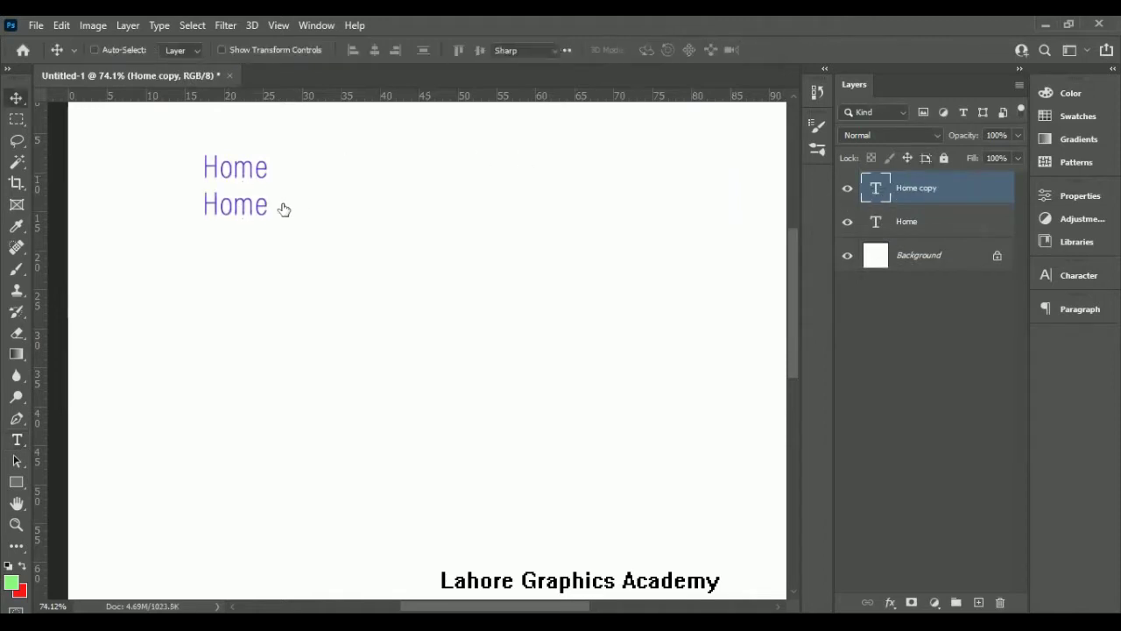
{"action": "double_click", "coordinate": [250, 203]}
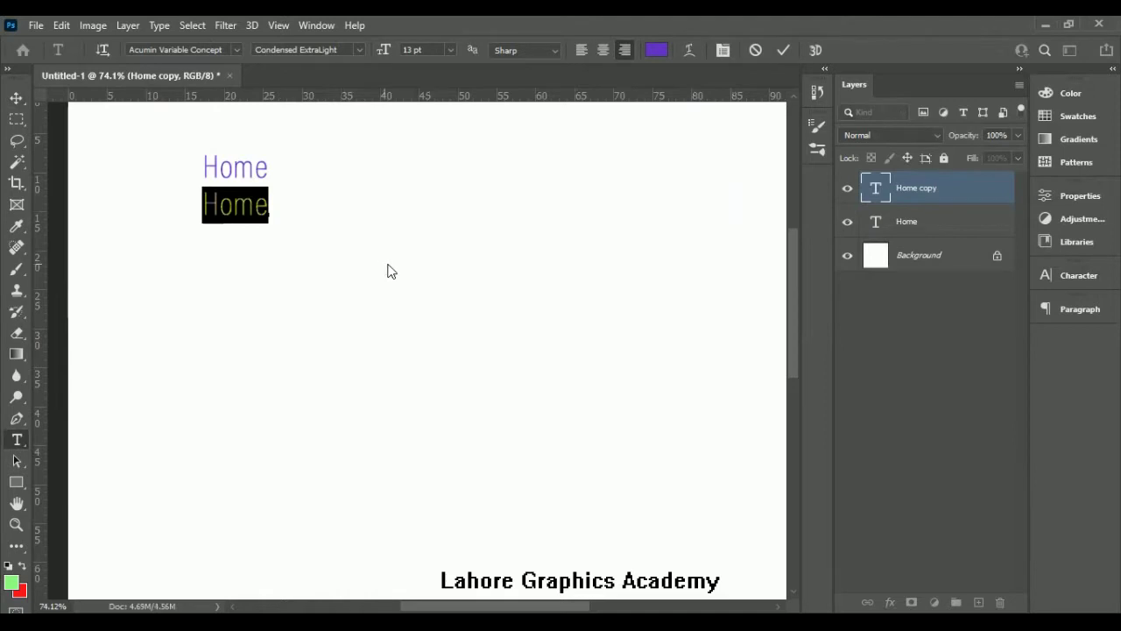
{"action": "type", "text": "About"}
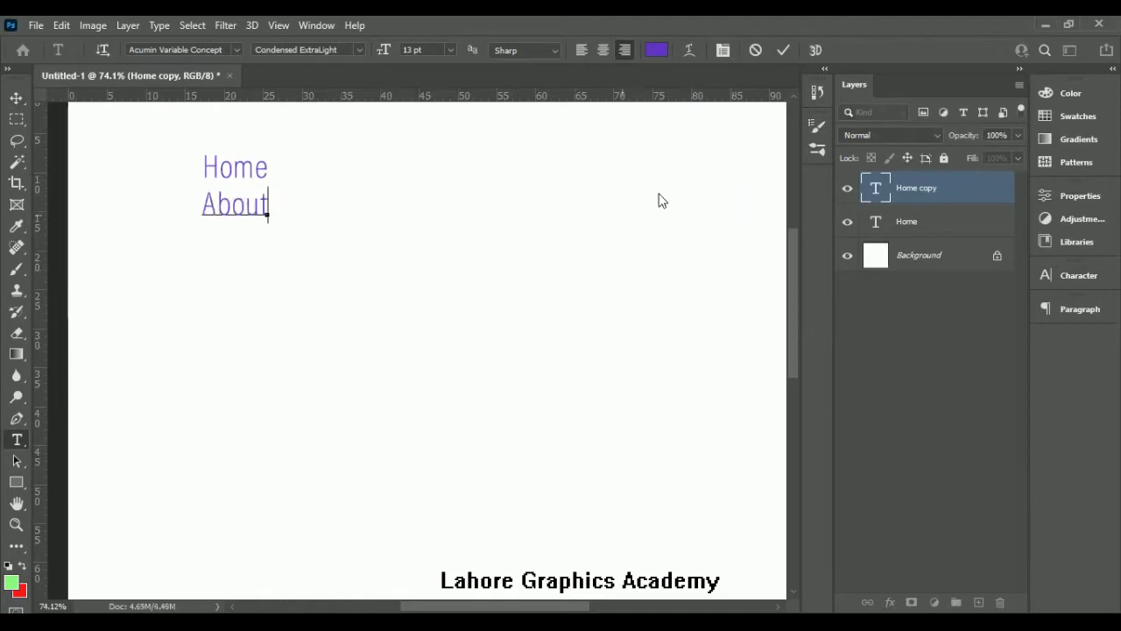
{"action": "left_click", "coordinate": [783, 50]}
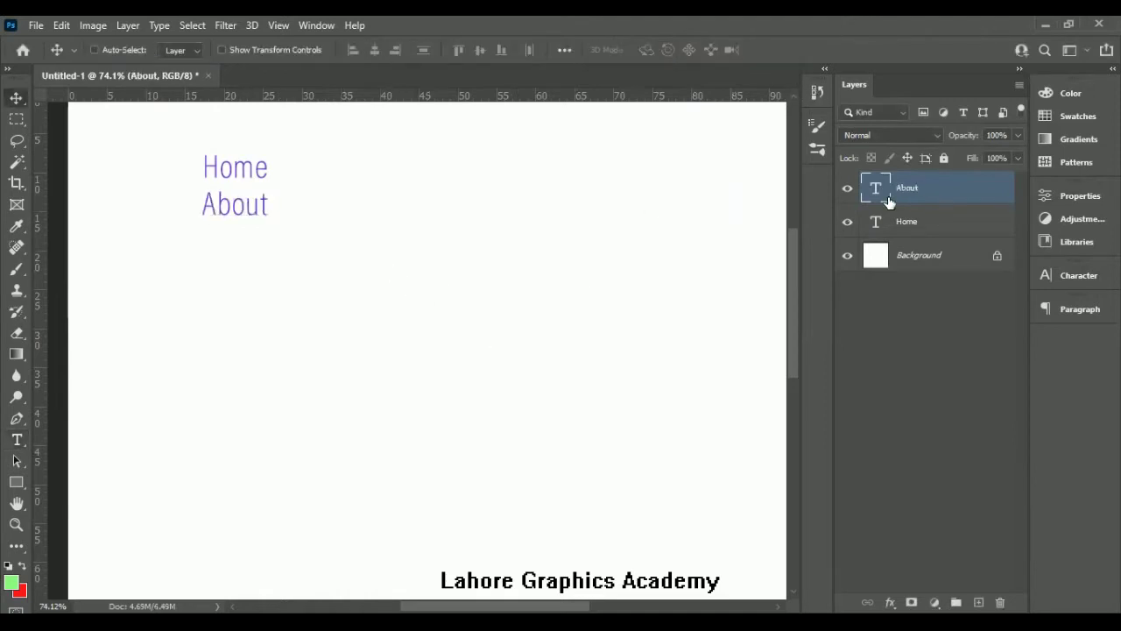
- Duplicate About below it and retype the copy as Jewelry
{"action": "key", "text": "ctrl+j"}
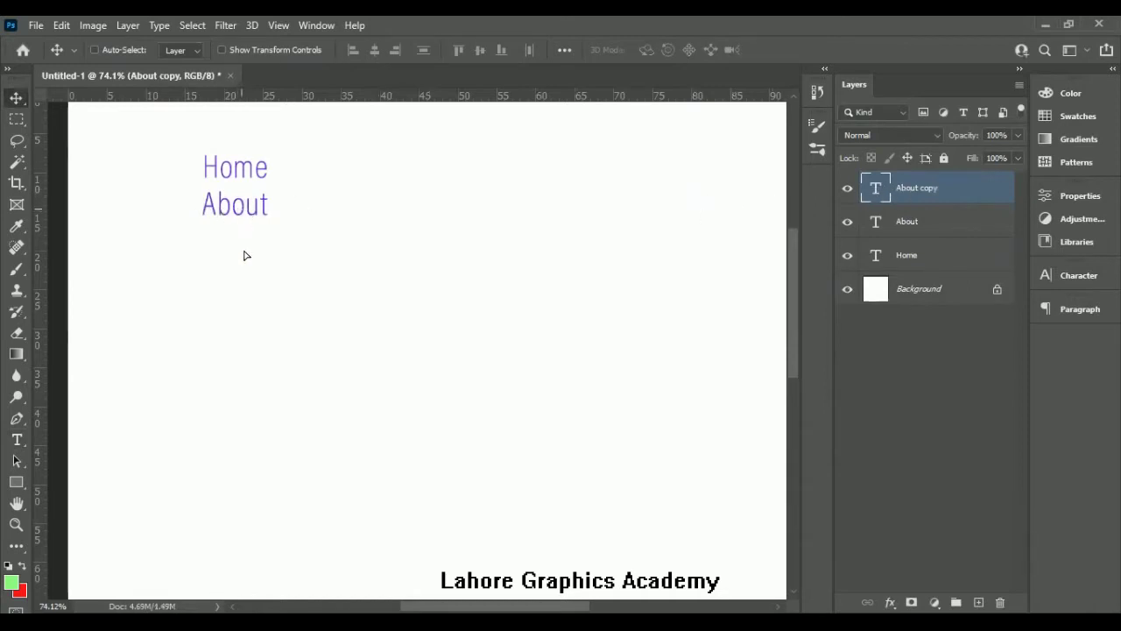
{"action": "left_click_drag", "start_coordinate": [245, 255], "coordinate": [244, 292]}
{"action": "double_click", "coordinate": [876, 188]}
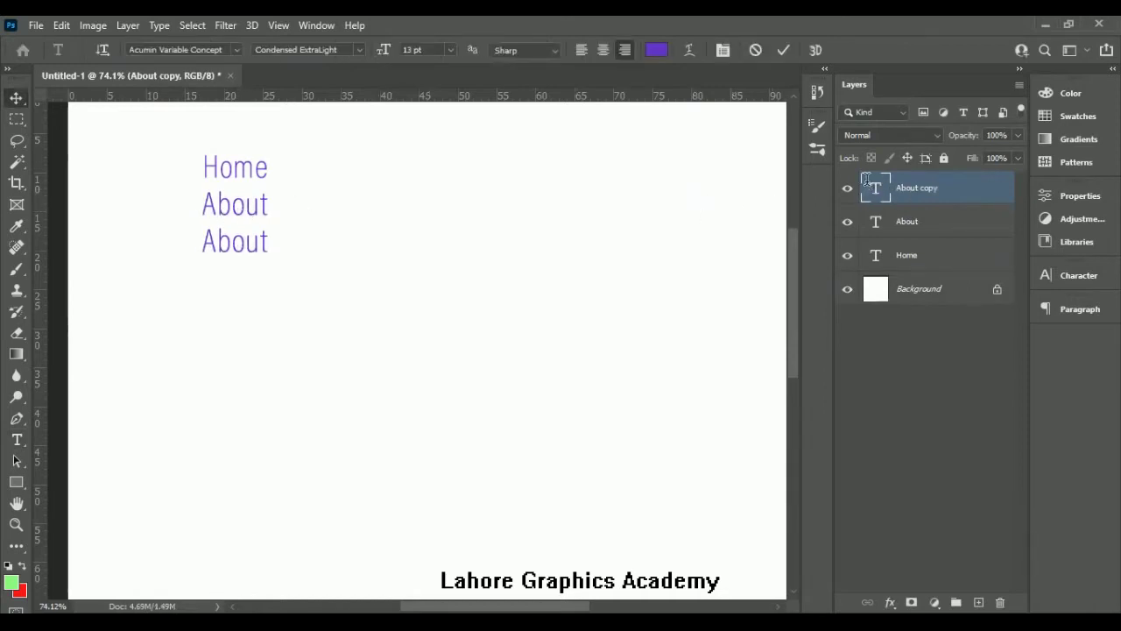
{"action": "type", "text": "Jewel"}
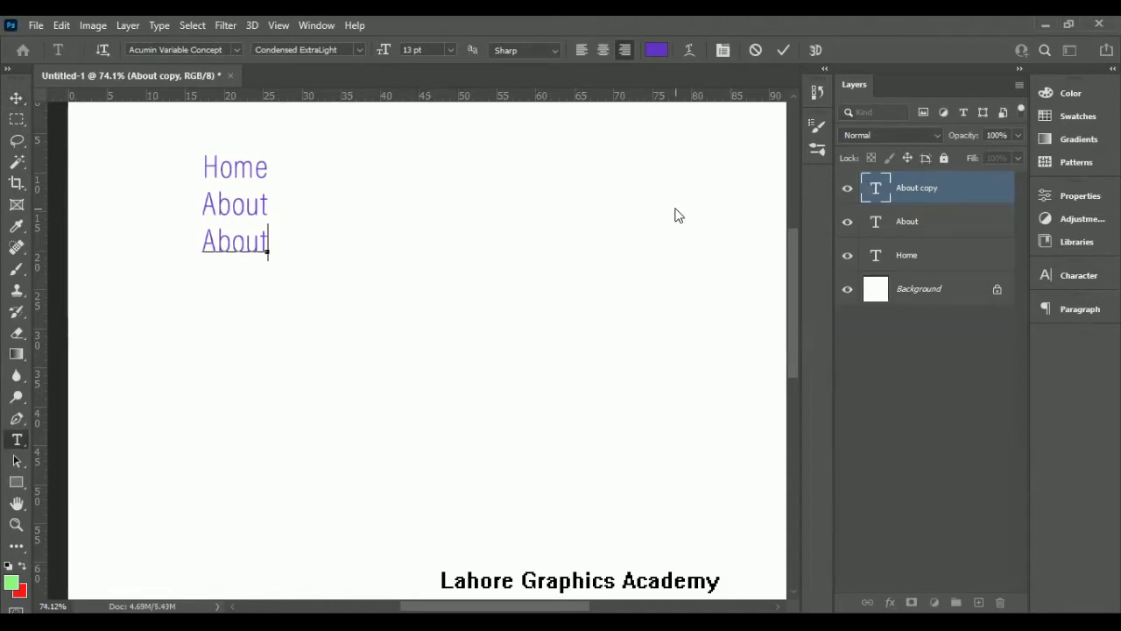
{"action": "type", "text": "ry"}
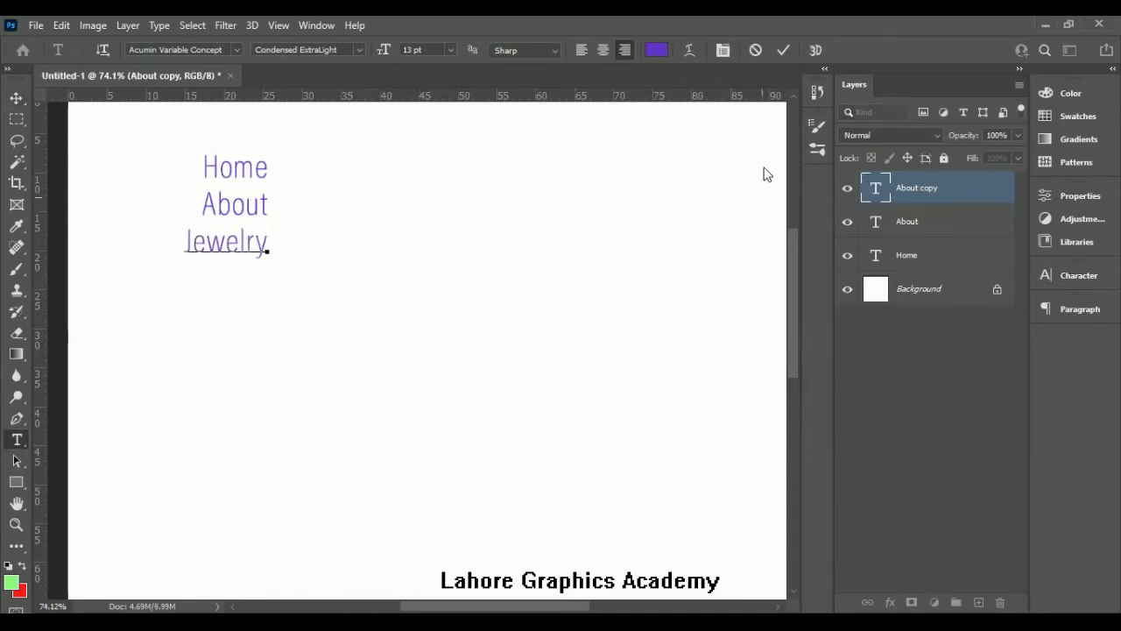
{"action": "left_click", "coordinate": [783, 55]}
{"action": "key", "text": "v"}
- Duplicate Jewelry below it and retype the copy as Style
{"action": "key", "text": "ctrl+j"}
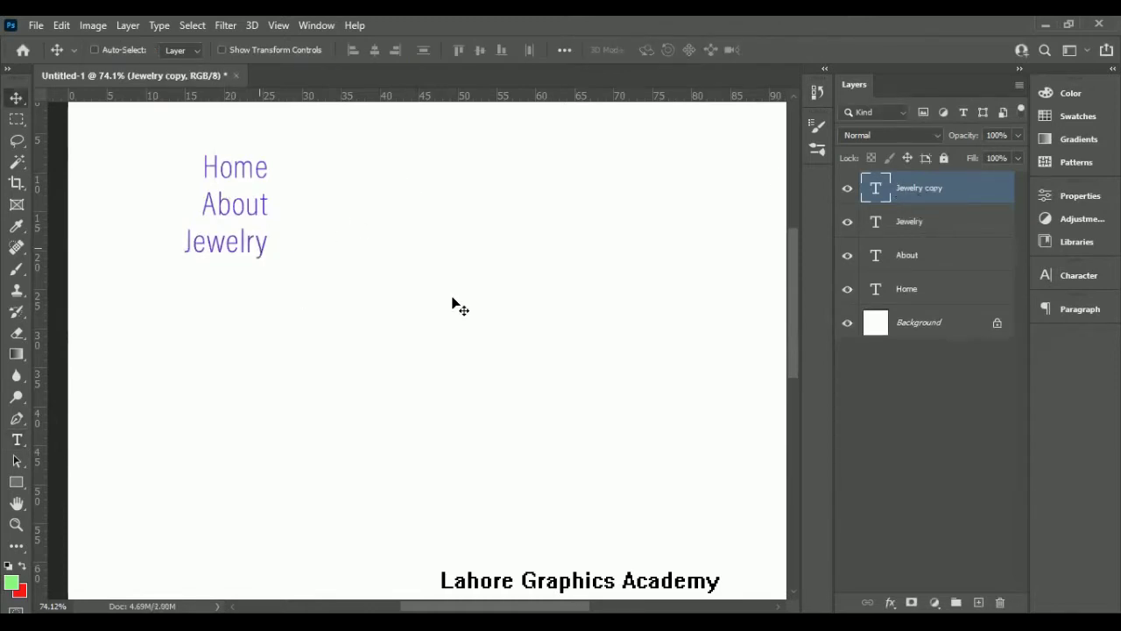
{"action": "key", "text": "shift+Down"}
{"action": "key", "text": "shift+Down"}
{"action": "key", "text": "shift+Down"}
{"action": "double_click", "coordinate": [872, 196]}
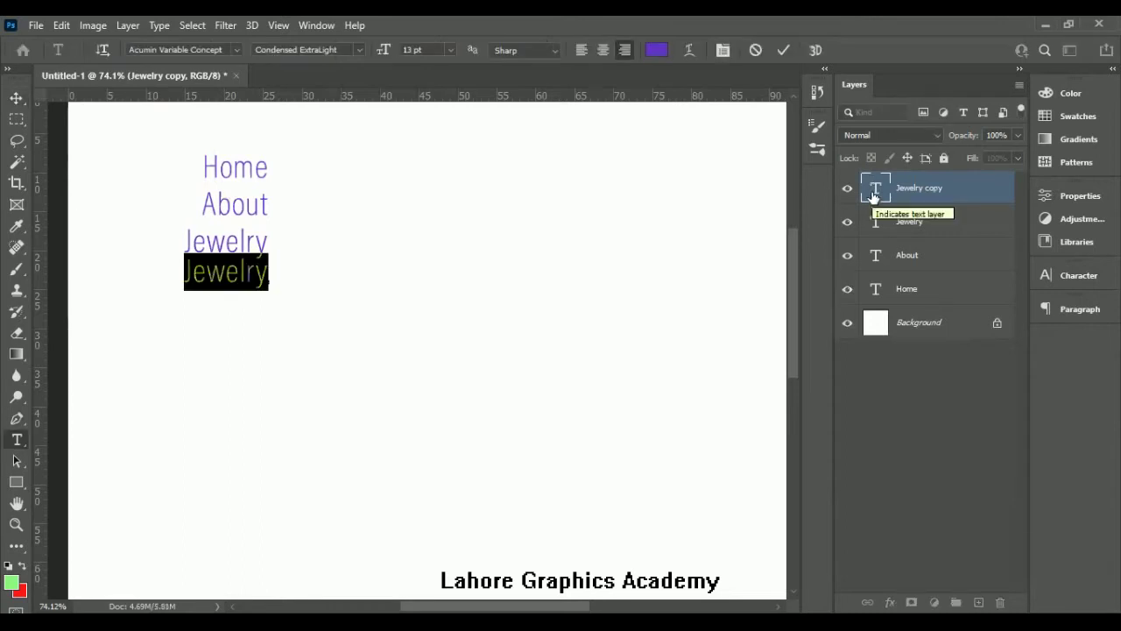
{"action": "type", "text": "Style"}
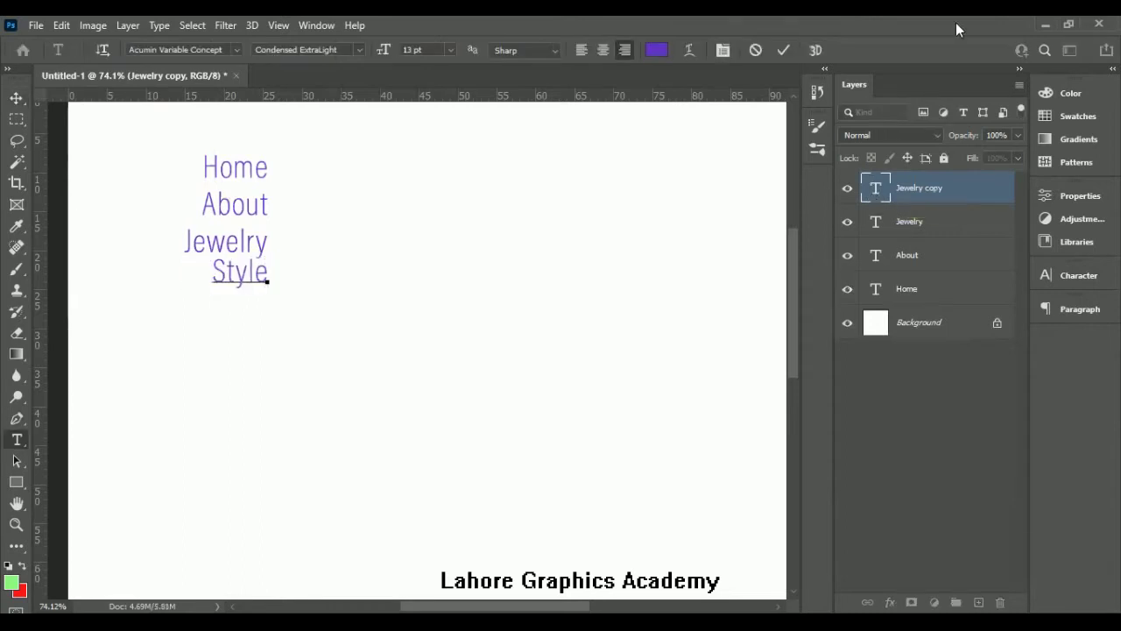
{"action": "left_click", "coordinate": [785, 52]}
{"action": "key", "text": "v"}
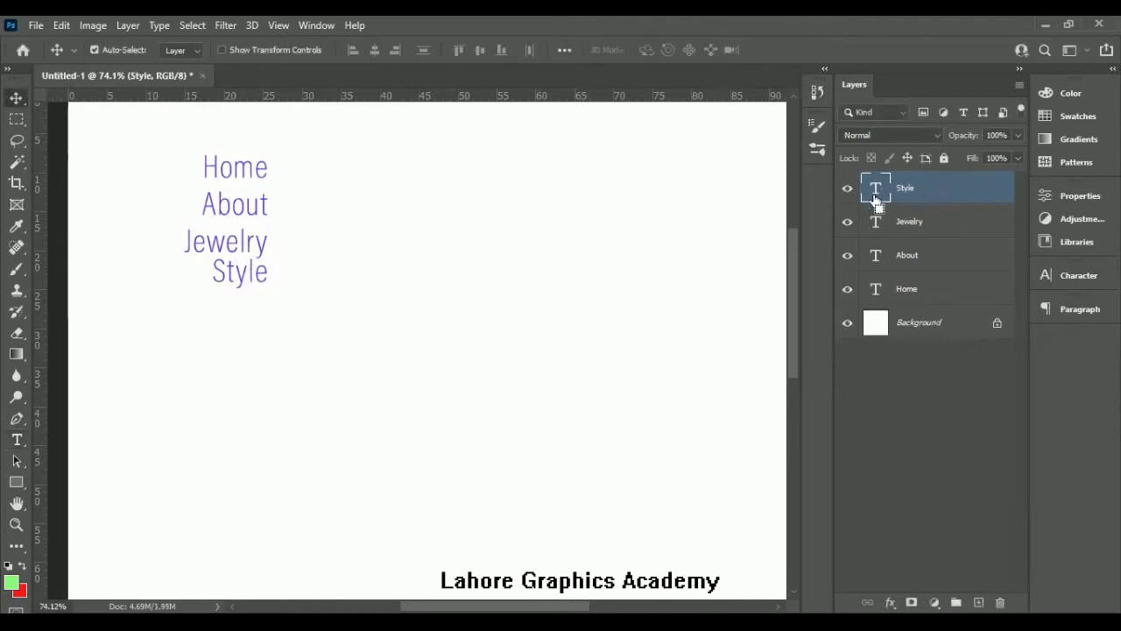
- Duplicate Style below it and retype the copy as Contact
{"action": "key", "text": "ctrl+j"}
{"action": "left_click_drag", "start_coordinate": [254, 279], "coordinate": [254, 323]}
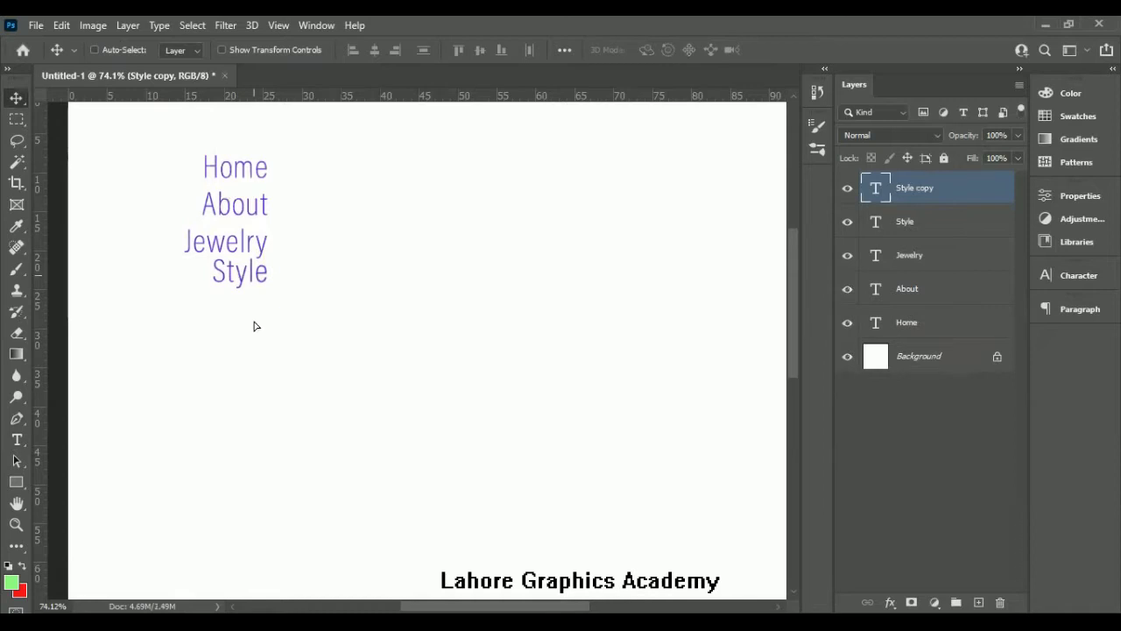
{"action": "double_click", "coordinate": [873, 189]}
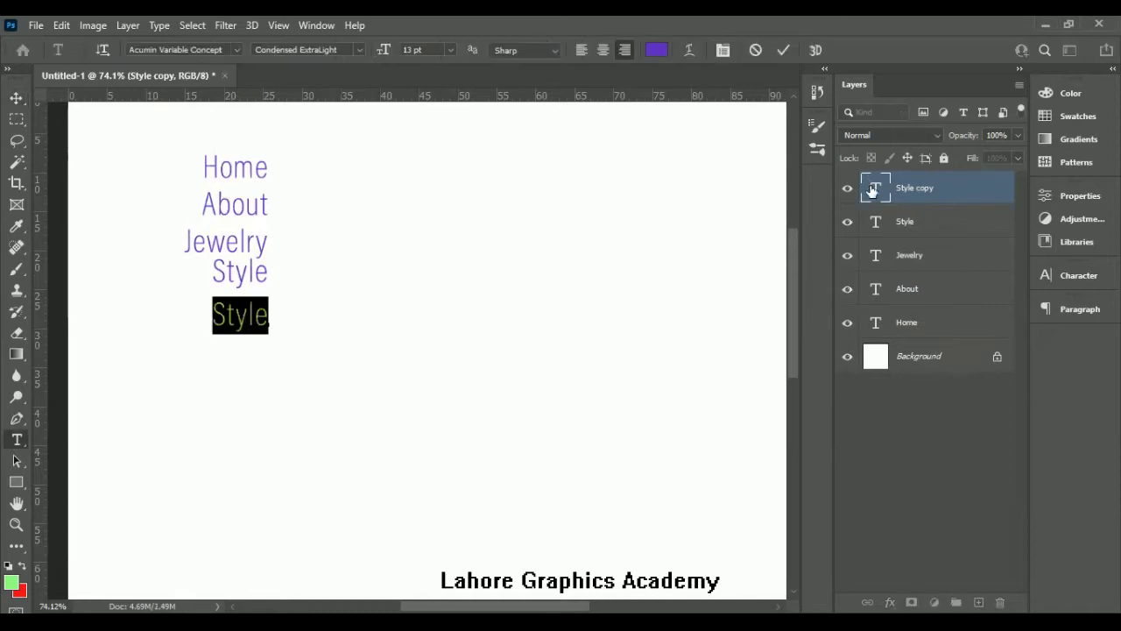
{"action": "type", "text": "Contact"}
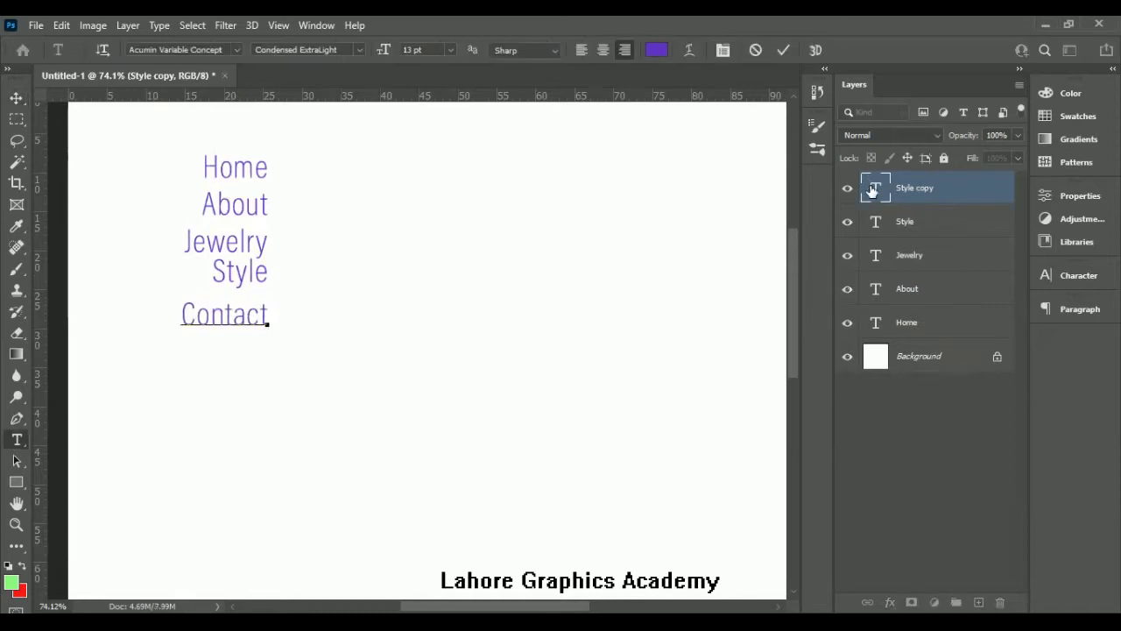
{"action": "left_click", "coordinate": [783, 52]}
{"action": "key", "text": "v"}
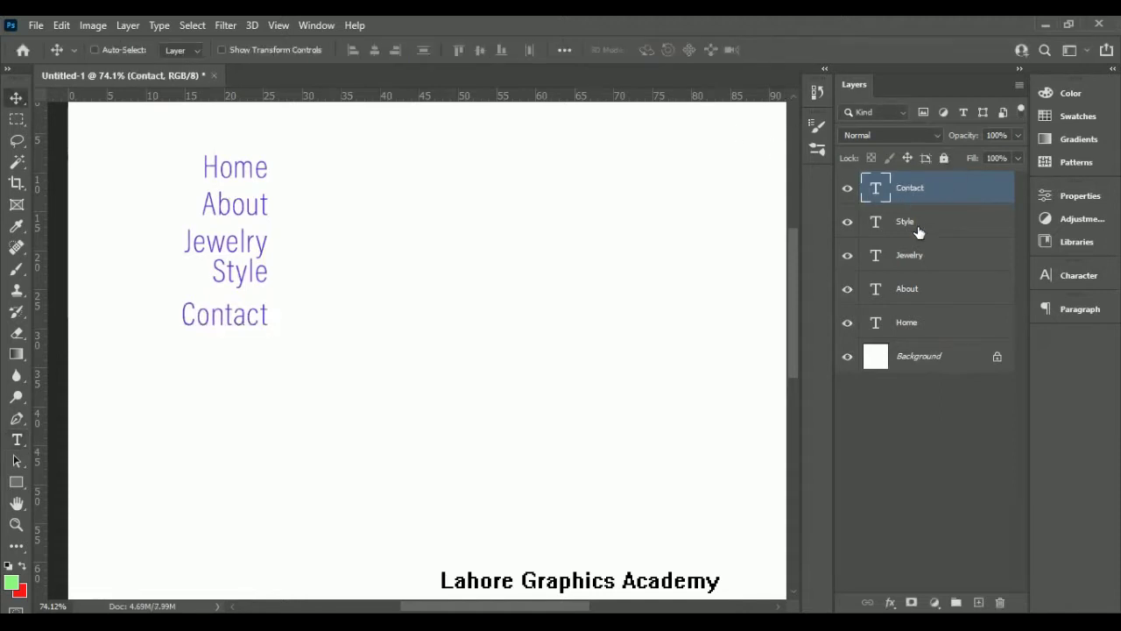
{"action": "left_click", "coordinate": [917, 324]}
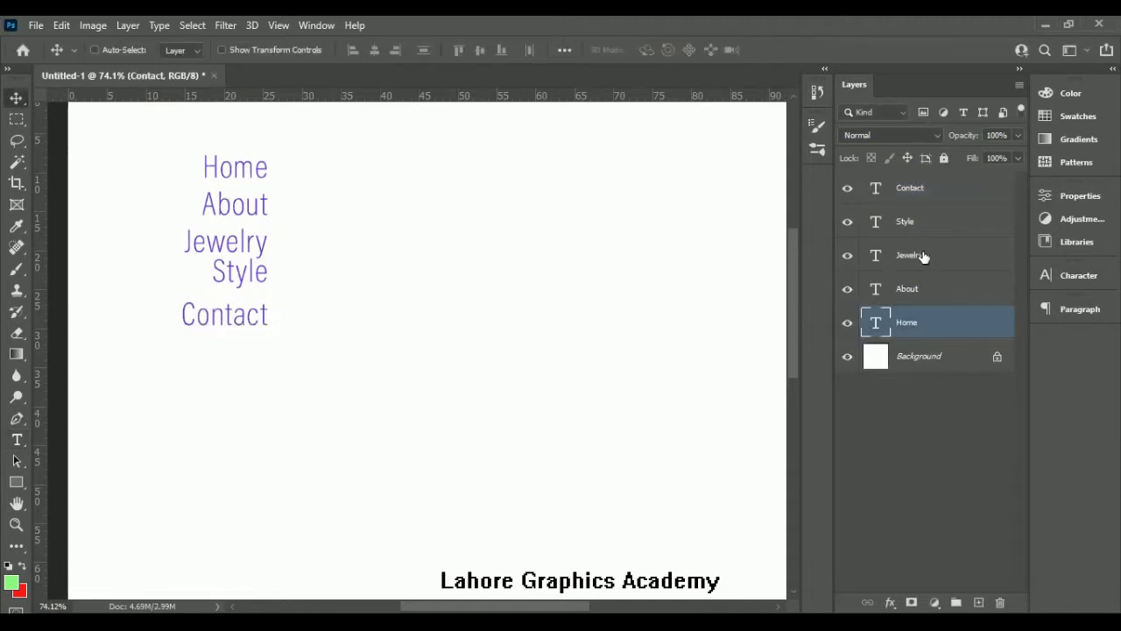
- Align the five menu word layers by vertical centers, then distribute their horizontal centers
{"action": "left_click", "coordinate": [922, 191], "text": "shift"}
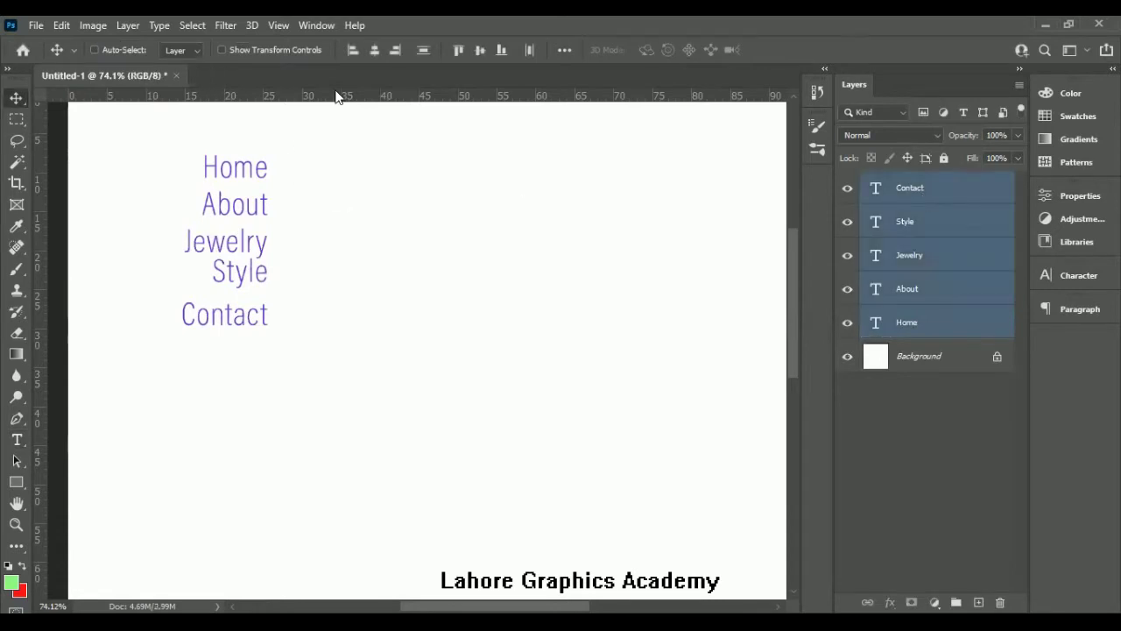
{"action": "left_click", "coordinate": [479, 50]}
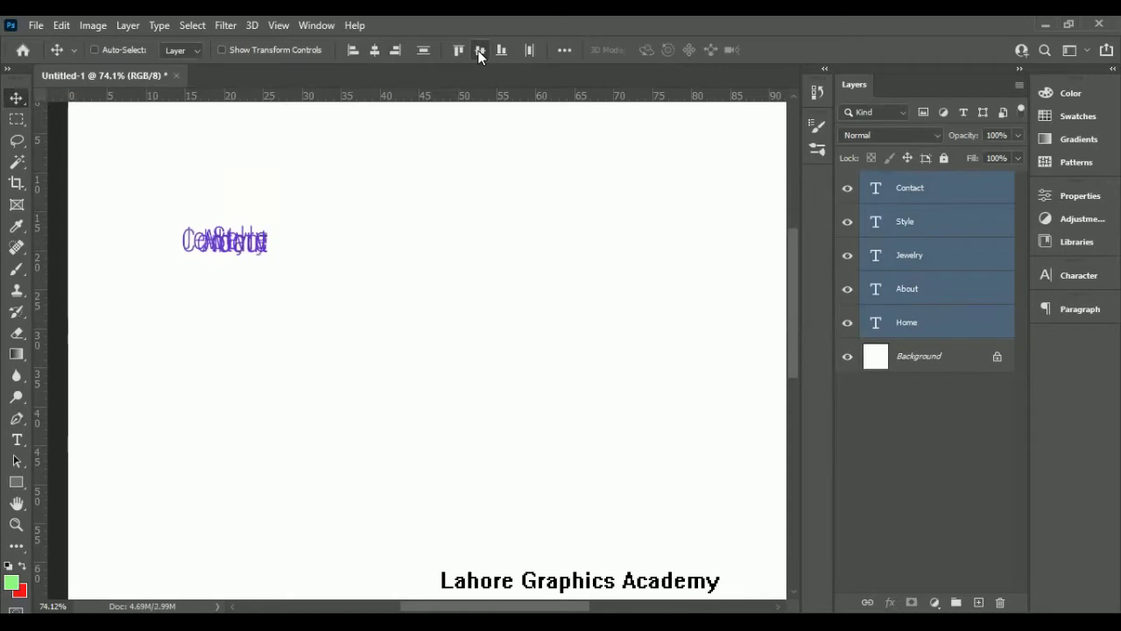
{"action": "left_click", "coordinate": [913, 353]}
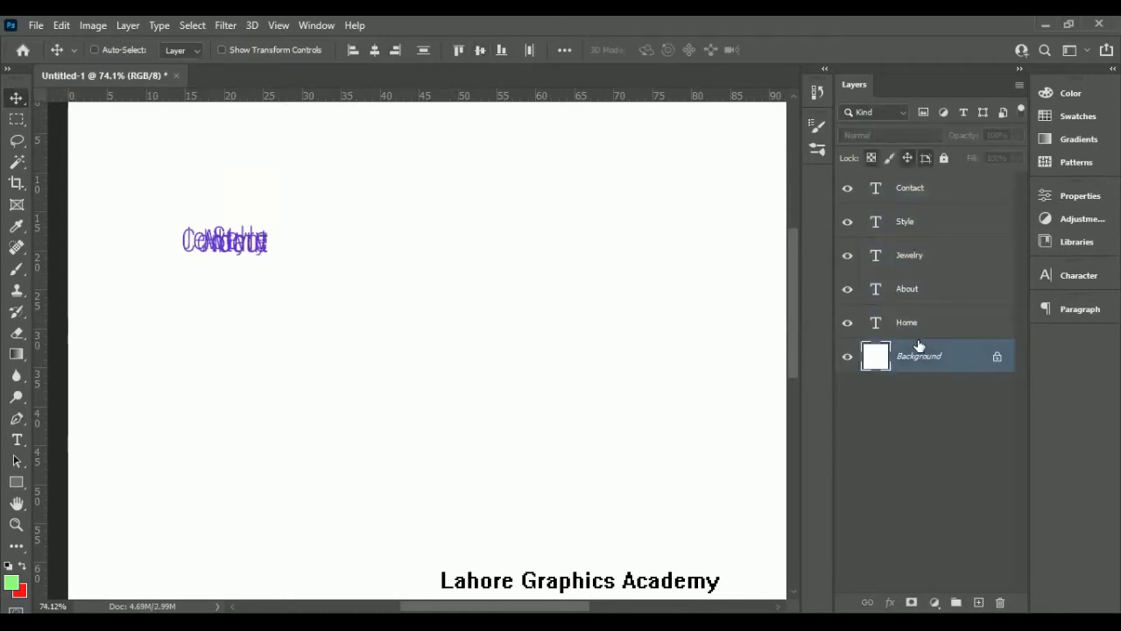
{"action": "left_click", "coordinate": [913, 331]}
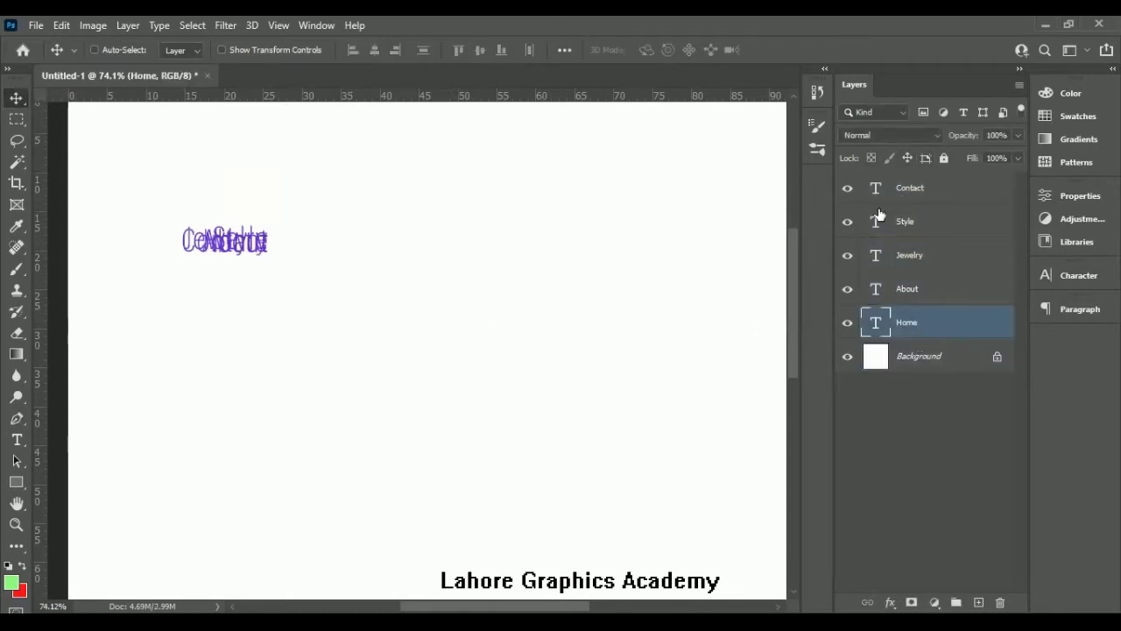
{"action": "left_click", "coordinate": [905, 191]}
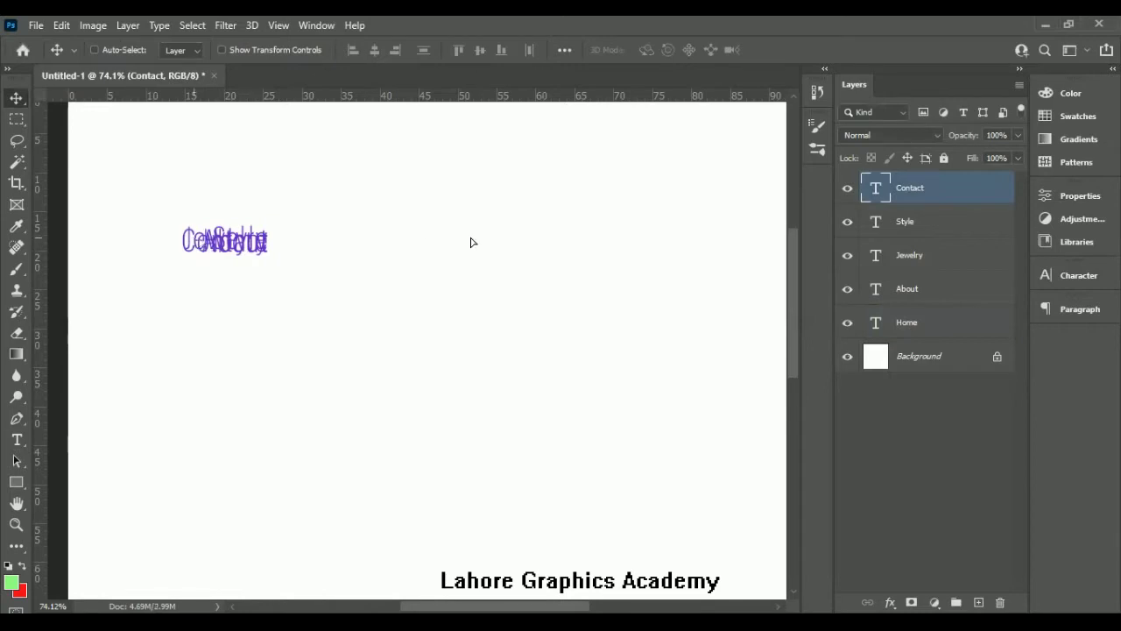
{"action": "left_click", "coordinate": [905, 324], "text": "shift"}
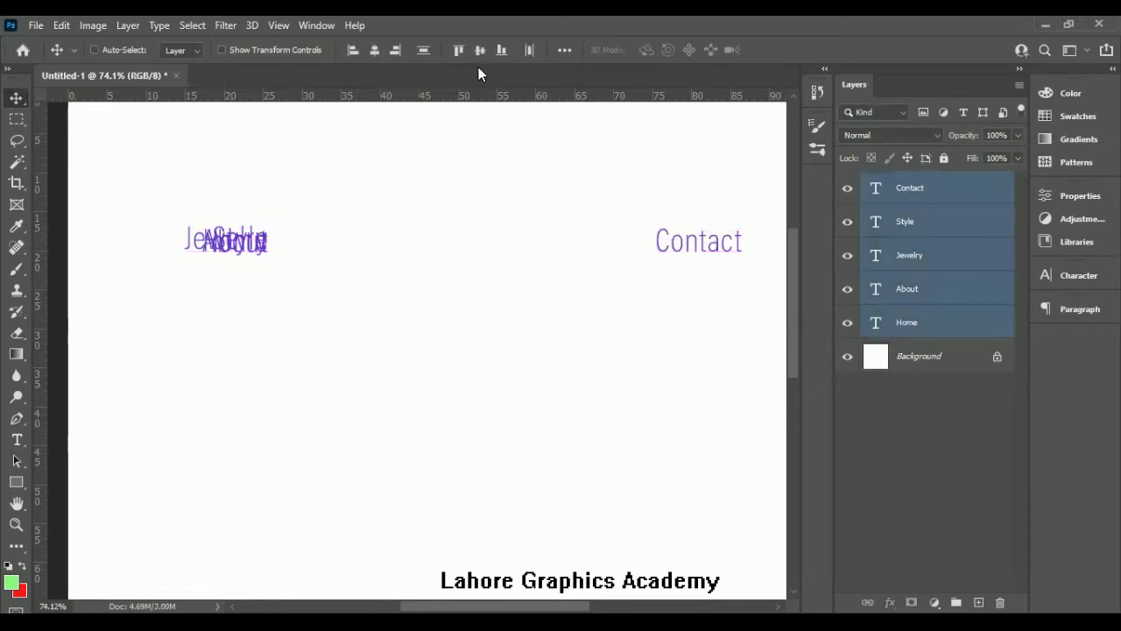
{"action": "left_click", "coordinate": [529, 49]}
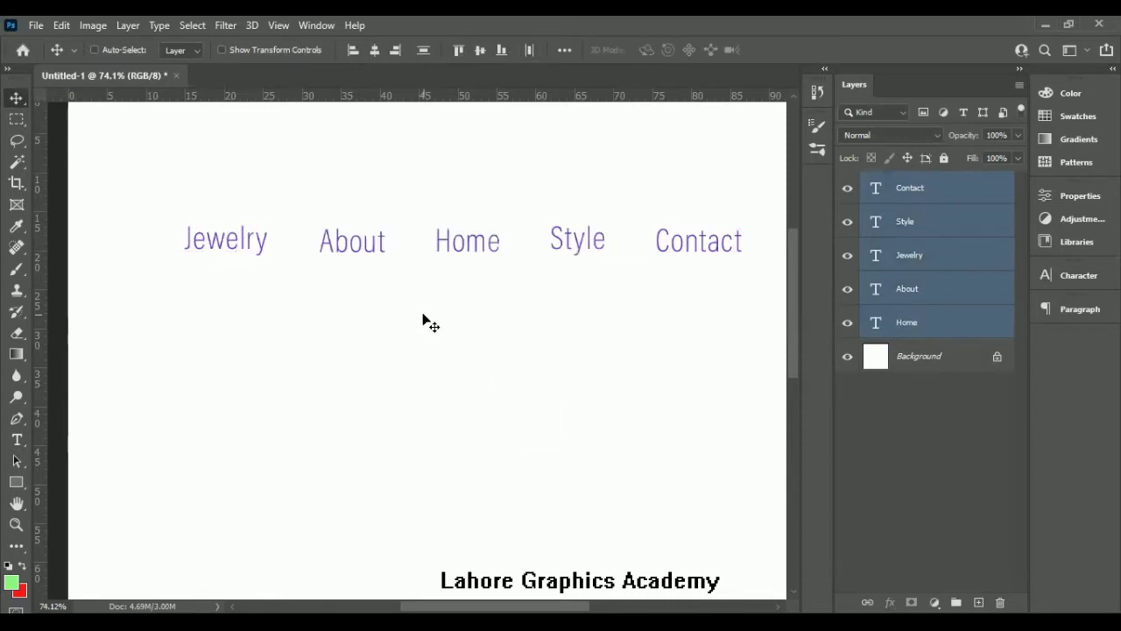
{"action": "scroll", "coordinate": [423, 315], "scroll_direction": "down", "scroll_amount": 1}
{"action": "scroll", "coordinate": [423, 315], "scroll_direction": "down", "scroll_amount": 1}
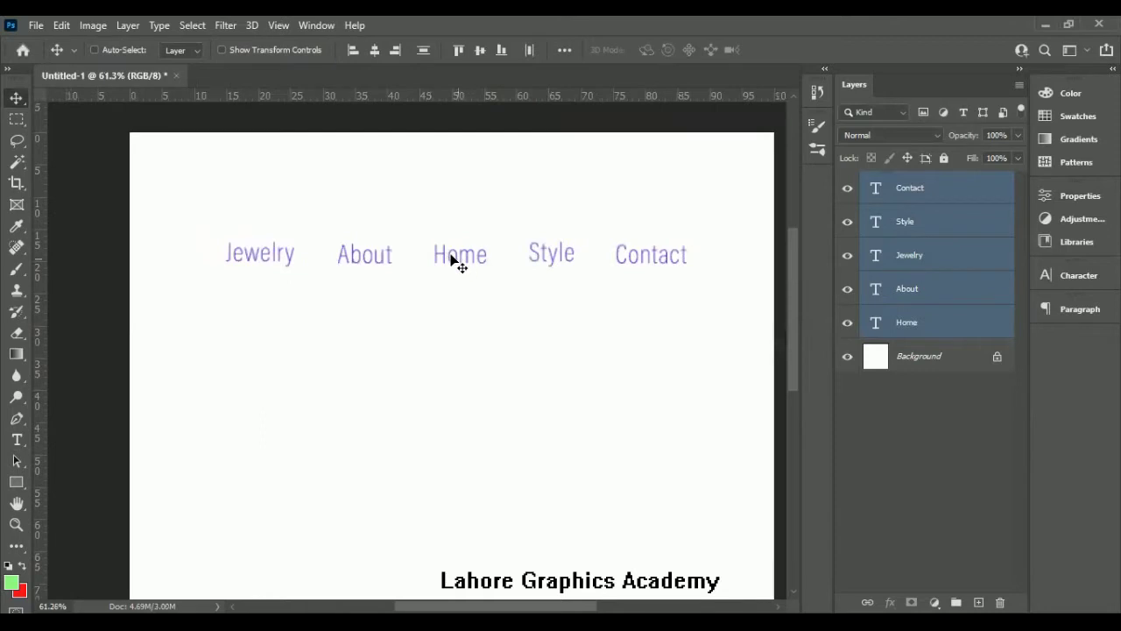
{"action": "left_click", "coordinate": [958, 392]}
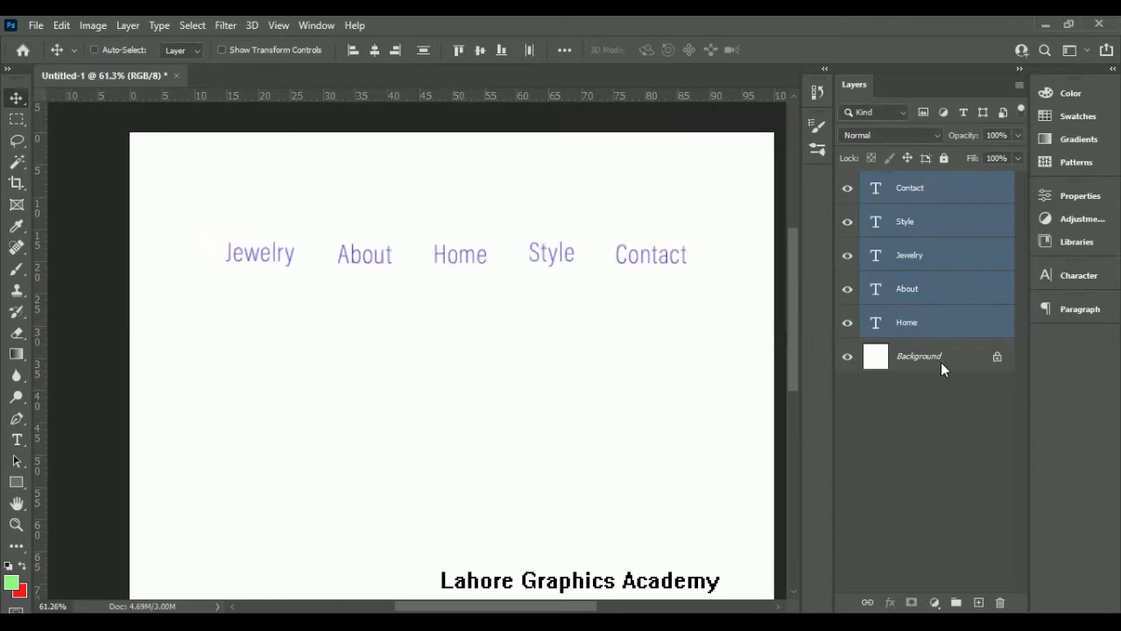
- Move Home to the first slot, redistribute all five words evenly, and group them as Group 1
{"action": "left_click", "coordinate": [905, 326]}
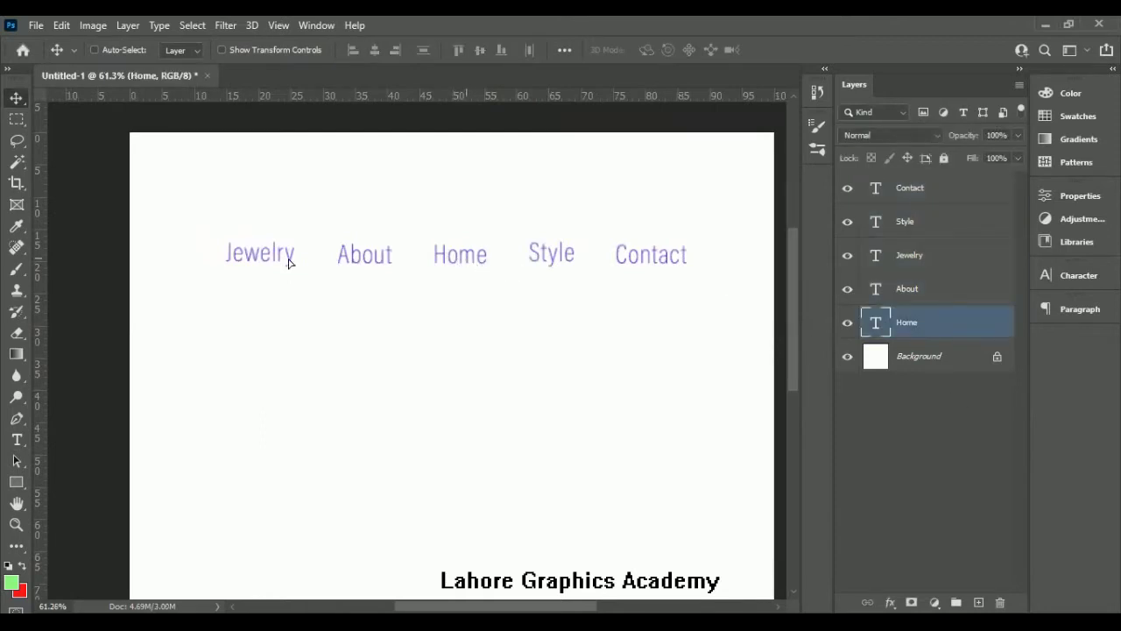
{"action": "left_click_drag", "start_coordinate": [289, 263], "coordinate": [262, 262]}
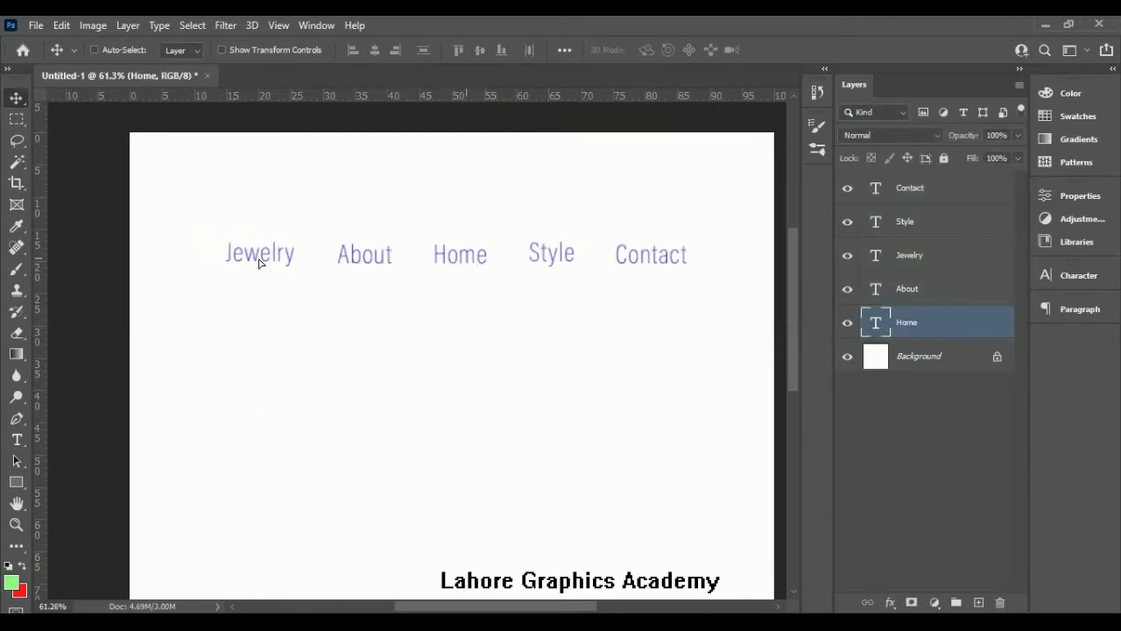
{"action": "left_click", "coordinate": [908, 263]}
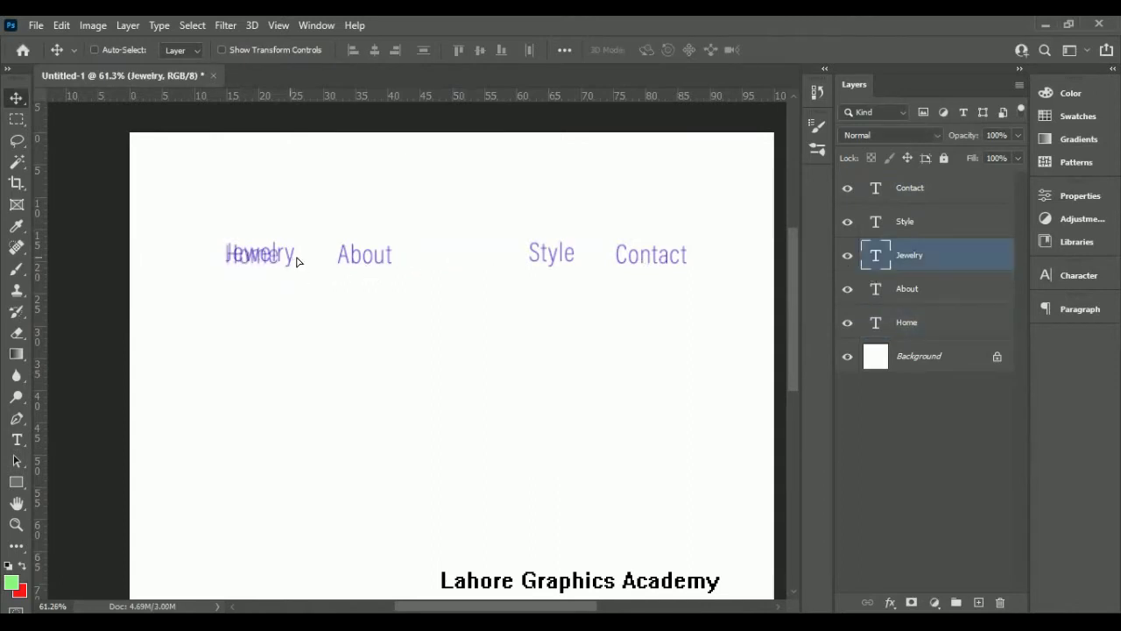
{"action": "key", "text": "ctrl+z"}
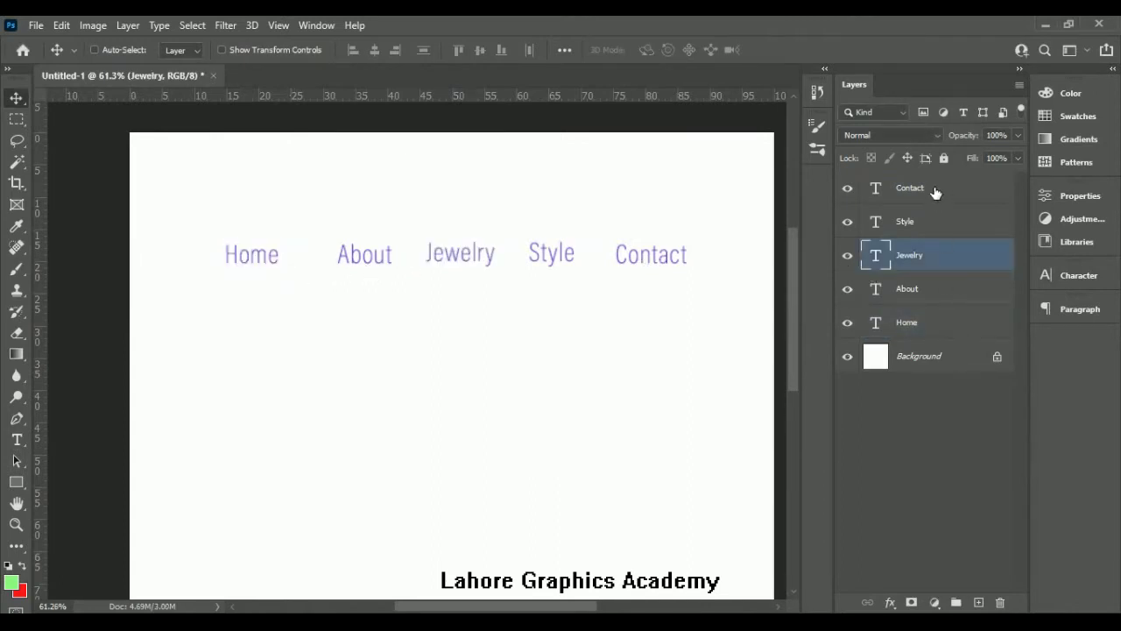
{"action": "key", "text": "ctrl+z"}
{"action": "left_click", "coordinate": [937, 191], "text": "shift"}
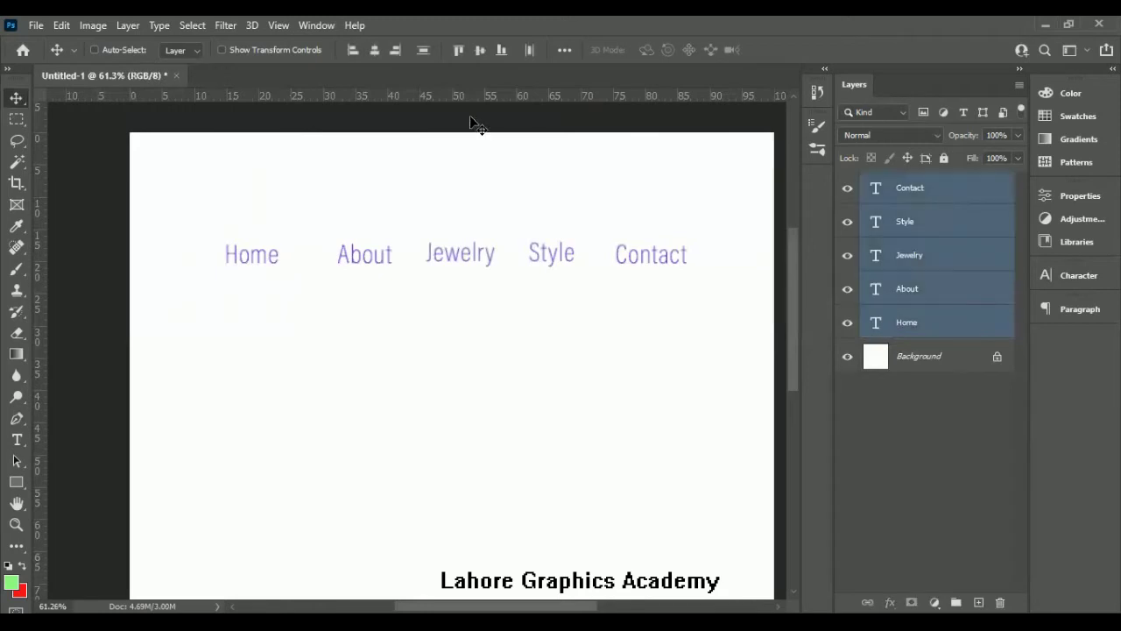
{"action": "left_click", "coordinate": [529, 51]}
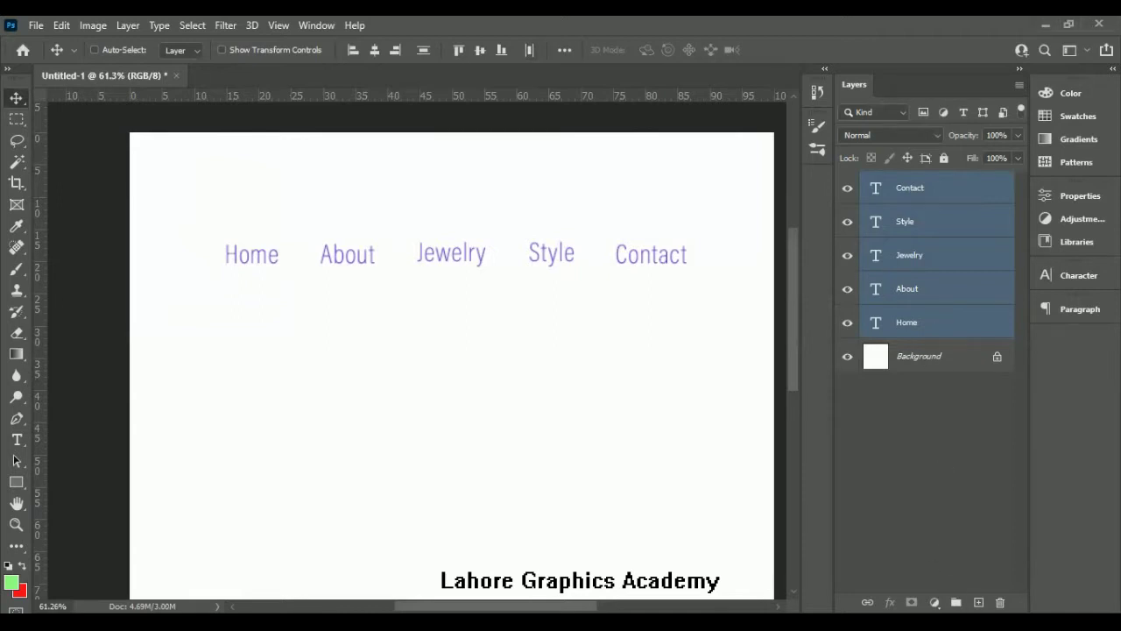
{"action": "key", "text": "ctrl+g"}
- Rename the menu group to 'Navigation Links' and hide it
{"action": "double_click", "coordinate": [906, 184]}
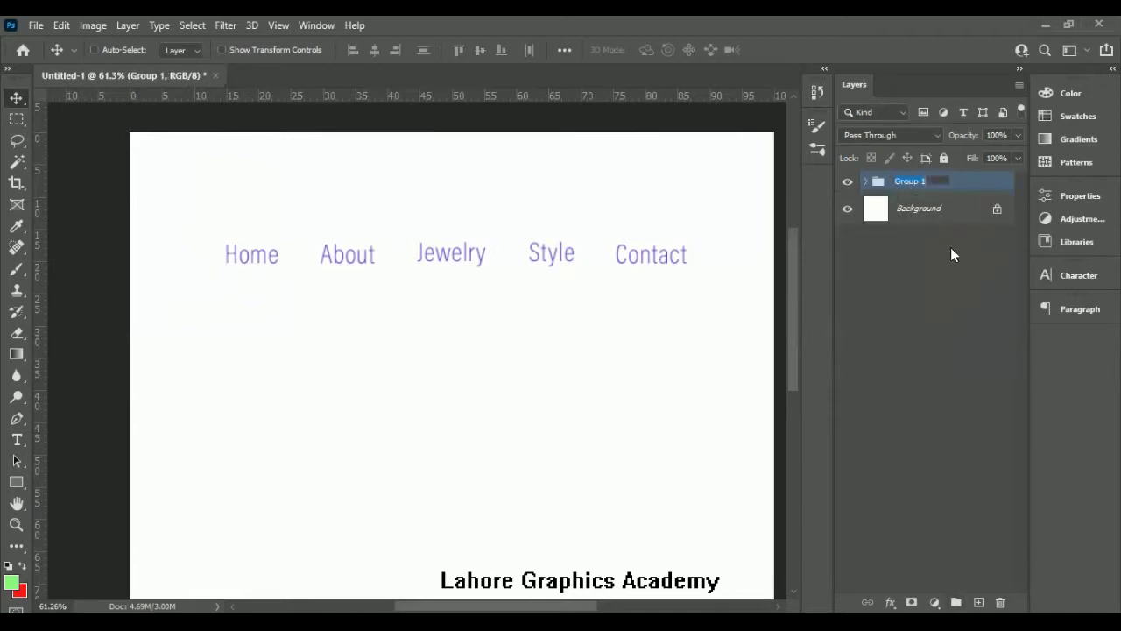
{"action": "type", "text": "Navigation Links"}
{"action": "key", "text": "Return"}
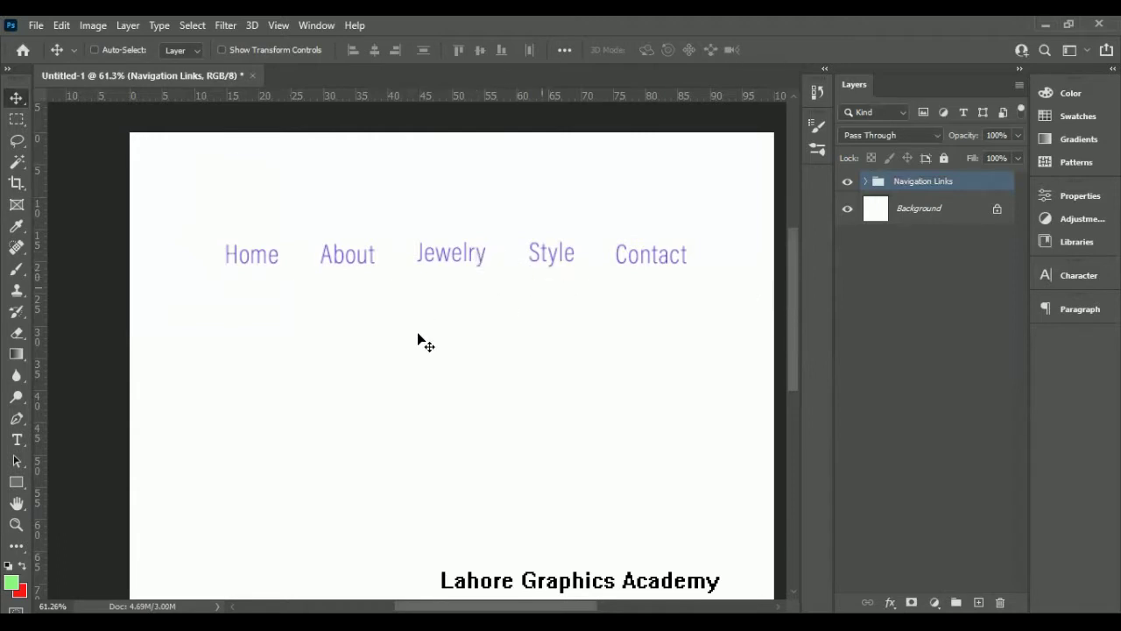
{"action": "left_click", "coordinate": [848, 181]}
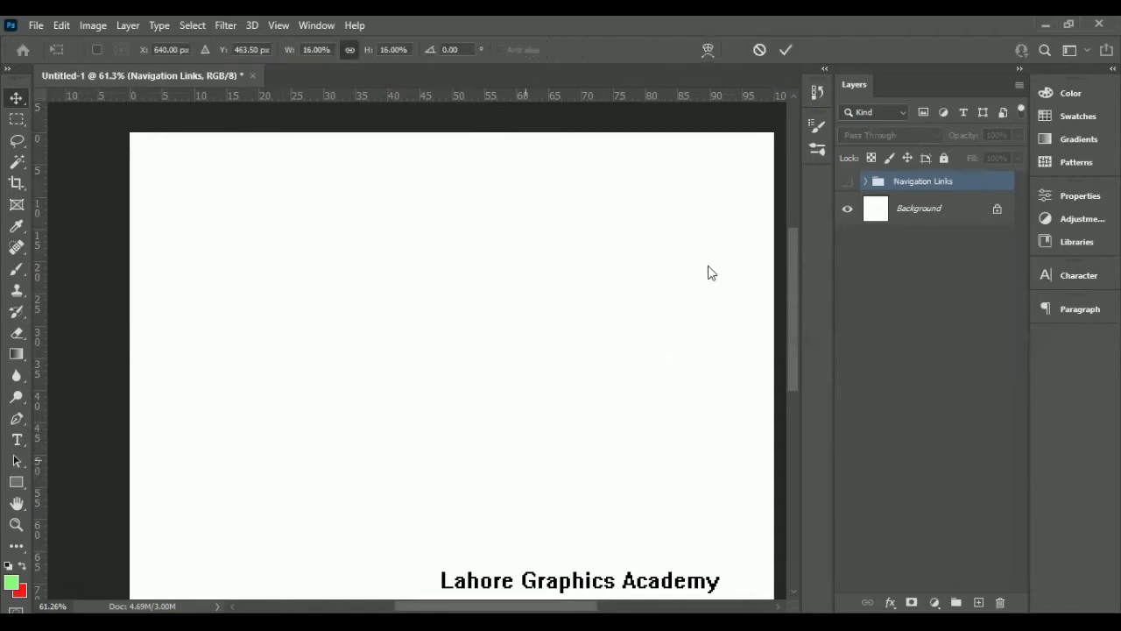
- Zoom out and commit the placed gold rings photo as layer 02
{"action": "scroll", "coordinate": [406, 237], "scroll_direction": "down", "scroll_amount": 2}
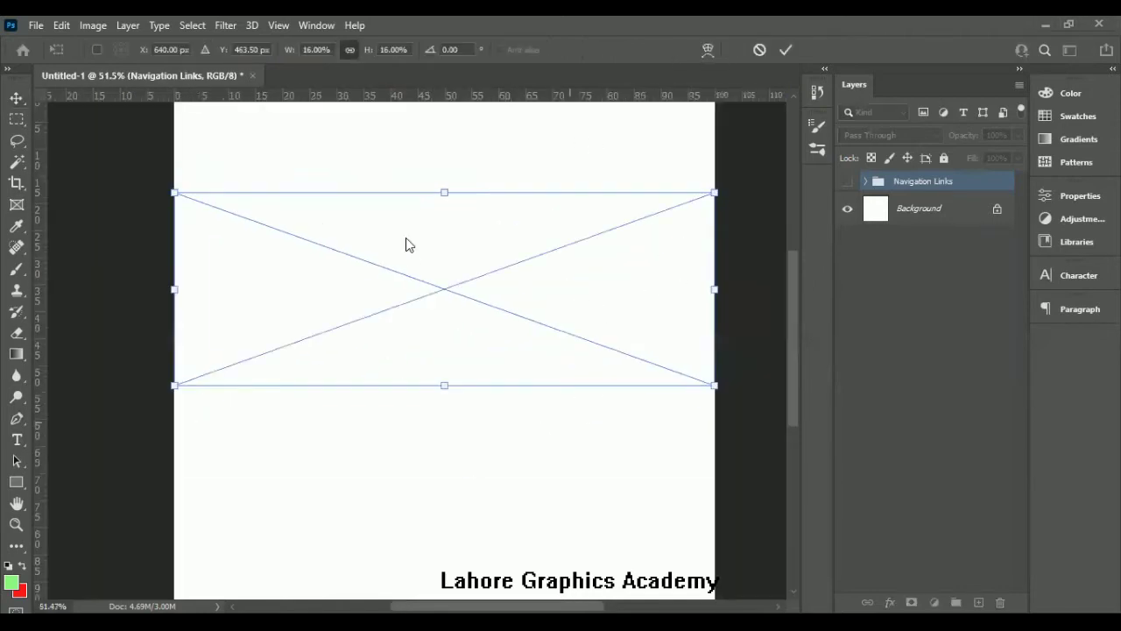
{"action": "scroll", "coordinate": [421, 237], "scroll_direction": "down", "scroll_amount": 2}
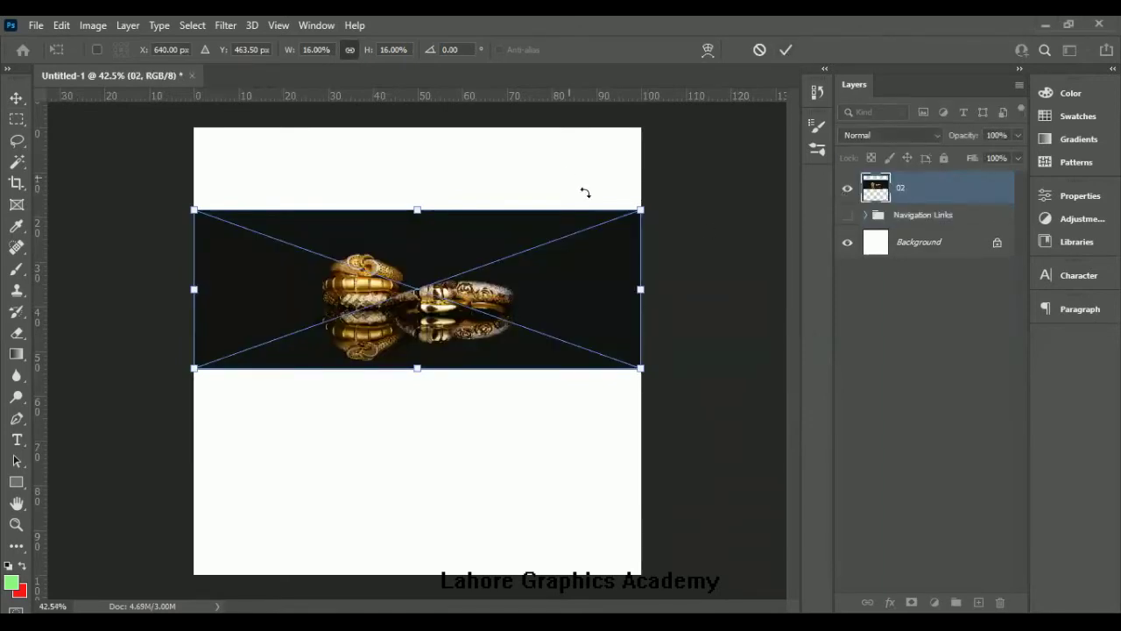
{"action": "left_click", "coordinate": [786, 50]}
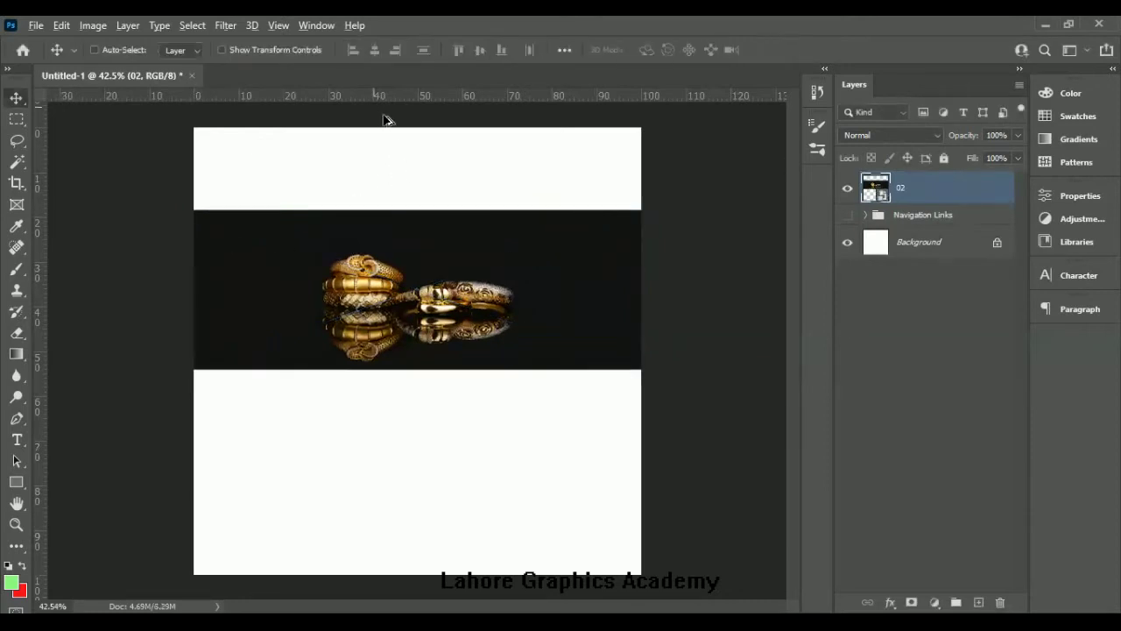
{"action": "scroll", "coordinate": [389, 132], "scroll_direction": "up", "scroll_amount": 2}
- Move the 02 ring banner up, then nudge and shrink Navigation Links into the top white strip
{"action": "scroll", "coordinate": [441, 281], "scroll_direction": "up", "scroll_amount": 2}
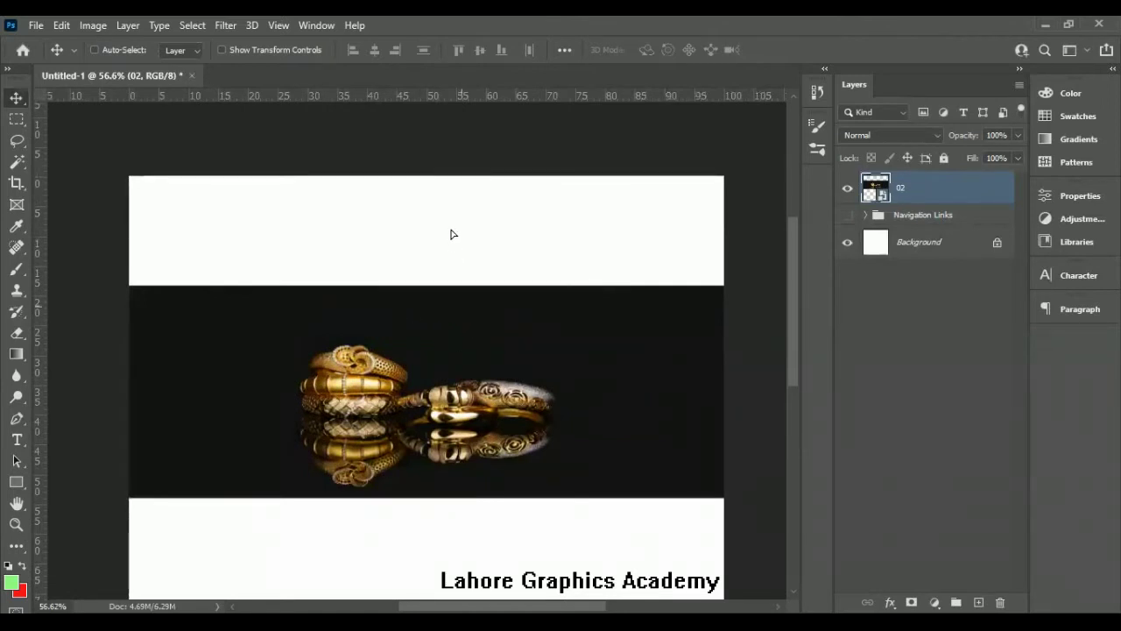
{"action": "left_click_drag", "start_coordinate": [451, 230], "coordinate": [451, 150]}
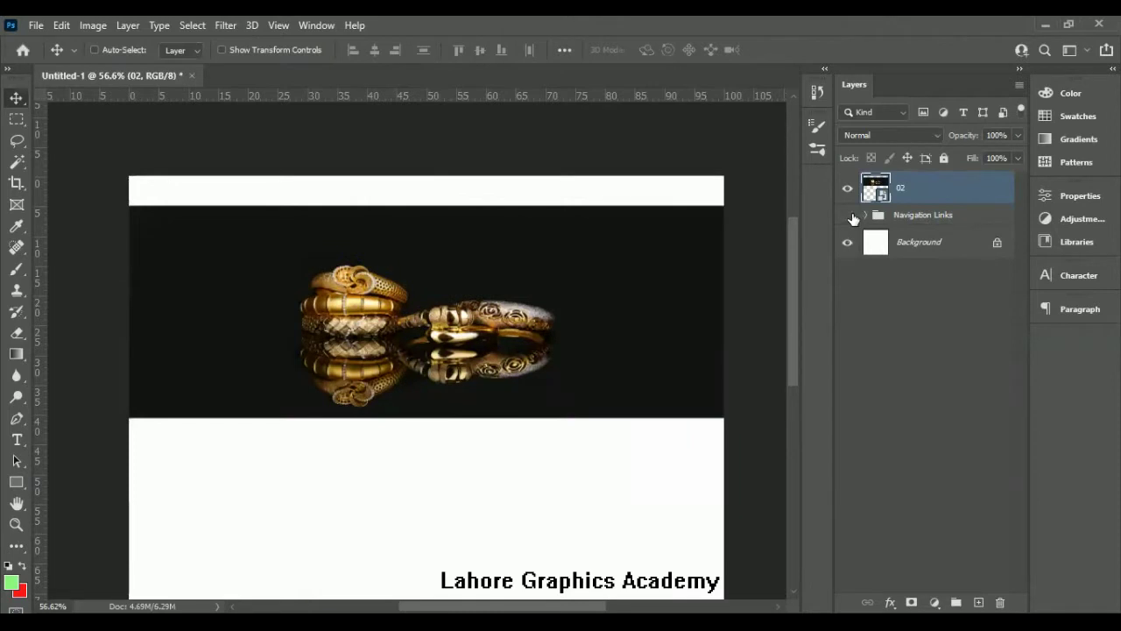
{"action": "left_click", "coordinate": [886, 221]}
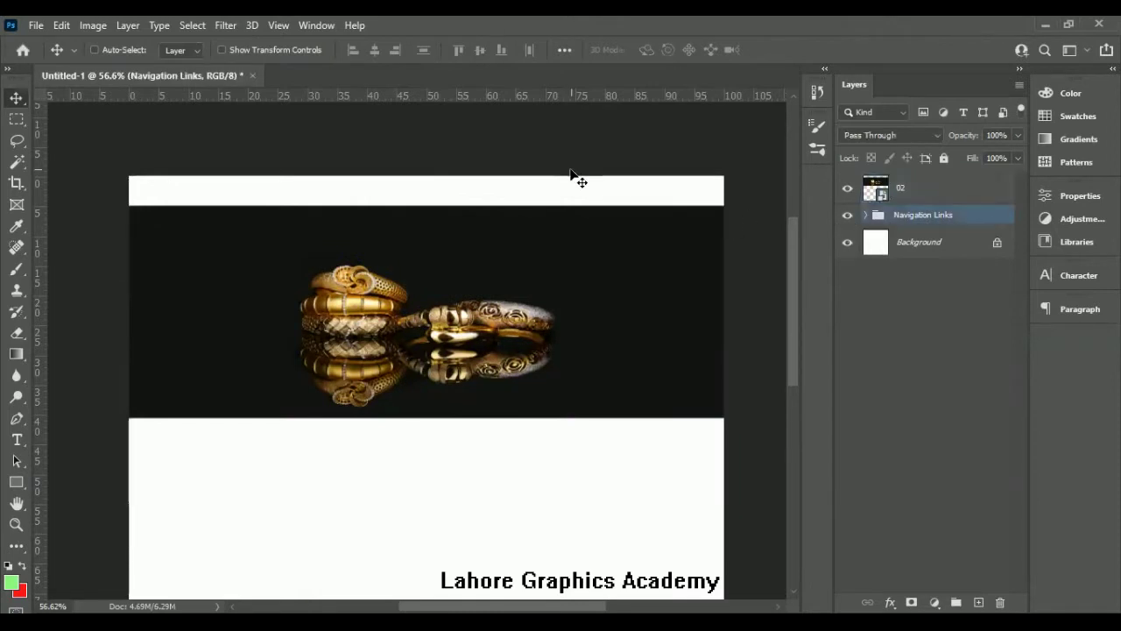
{"action": "key", "text": "shift+Down"}
{"action": "key", "text": "shift+Down"}
{"action": "key", "text": "shift+Down"}
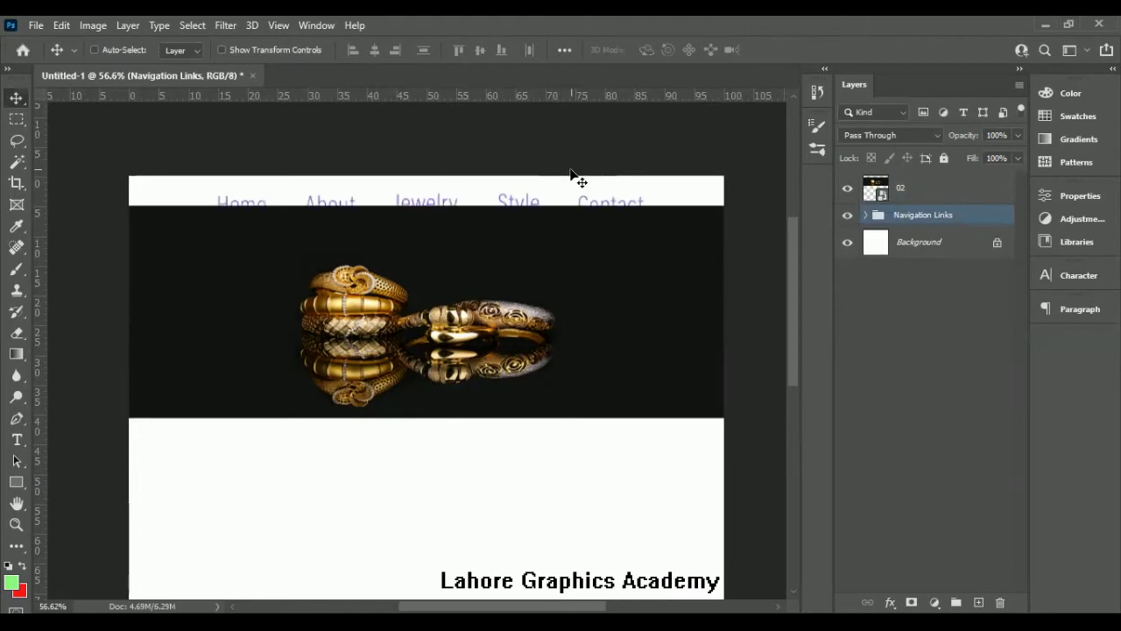
{"action": "key", "text": "shift+Up"}
{"action": "key", "text": "shift+Up"}
{"action": "key", "text": "shift+Up"}
{"action": "key", "text": "shift+Right"}
{"action": "key", "text": "shift+Right"}
{"action": "key", "text": "shift+Right"}
{"action": "key", "text": "shift+Right"}
{"action": "key", "text": "shift+Right"}
{"action": "key", "text": "shift+Right"}
{"action": "key", "text": "shift+Right"}
{"action": "key", "text": "shift+Right"}
{"action": "key", "text": "shift+Right"}
{"action": "key", "text": "shift+Right"}
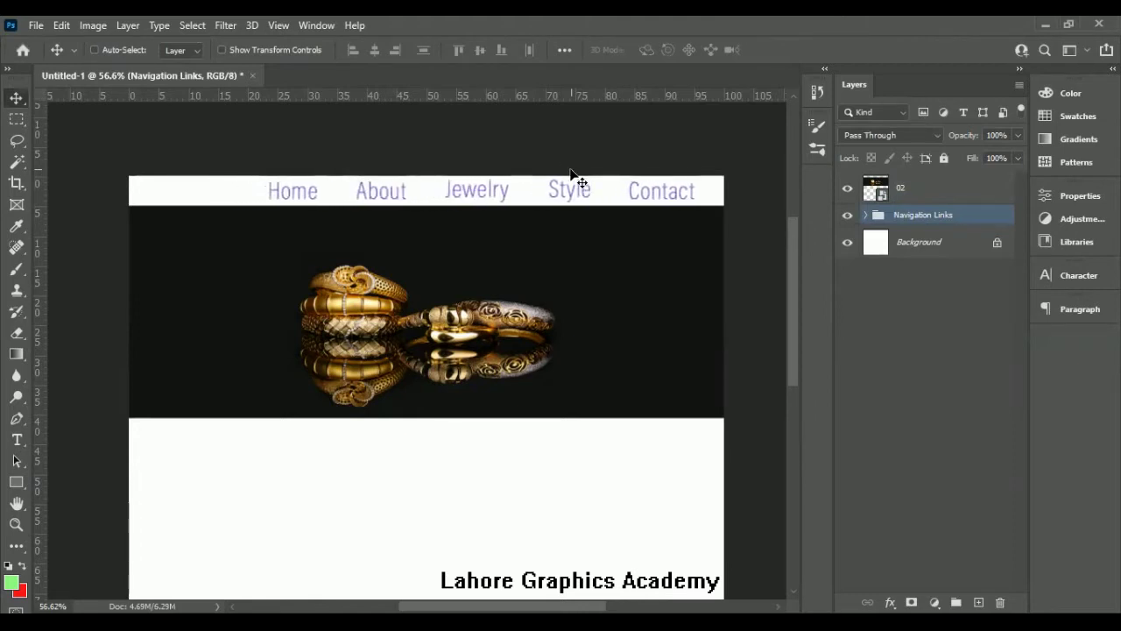
{"action": "key", "text": "ctrl"}
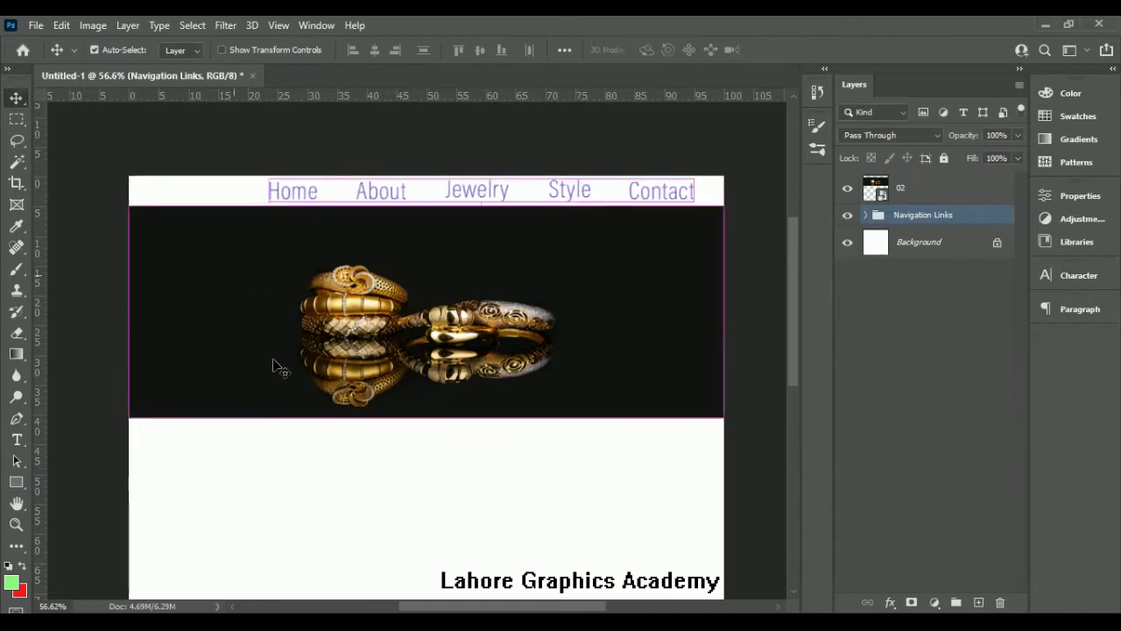
{"action": "key", "text": "ctrl+t"}
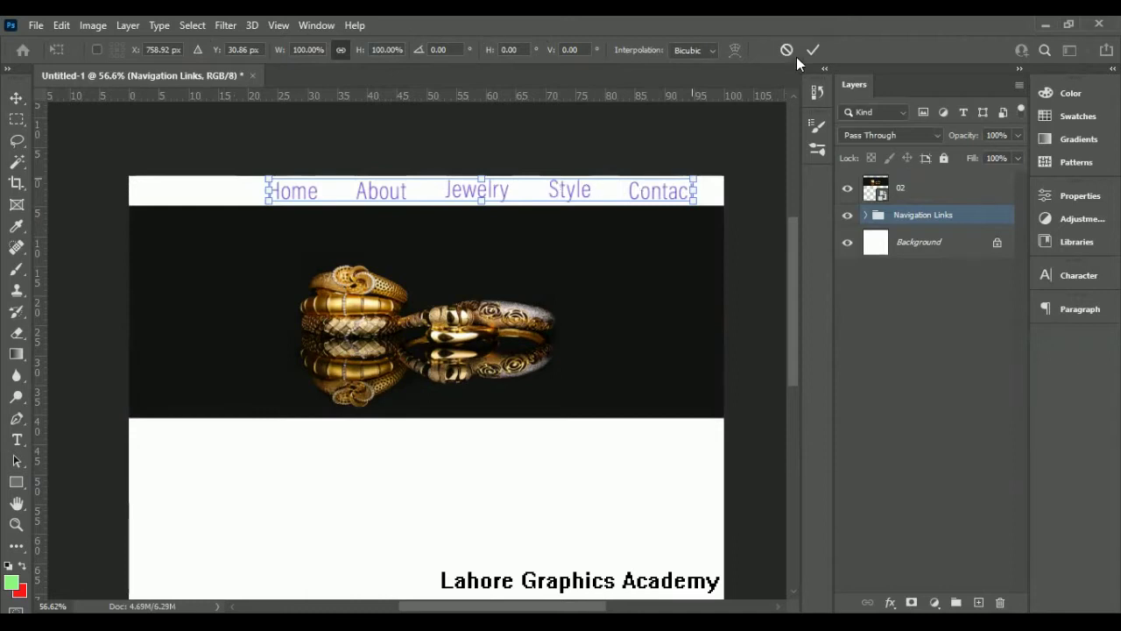
{"action": "key", "text": "Escape"}
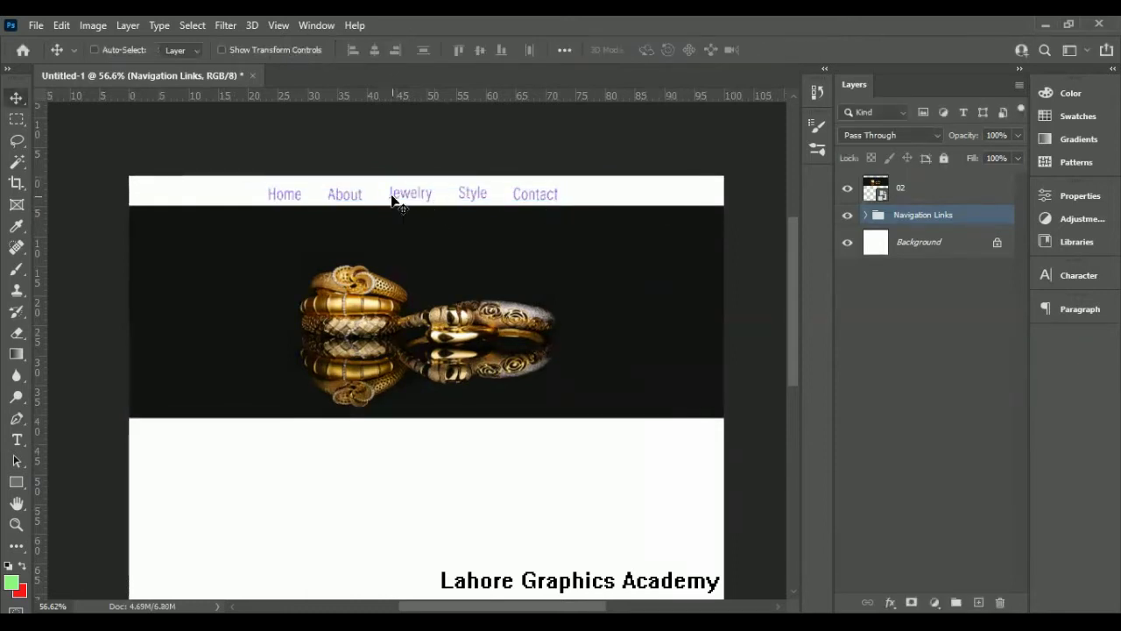
- Align Navigation Links to the Background's horizontal centre, then nudge it down slightly
{"action": "left_click", "coordinate": [915, 249], "text": "shift"}
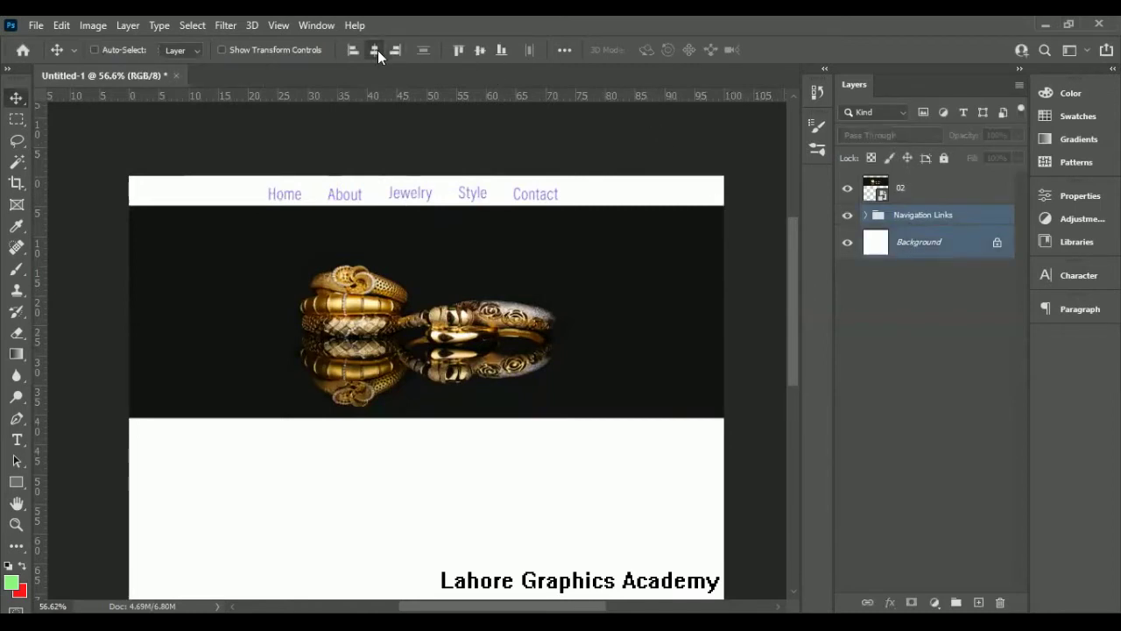
{"action": "left_click", "coordinate": [377, 50]}
{"action": "left_click", "coordinate": [901, 224]}
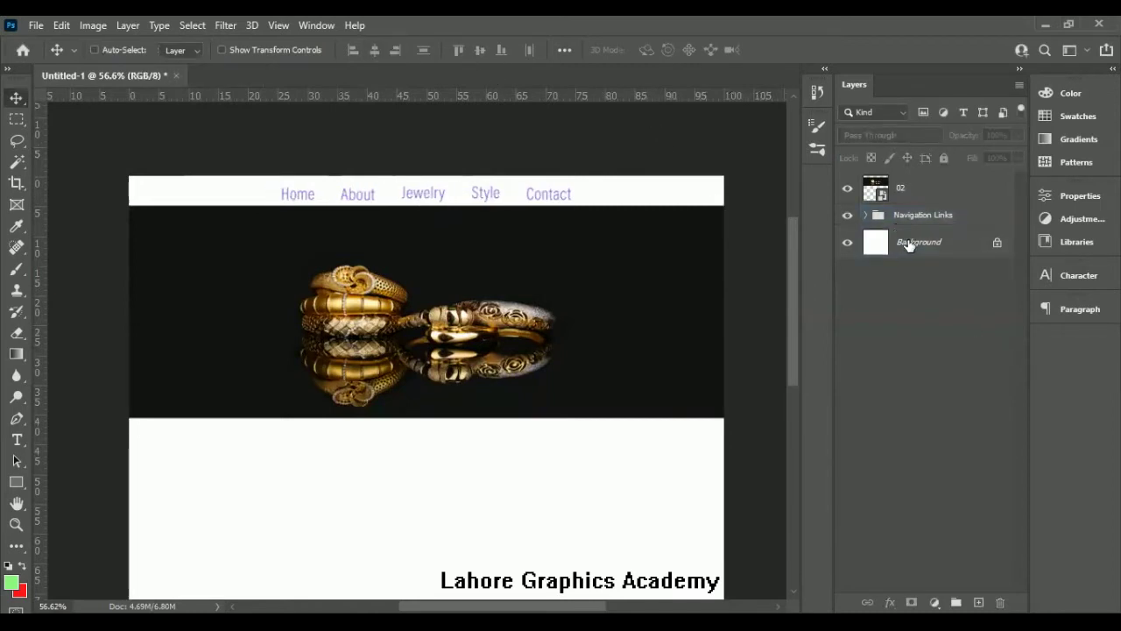
{"action": "key", "text": "shift+Up"}
{"action": "key", "text": "Down"}
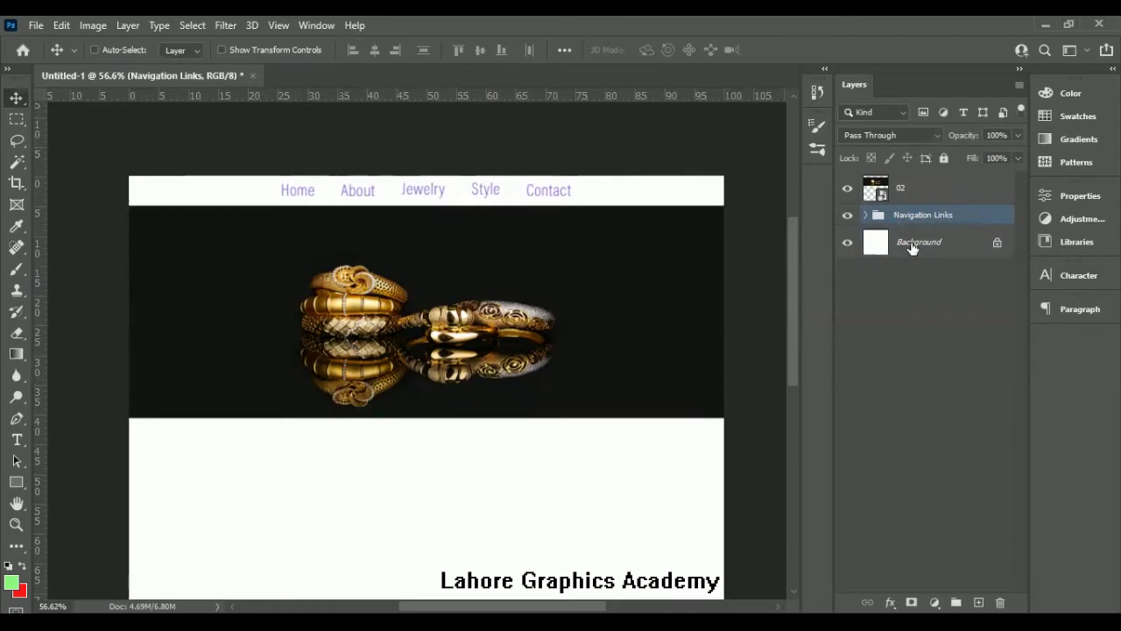
{"action": "key", "text": "Down"}
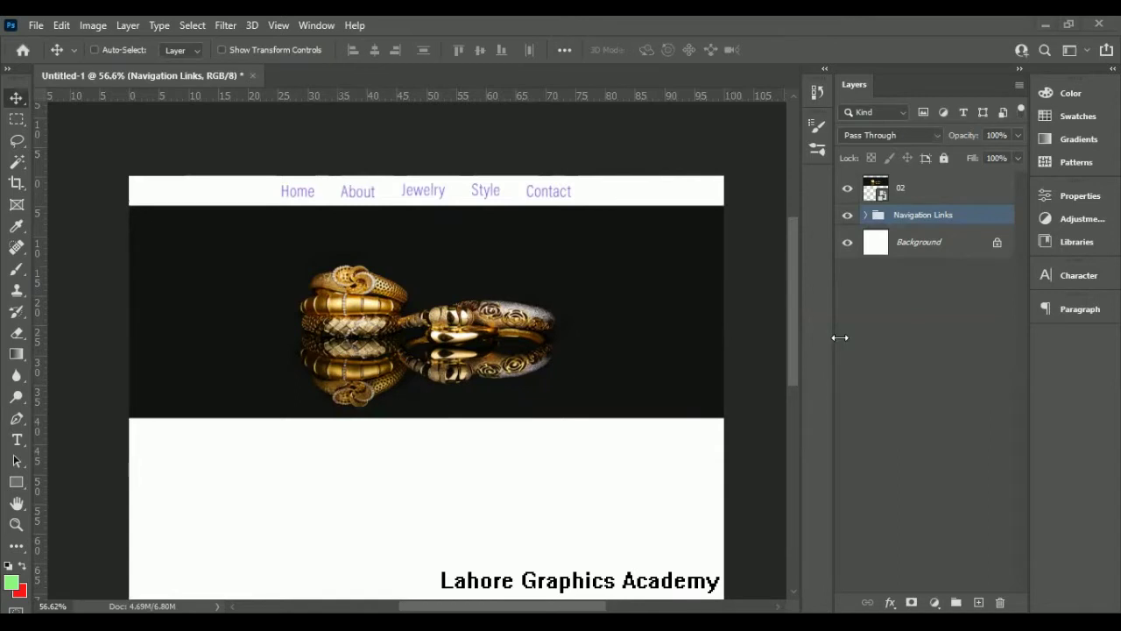
{"action": "scroll", "coordinate": [633, 371], "scroll_direction": "down", "scroll_amount": 2}
{"action": "scroll", "coordinate": [360, 385], "scroll_direction": "down", "scroll_amount": 1}
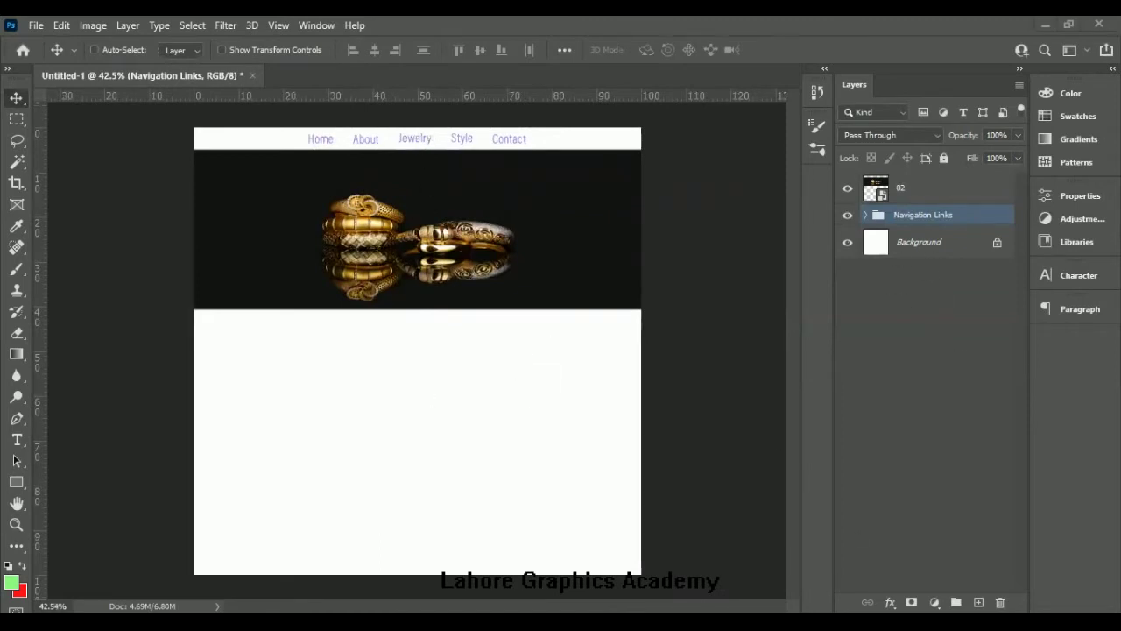
- Add a new layer below Navigation Links and create a Solid Color fill layer
{"action": "key", "text": "ctrl+shift+alt+n"}
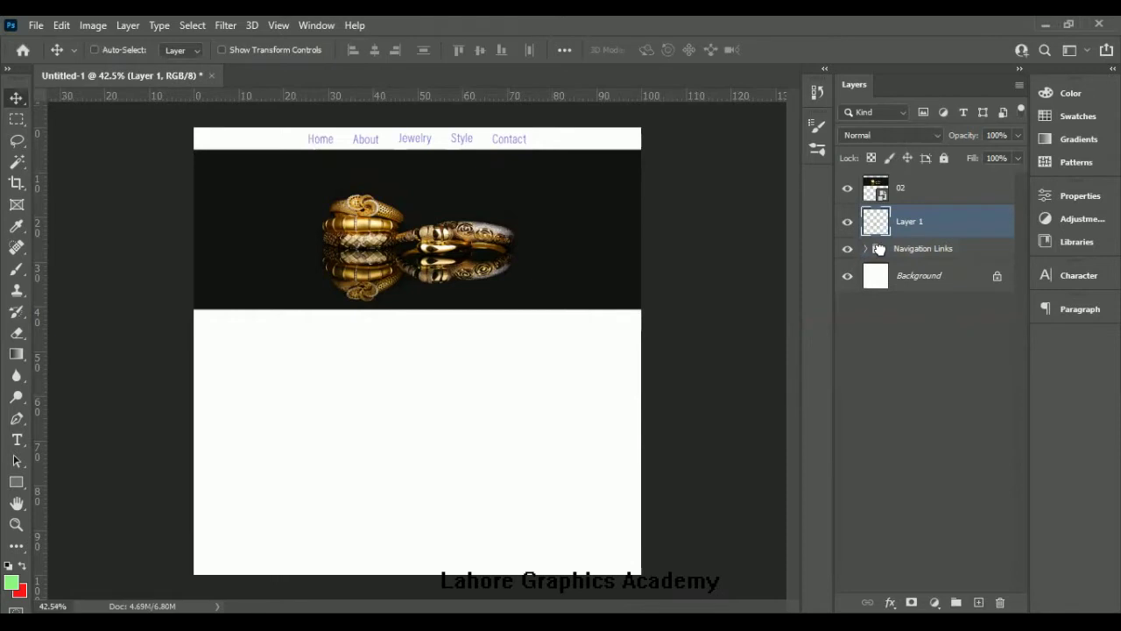
{"action": "left_click_drag", "start_coordinate": [887, 254], "coordinate": [884, 261]}
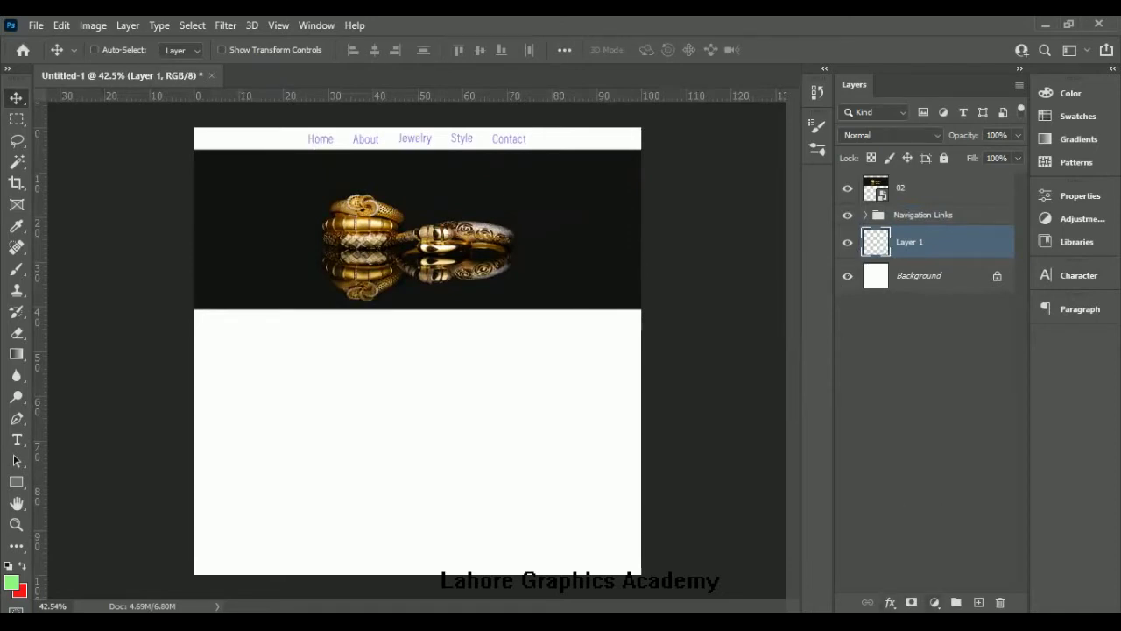
{"action": "left_click", "coordinate": [935, 602]}
{"action": "left_click", "coordinate": [950, 318]}
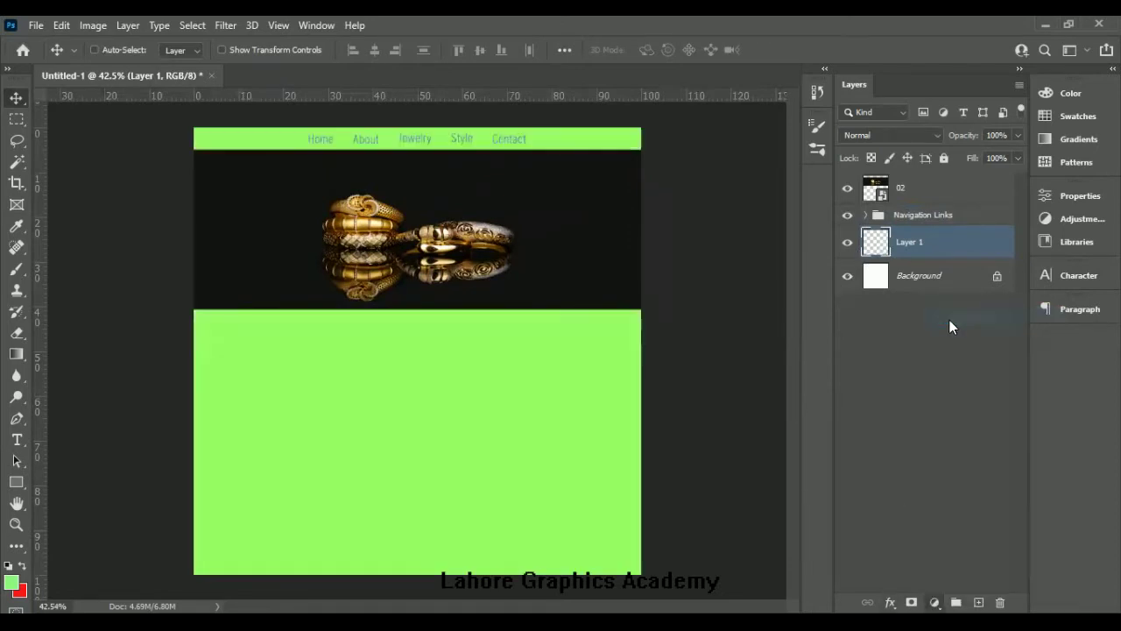
- Try grey, red, brown and olive shades, then set the fill to black (000000)
{"action": "left_click_drag", "start_coordinate": [126, 229], "coordinate": [791, 249]}
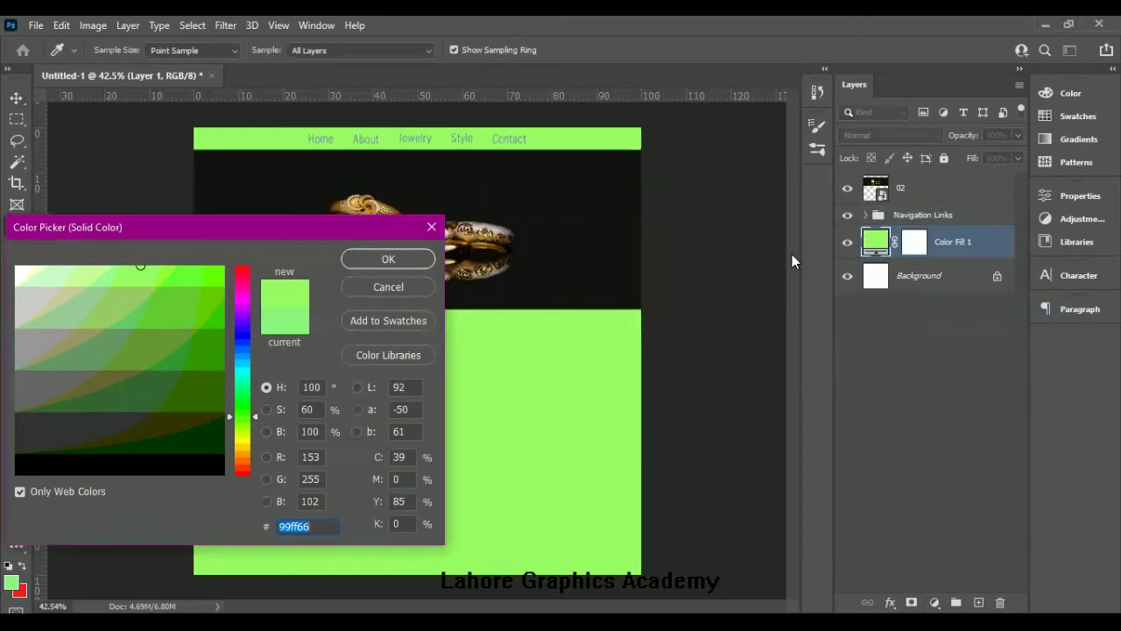
{"action": "type", "text": "cccccc"}
{"action": "left_click", "coordinate": [641, 403]}
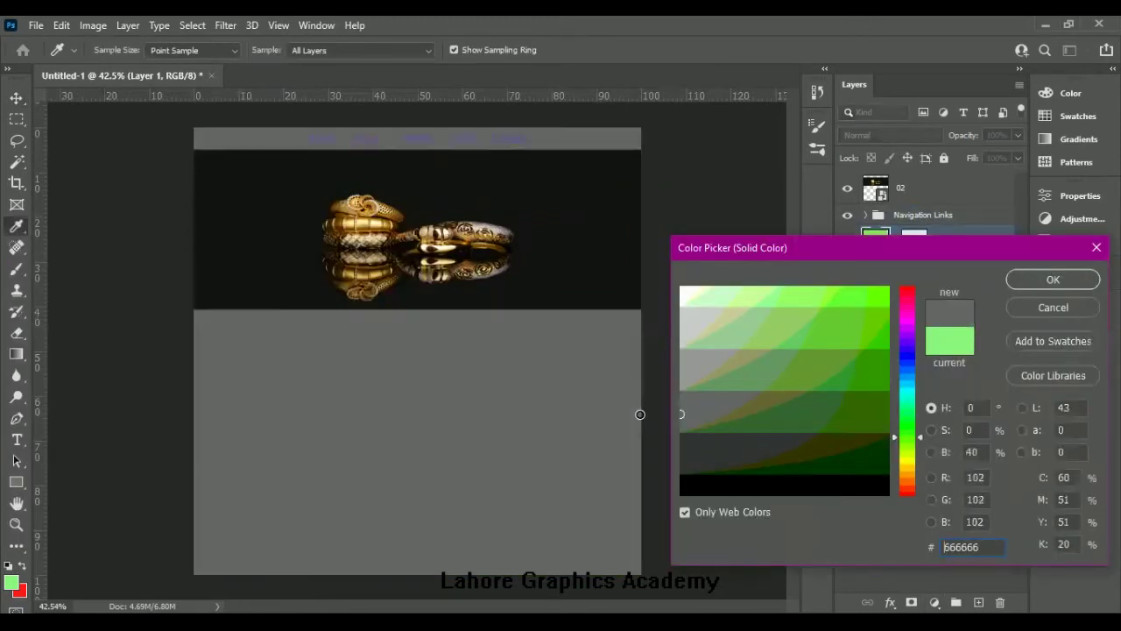
{"action": "left_click", "coordinate": [639, 438]}
{"action": "left_click", "coordinate": [640, 492]}
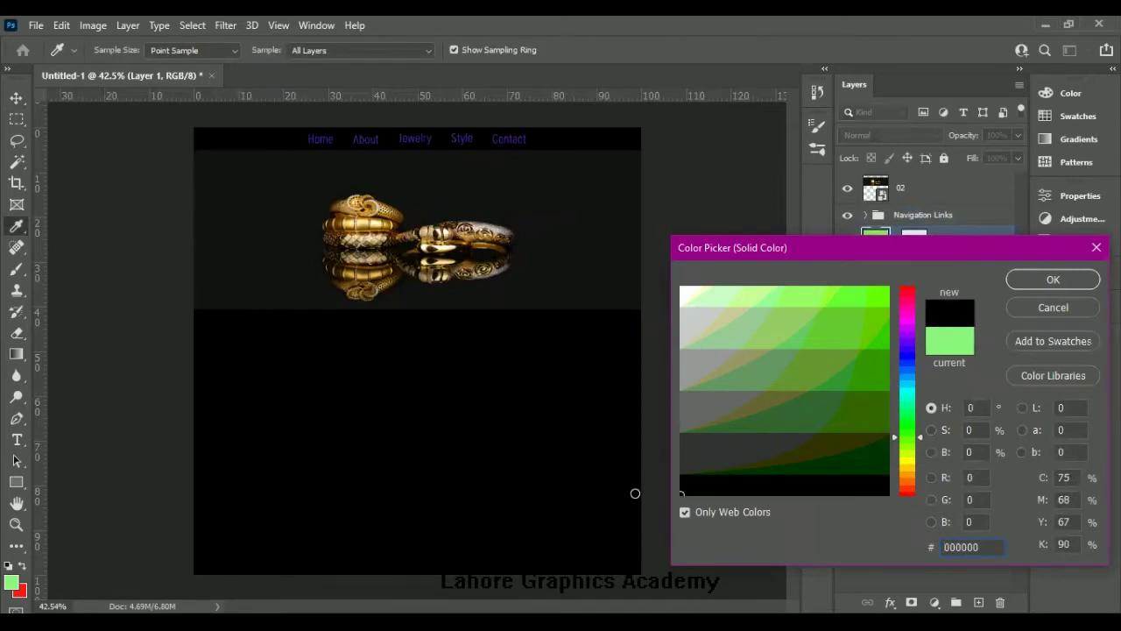
{"action": "left_click", "coordinate": [911, 484]}
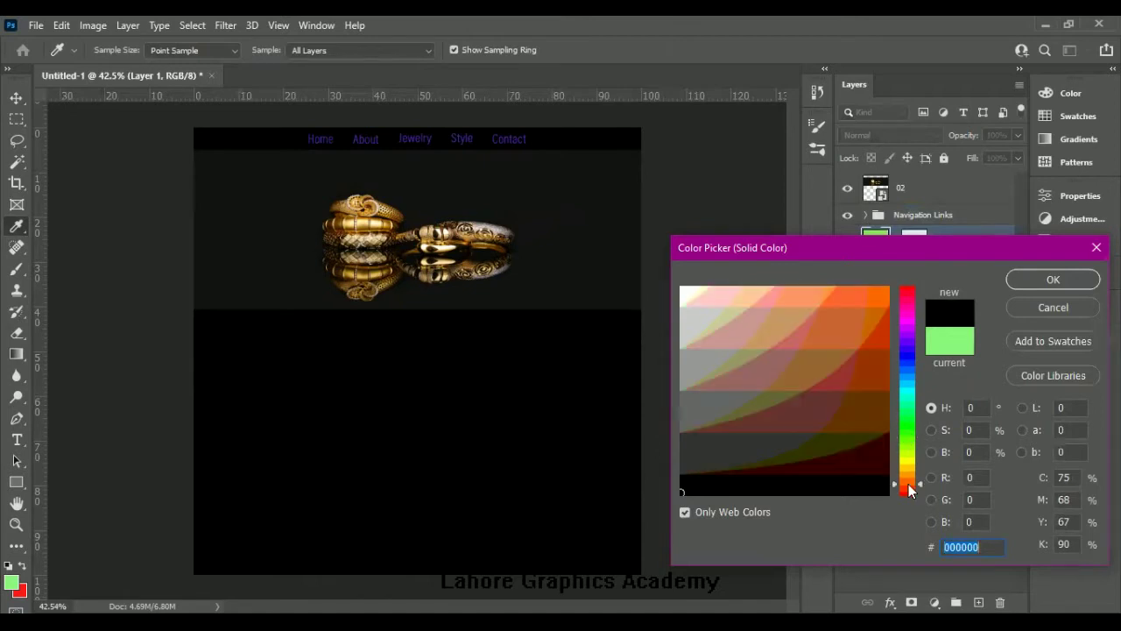
{"action": "left_click", "coordinate": [860, 450]}
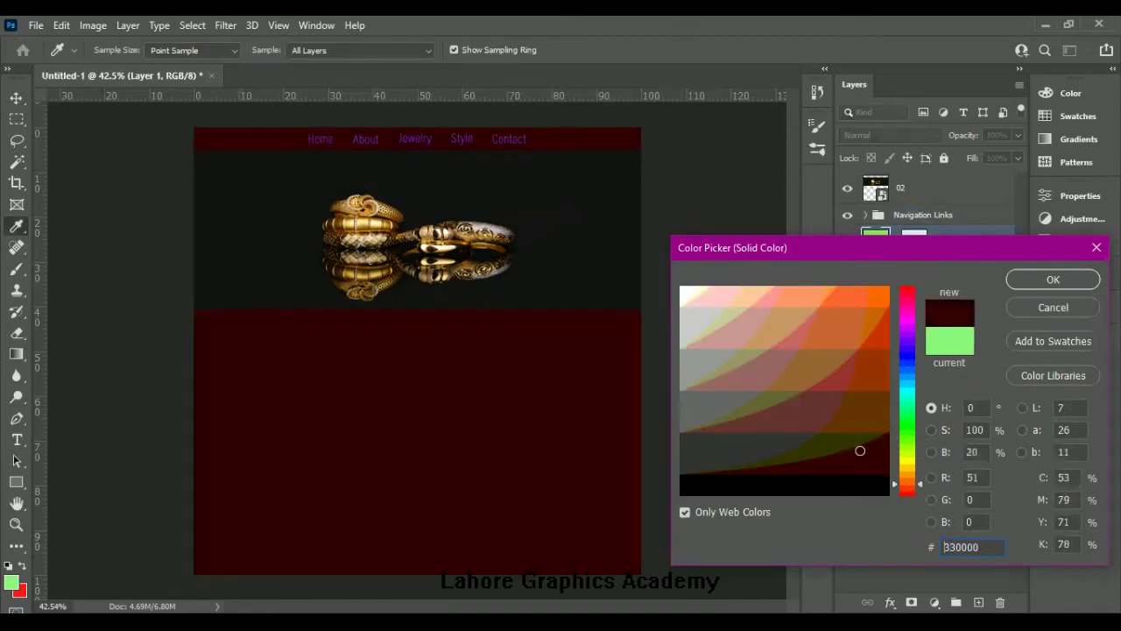
{"action": "left_click", "coordinate": [872, 421]}
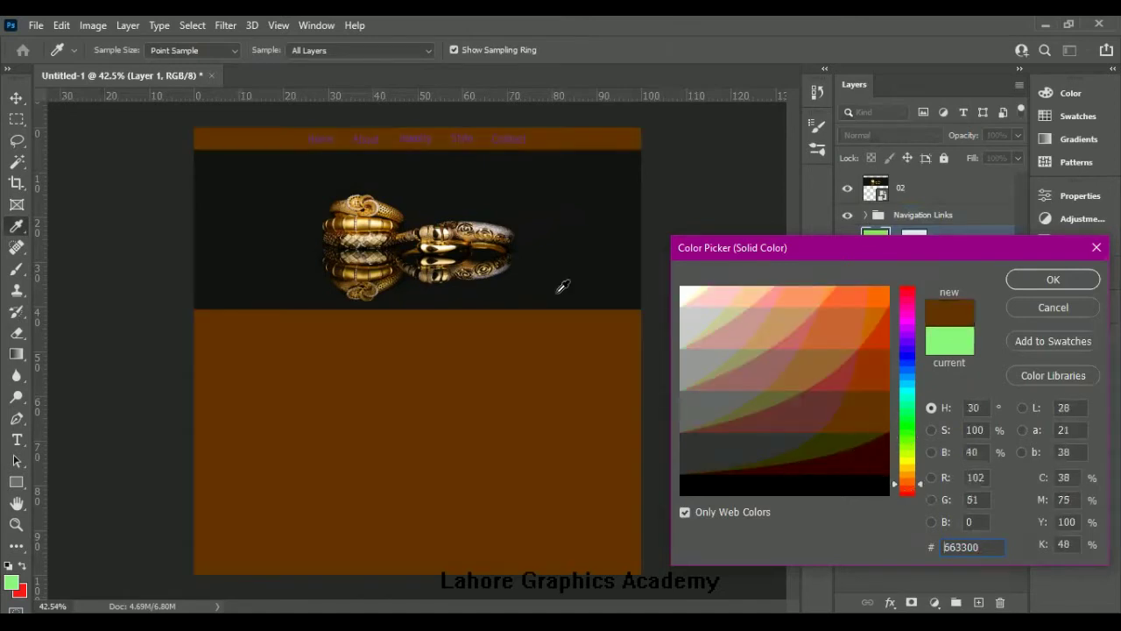
{"action": "left_click", "coordinate": [386, 270]}
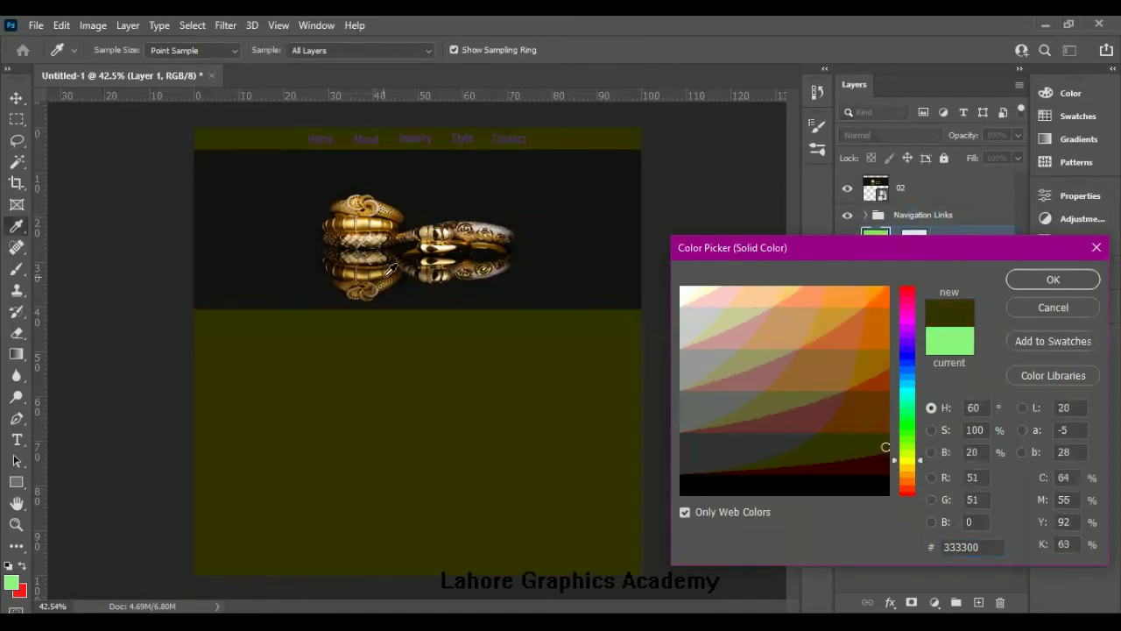
{"action": "left_click", "coordinate": [391, 270]}
{"action": "left_click", "coordinate": [808, 322]}
{"action": "left_click", "coordinate": [867, 360]}
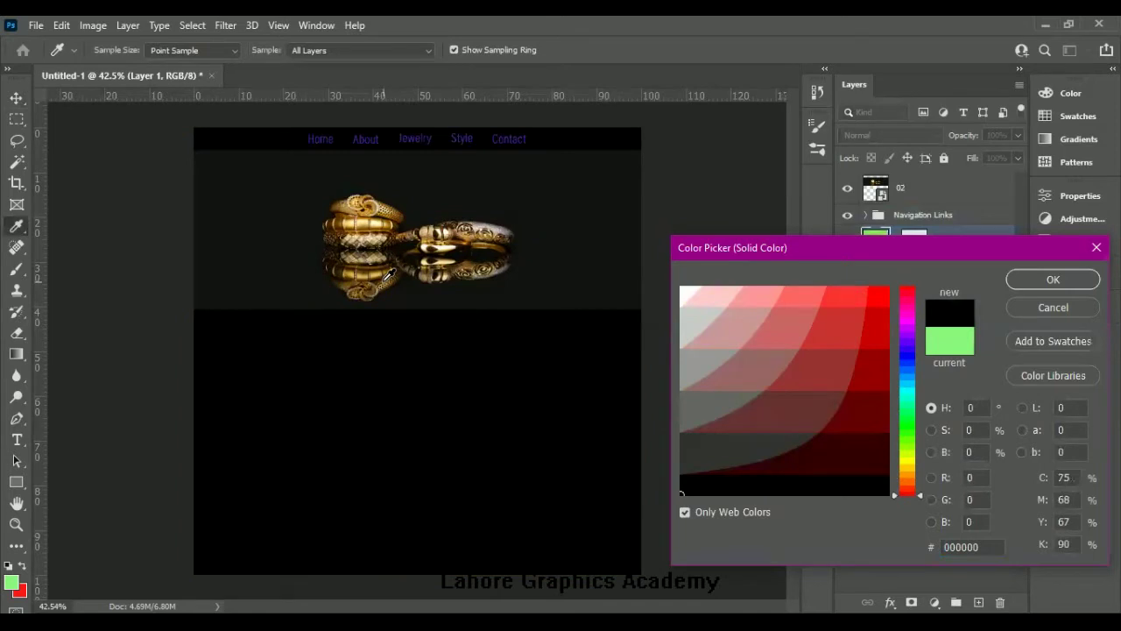
{"action": "left_click", "coordinate": [602, 306]}
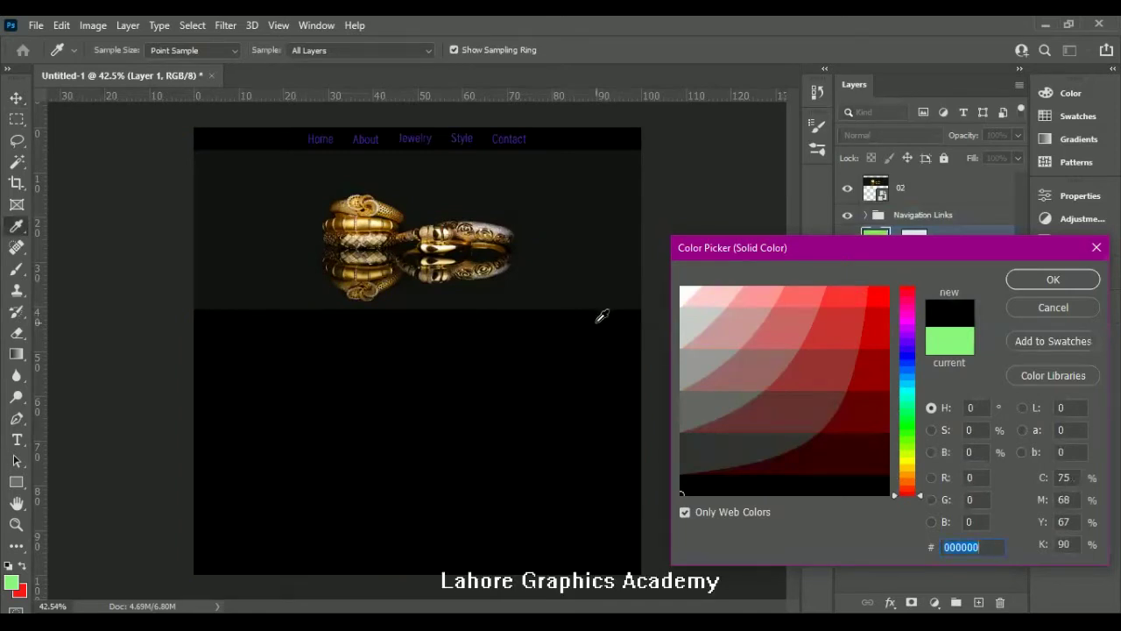
{"action": "left_click", "coordinate": [1083, 282]}
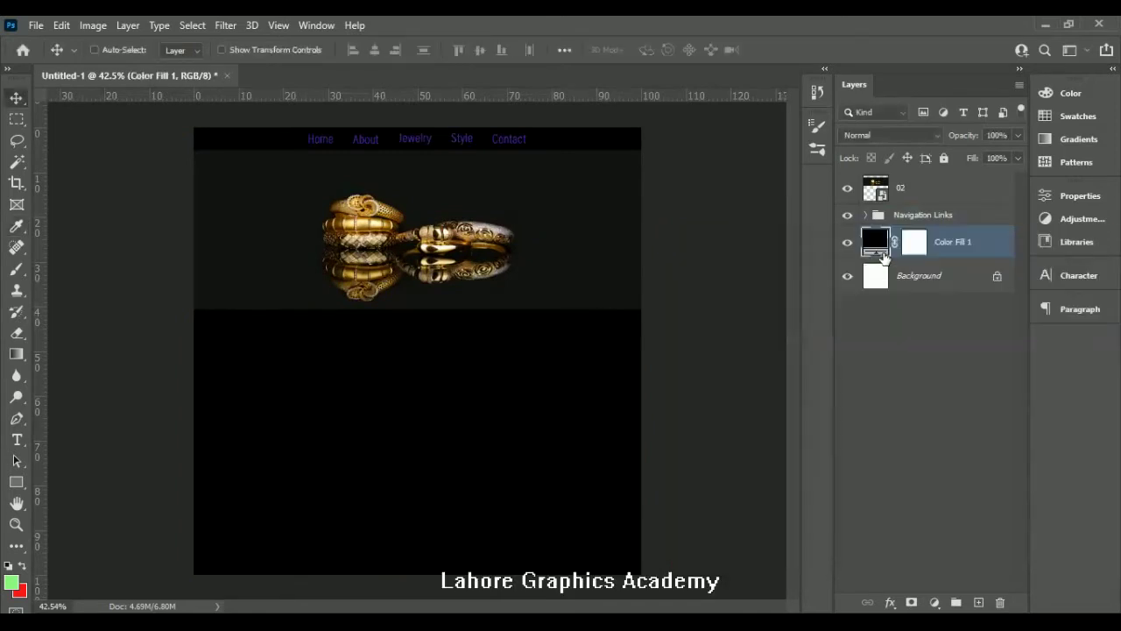
- Add a Gradient Overlay to Color Fill 1 with the left stop set to #333333
{"action": "left_click", "coordinate": [890, 603]}
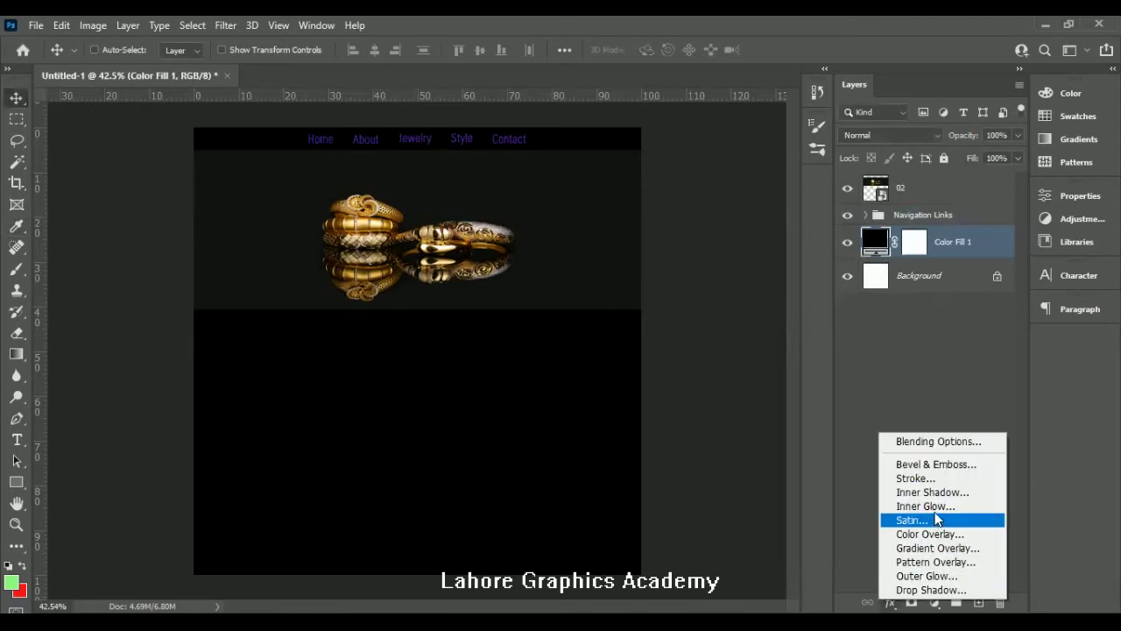
{"action": "left_click", "coordinate": [952, 544]}
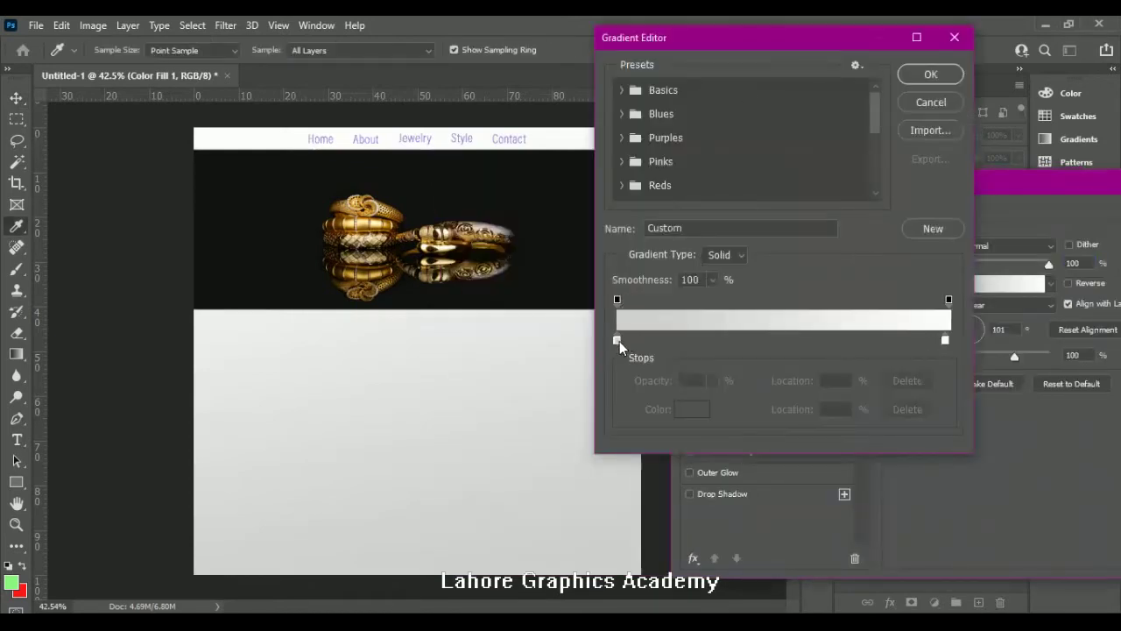
{"action": "left_click", "coordinate": [618, 340]}
{"action": "left_click", "coordinate": [700, 412]}
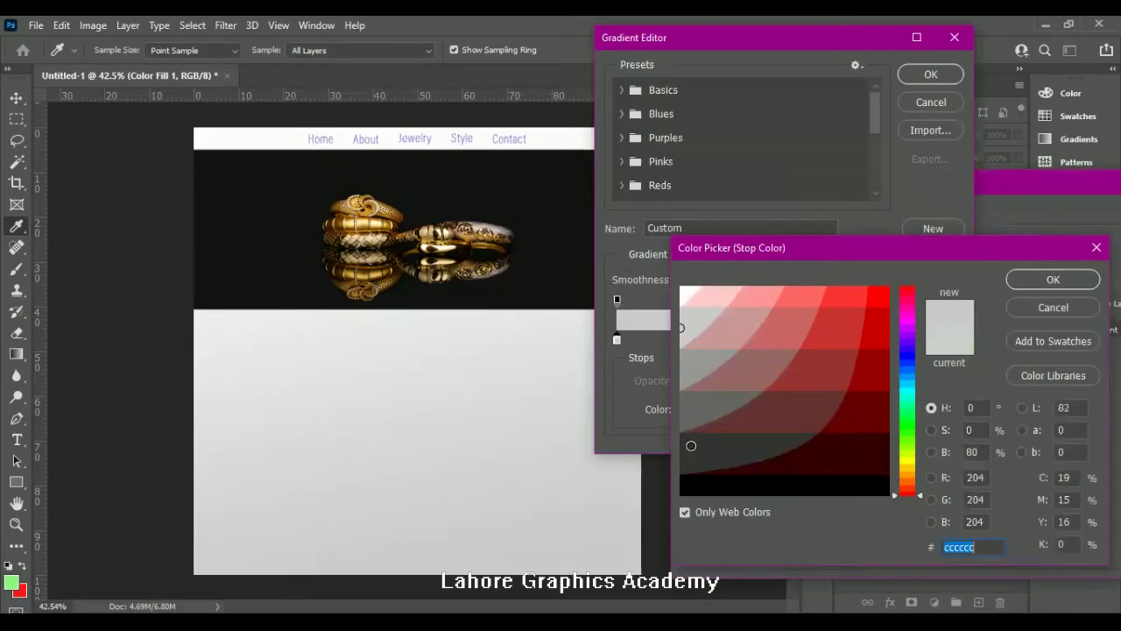
{"action": "left_click", "coordinate": [659, 469]}
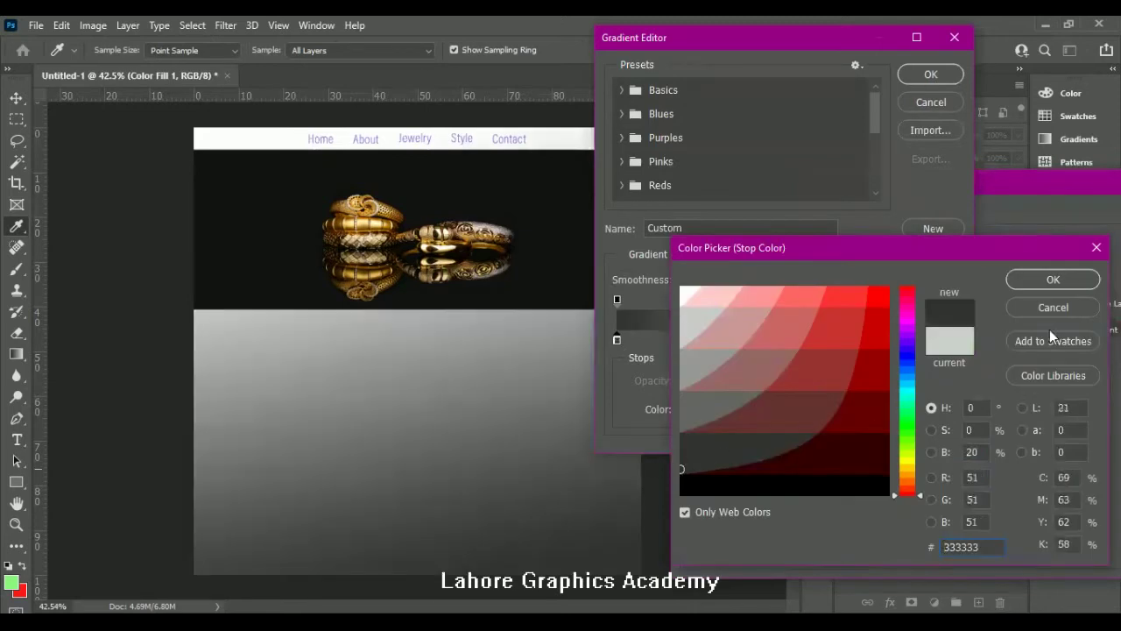
{"action": "left_click", "coordinate": [1053, 279]}
- Set the gradient's right stop to black #000000, reverse it, and apply the overlay
{"action": "left_click", "coordinate": [945, 342]}
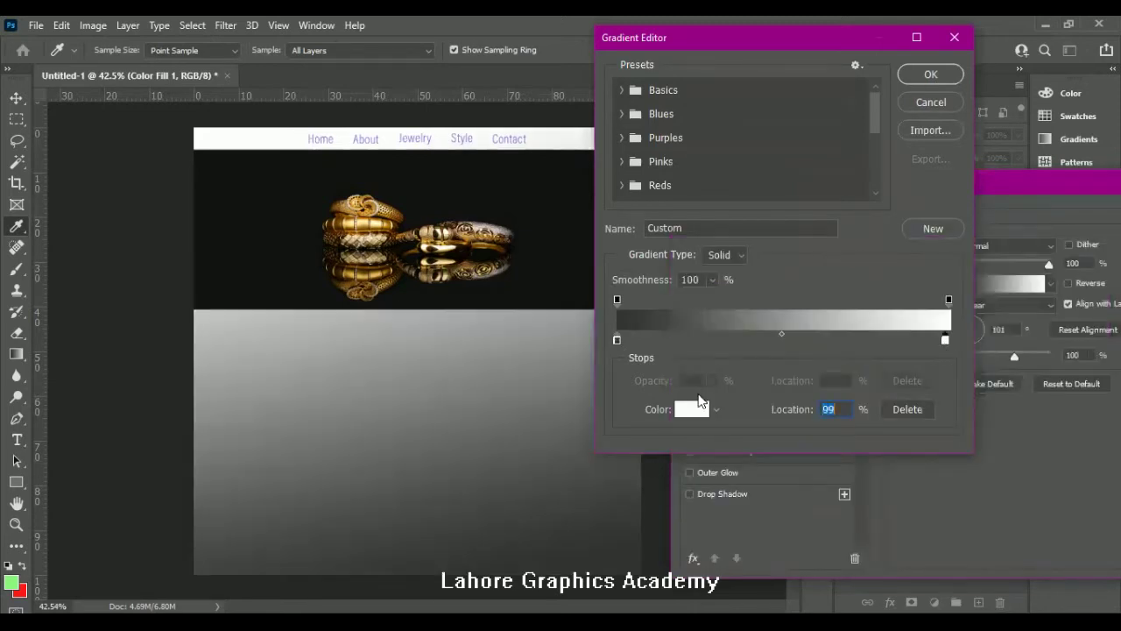
{"action": "left_click", "coordinate": [700, 409]}
{"action": "left_click", "coordinate": [601, 531]}
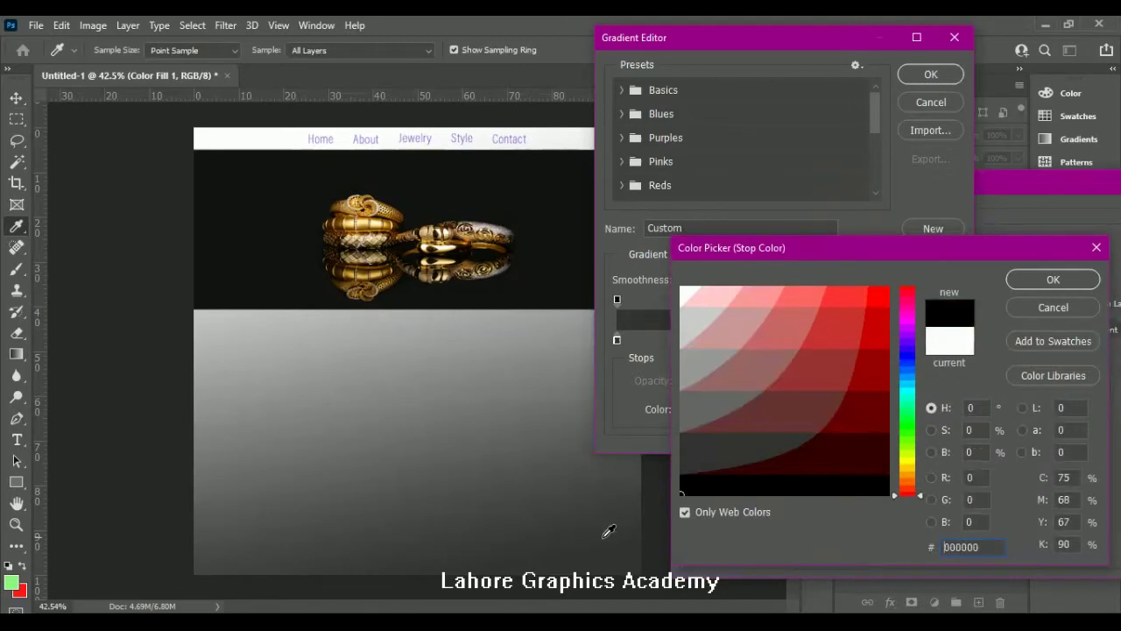
{"action": "left_click", "coordinate": [1065, 286]}
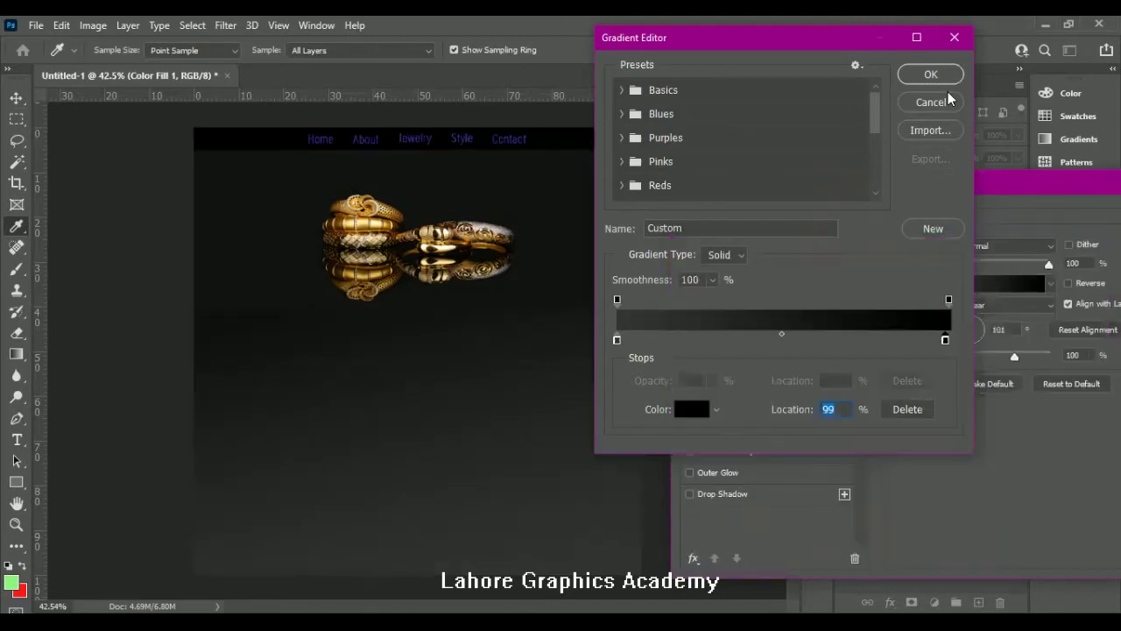
{"action": "left_click", "coordinate": [930, 74]}
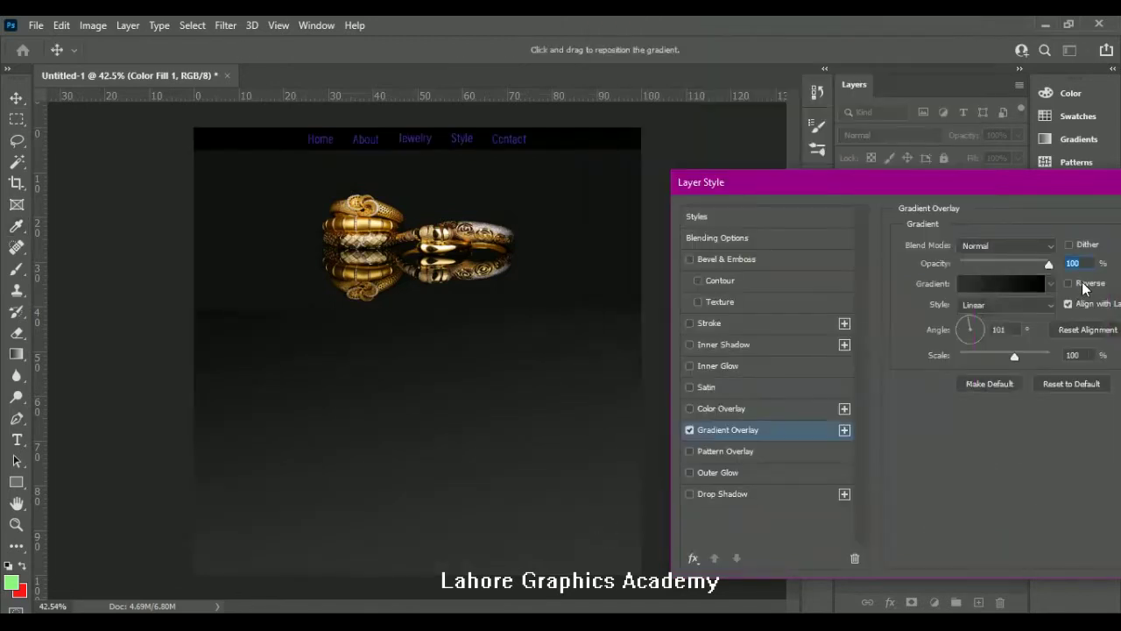
{"action": "left_click", "coordinate": [1083, 285]}
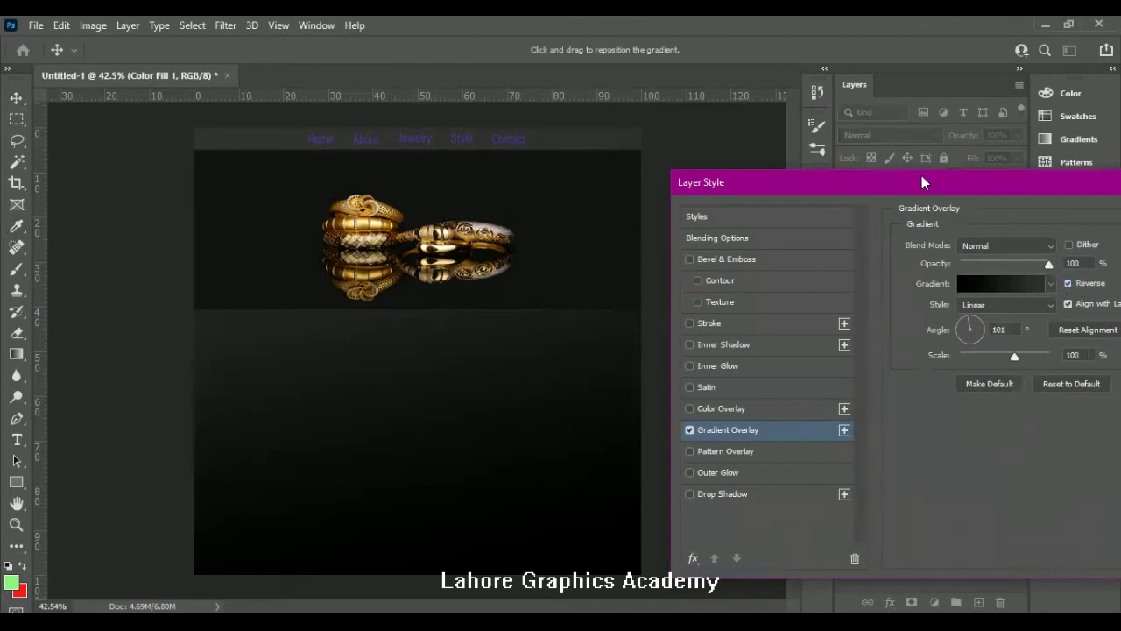
{"action": "key", "text": "Return"}
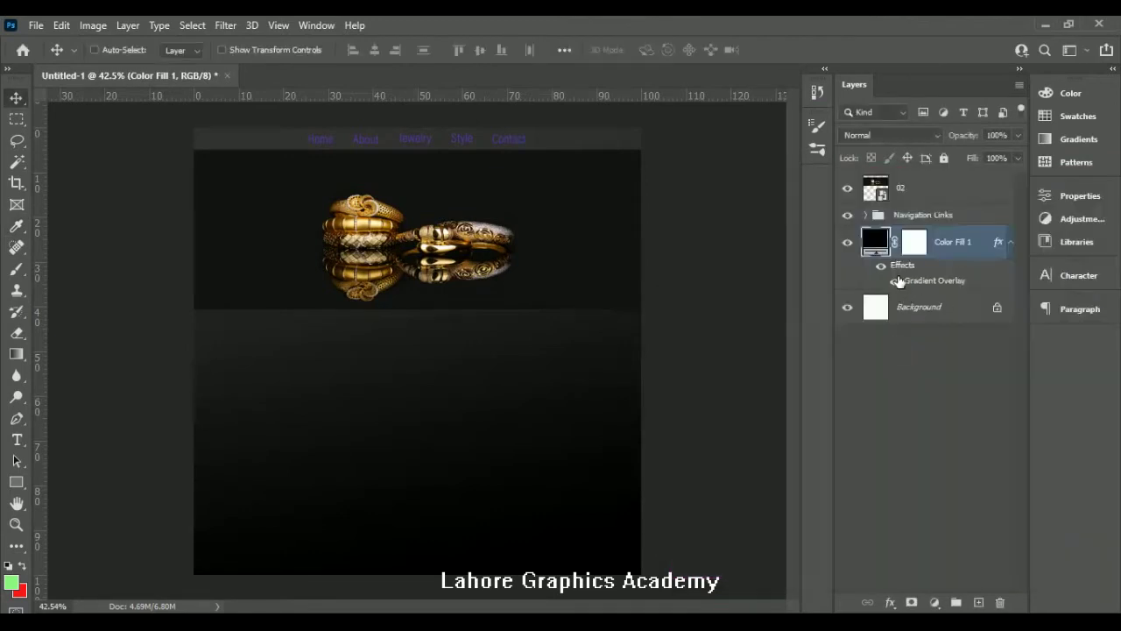
- Select the Navigation Links group in the Layers panel
{"action": "left_click", "coordinate": [1012, 242]}
{"action": "left_click", "coordinate": [1011, 242]}
{"action": "left_click", "coordinate": [867, 215]}
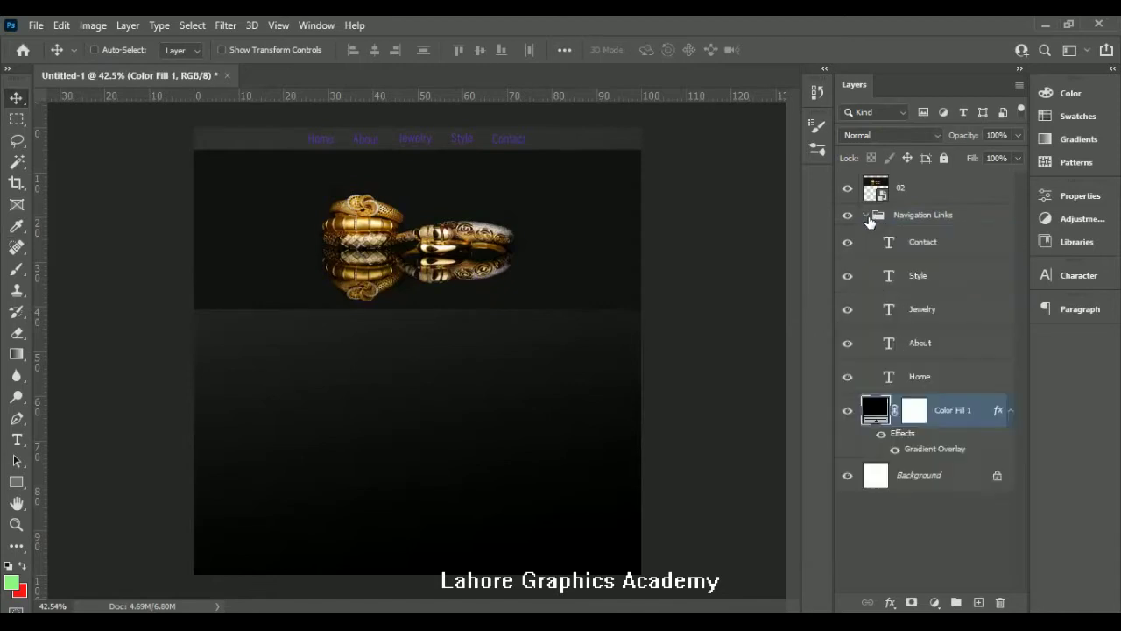
{"action": "left_click", "coordinate": [870, 216]}
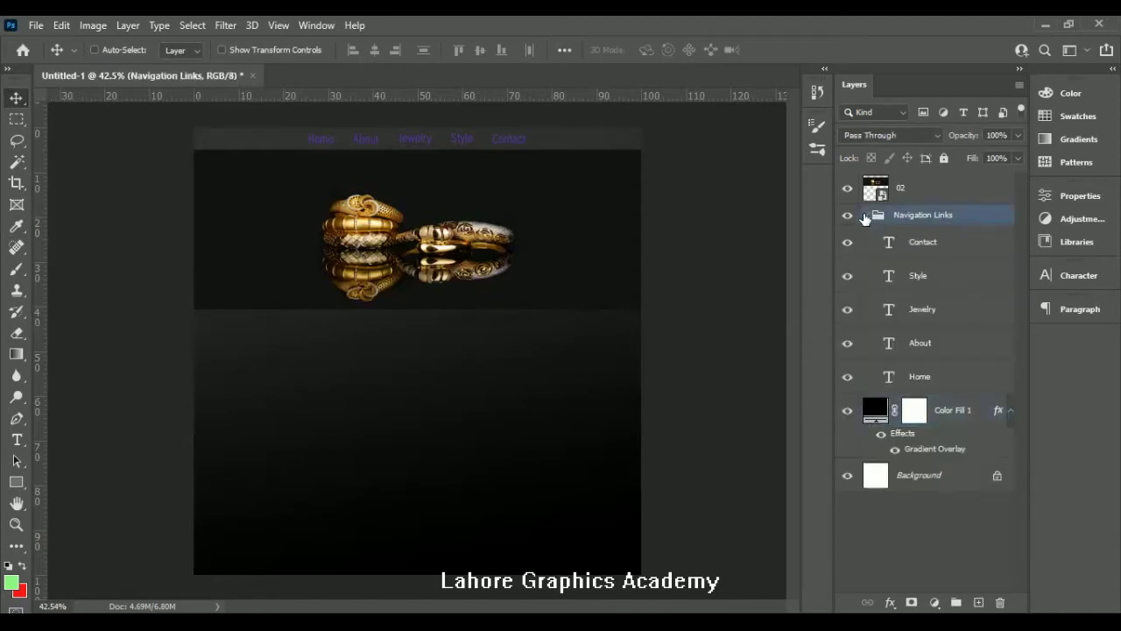
{"action": "left_click", "coordinate": [867, 216]}
- Apply a light grey Color Overlay to the Navigation Links group
{"action": "left_click", "coordinate": [891, 603]}
{"action": "left_click", "coordinate": [962, 531]}
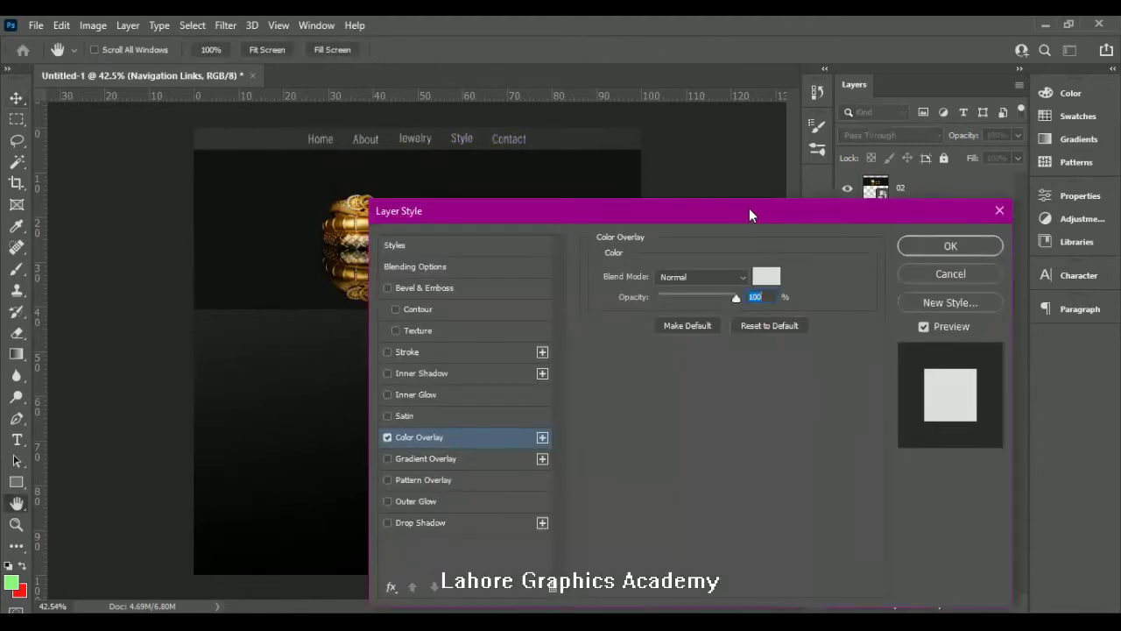
{"action": "left_click_drag", "start_coordinate": [964, 215], "coordinate": [1120, 215]}
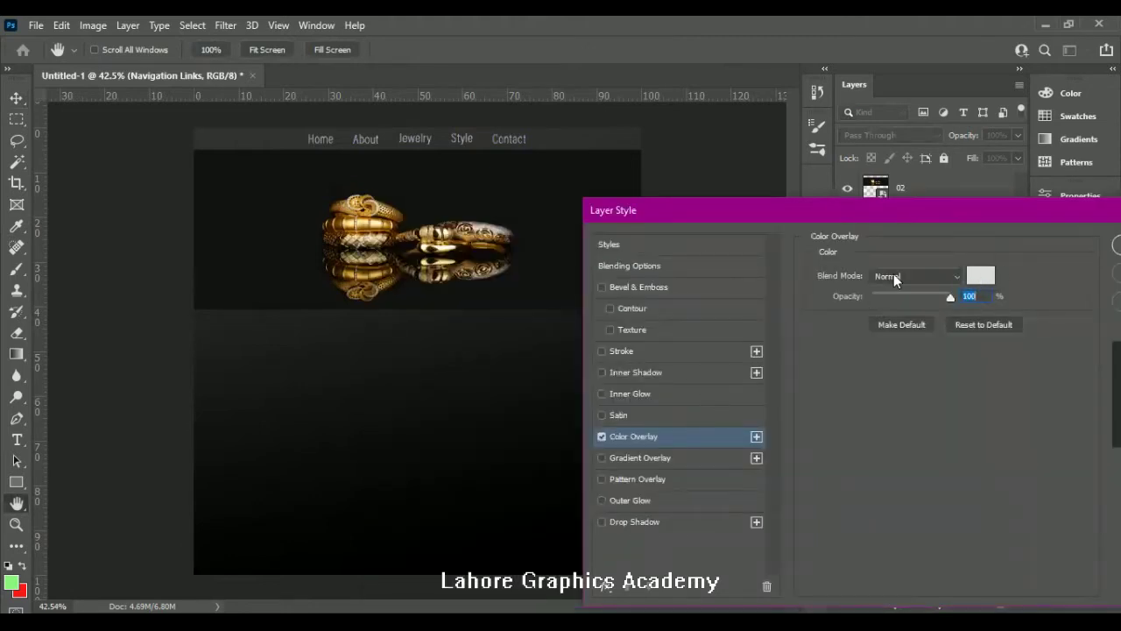
{"action": "key", "text": "Return"}
{"action": "scroll", "coordinate": [425, 191], "scroll_direction": "up", "scroll_amount": 2}
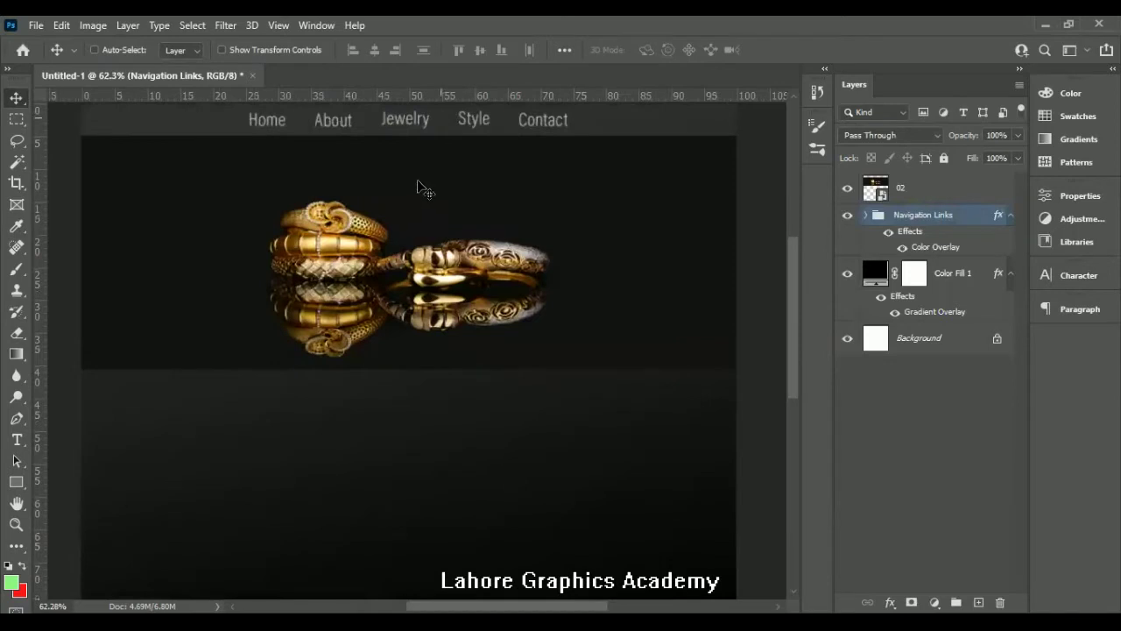
{"action": "scroll", "coordinate": [377, 157], "scroll_direction": "up", "scroll_amount": 2}
{"action": "scroll", "coordinate": [333, 132], "scroll_direction": "up", "scroll_amount": 1}
{"action": "scroll", "coordinate": [338, 149], "scroll_direction": "down", "scroll_amount": 1}
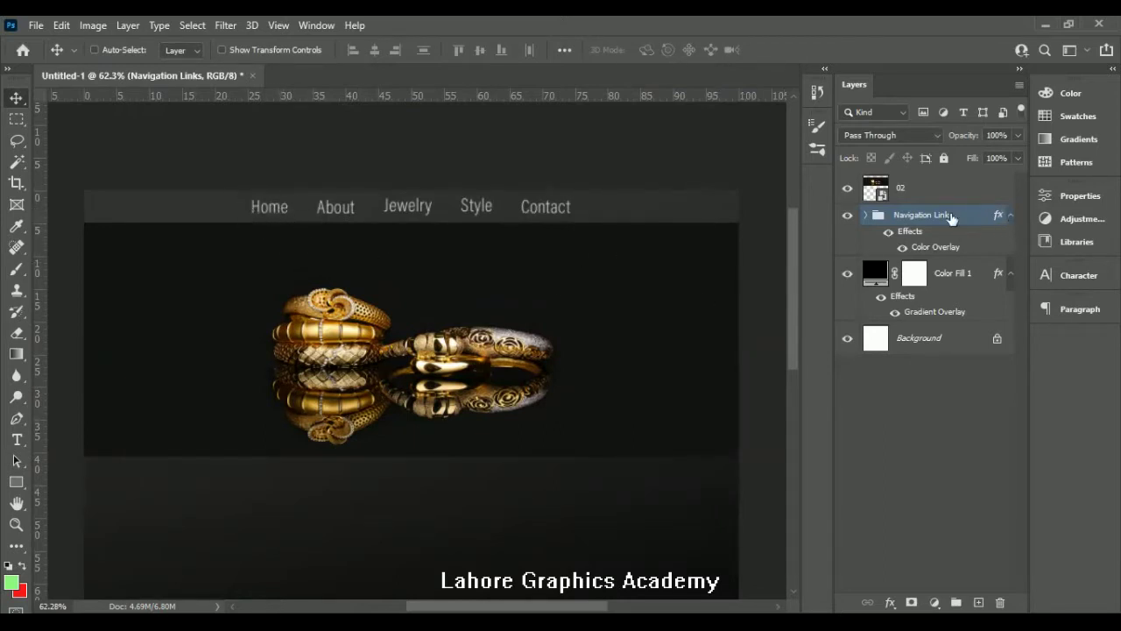
- Move the Home layer out of the Navigation Links group, placing it above
{"action": "left_click", "coordinate": [863, 218]}
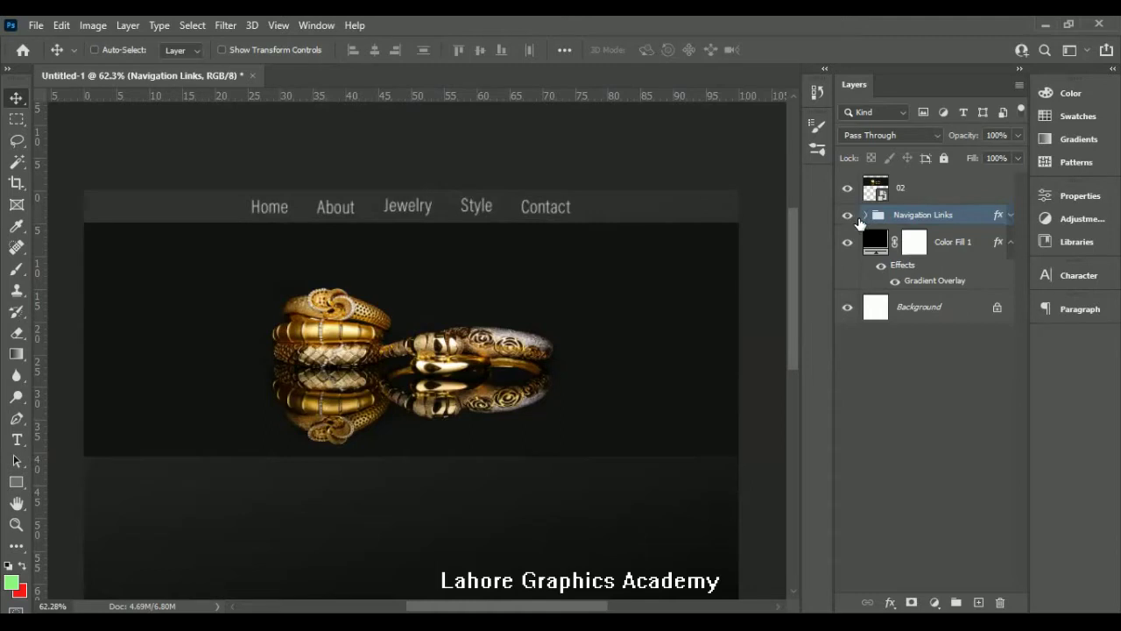
{"action": "left_click", "coordinate": [864, 216]}
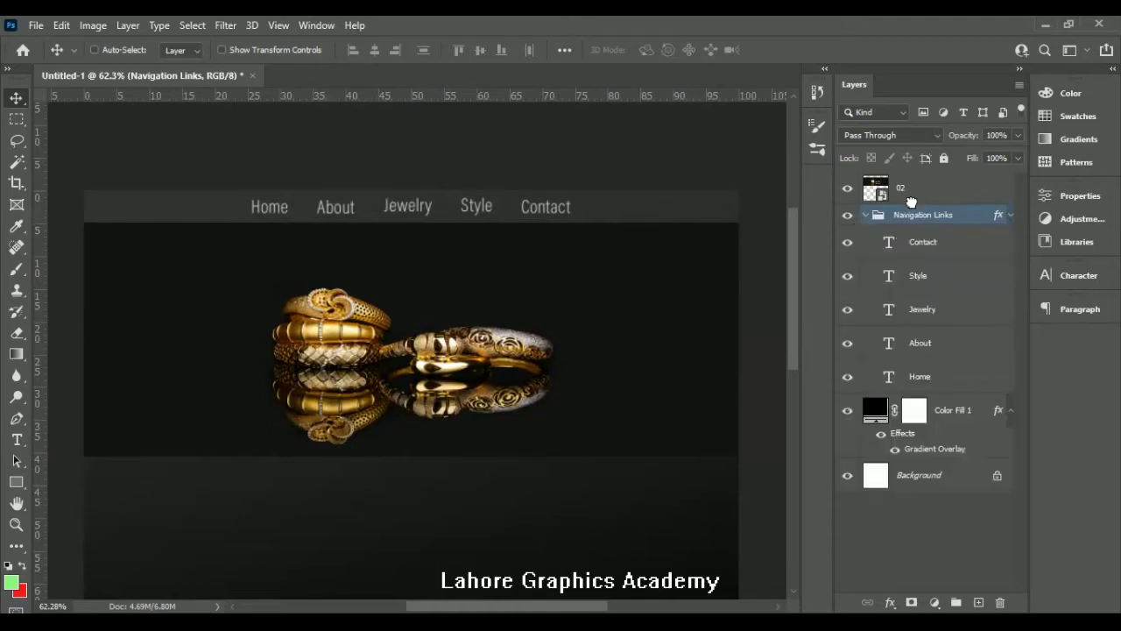
{"action": "left_click_drag", "start_coordinate": [913, 194], "coordinate": [913, 201]}
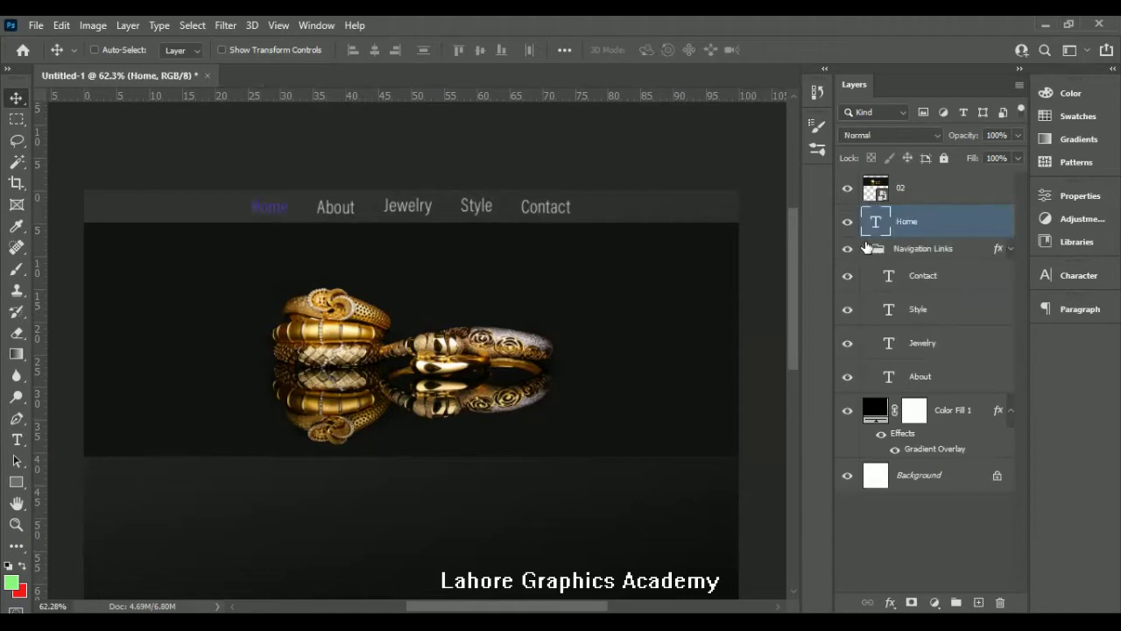
{"action": "left_click", "coordinate": [865, 249]}
{"action": "left_click", "coordinate": [865, 250]}
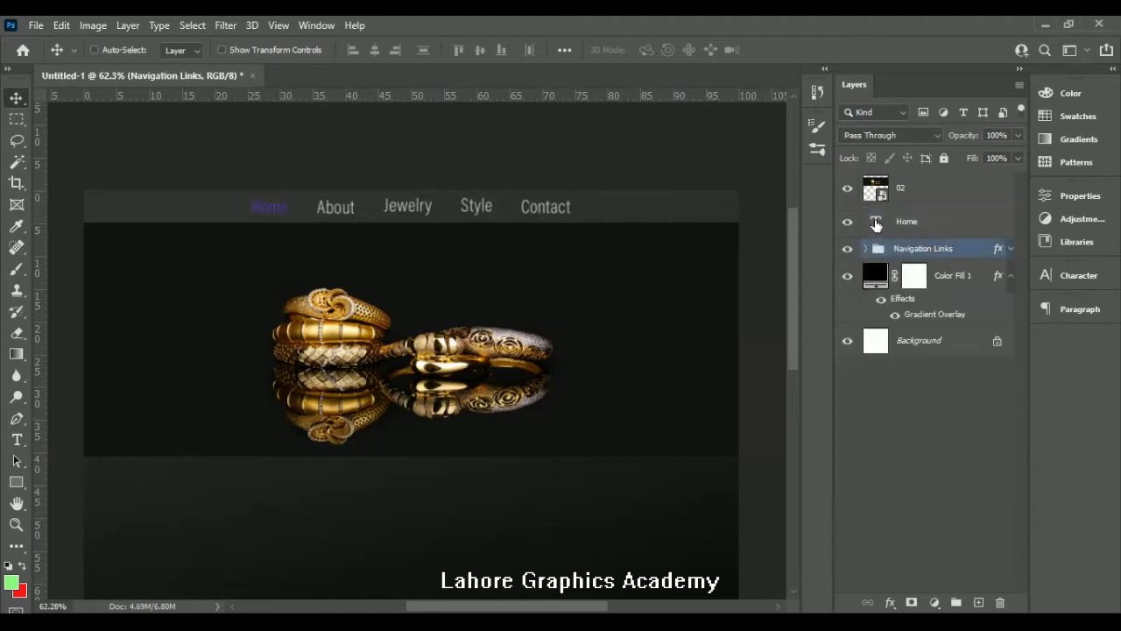
- Change the Home text colour to white #ffffff
{"action": "double_click", "coordinate": [876, 224]}
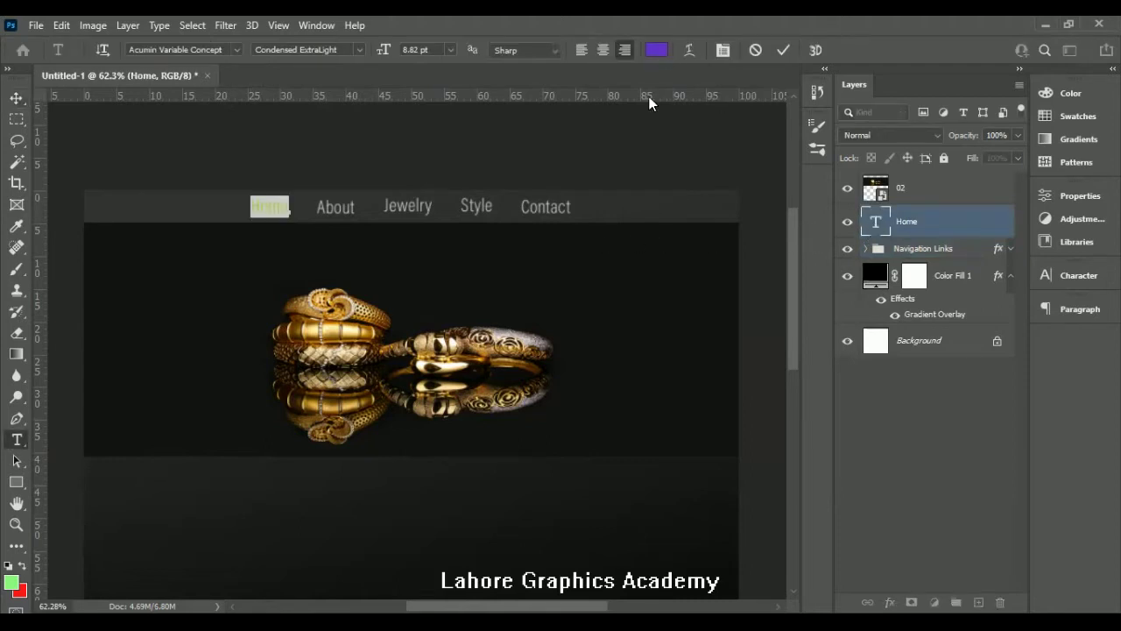
{"action": "left_click", "coordinate": [659, 52]}
{"action": "type", "text": "ffffff"}
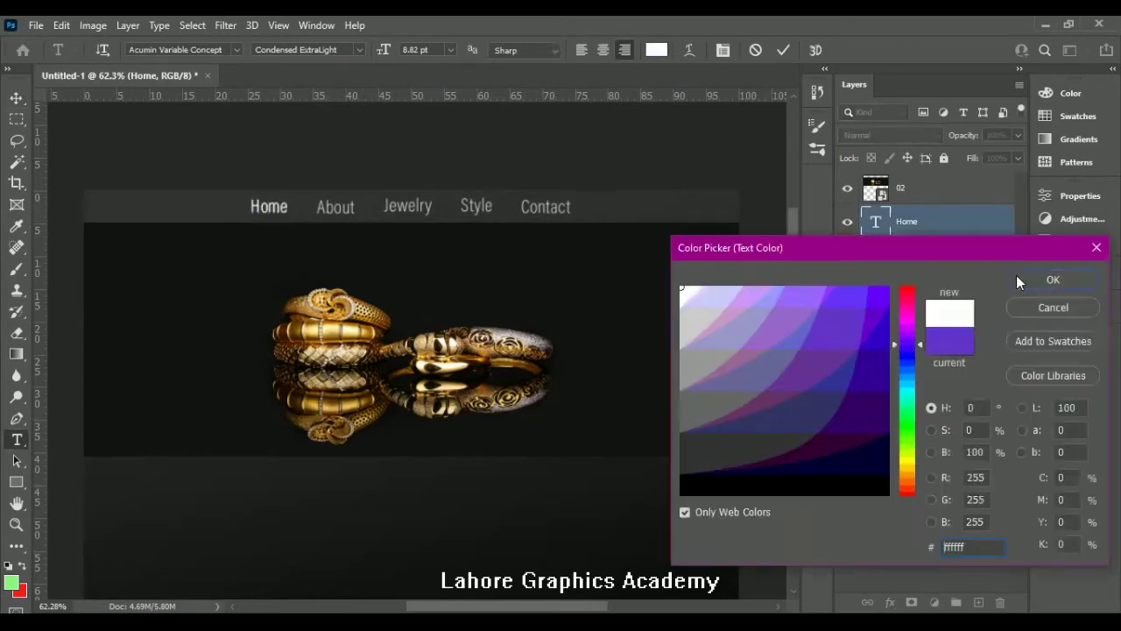
{"action": "left_click", "coordinate": [1016, 275]}
{"action": "left_click", "coordinate": [781, 54]}
{"action": "key", "text": "v"}
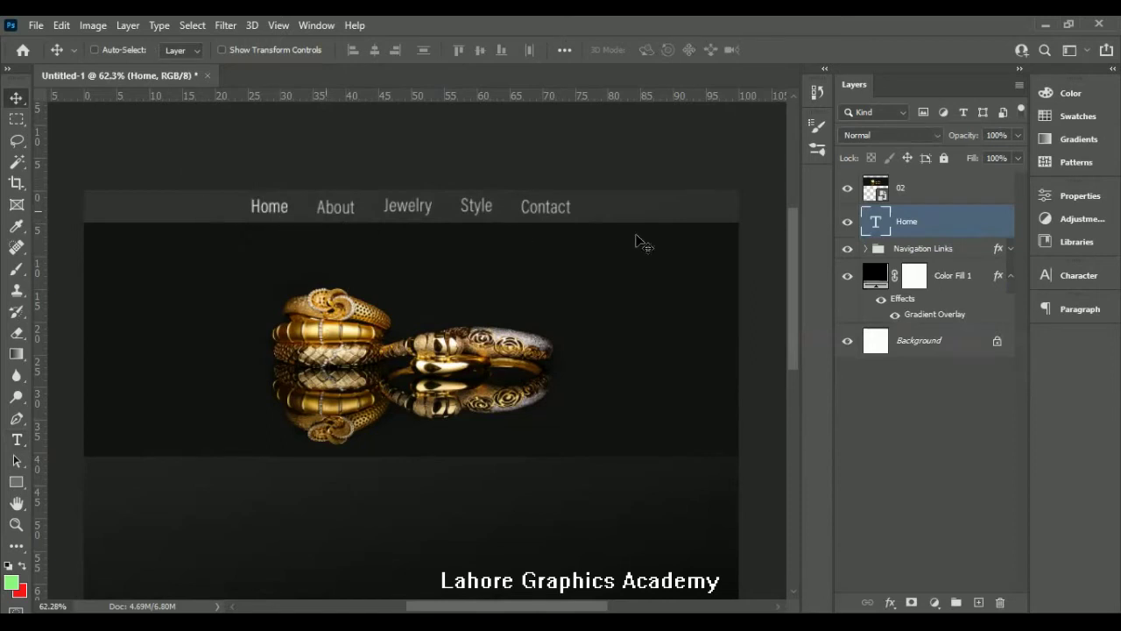
{"action": "scroll", "coordinate": [455, 214], "scroll_direction": "up", "scroll_amount": 1}
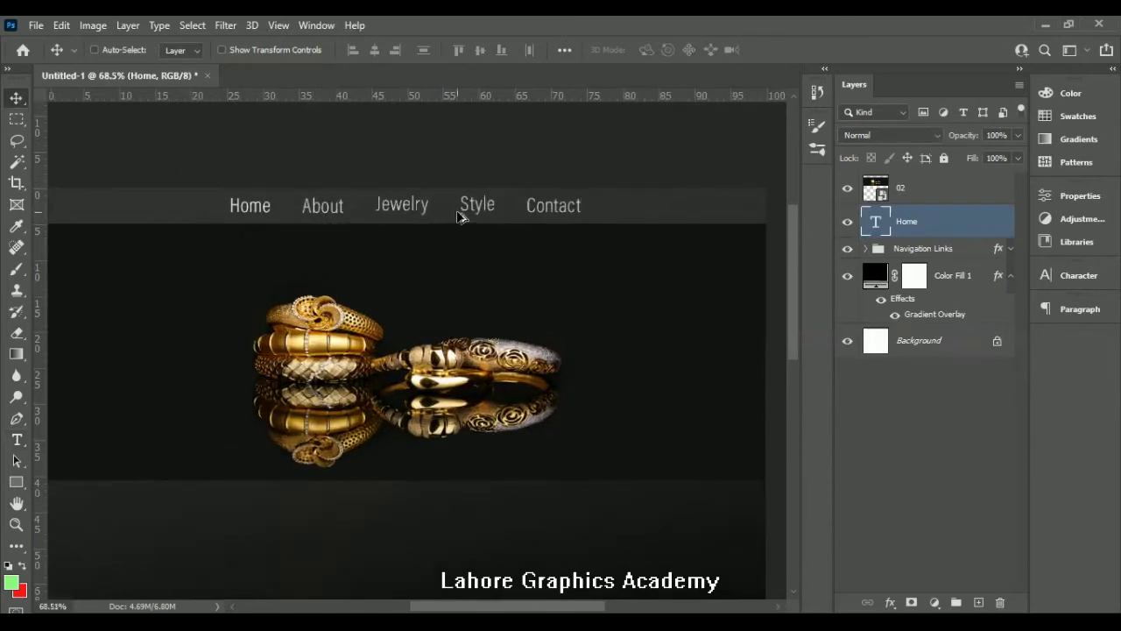
{"action": "scroll", "coordinate": [412, 223], "scroll_direction": "down", "scroll_amount": 2}
{"action": "scroll", "coordinate": [411, 224], "scroll_direction": "down", "scroll_amount": 1}
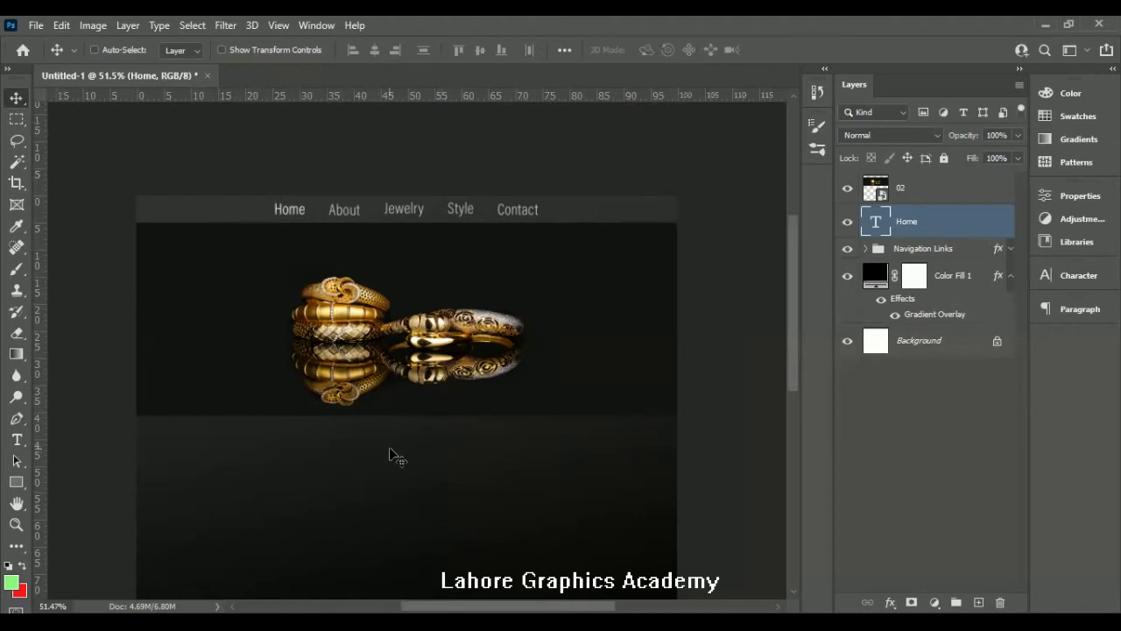
{"action": "scroll", "coordinate": [412, 465], "scroll_direction": "up", "scroll_amount": 2, "text": "alt"}
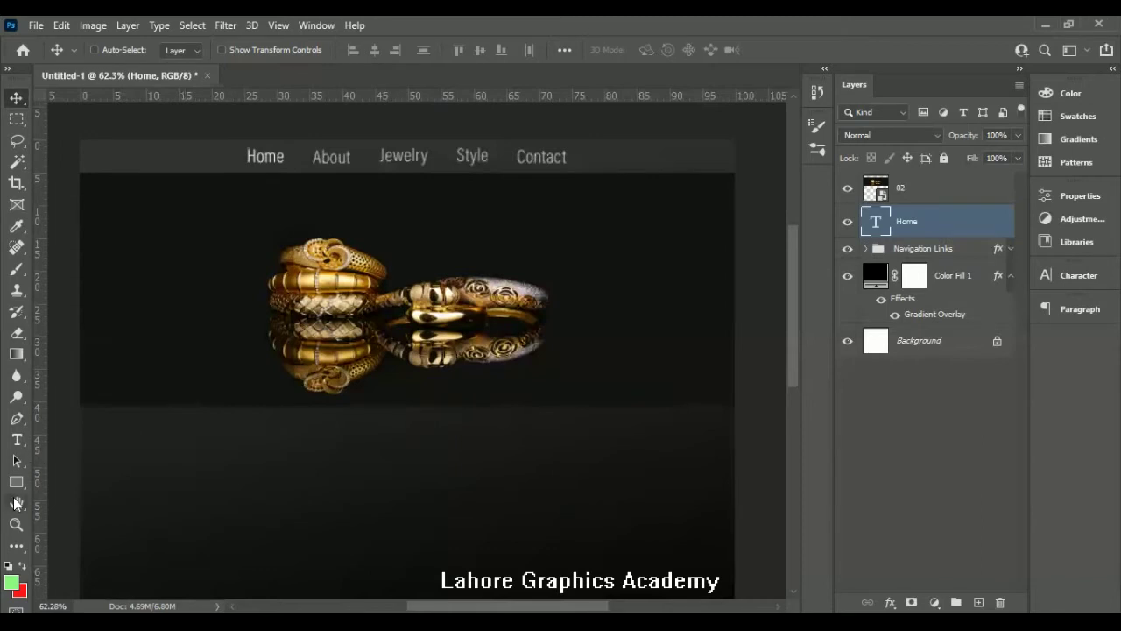
{"action": "left_click", "coordinate": [1010, 276]}
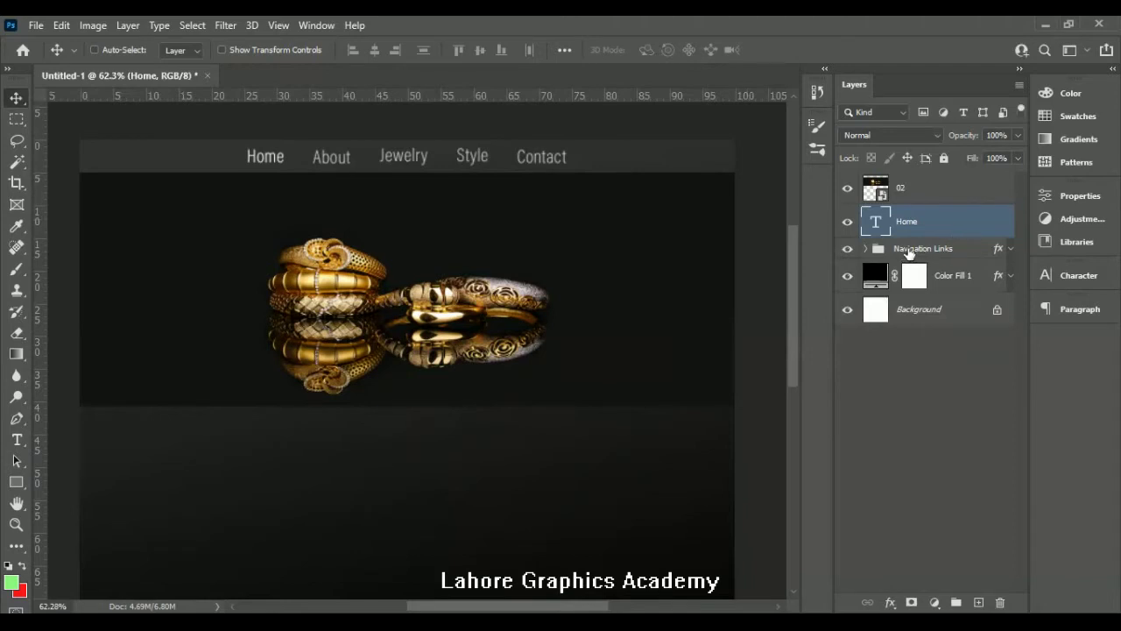
- Group Home with Navigation Links as 'Navigation Bar', then select the 02 layer
{"action": "key", "text": "ctrl"}
{"action": "left_click", "coordinate": [935, 253], "text": "ctrl"}
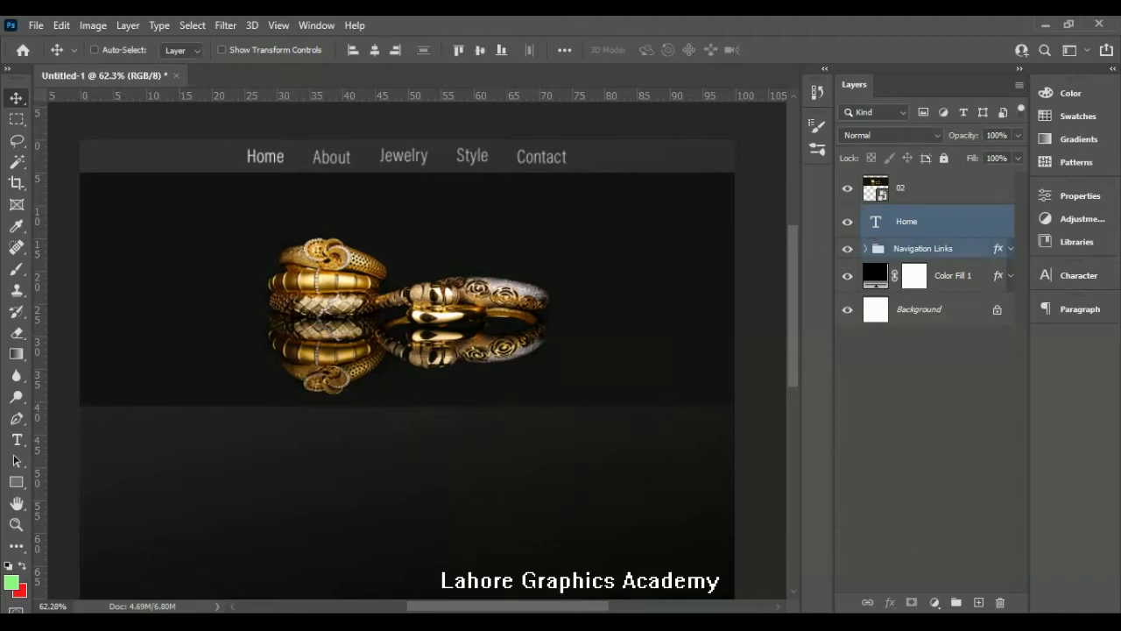
{"action": "key", "text": "ctrl+g"}
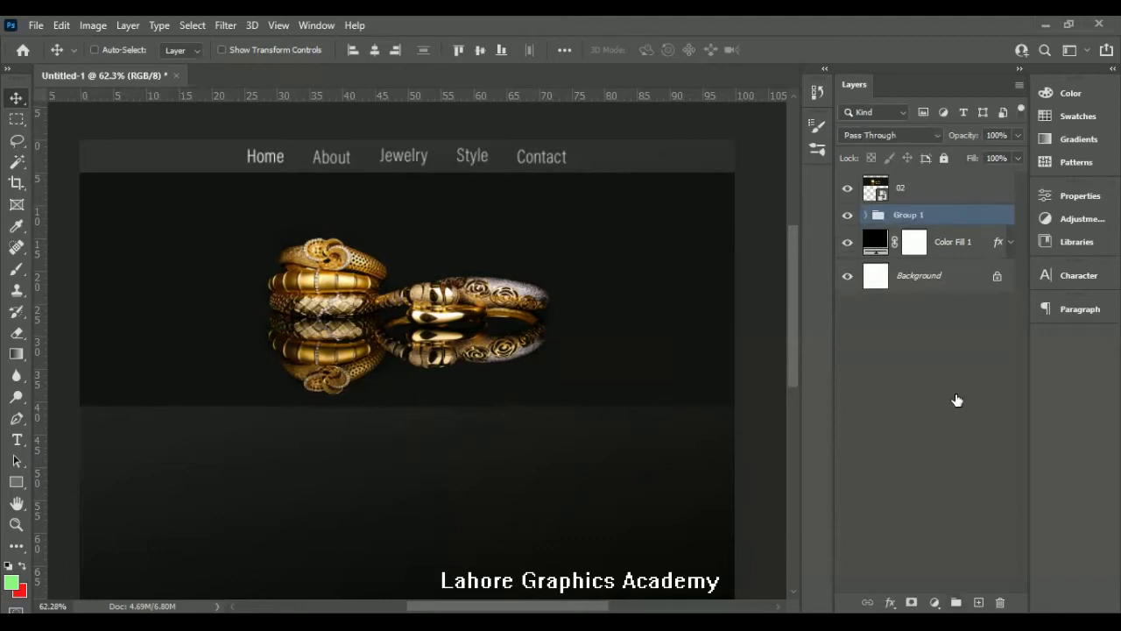
{"action": "double_click", "coordinate": [909, 215]}
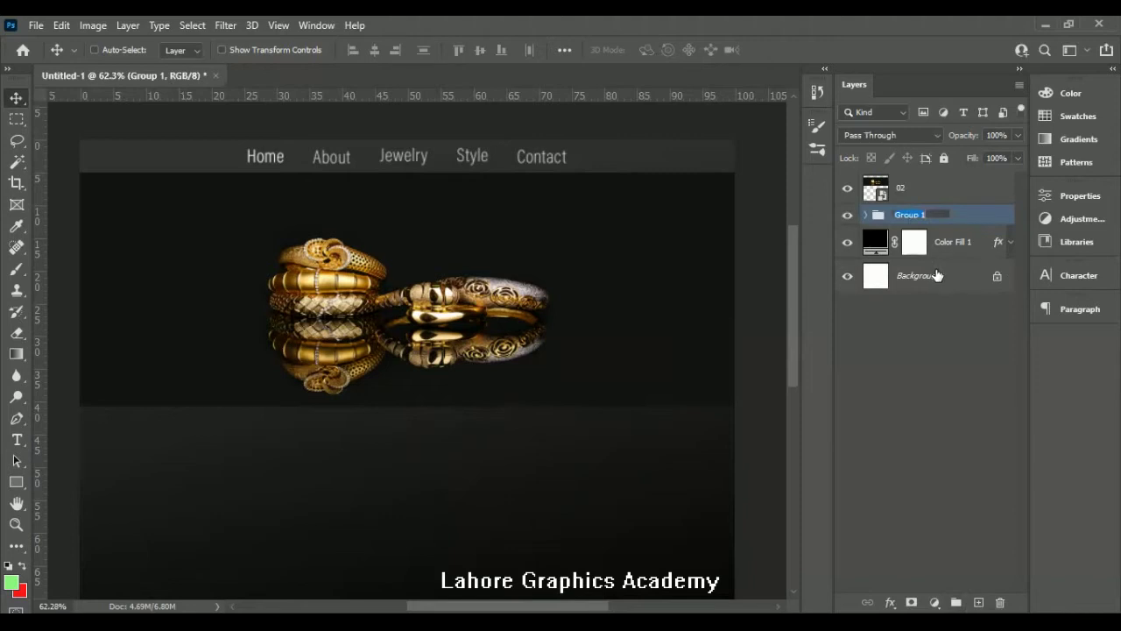
{"action": "type", "text": "Navigation Bar"}
{"action": "key", "text": "Return"}
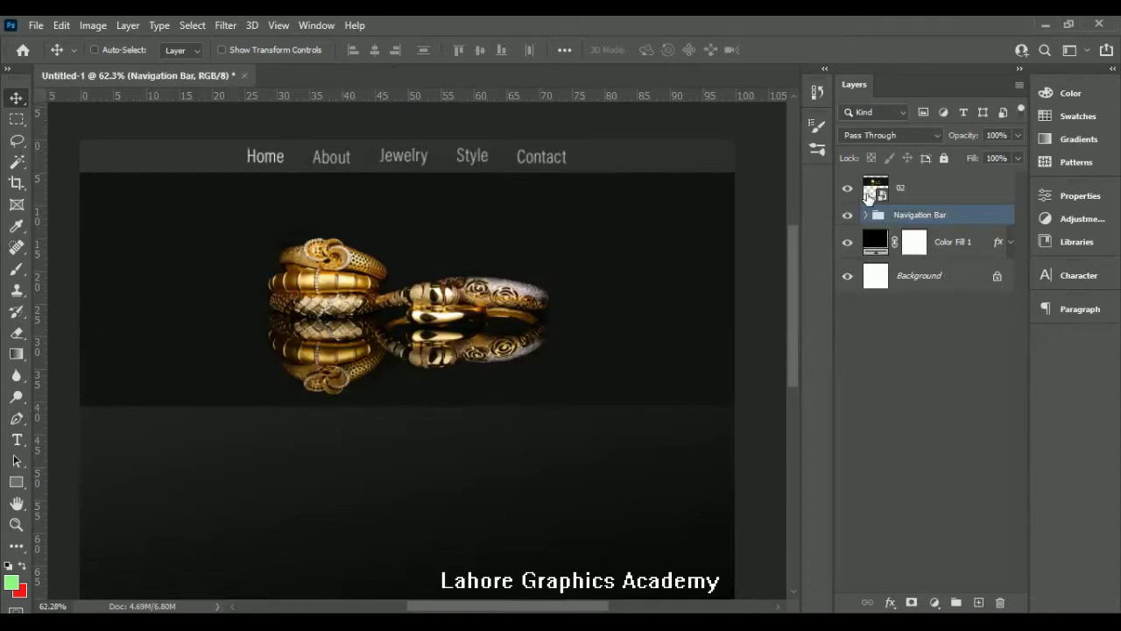
{"action": "left_click", "coordinate": [865, 187]}
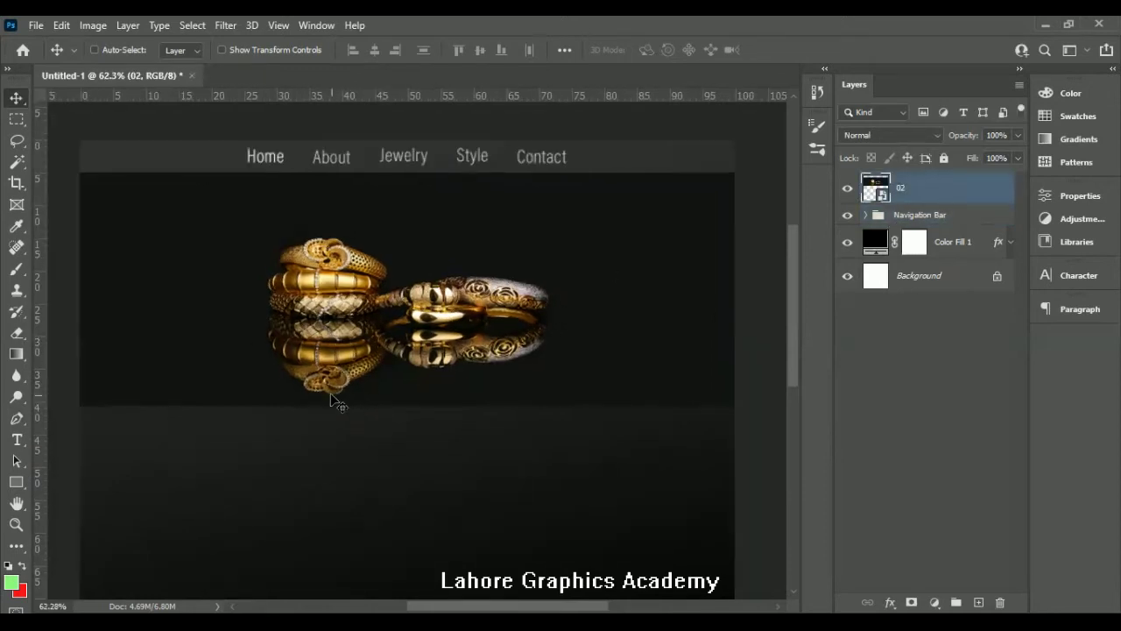
{"action": "left_click", "coordinate": [17, 483]}
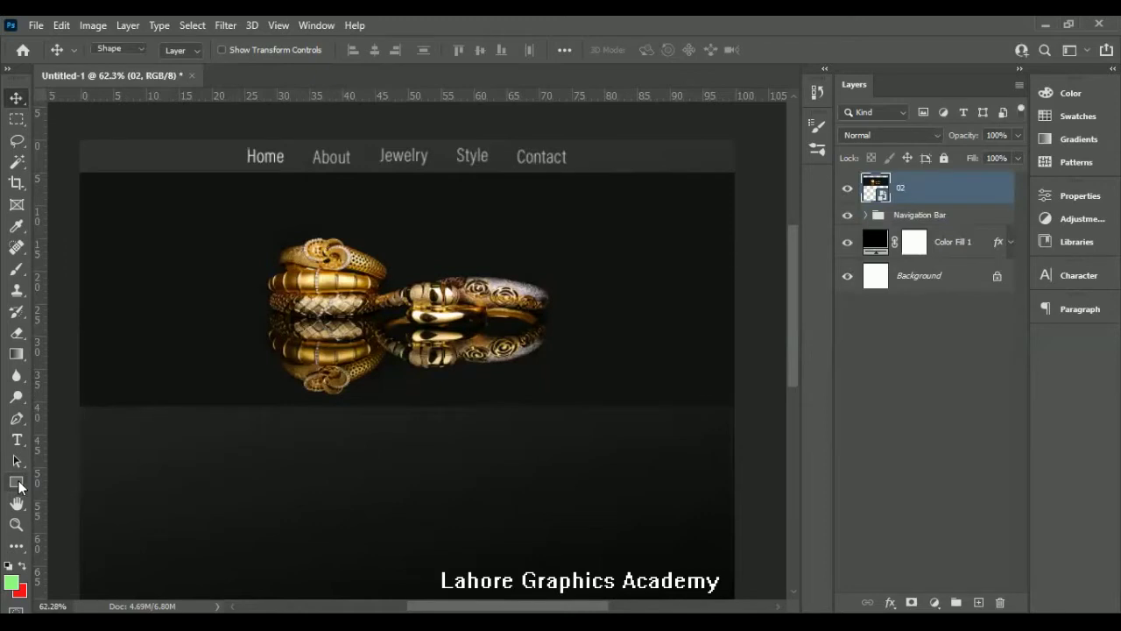
- Create a white-filled 24 × 24 px ellipse, Ellipse 1, just below the ring photo
{"action": "left_click", "coordinate": [109, 497]}
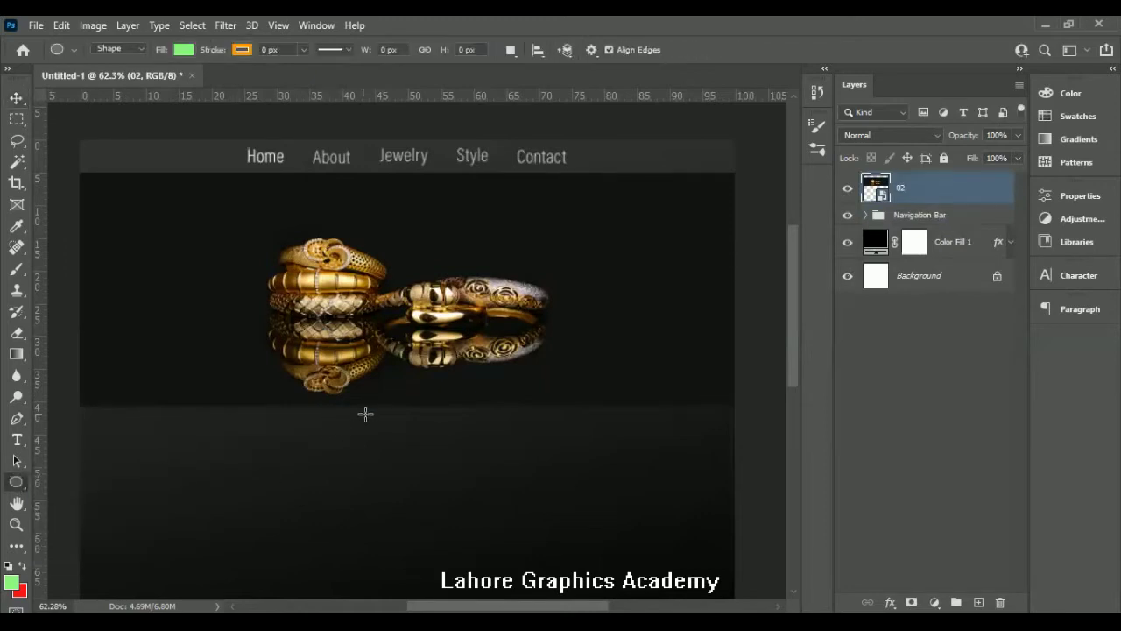
{"action": "left_click", "coordinate": [370, 423]}
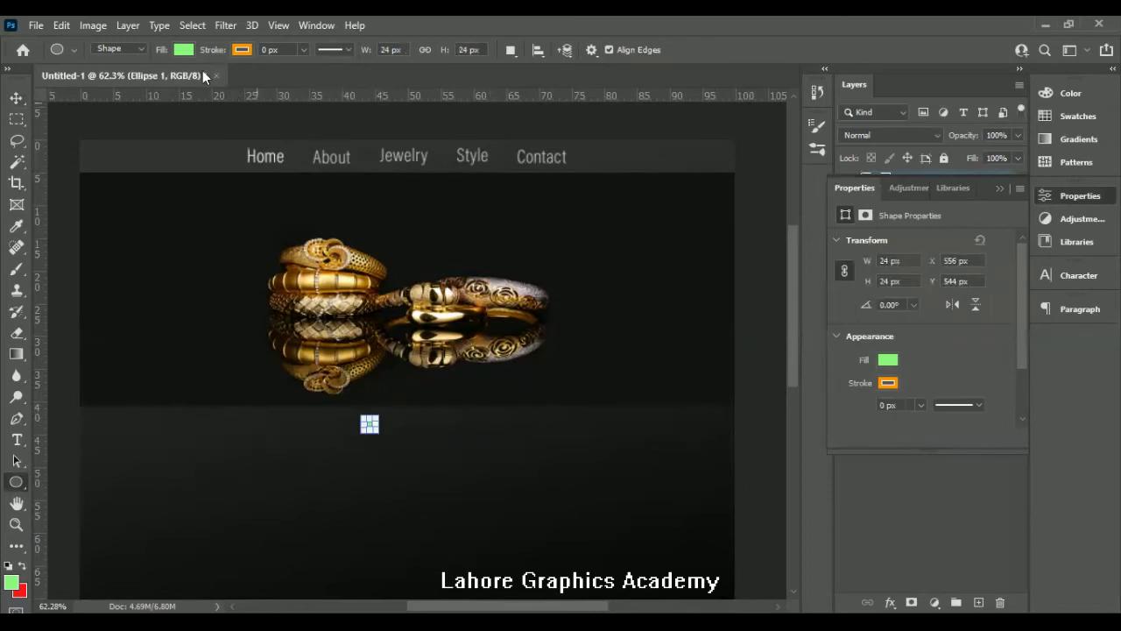
{"action": "left_click", "coordinate": [183, 50]}
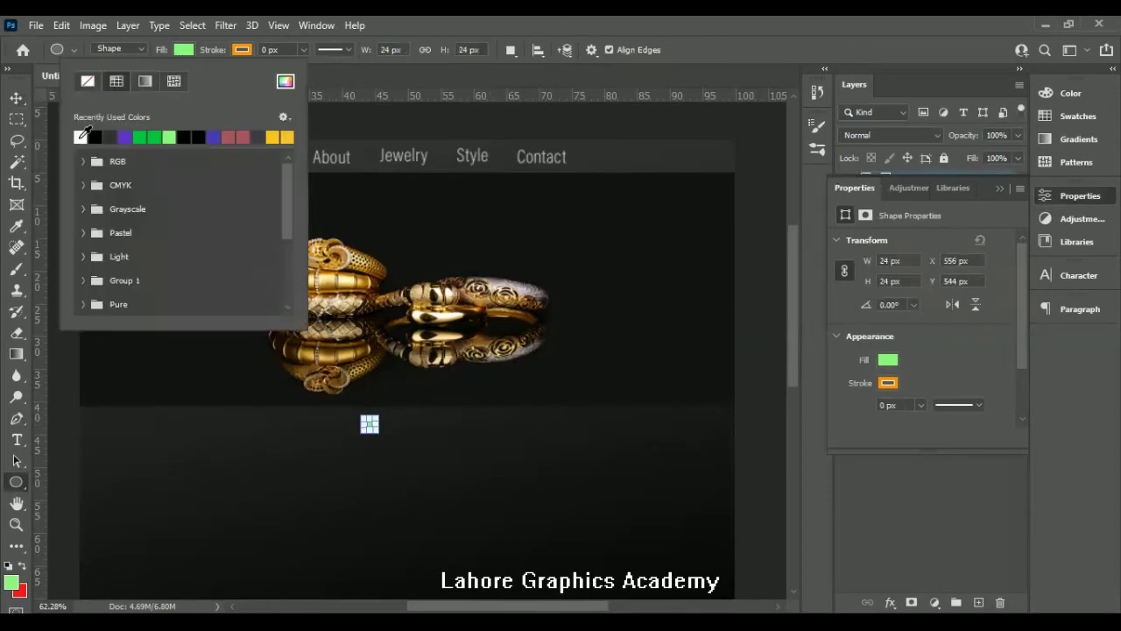
{"action": "left_click", "coordinate": [81, 135]}
{"action": "left_click", "coordinate": [925, 520]}
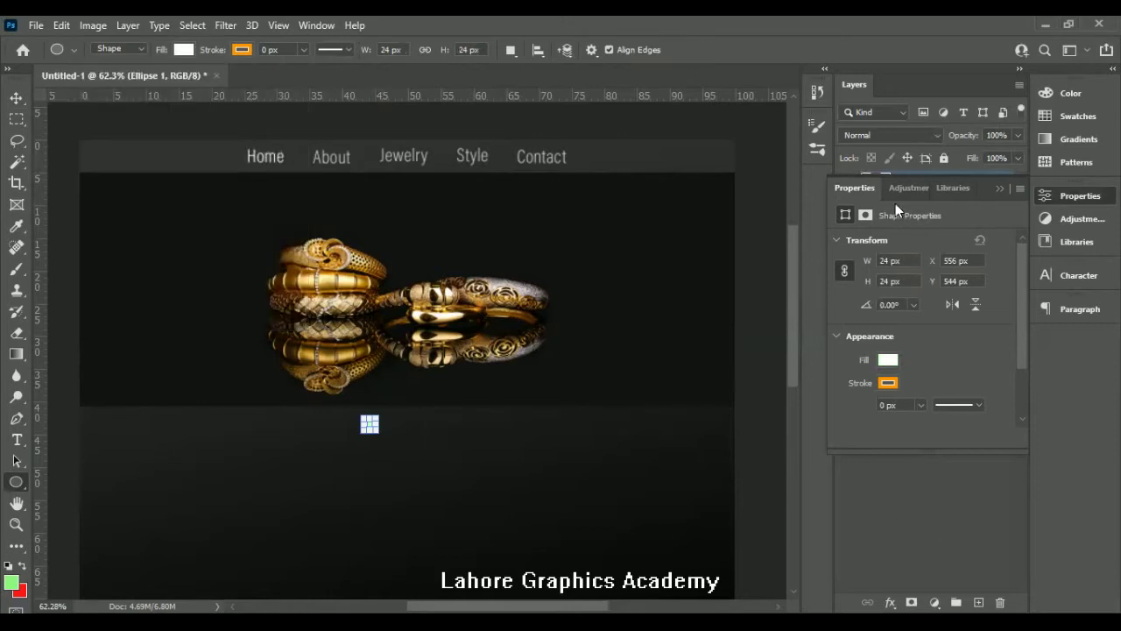
{"action": "left_click", "coordinate": [1000, 190]}
{"action": "key", "text": "h"}
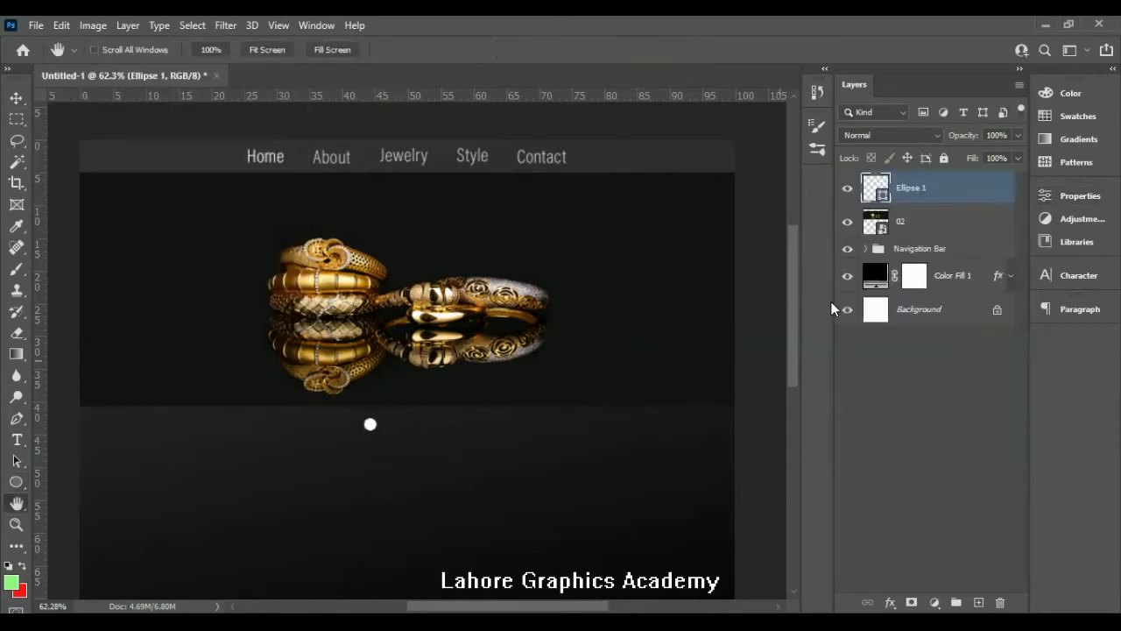
{"action": "key", "text": "ctrl+t"}
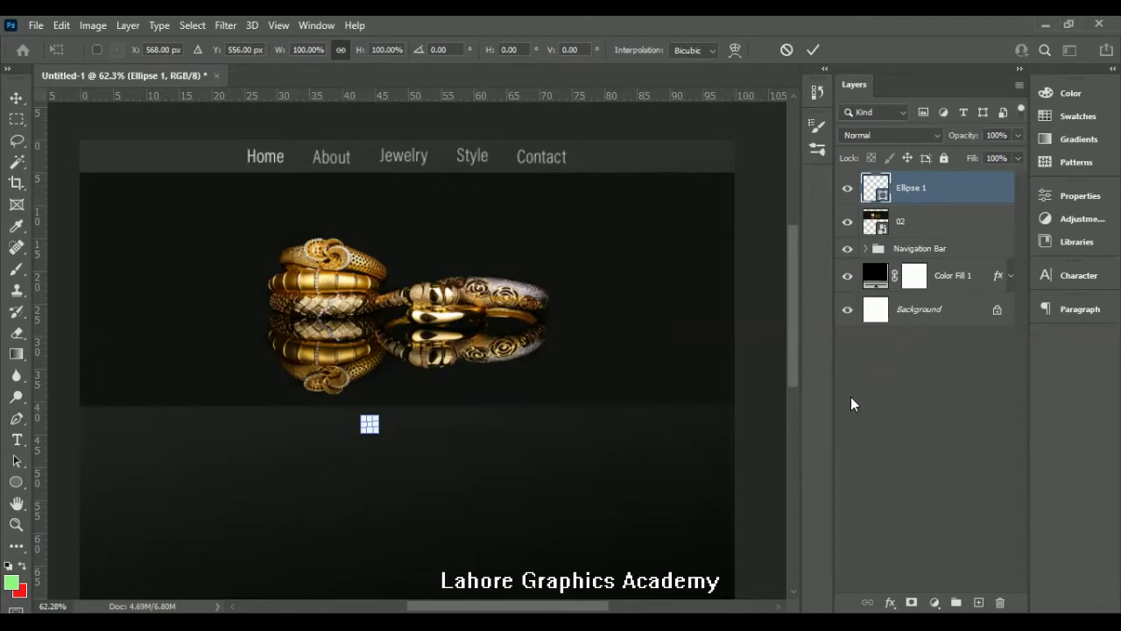
{"action": "left_click", "coordinate": [917, 191]}
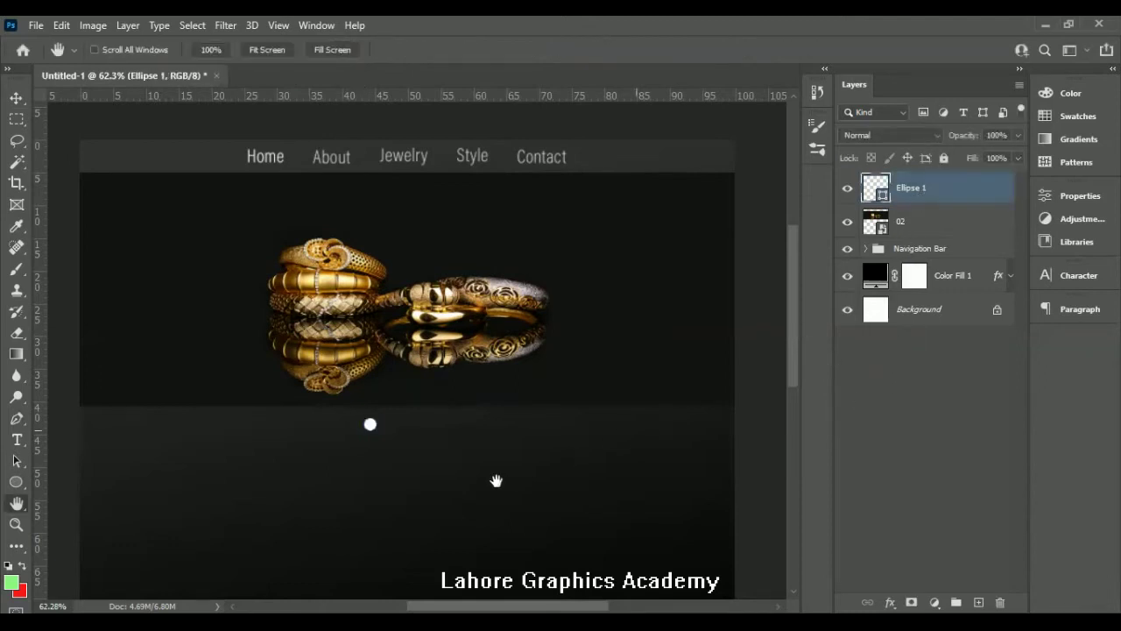
{"action": "key", "text": "v"}
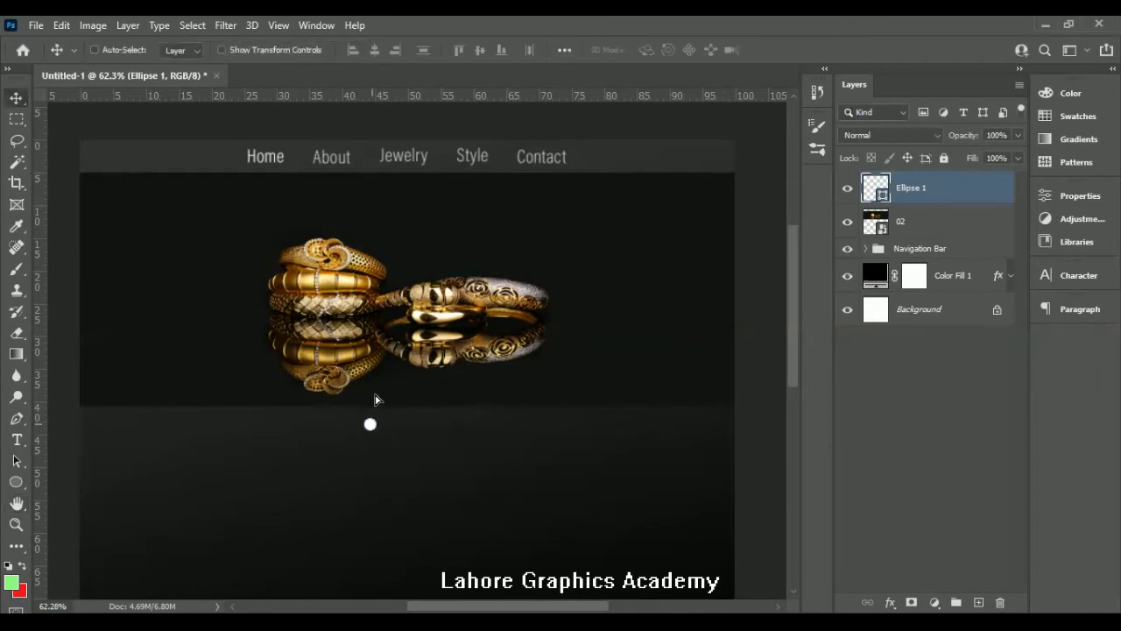
- Duplicate the white dot twice, spacing the copies in a row to the right
{"action": "scroll", "coordinate": [409, 495], "scroll_direction": "up", "scroll_amount": 3, "text": "alt"}
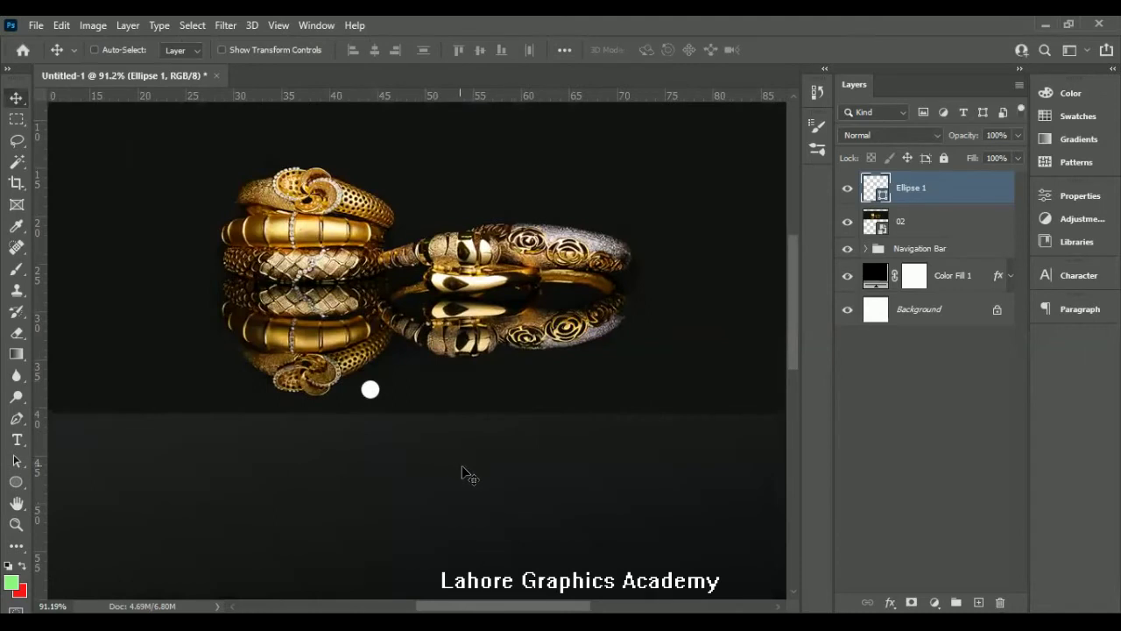
{"action": "key", "text": "shift+Down"}
{"action": "key", "text": "ctrl+j"}
{"action": "key", "text": "shift+Right"}
{"action": "key", "text": "shift+Right"}
{"action": "key", "text": "shift+Right"}
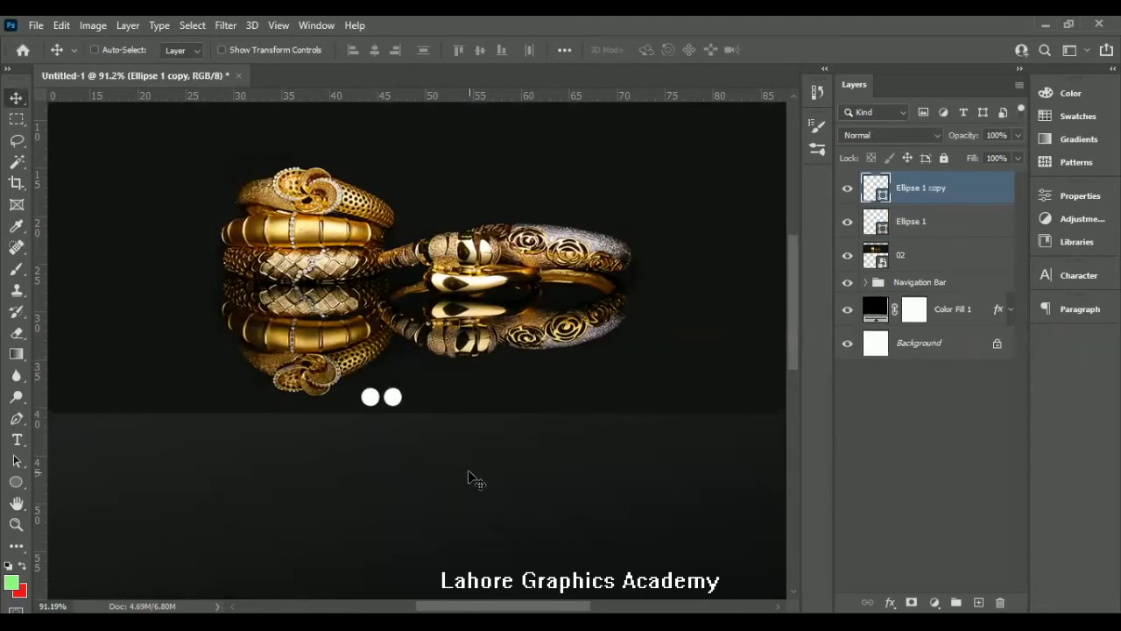
{"action": "key", "text": "ctrl+j"}
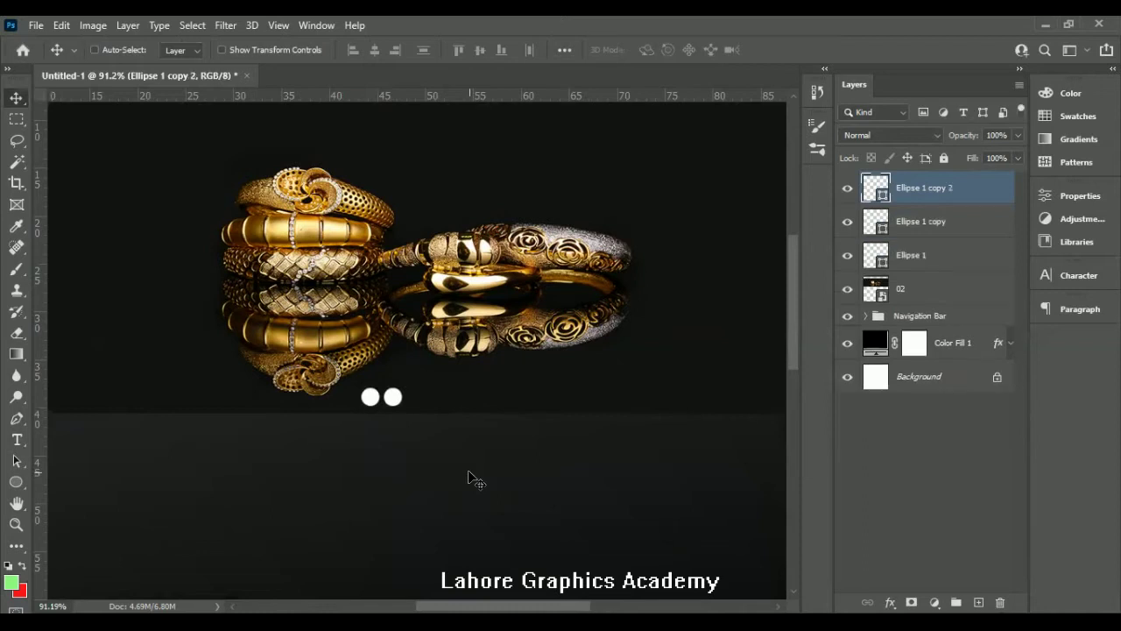
{"action": "key", "text": "shift+Right"}
{"action": "key", "text": "shift+Right"}
{"action": "key", "text": "shift+Right"}
- Set the fill of the two copied dots to dark grey
{"action": "left_click", "coordinate": [941, 255], "text": "shift"}
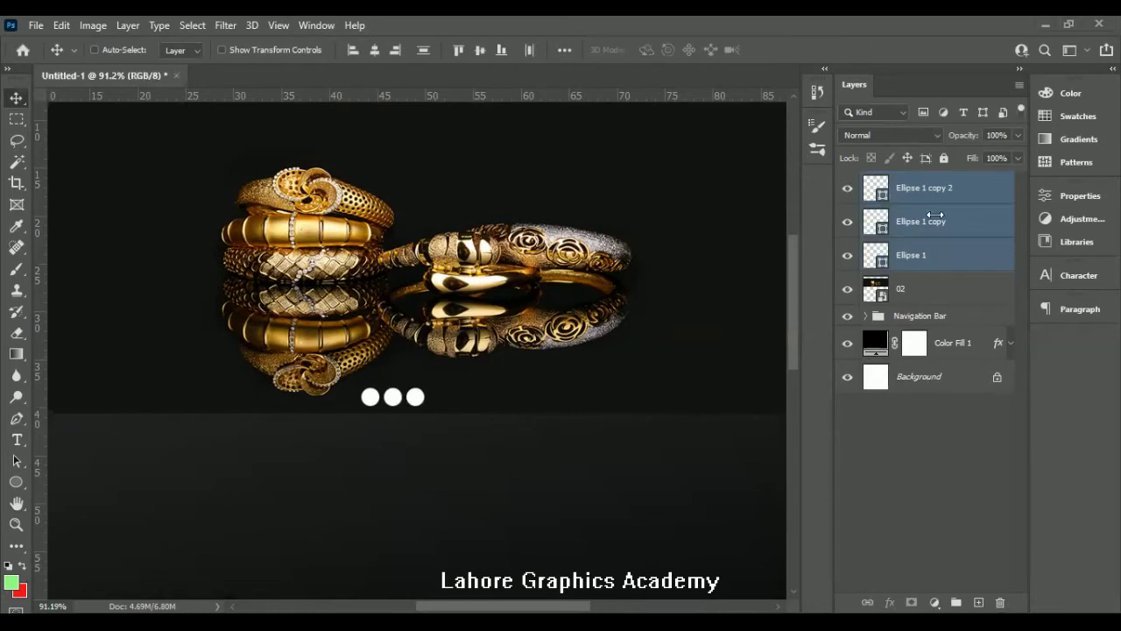
{"action": "left_click", "coordinate": [928, 263]}
{"action": "key", "text": "alt+bracketright"}
{"action": "key", "text": "shift+alt+bracketright"}
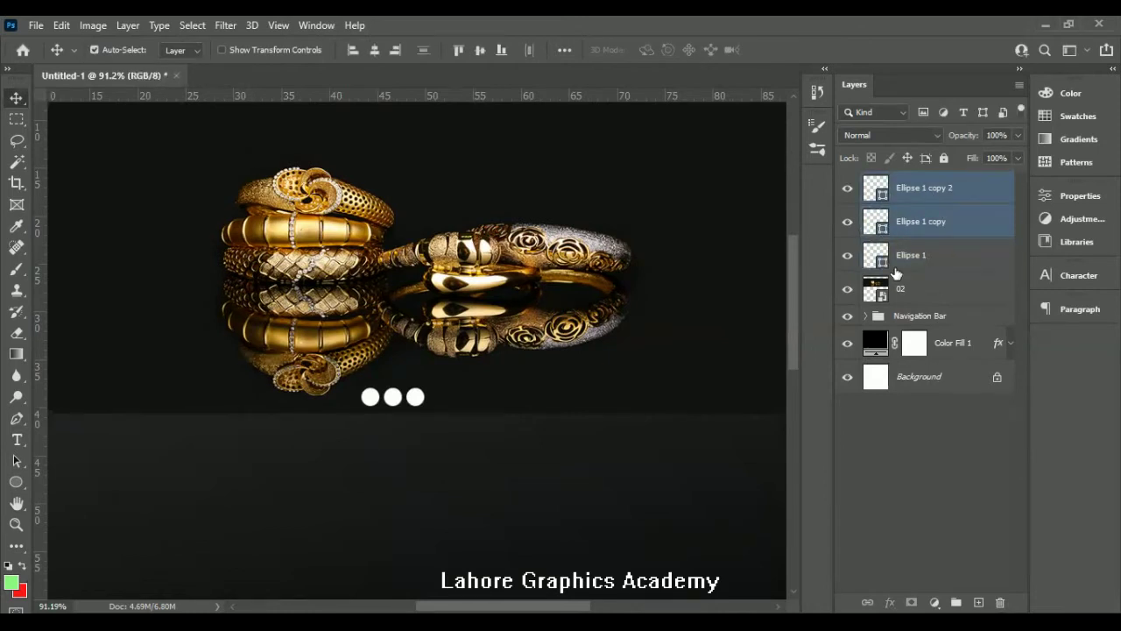
{"action": "key", "text": "u"}
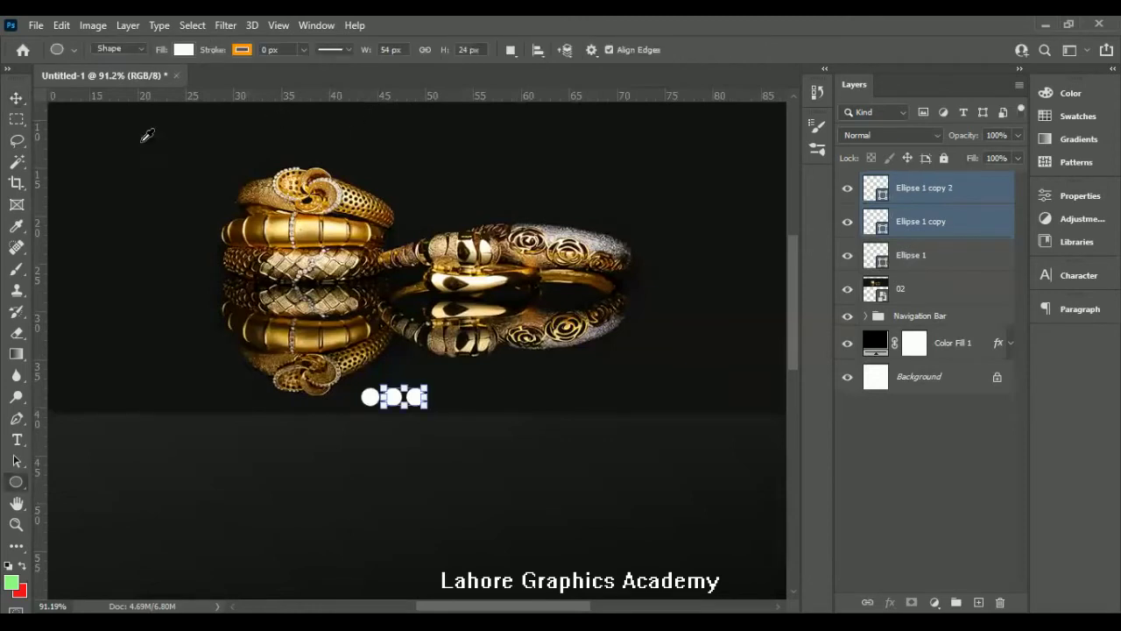
{"action": "left_click", "coordinate": [184, 50]}
{"action": "left_click", "coordinate": [269, 128]}
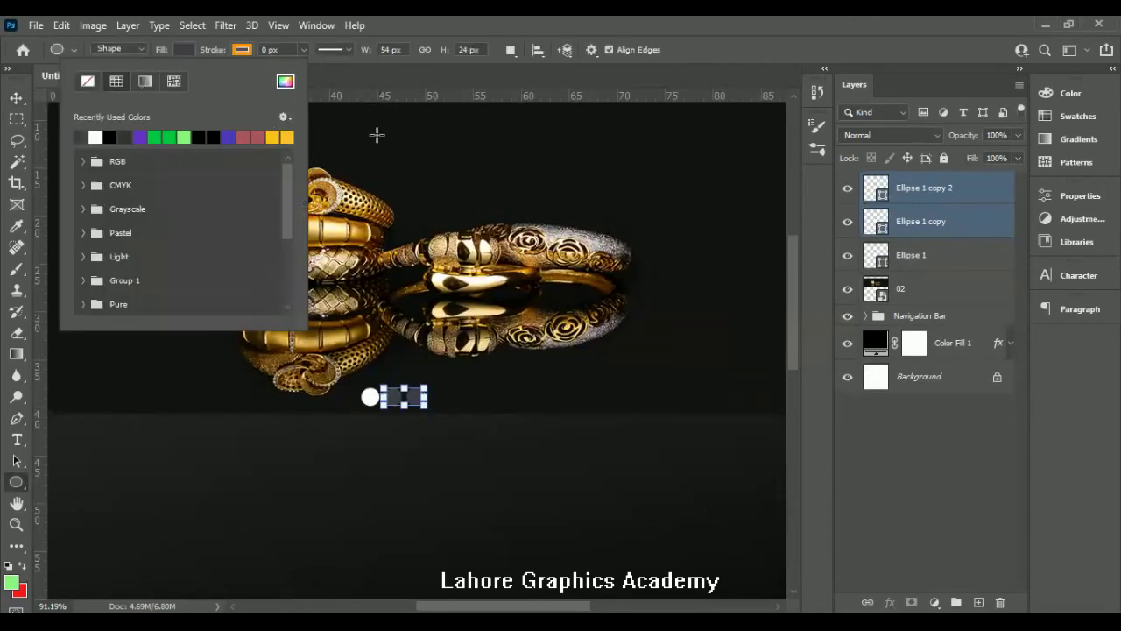
- Group the three dot layers and name the group 'Slider Navigation'
{"action": "left_click", "coordinate": [941, 259], "text": "shift"}
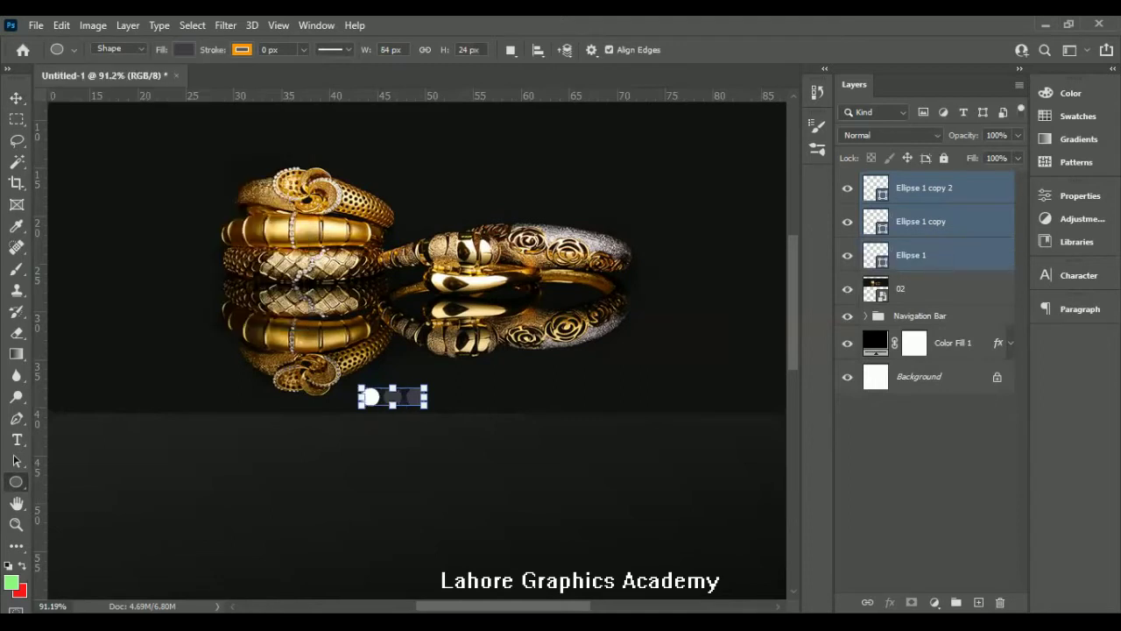
{"action": "left_click", "coordinate": [957, 603]}
{"action": "double_click", "coordinate": [908, 181]}
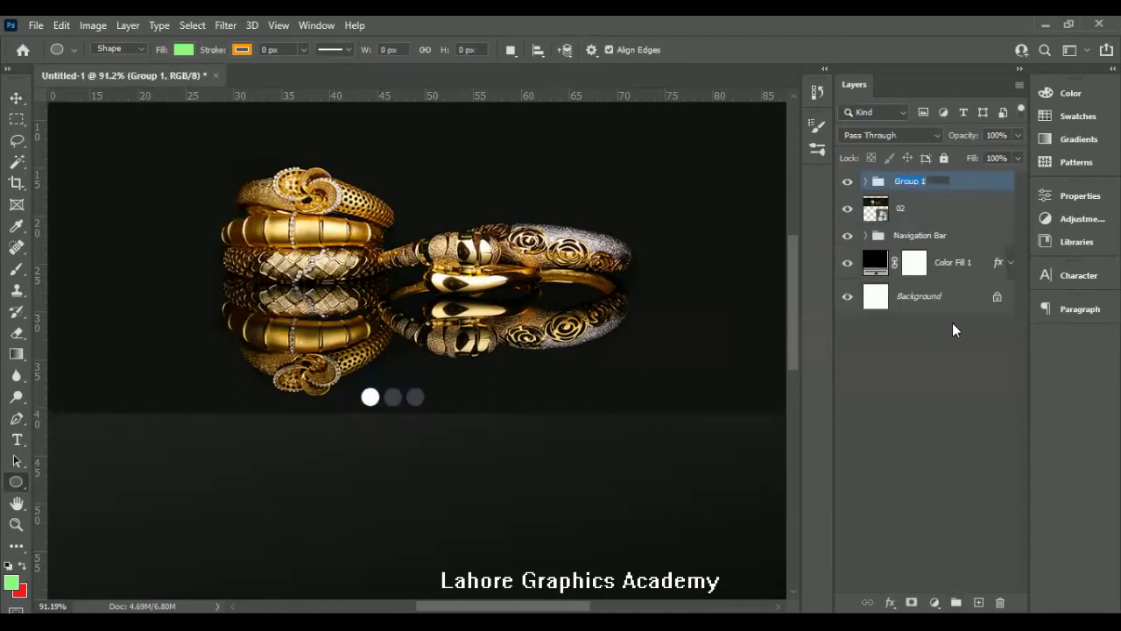
{"action": "type", "text": "SL"}
{"action": "key", "text": "BackSpace"}
{"action": "key", "text": "BackSpace"}
{"action": "key", "text": "BackSpace"}
{"action": "type", "text": "lider Navigation"}
{"action": "left_click", "coordinate": [873, 378]}
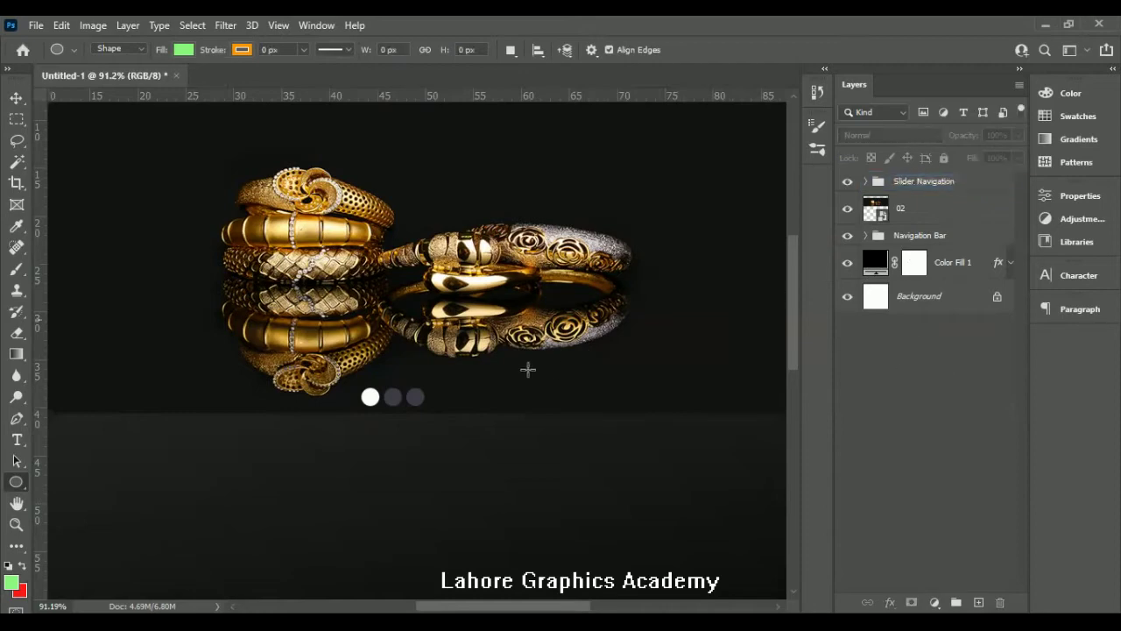
- Align Slider Navigation horizontally centred with the Background layer
{"action": "scroll", "coordinate": [368, 312], "scroll_direction": "down", "scroll_amount": 3}
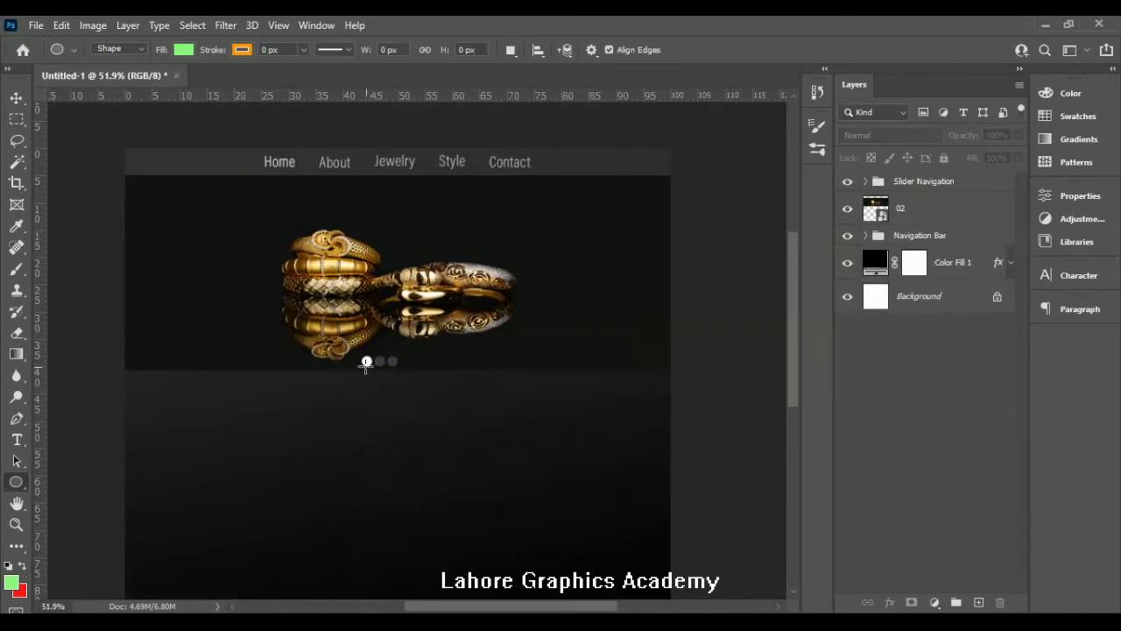
{"action": "left_click", "coordinate": [922, 187]}
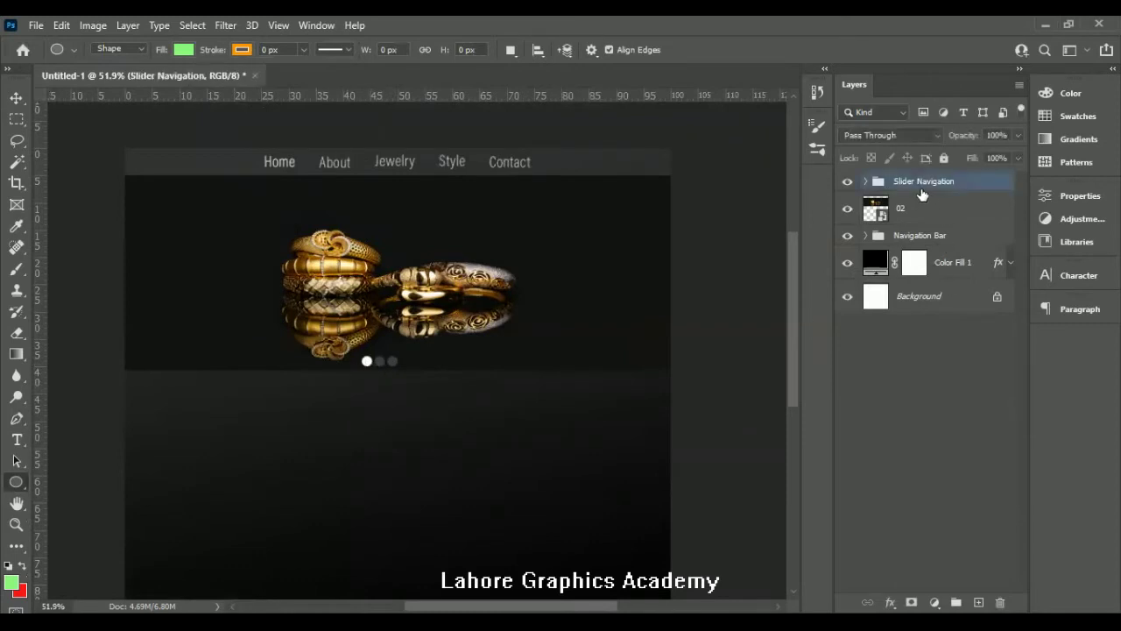
{"action": "left_click", "coordinate": [914, 307], "text": "ctrl"}
{"action": "key", "text": "v"}
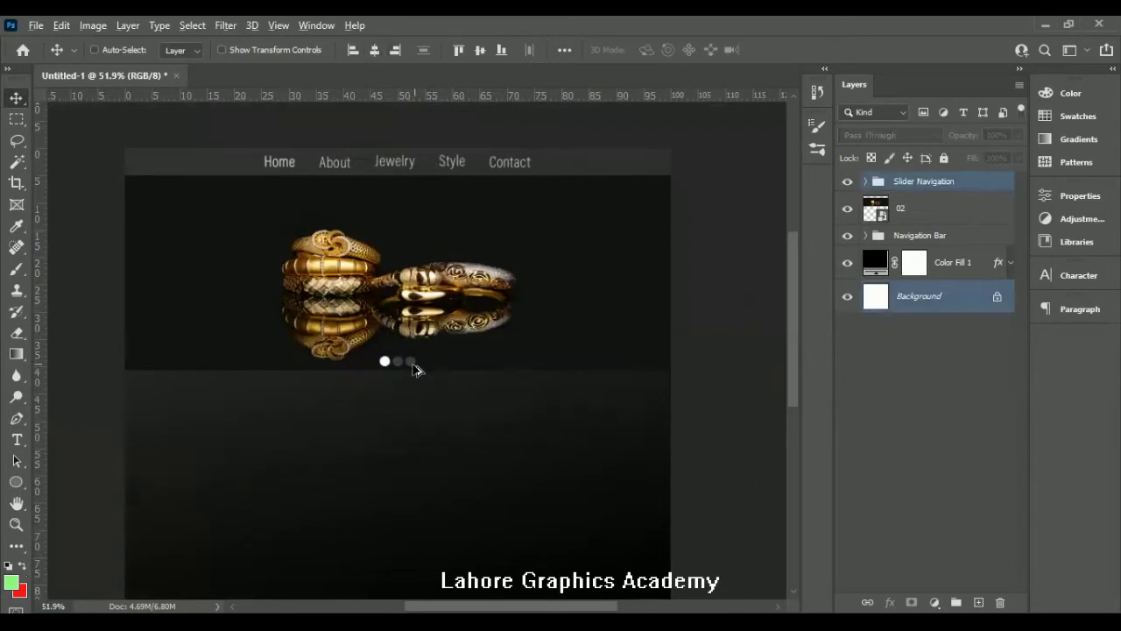
{"action": "scroll", "coordinate": [416, 370], "scroll_direction": "down", "scroll_amount": 1}
{"action": "scroll", "coordinate": [416, 370], "scroll_direction": "down", "scroll_amount": 1}
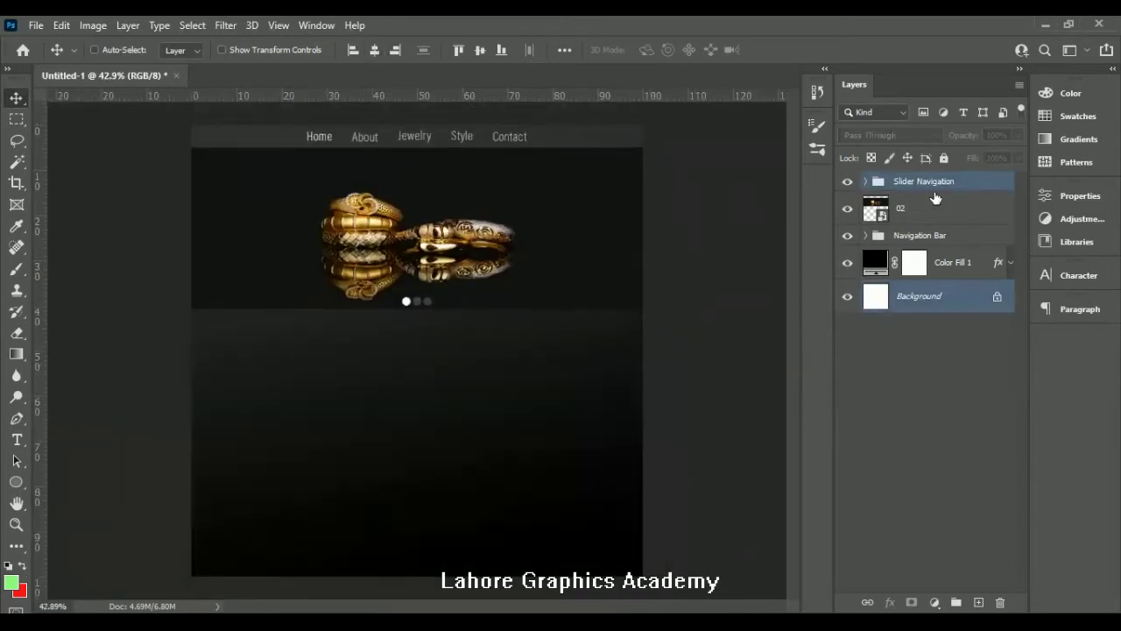
- Scale the Slider Navigation group down to 84%
{"action": "left_click", "coordinate": [927, 182]}
{"action": "key", "text": "ctrl+t"}
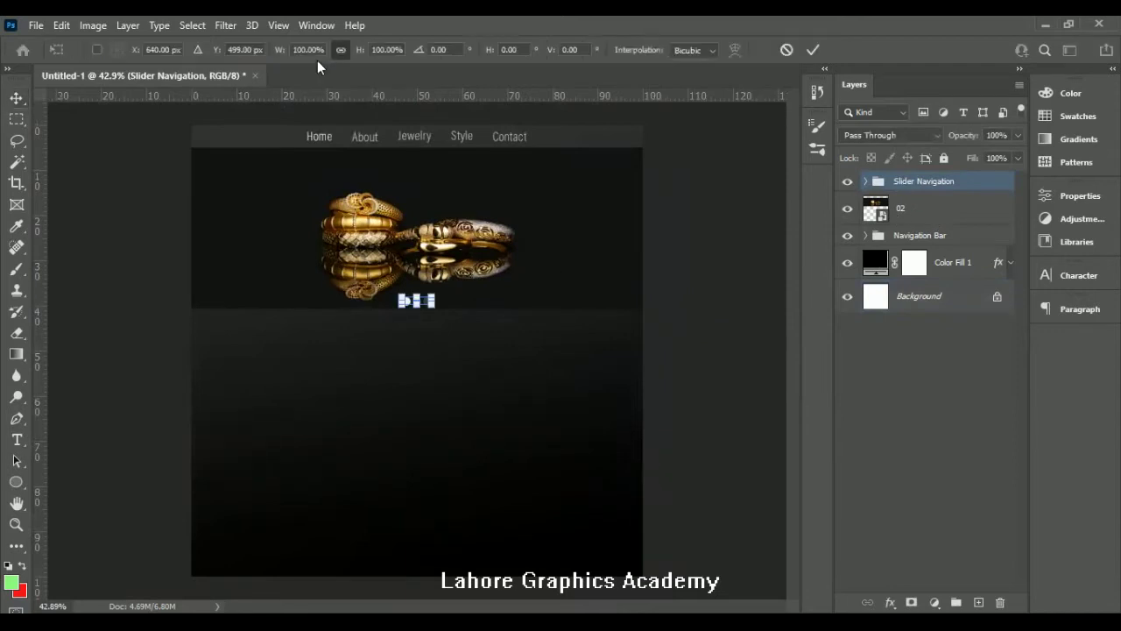
{"action": "left_click_drag", "start_coordinate": [275, 55], "coordinate": [263, 54]}
{"action": "left_click", "coordinate": [816, 47]}
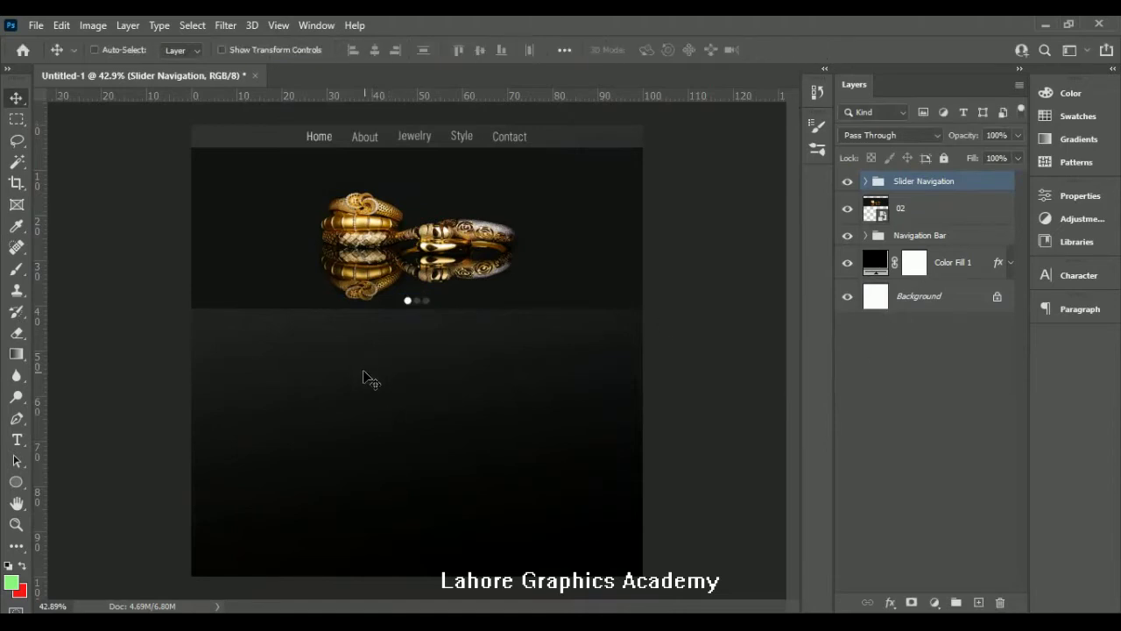
{"action": "key", "text": "ctrl"}
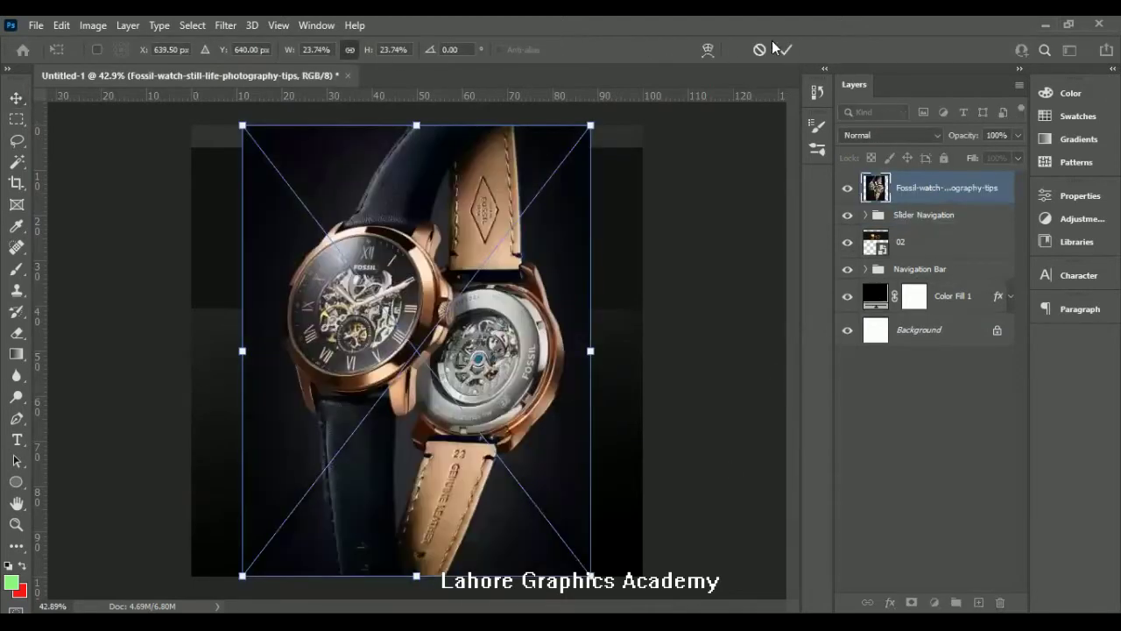
- Place the Fossil and Speedmaster watch photos and shrink both together
{"action": "left_click", "coordinate": [789, 49]}
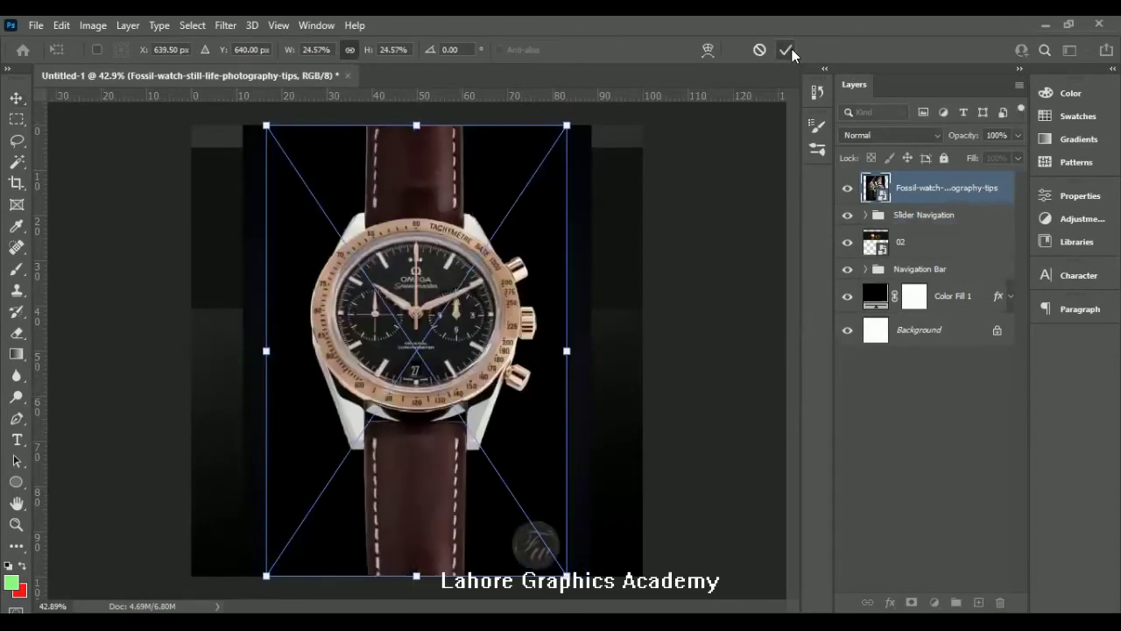
{"action": "left_click", "coordinate": [792, 49]}
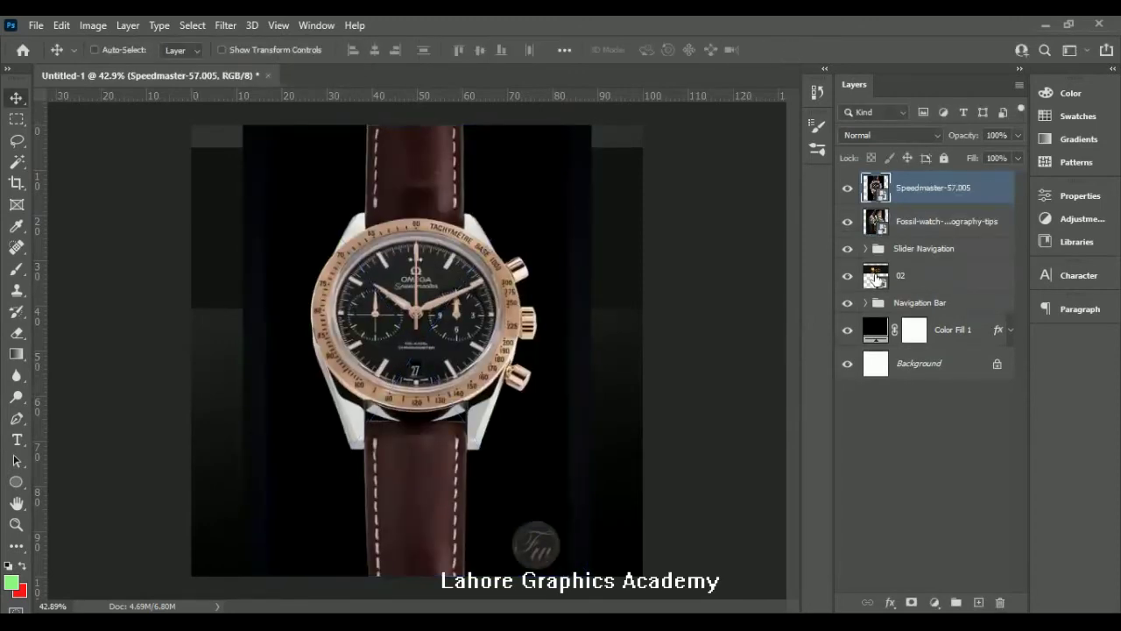
{"action": "left_click", "coordinate": [941, 226], "text": "ctrl"}
{"action": "key", "text": "ctrl+t"}
{"action": "type", "text": "22"}
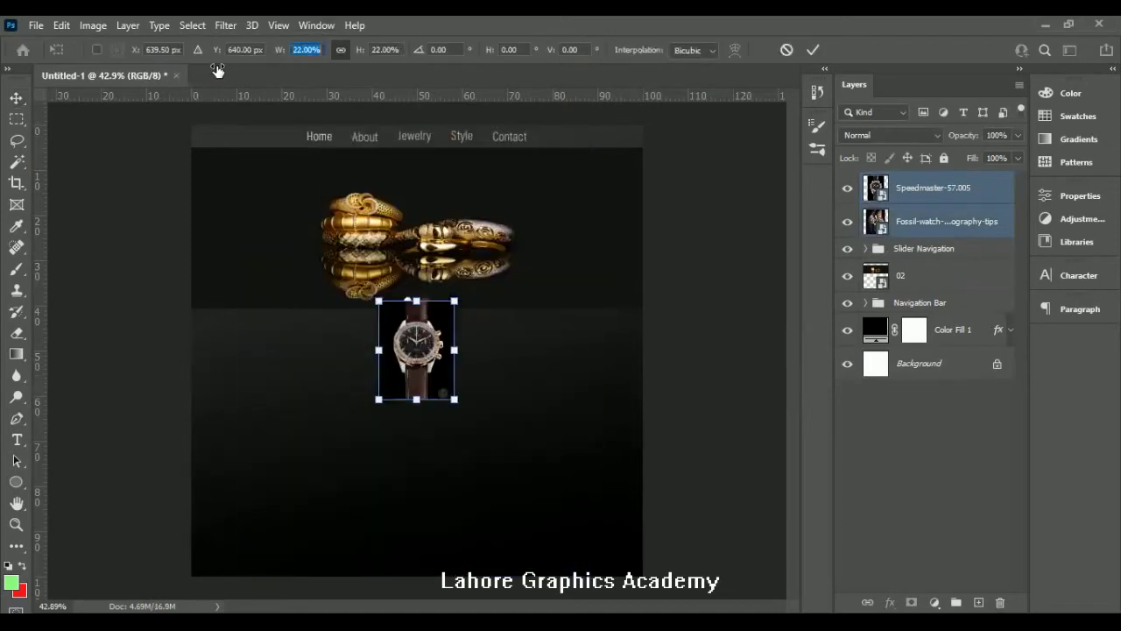
{"action": "left_click_drag", "start_coordinate": [220, 70], "coordinate": [601, 67]}
{"action": "left_click", "coordinate": [810, 50]}
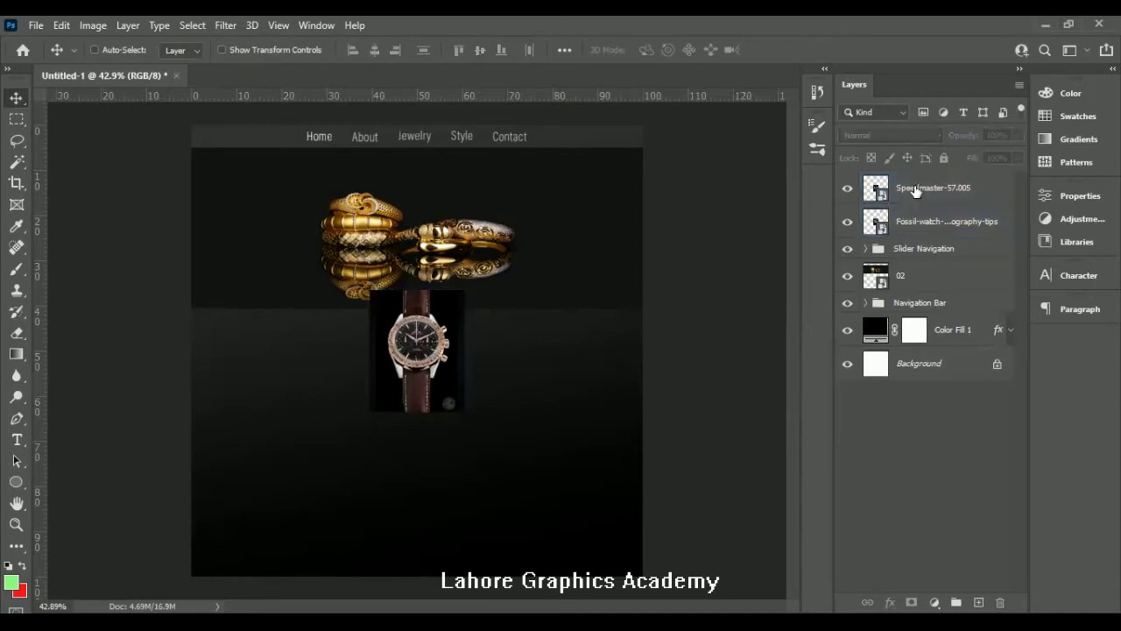
- Stack Speedmaster below the Fossil watch layer and hide both watch images
{"action": "left_click_drag", "start_coordinate": [920, 239], "coordinate": [920, 242]}
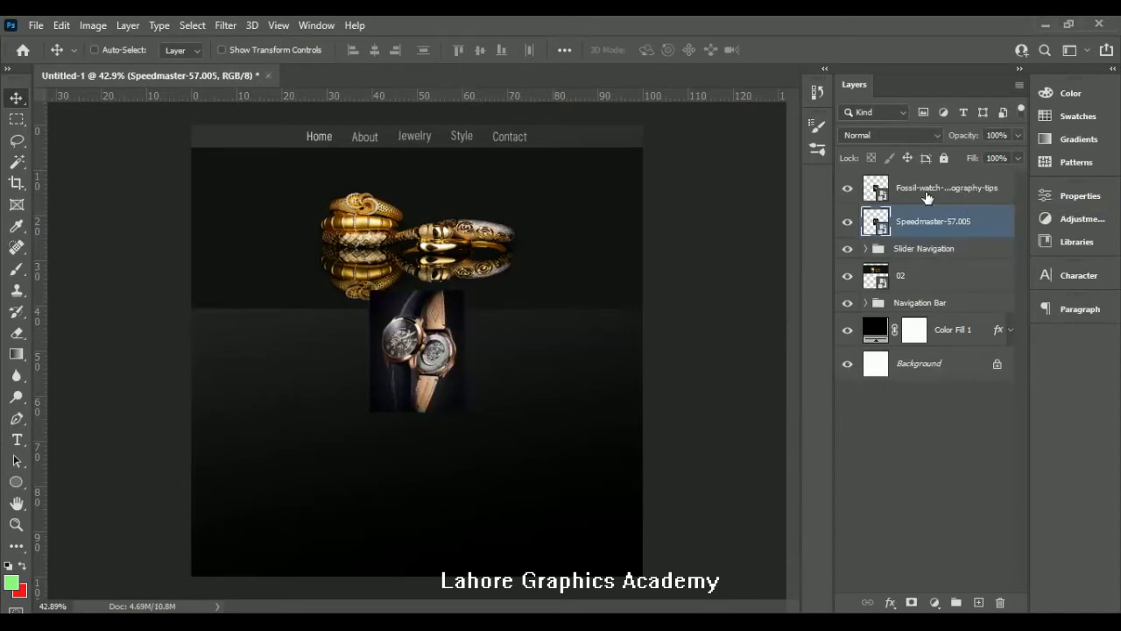
{"action": "left_click", "coordinate": [847, 189]}
{"action": "left_click", "coordinate": [848, 223]}
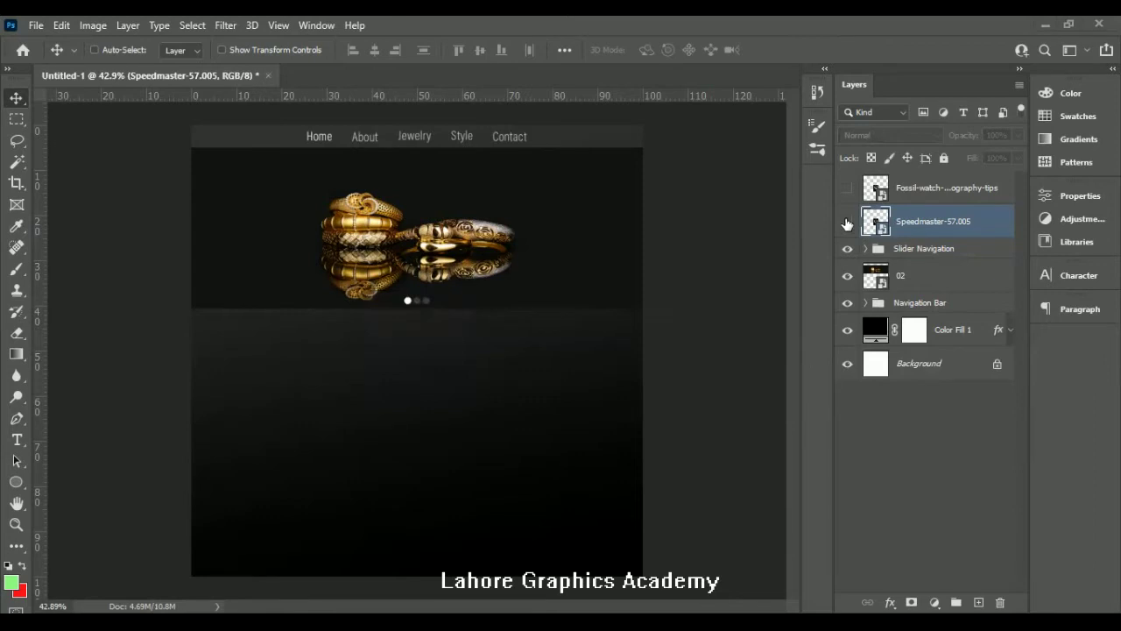
- Delete the Fossil and Speedmaster watch layers
{"action": "left_click", "coordinate": [912, 261]}
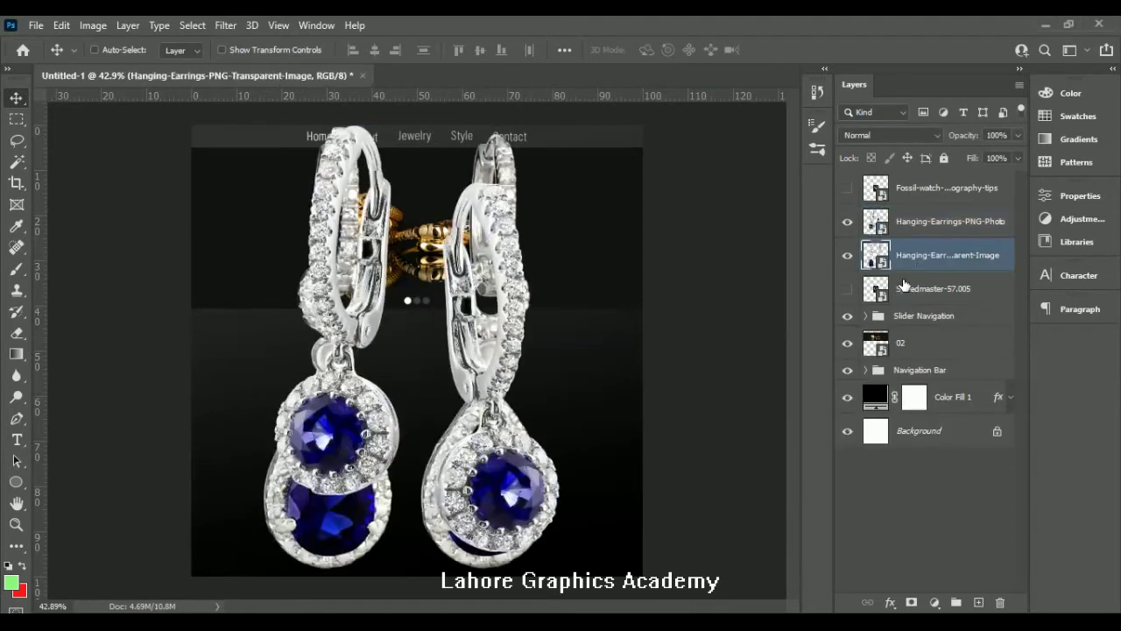
{"action": "left_click", "coordinate": [906, 294]}
{"action": "left_click", "coordinate": [909, 190], "text": "ctrl"}
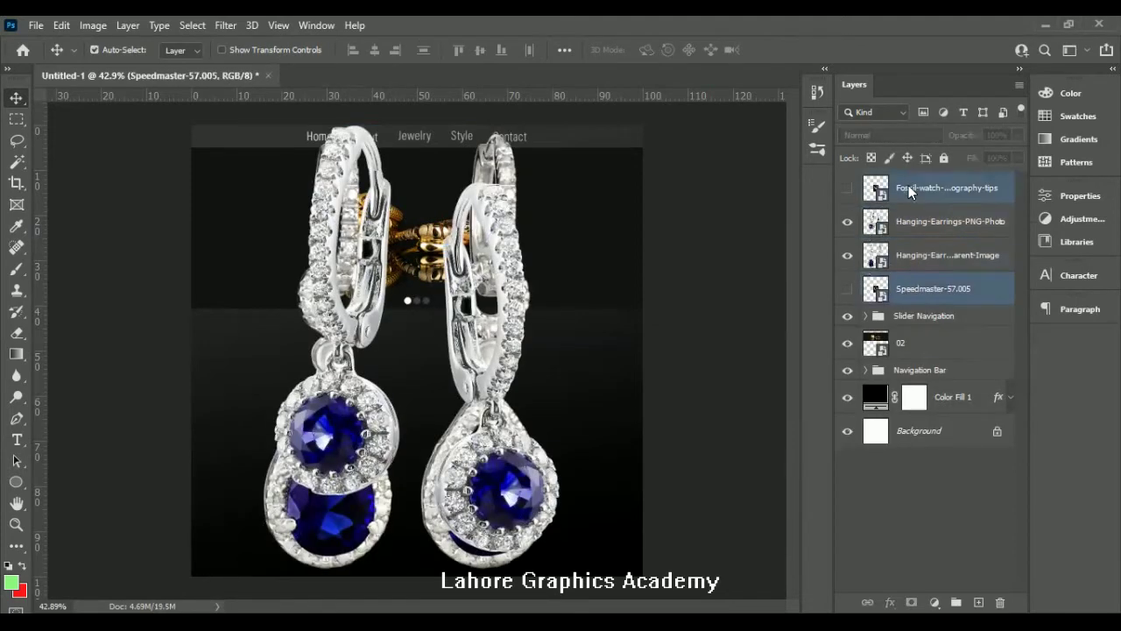
{"action": "key", "text": "Delete"}
- Scale both earrings images down and hide the second earrings layer
{"action": "left_click", "coordinate": [934, 225], "text": "ctrl"}
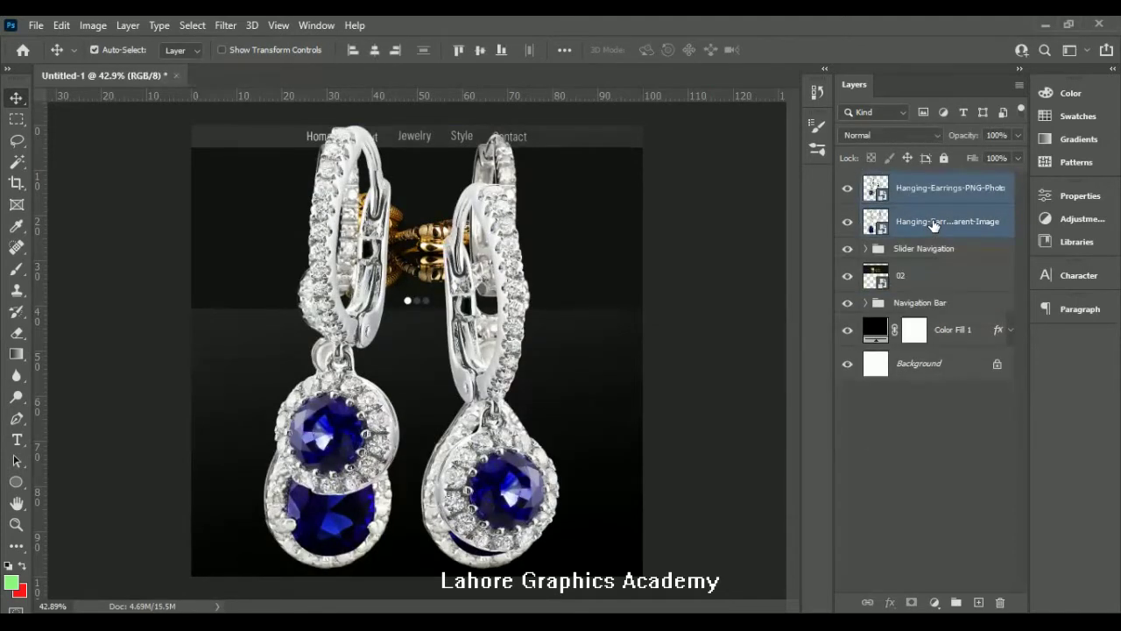
{"action": "key", "text": "ctrl+t"}
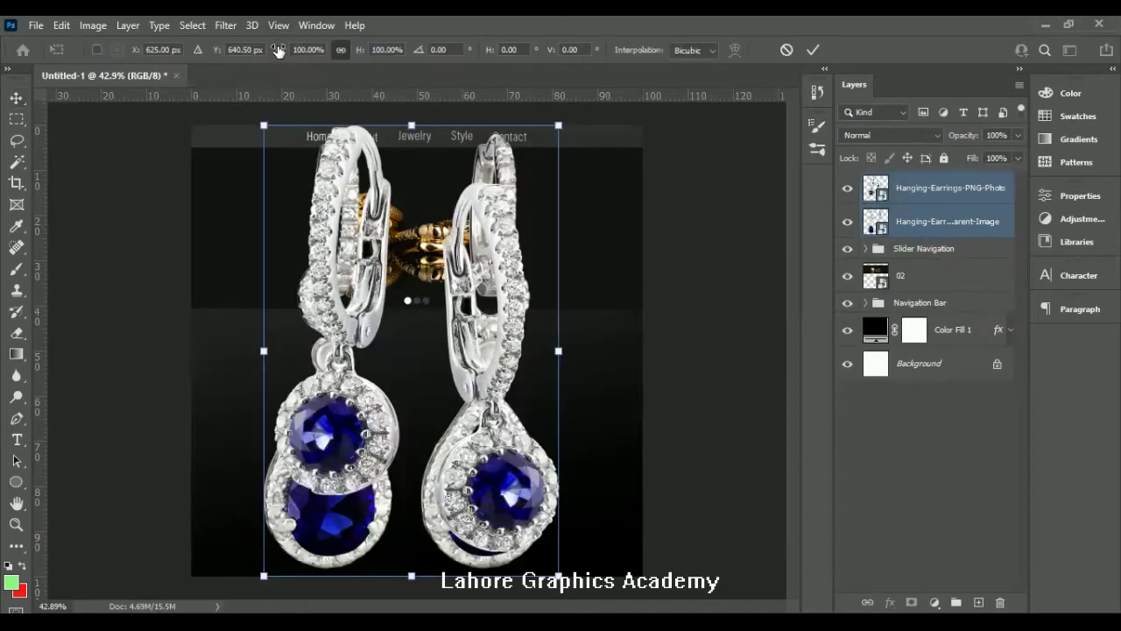
{"action": "left_click_drag", "start_coordinate": [280, 50], "coordinate": [225, 70]}
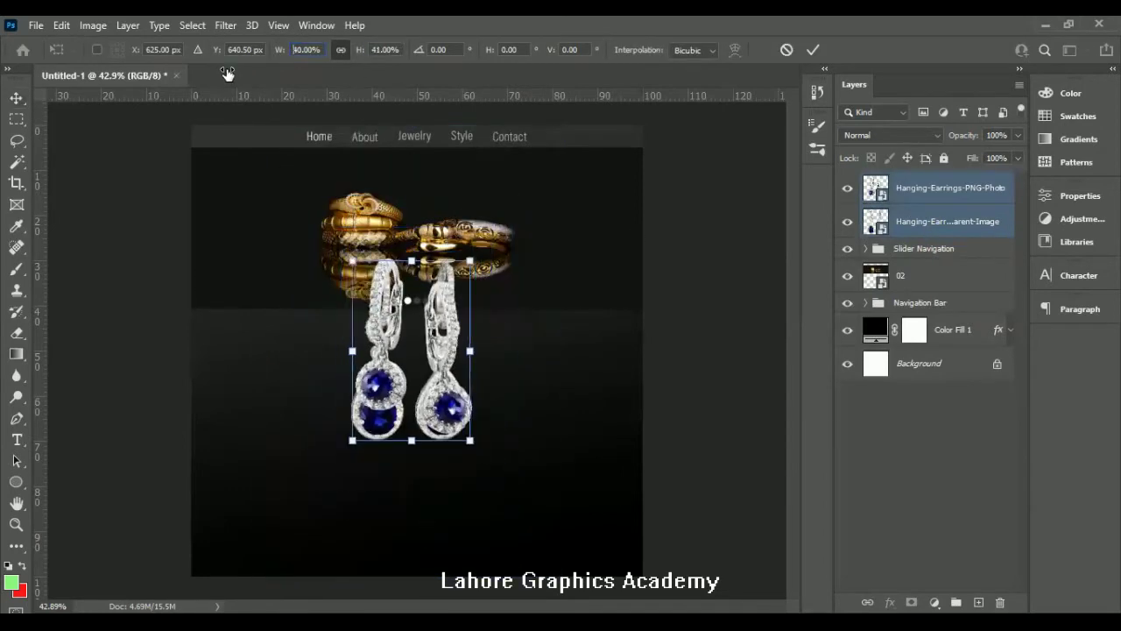
{"action": "left_click", "coordinate": [812, 51]}
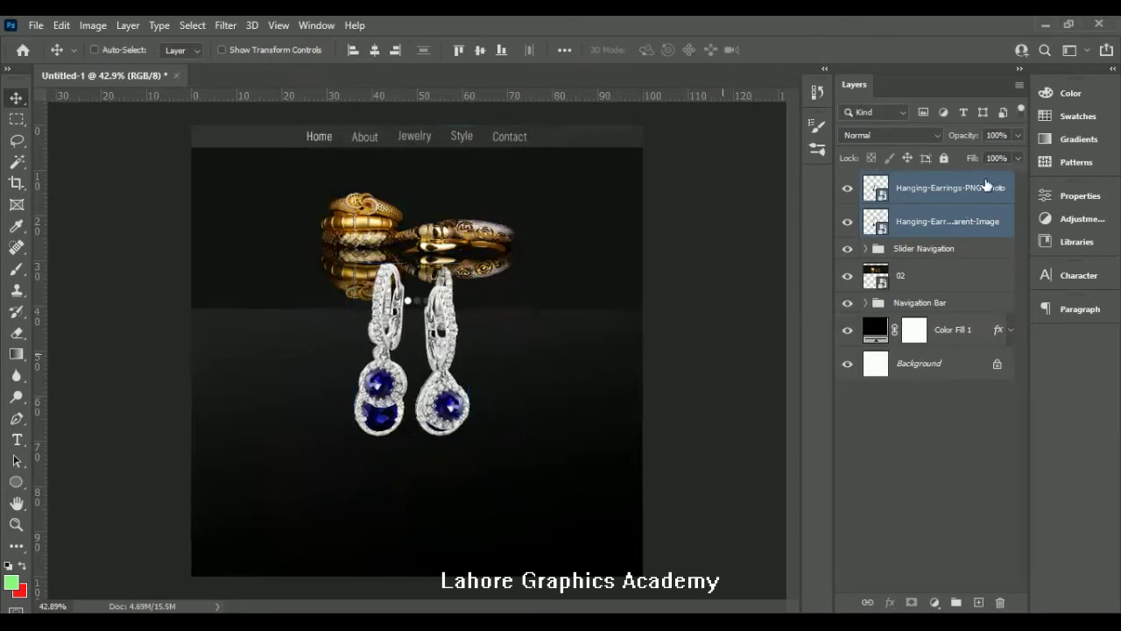
{"action": "left_click", "coordinate": [848, 221]}
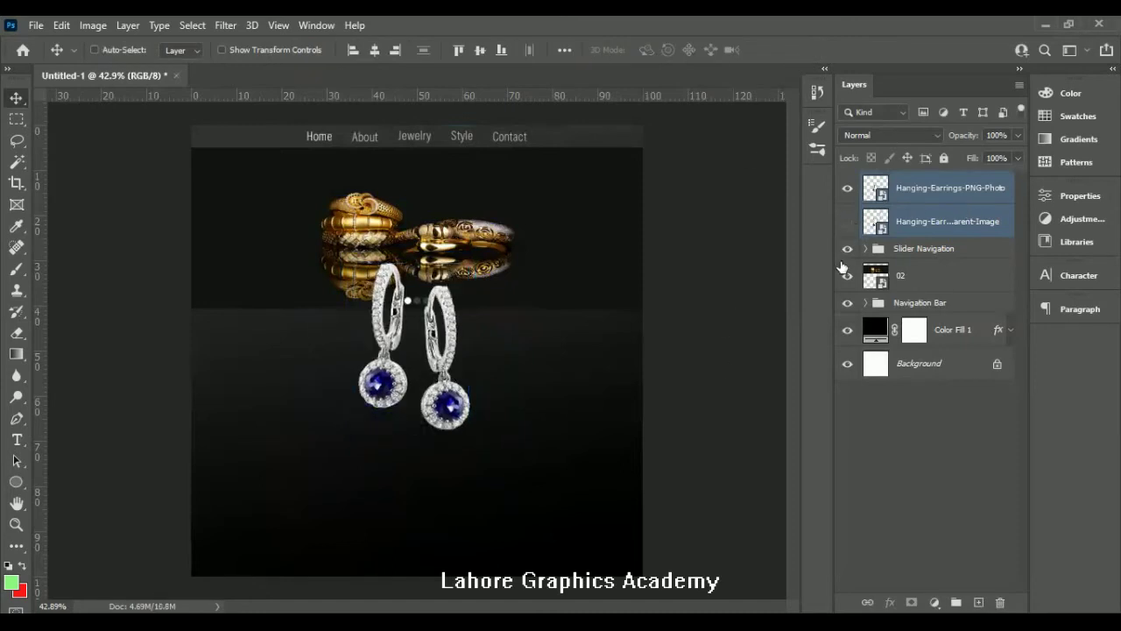
- Shrink the top earrings further and move them just below the ring banner
{"action": "left_click", "coordinate": [912, 199]}
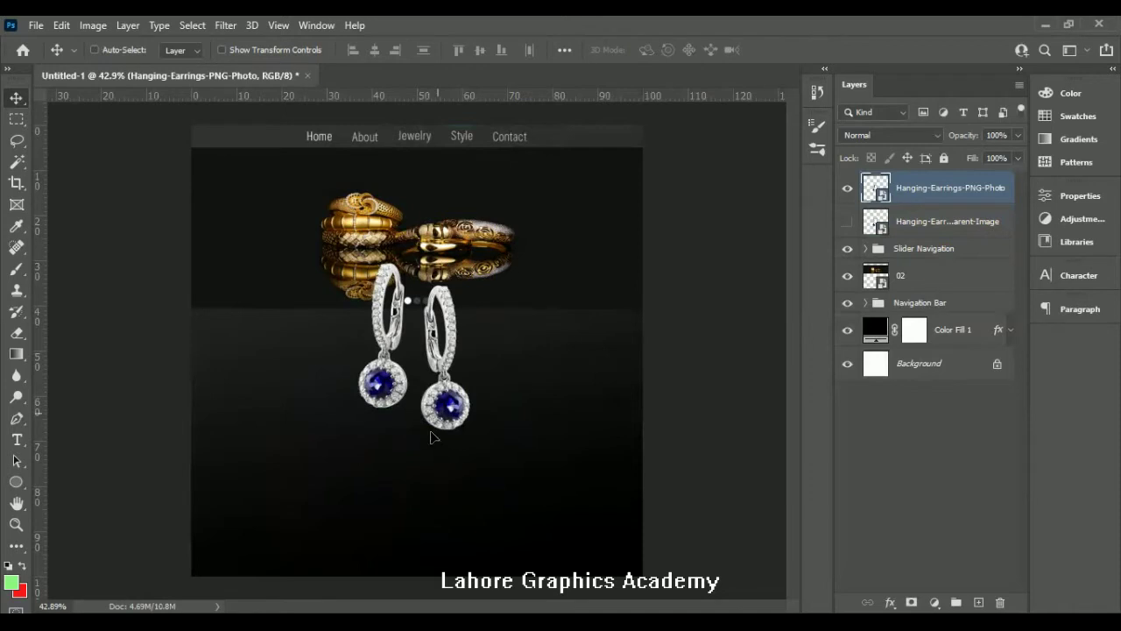
{"action": "key", "text": "ctrl+t"}
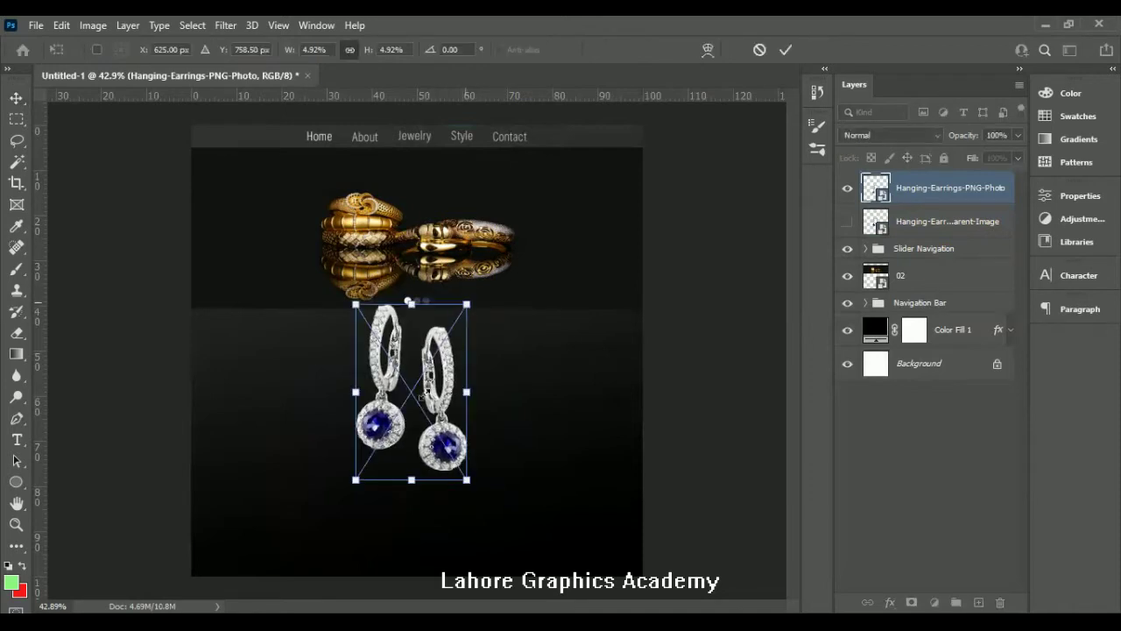
{"action": "left_click", "coordinate": [786, 49]}
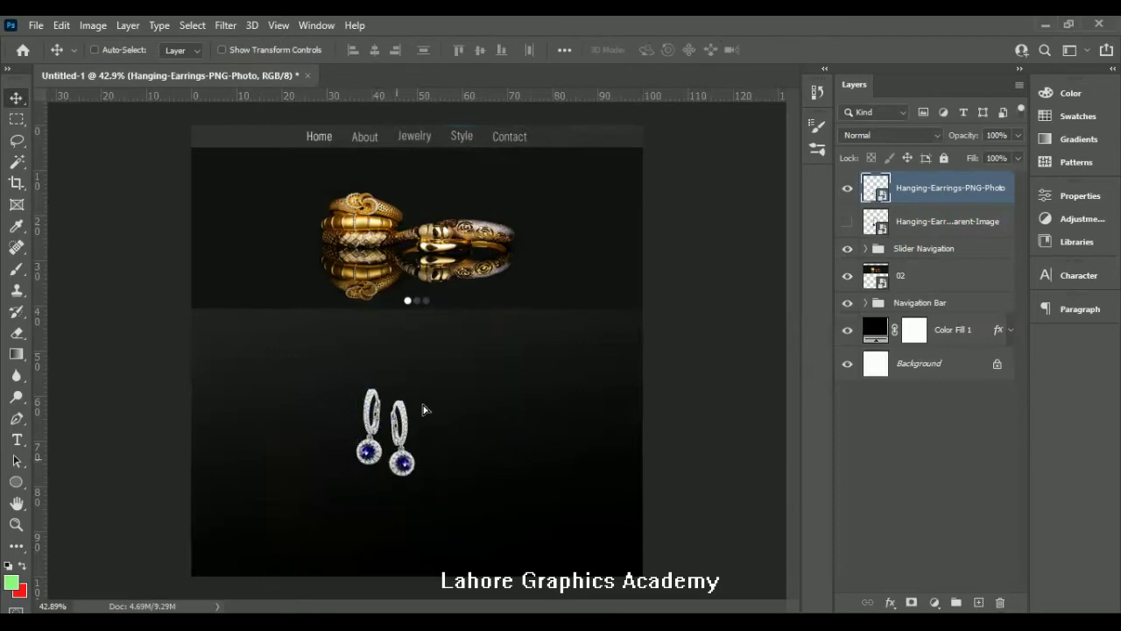
{"action": "left_click_drag", "start_coordinate": [430, 418], "coordinate": [462, 362]}
{"action": "left_click", "coordinate": [94, 50]}
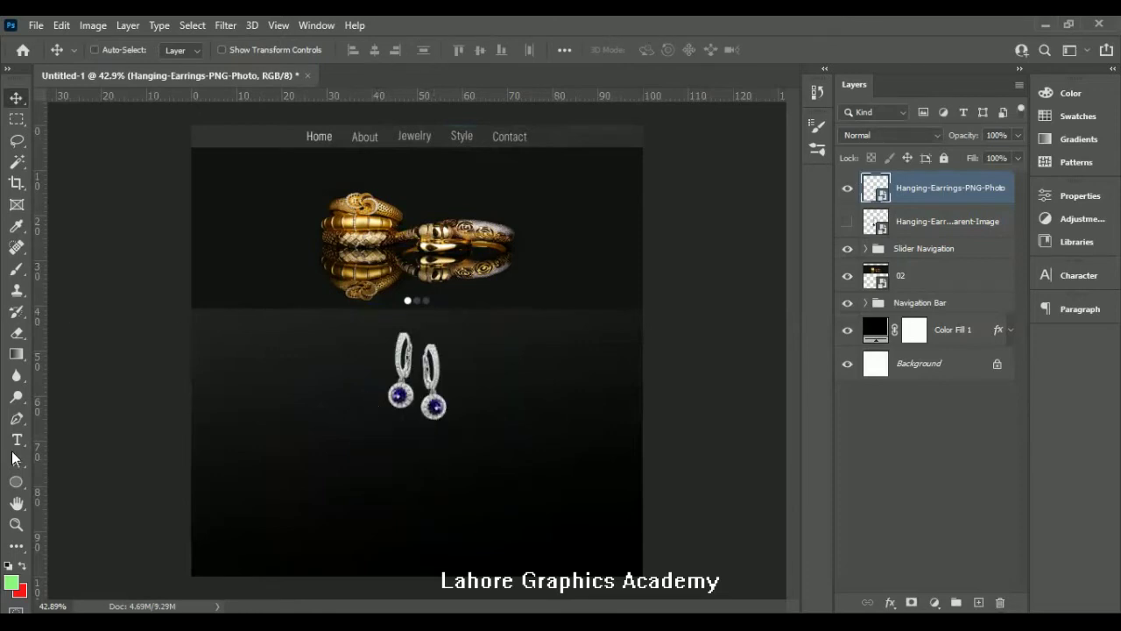
{"action": "left_click_drag", "start_coordinate": [21, 488], "coordinate": [71, 479]}
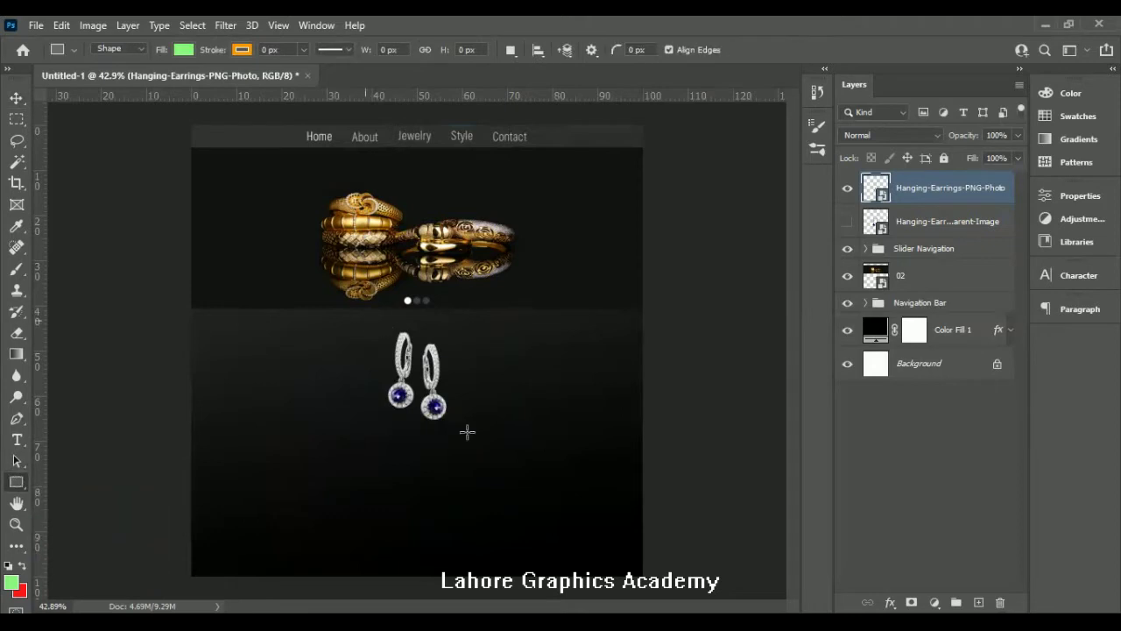
- Draw a 292 × 320 px rectangle around the earrings and add a Gradient Overlay
{"action": "left_click_drag", "start_coordinate": [467, 432], "coordinate": [365, 320]}
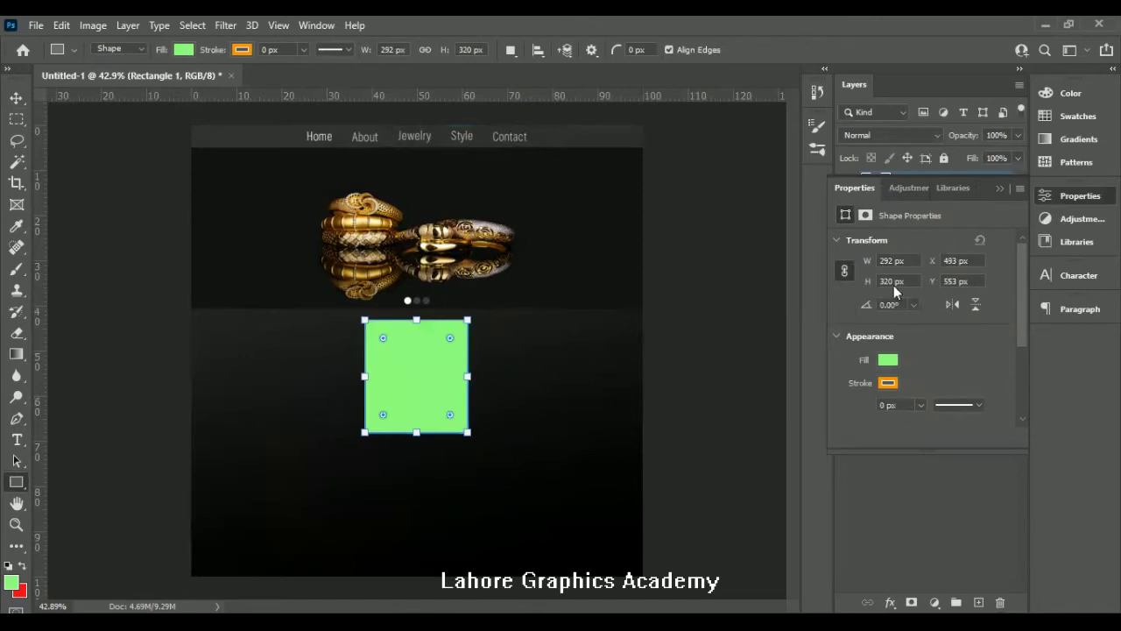
{"action": "left_click", "coordinate": [1002, 188]}
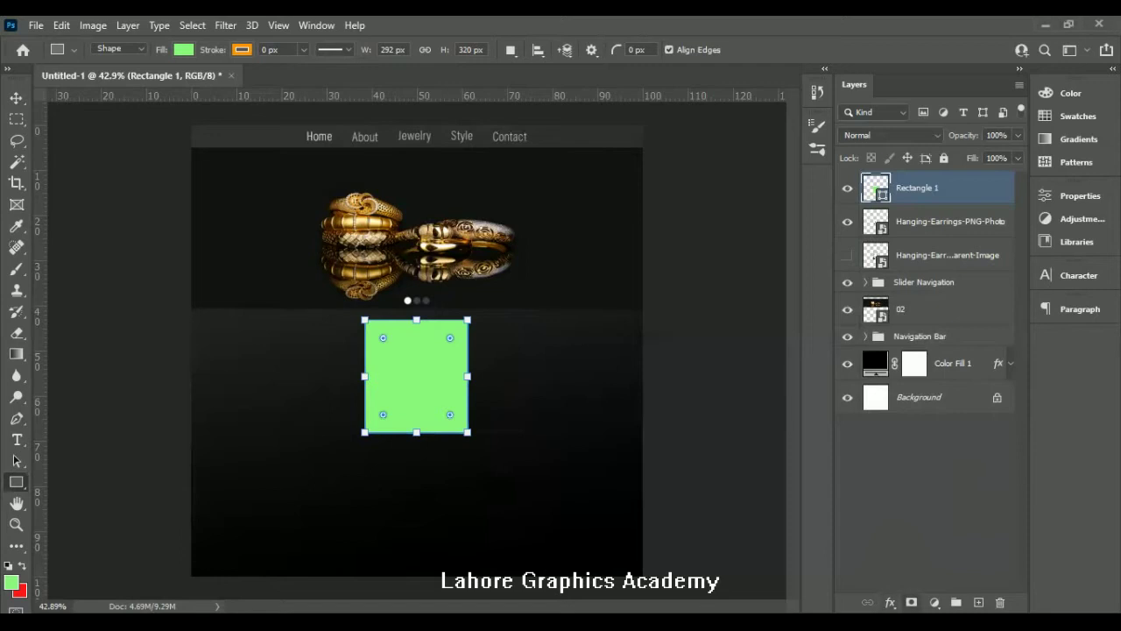
{"action": "left_click", "coordinate": [890, 602]}
{"action": "left_click", "coordinate": [947, 546]}
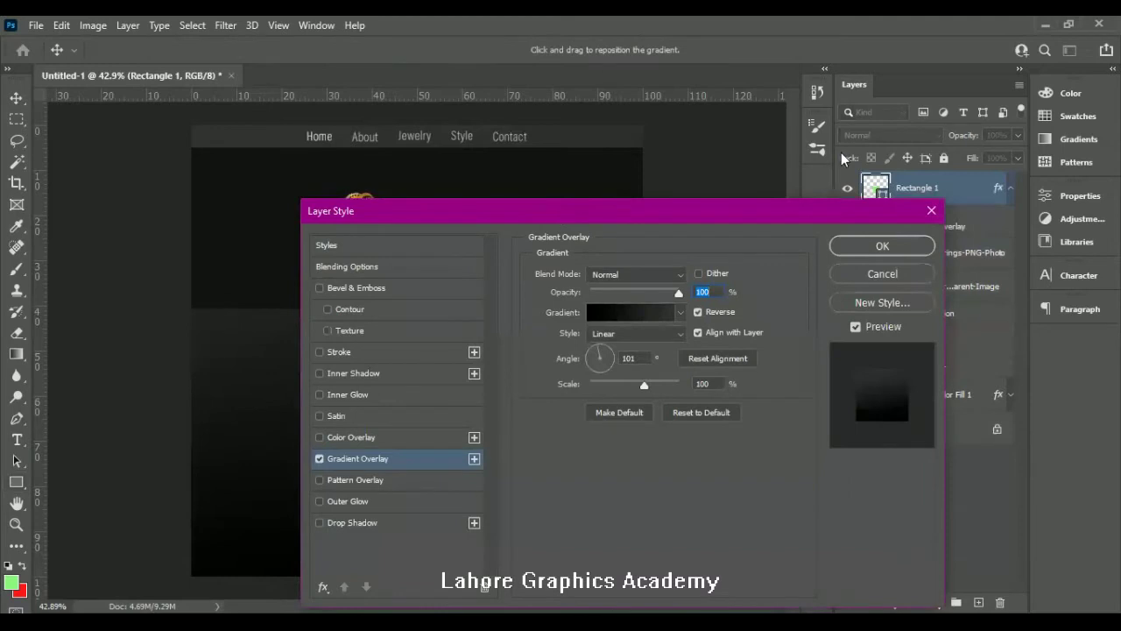
{"action": "left_click_drag", "start_coordinate": [558, 216], "coordinate": [863, 154]}
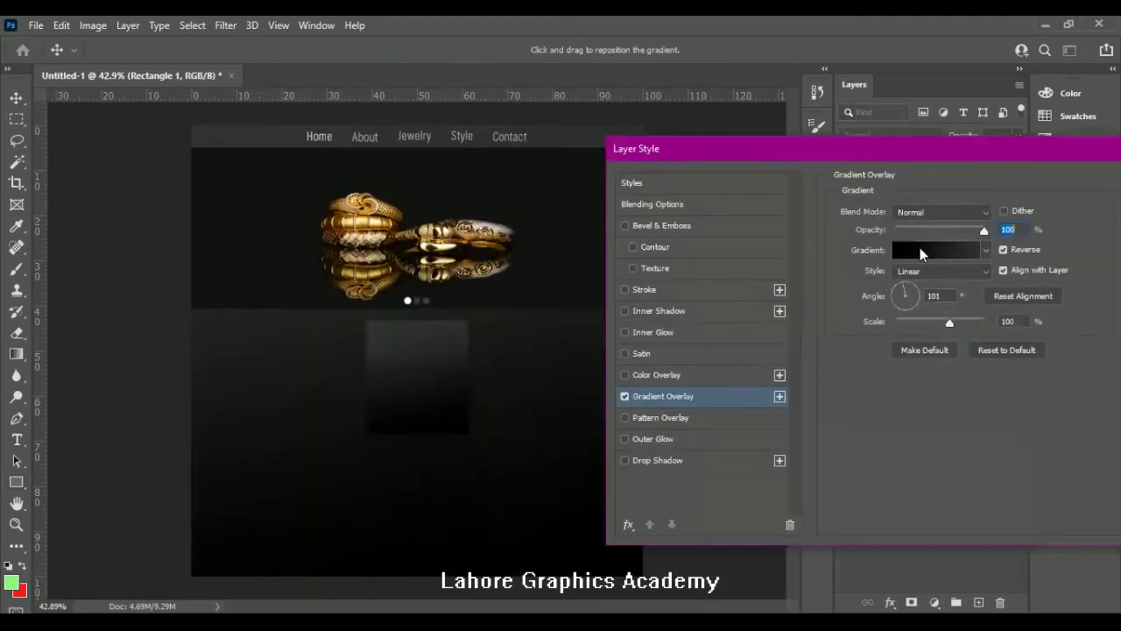
- Set Rectangle 1's gradient overlay right stop to grey #999999, shading black to light grey
{"action": "left_click", "coordinate": [911, 251]}
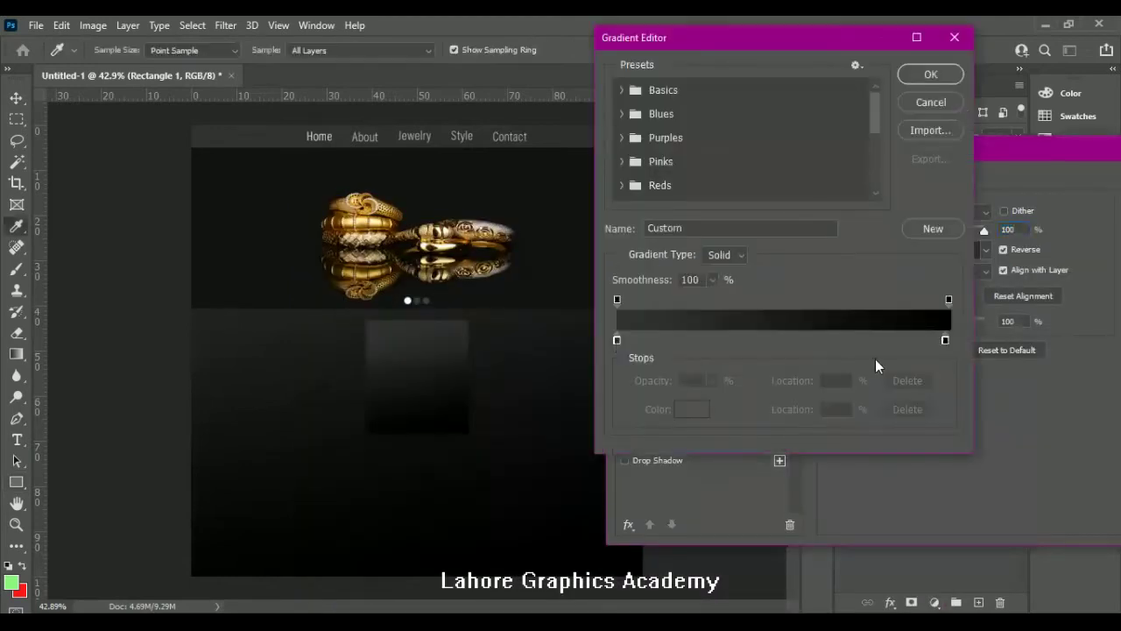
{"action": "left_click", "coordinate": [946, 340]}
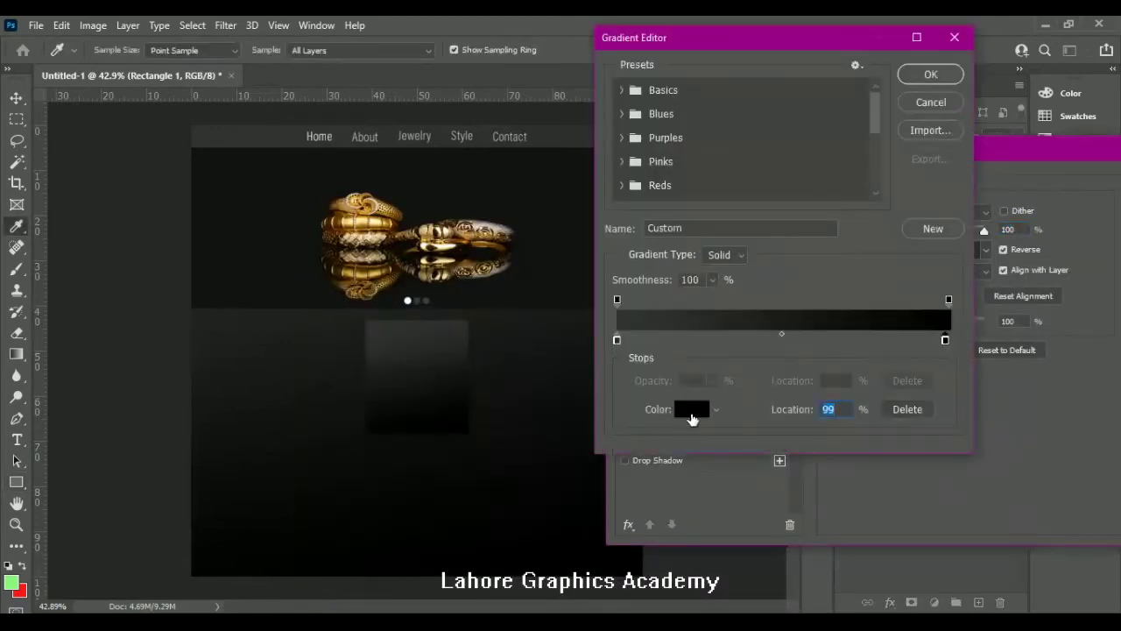
{"action": "left_click", "coordinate": [688, 410]}
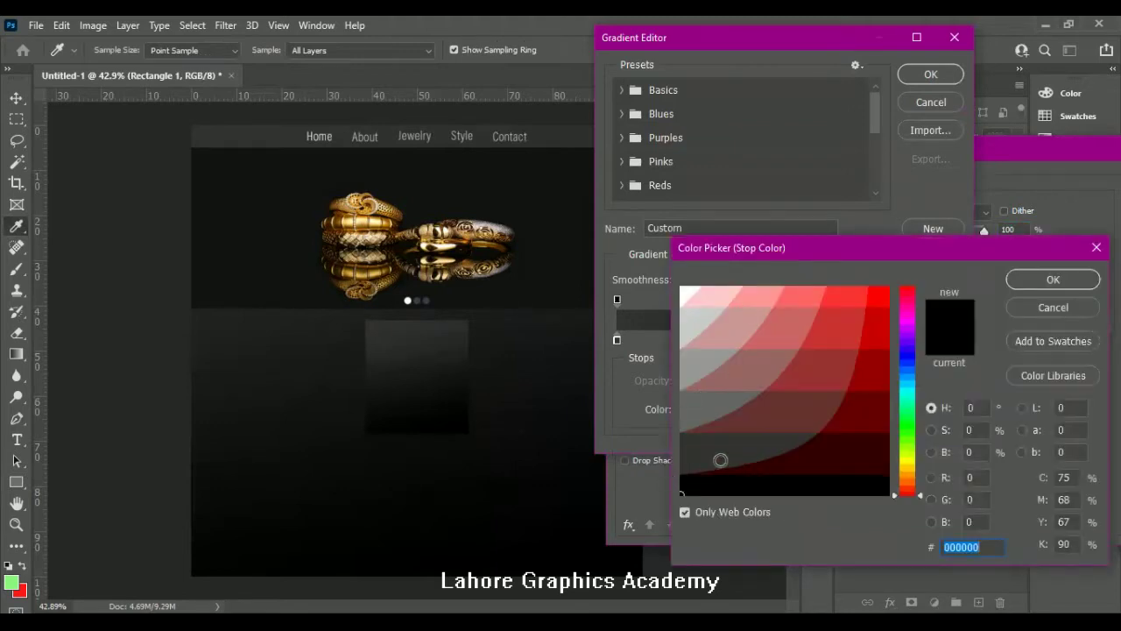
{"action": "left_click", "coordinate": [705, 436]}
{"action": "left_click", "coordinate": [654, 405]}
{"action": "left_click", "coordinate": [645, 377]}
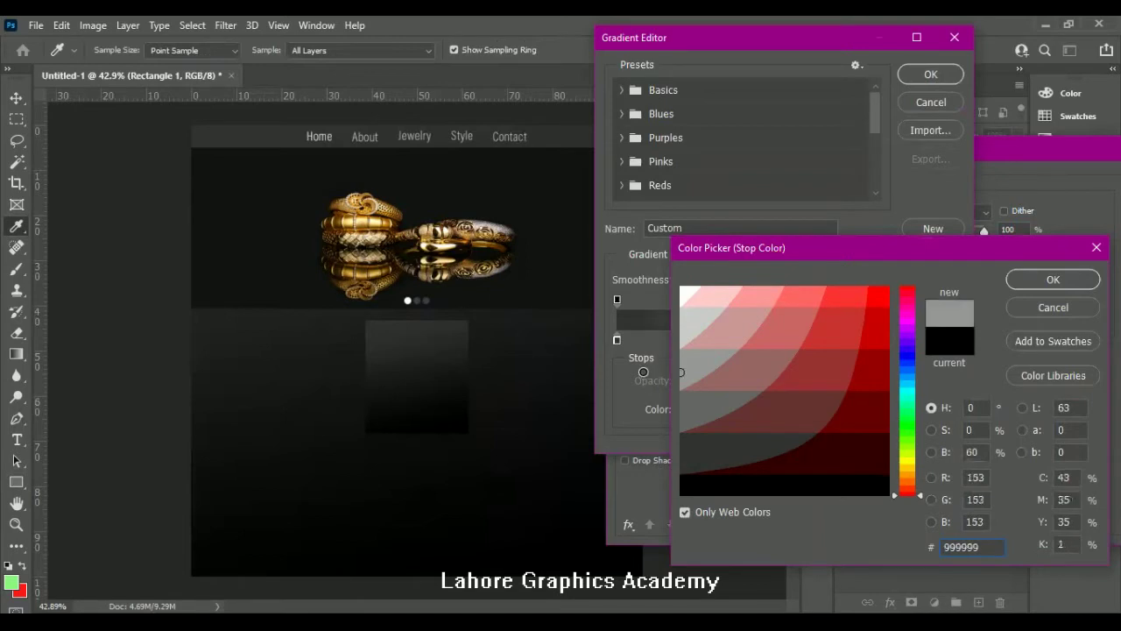
{"action": "left_click", "coordinate": [1045, 284]}
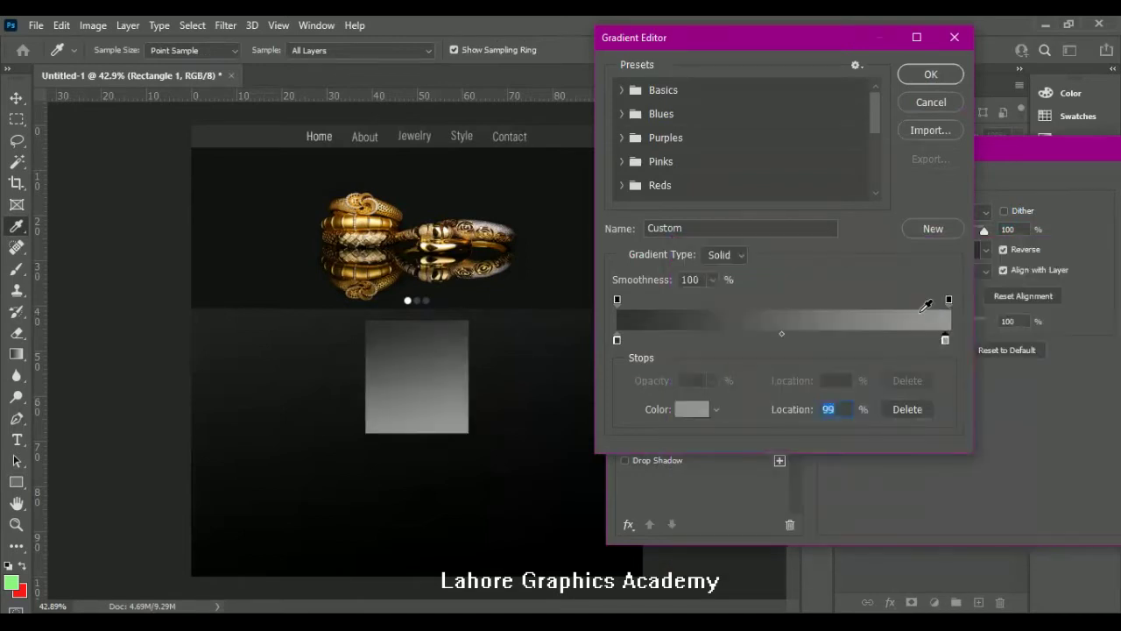
{"action": "left_click", "coordinate": [935, 76]}
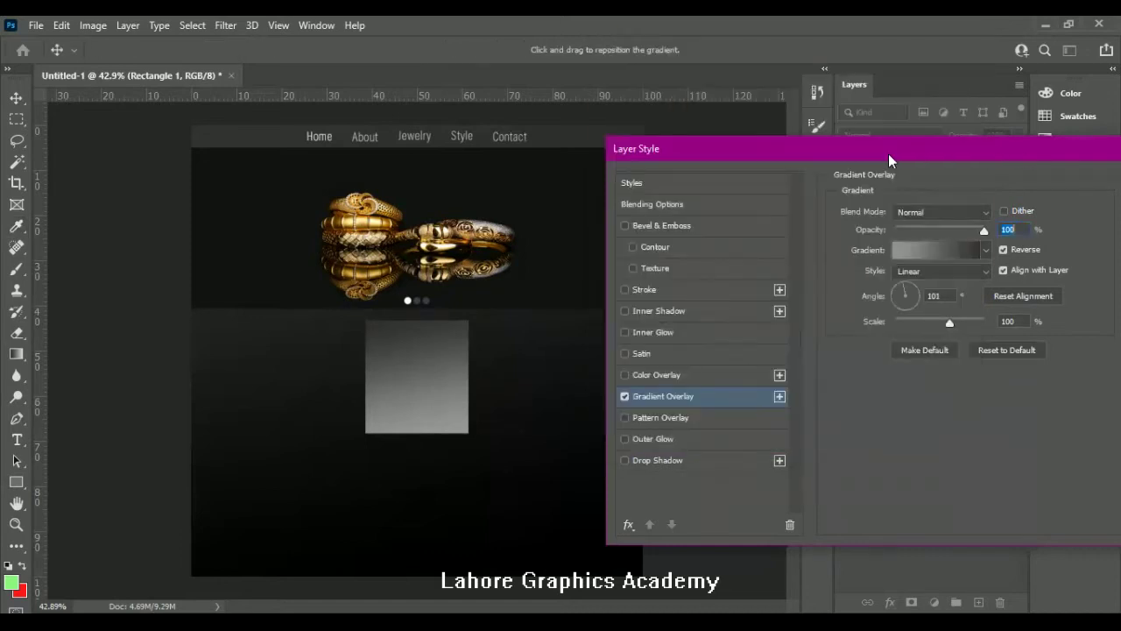
{"action": "key", "text": "Return"}
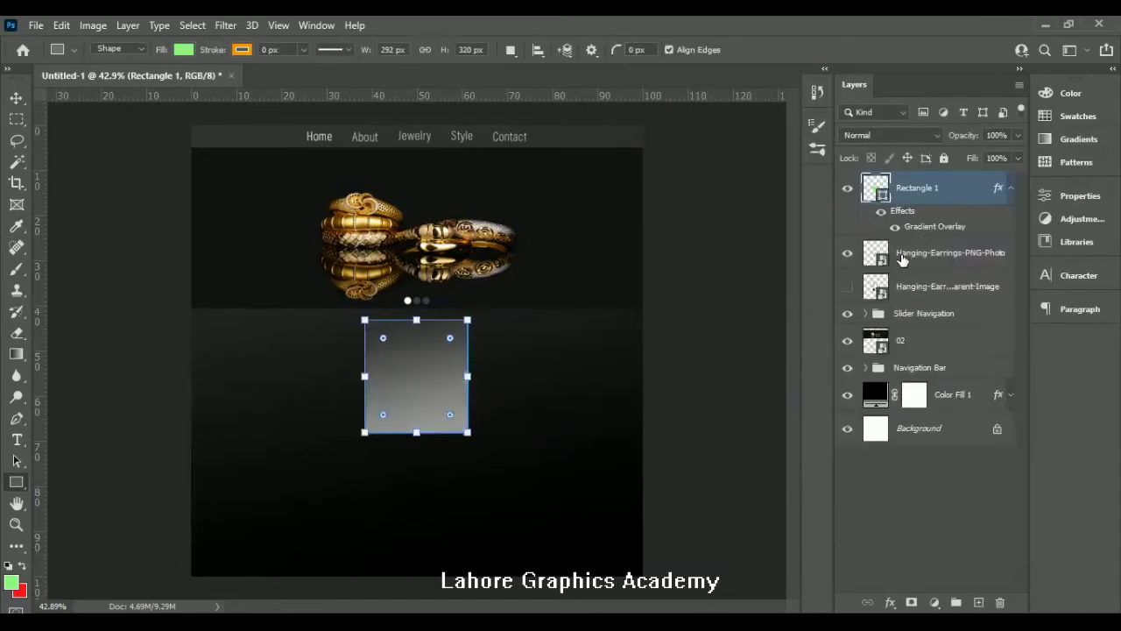
- Move the earrings layer above the rectangle and clip it into the rectangle
{"action": "left_click_drag", "start_coordinate": [903, 260], "coordinate": [916, 186]}
{"action": "key", "text": "ctrl+alt+g"}
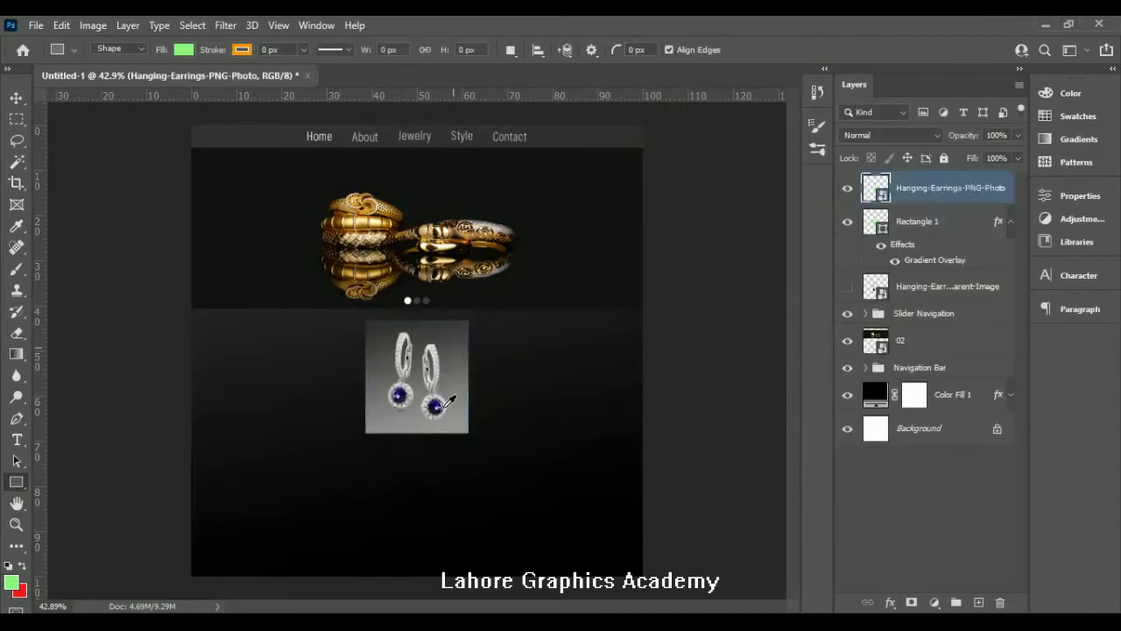
{"action": "scroll", "coordinate": [449, 402], "scroll_direction": "up", "scroll_amount": 1}
{"action": "scroll", "coordinate": [449, 401], "scroll_direction": "up", "scroll_amount": 1}
{"action": "scroll", "coordinate": [449, 401], "scroll_direction": "up", "scroll_amount": 1}
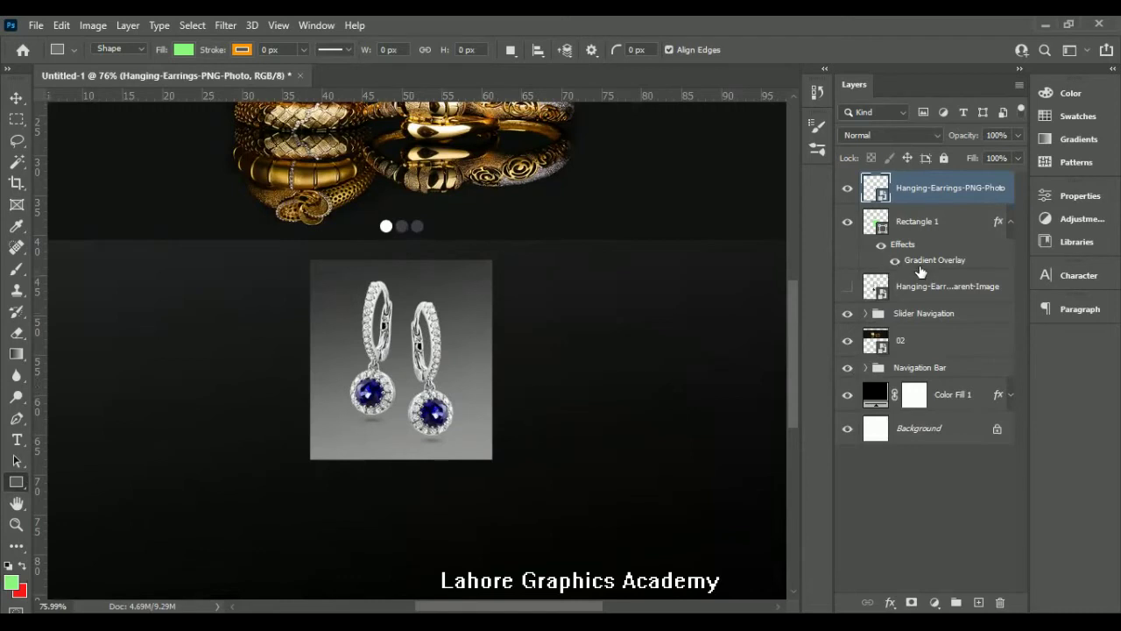
- Shrink Rectangle 1 around the earrings to about 90%, roughly 231 × 253 px
{"action": "left_click", "coordinate": [935, 230]}
{"action": "left_click", "coordinate": [936, 231]}
{"action": "key", "text": "ctrl+t"}
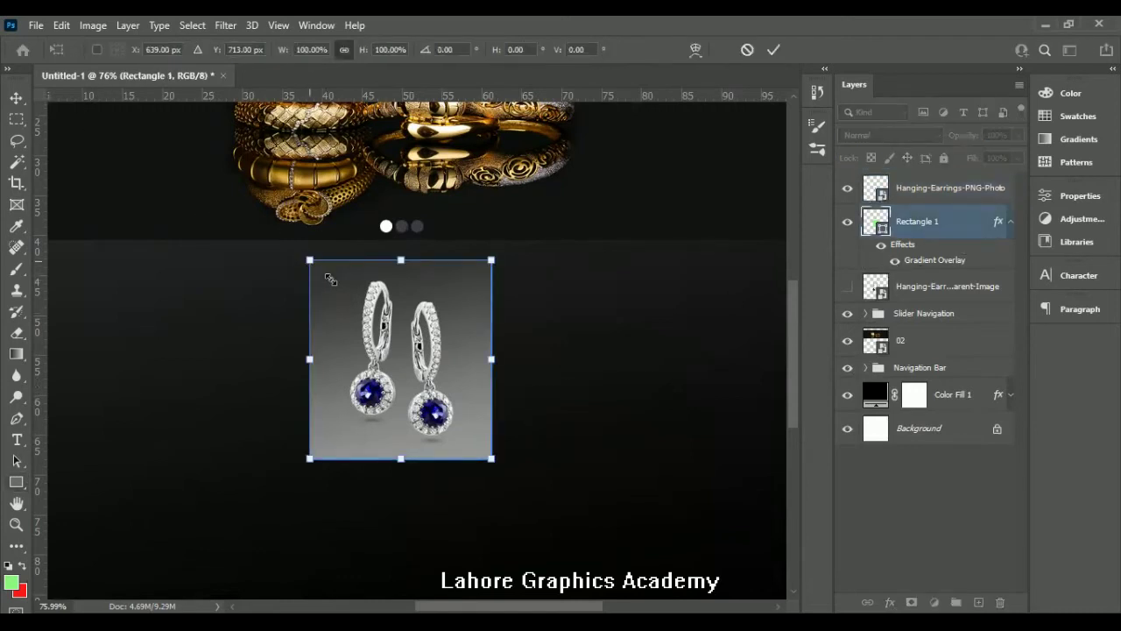
{"action": "left_click_drag", "start_coordinate": [481, 453], "coordinate": [449, 425]}
{"action": "left_click", "coordinate": [897, 499]}
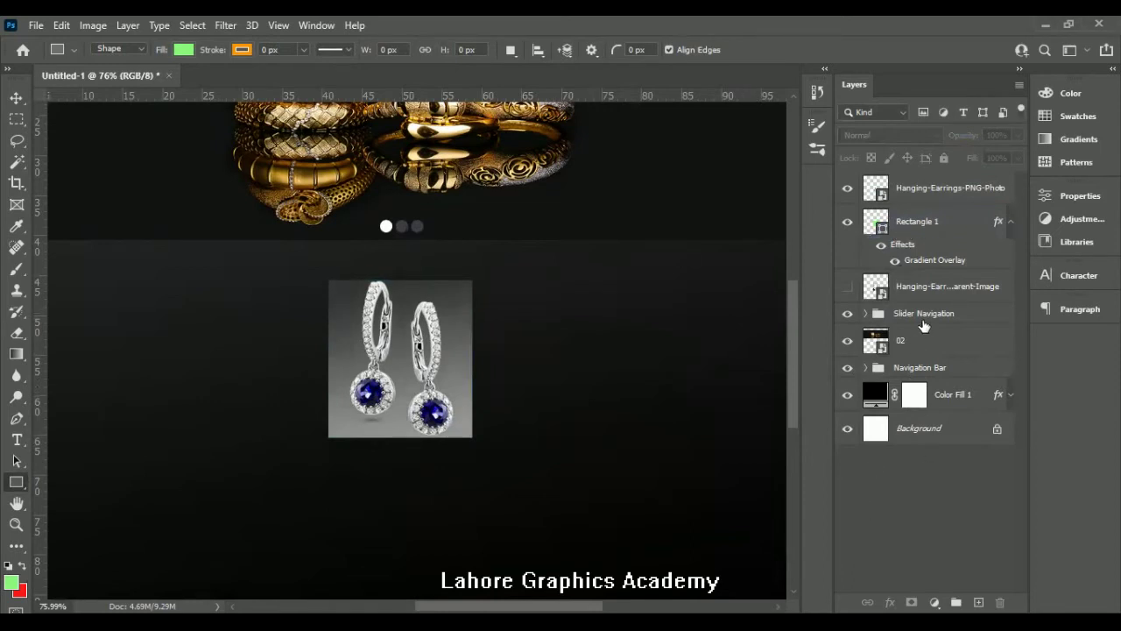
{"action": "left_click", "coordinate": [931, 262]}
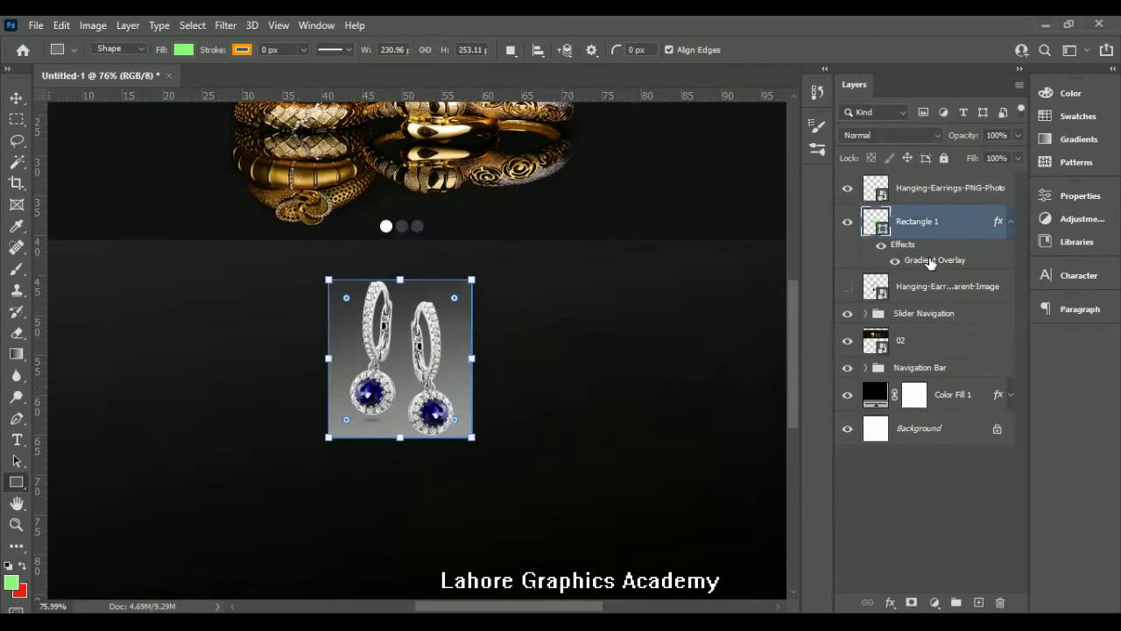
{"action": "double_click", "coordinate": [930, 261]}
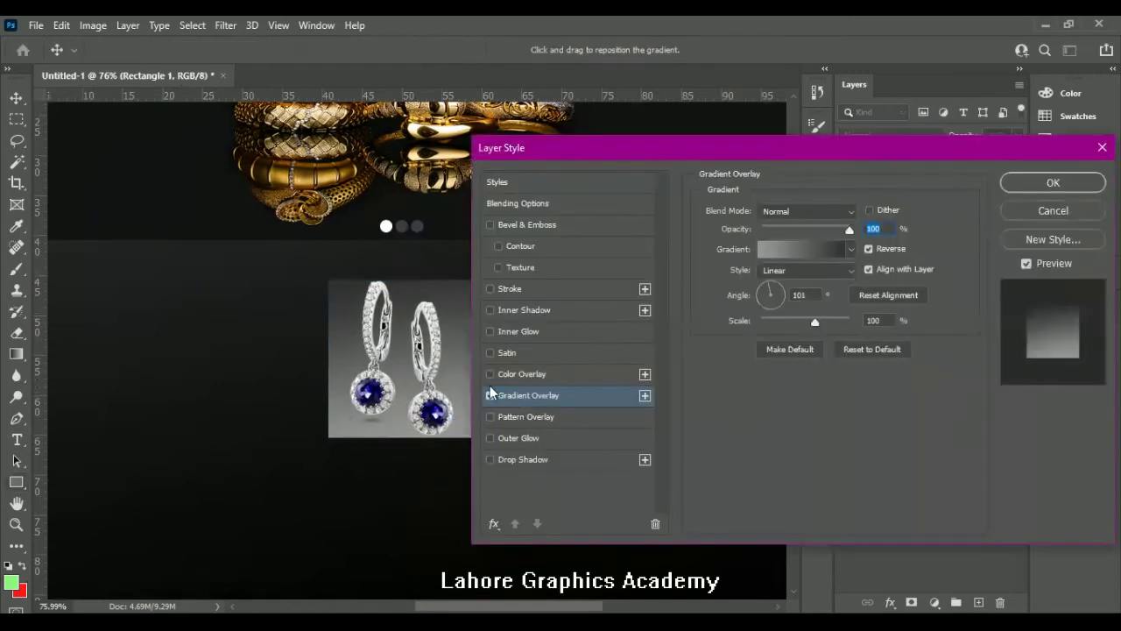
- Add a 5 px white stroke border to Rectangle 1
{"action": "left_click", "coordinate": [508, 292]}
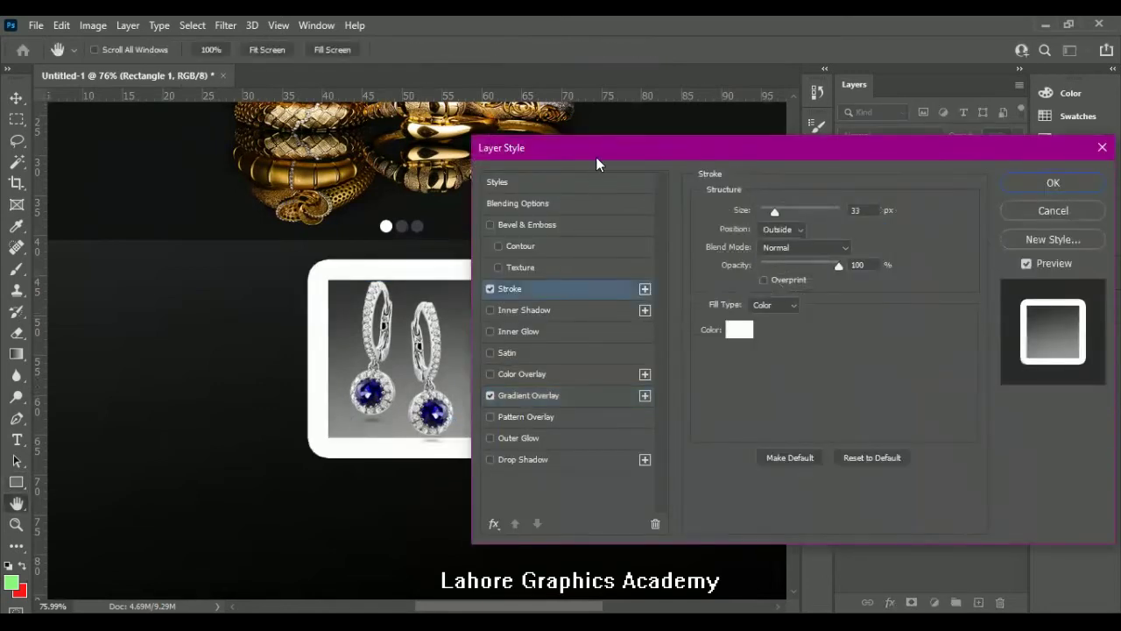
{"action": "left_click_drag", "start_coordinate": [762, 147], "coordinate": [919, 132]}
{"action": "left_click", "coordinate": [925, 200]}
{"action": "left_click_drag", "start_coordinate": [924, 200], "coordinate": [913, 202]}
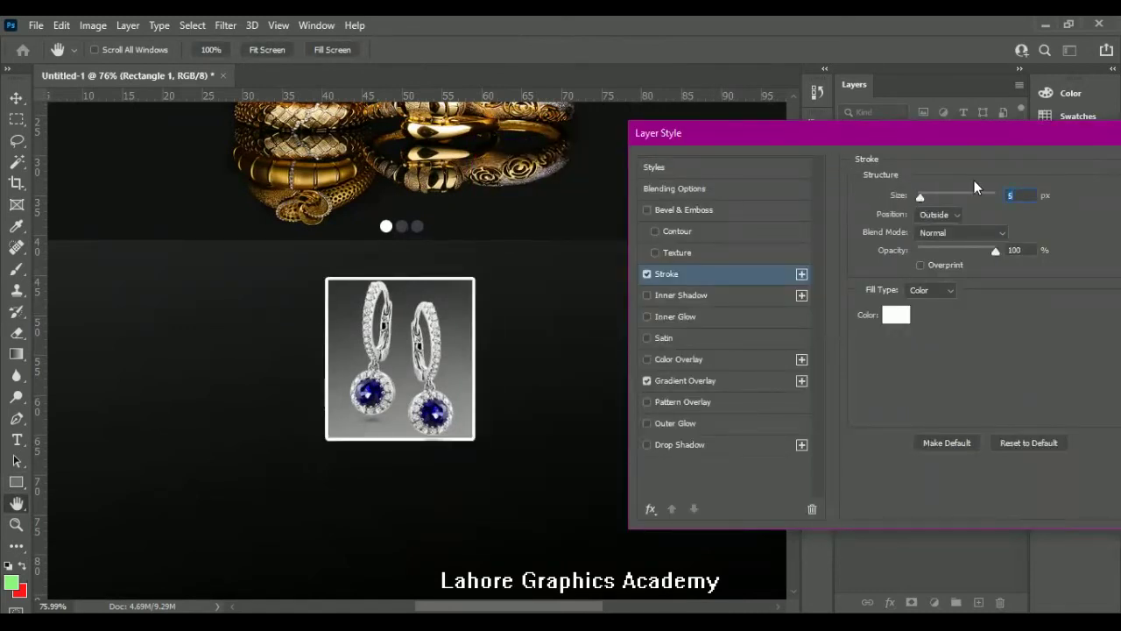
{"action": "key", "text": "Return"}
- Group the earrings photo and Rectangle 1 into a group named 'Premium Product 1'
{"action": "left_click", "coordinate": [875, 534]}
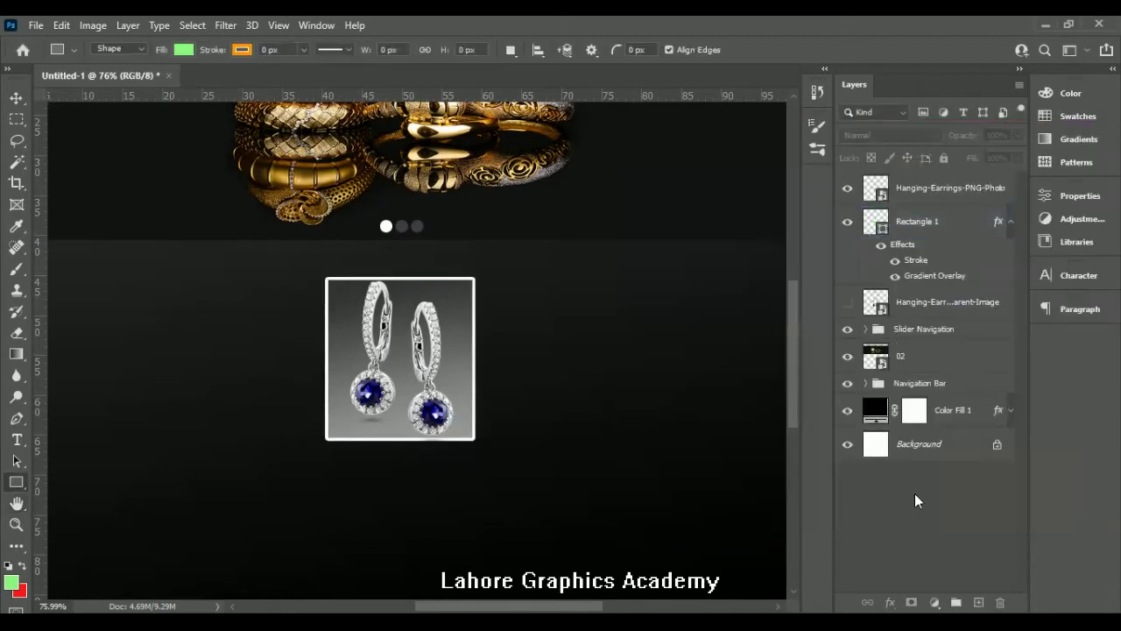
{"action": "key", "text": "ctrl+minus"}
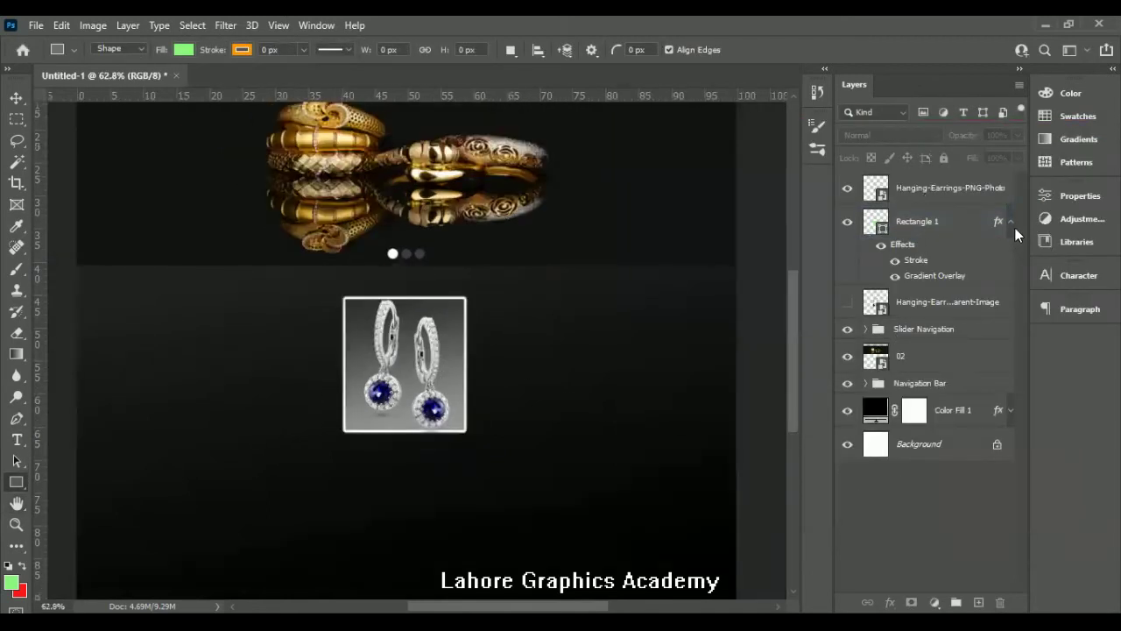
{"action": "left_click", "coordinate": [1012, 221]}
{"action": "left_click", "coordinate": [938, 191]}
{"action": "left_click", "coordinate": [934, 230], "text": "shift"}
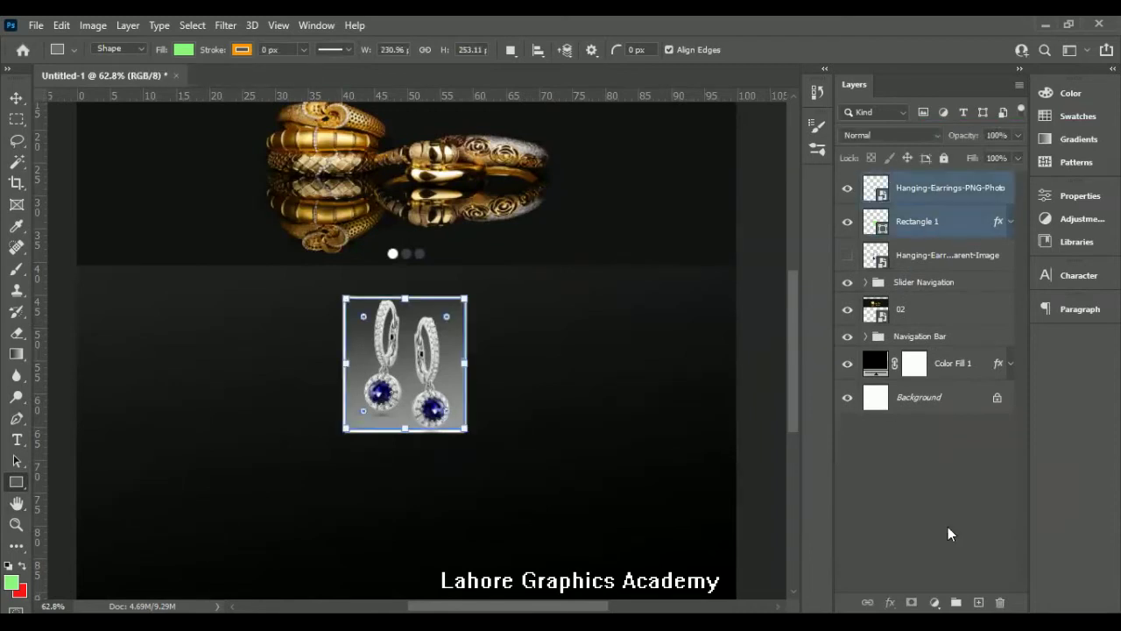
{"action": "key", "text": "ctrl+g"}
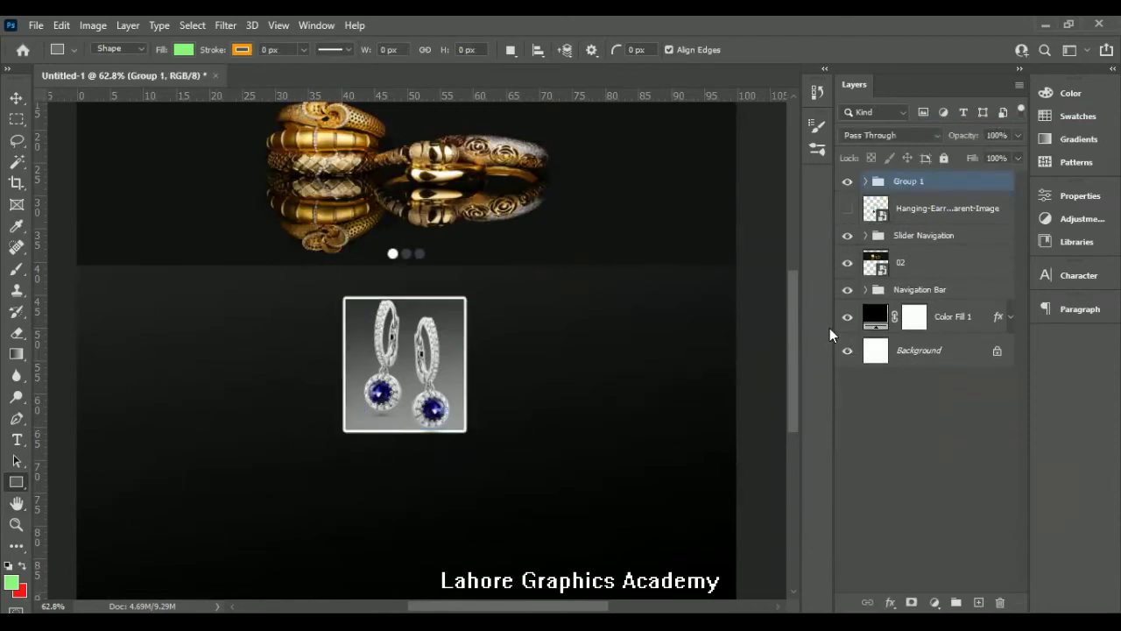
{"action": "double_click", "coordinate": [911, 181]}
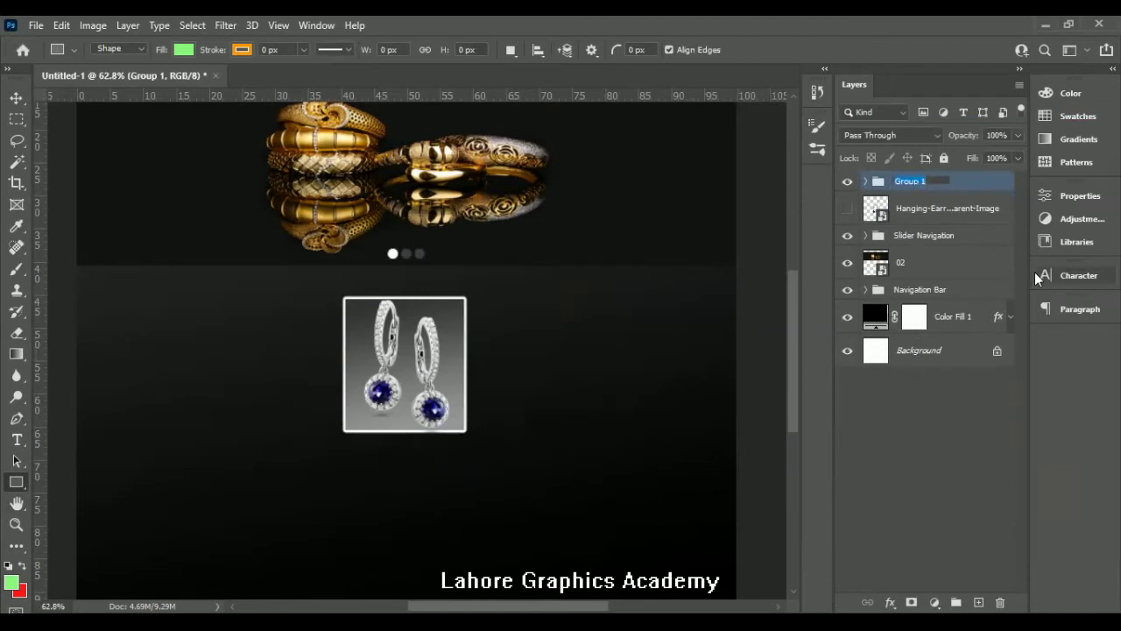
{"action": "type", "text": "Premium Pro"}
{"action": "type", "text": "duct 1"}
{"action": "key", "text": "Return"}
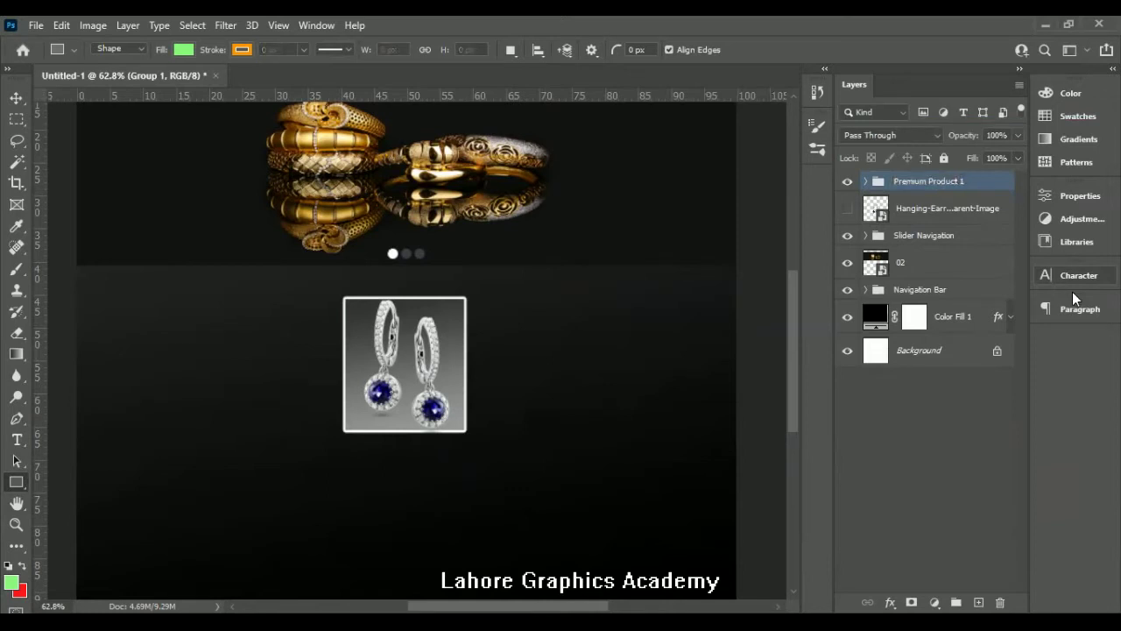
{"action": "key", "text": "ctrl+t"}
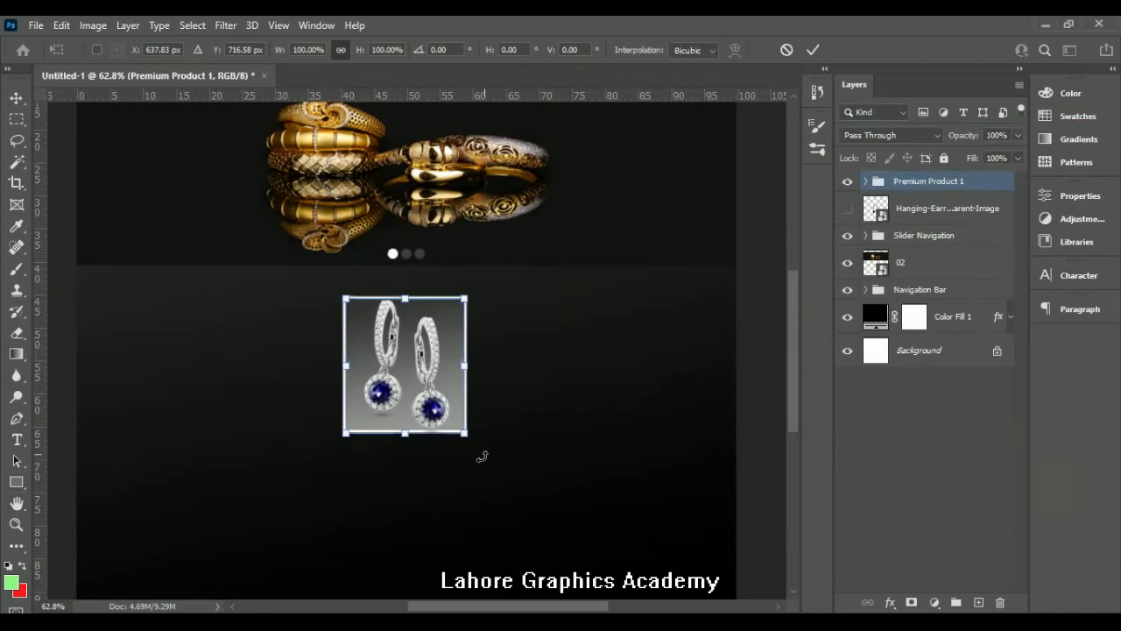
- Rotate the Premium Product 1 tile about 11.3° clockwise and select its Rectangle 1 layer
{"action": "left_click_drag", "start_coordinate": [466, 468], "coordinate": [444, 478]}
{"action": "left_click", "coordinate": [817, 51]}
{"action": "key", "text": "u"}
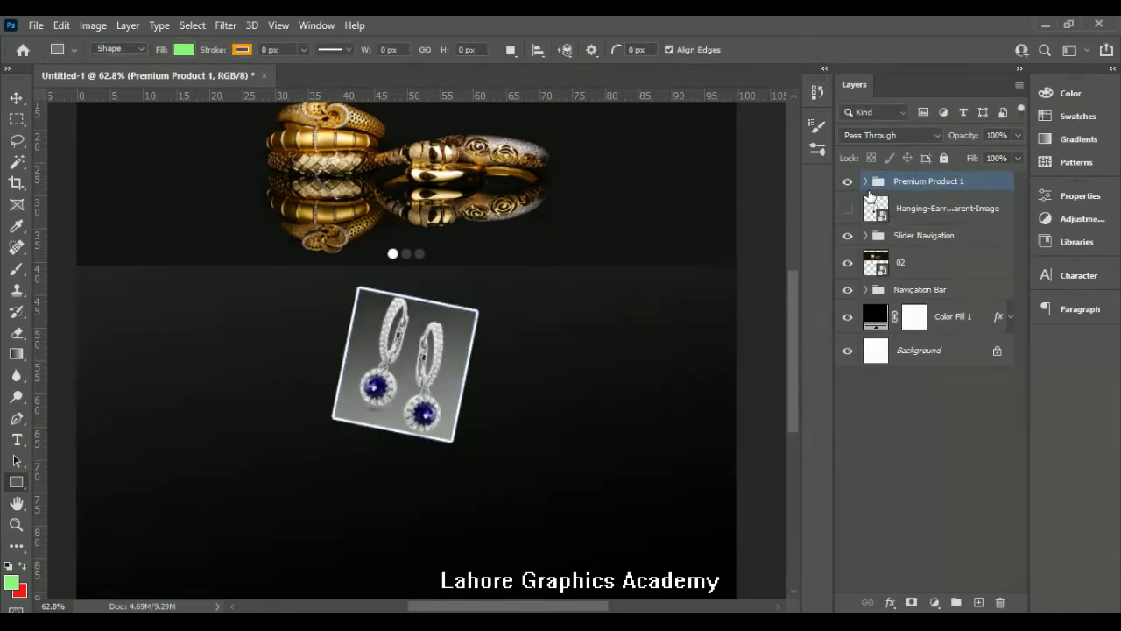
{"action": "left_click", "coordinate": [865, 181]}
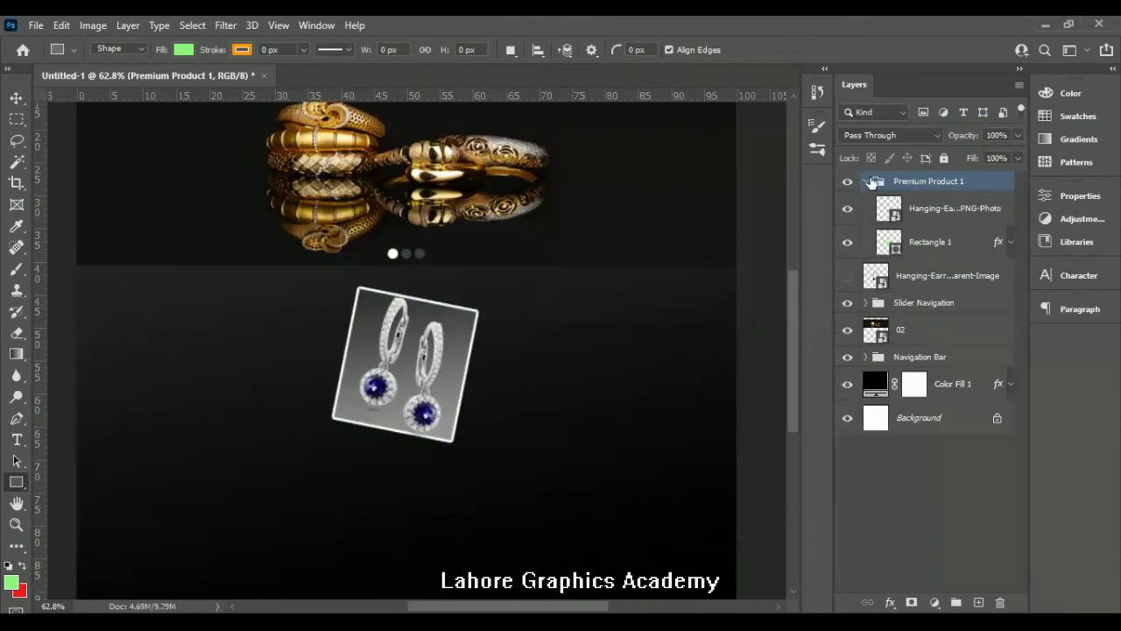
{"action": "left_click", "coordinate": [867, 180]}
{"action": "left_click", "coordinate": [867, 181]}
{"action": "left_click", "coordinate": [1011, 243]}
{"action": "left_click", "coordinate": [949, 297]}
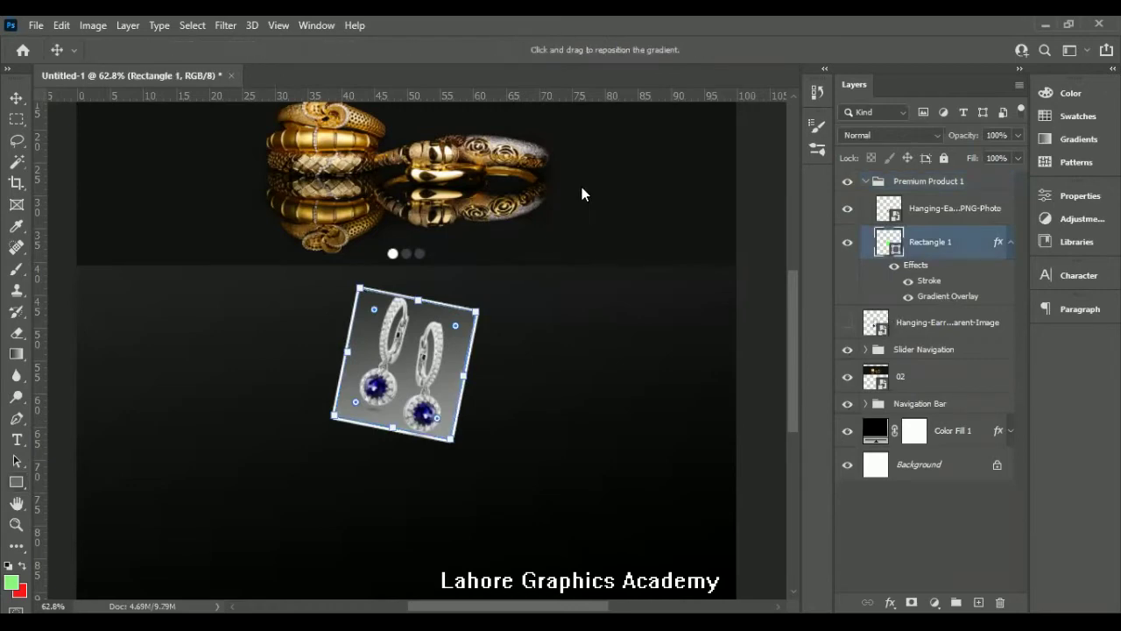
- Try dark blue and light yellow sampled colours for the gradient's right colour stop
{"action": "left_click_drag", "start_coordinate": [771, 151], "coordinate": [1099, 145]}
{"action": "left_click", "coordinate": [1044, 245]}
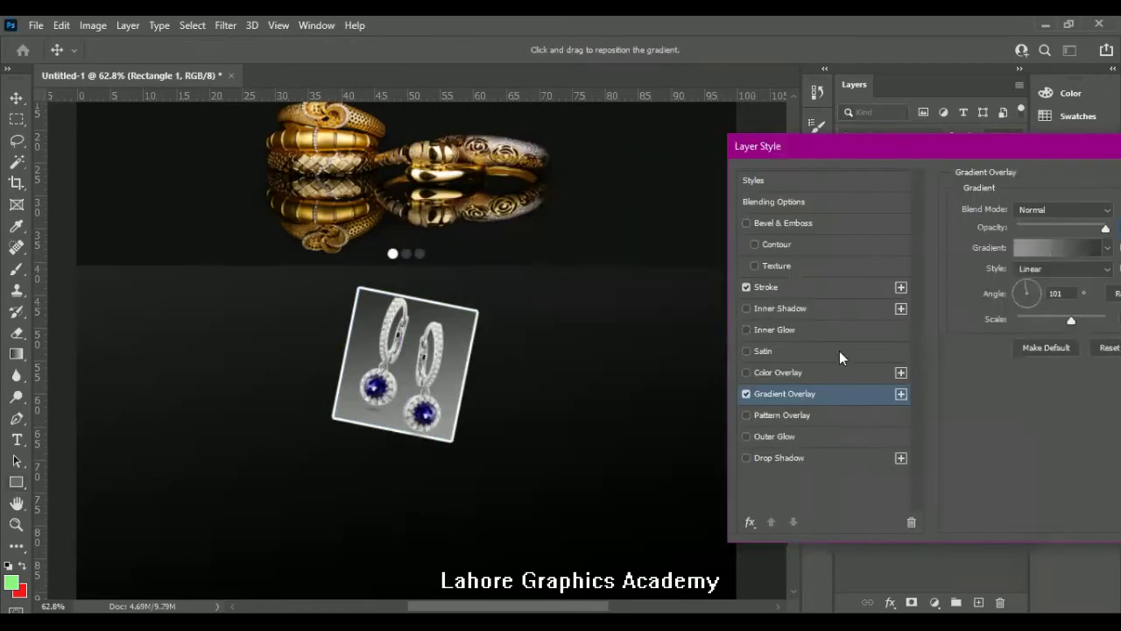
{"action": "left_click", "coordinate": [946, 339]}
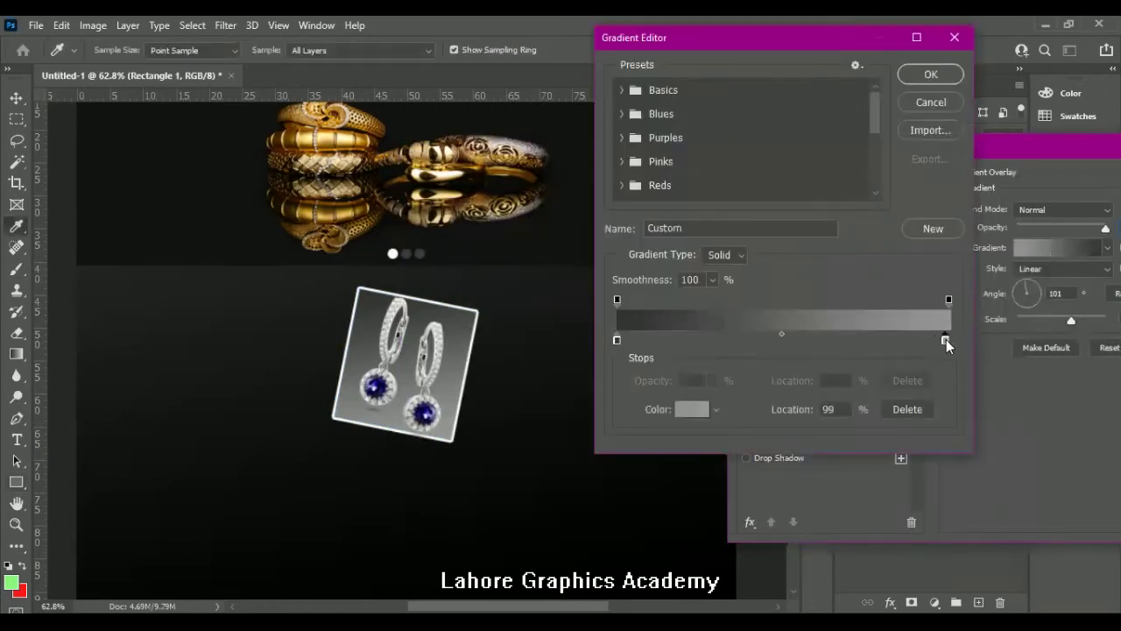
{"action": "left_click", "coordinate": [691, 410]}
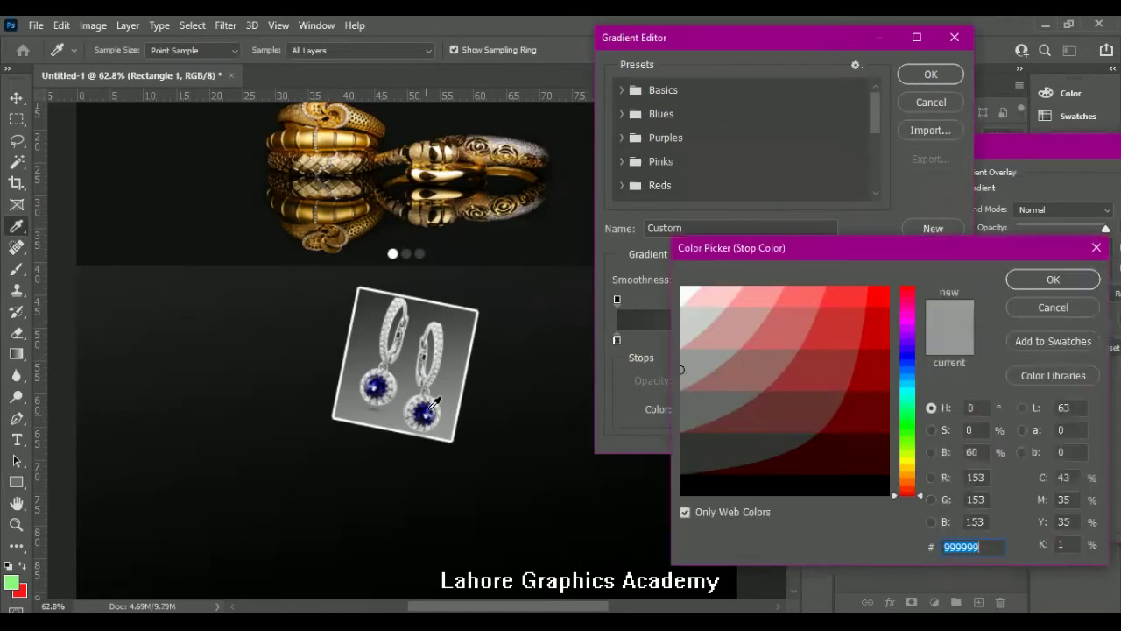
{"action": "left_click", "coordinate": [436, 401]}
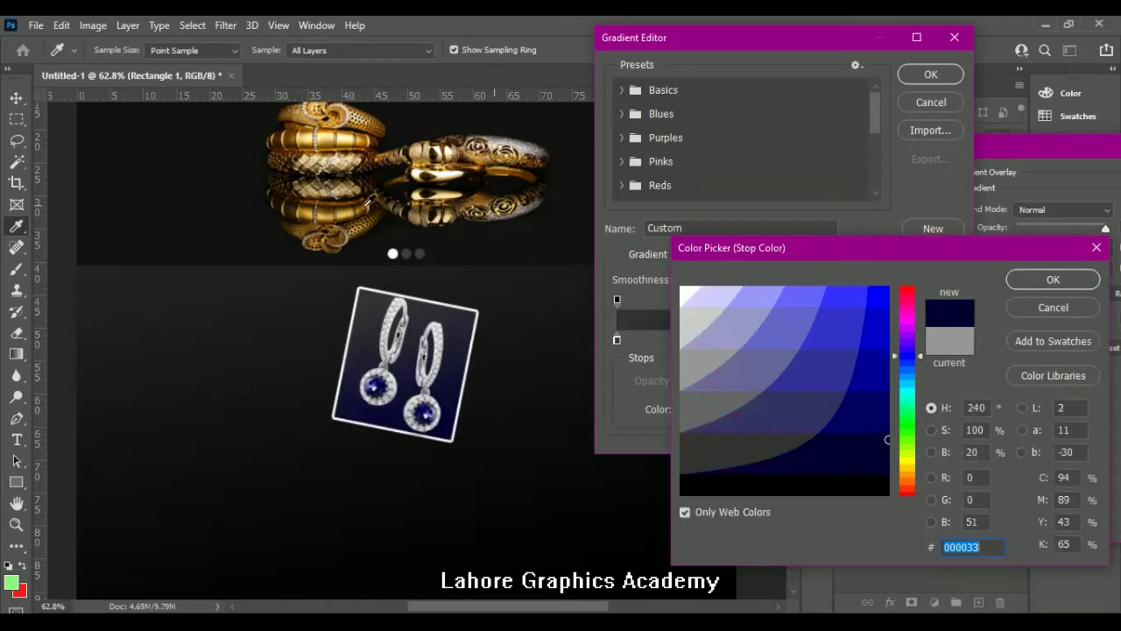
{"action": "left_click", "coordinate": [441, 350]}
{"action": "left_click_drag", "start_coordinate": [746, 358], "coordinate": [721, 326]}
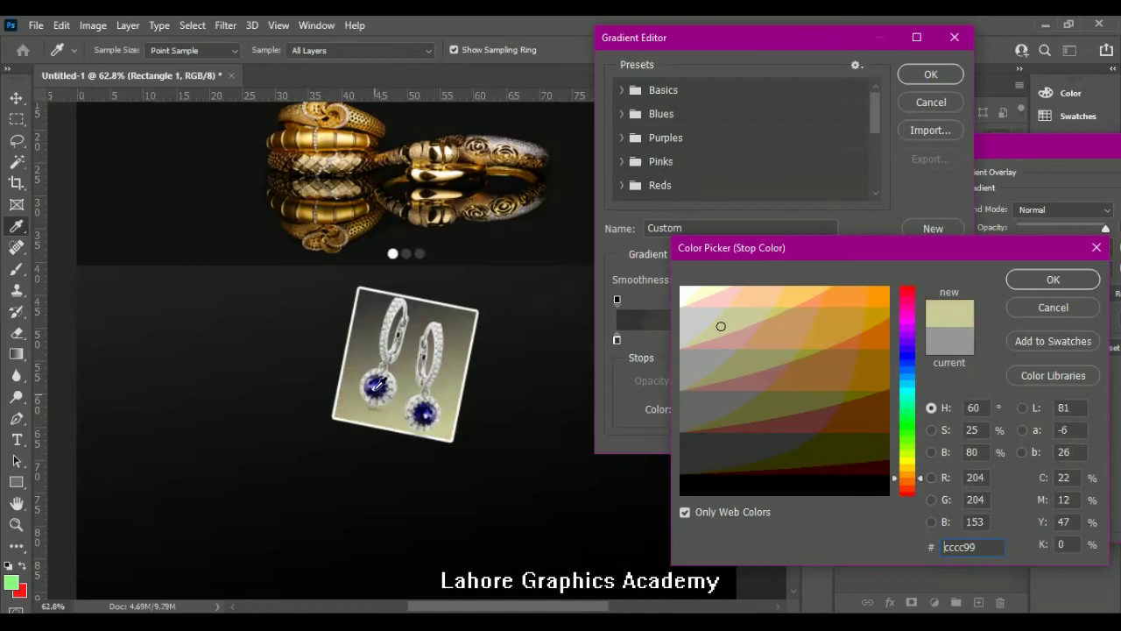
{"action": "left_click", "coordinate": [377, 387]}
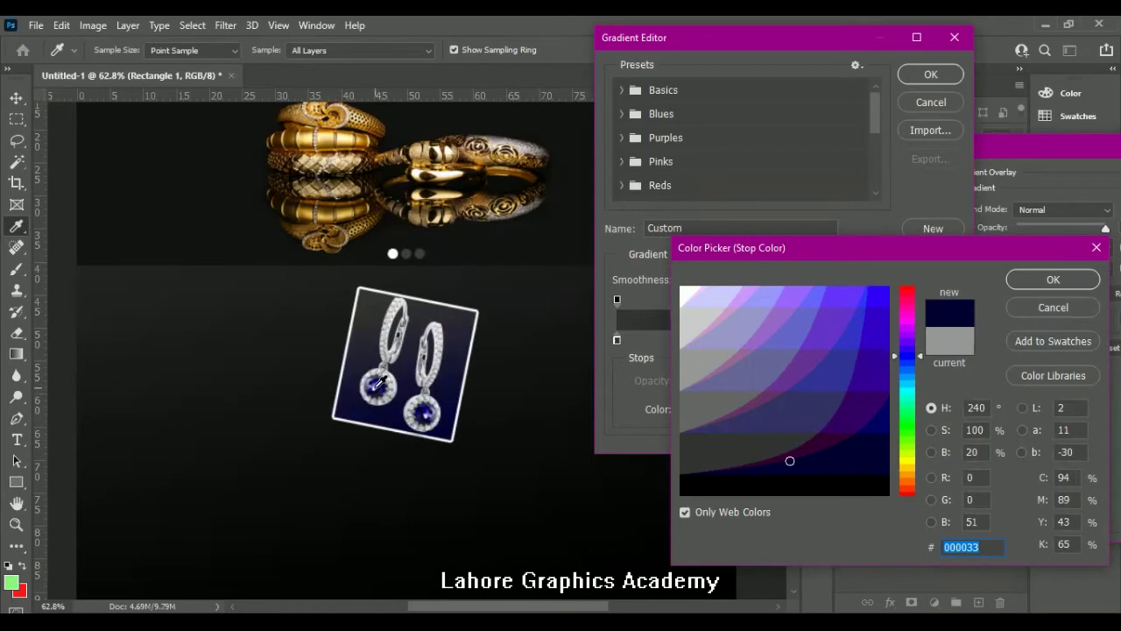
- Set the right gradient stop back to grey #999999 and confirm the layer style
{"action": "left_click_drag", "start_coordinate": [683, 298], "coordinate": [657, 326]}
{"action": "left_click_drag", "start_coordinate": [714, 427], "coordinate": [667, 372]}
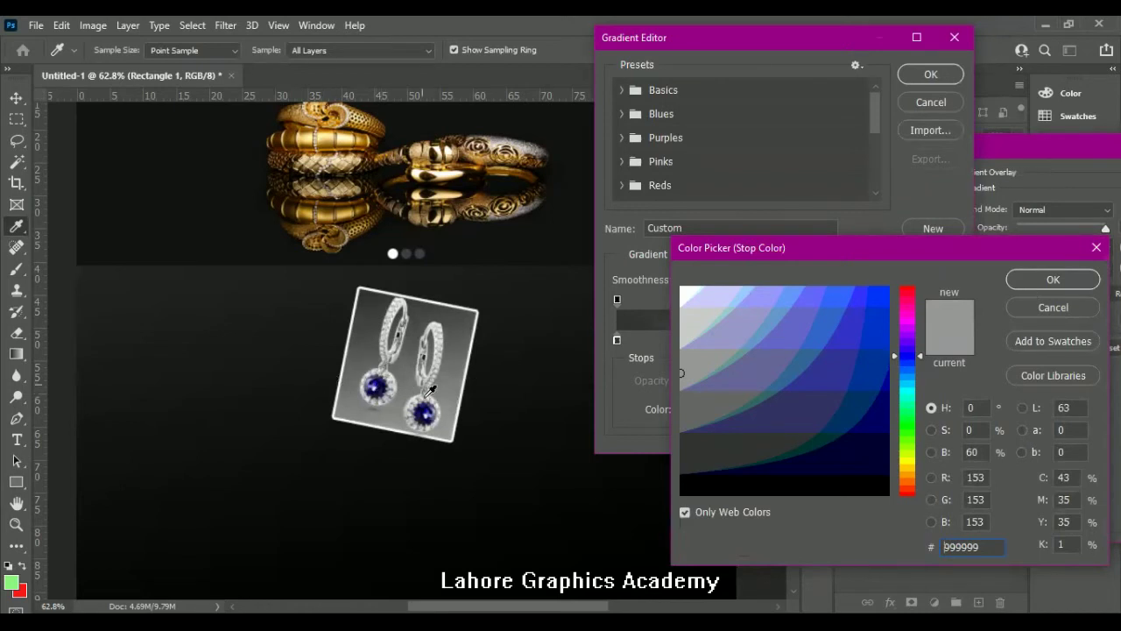
{"action": "left_click", "coordinate": [1037, 277]}
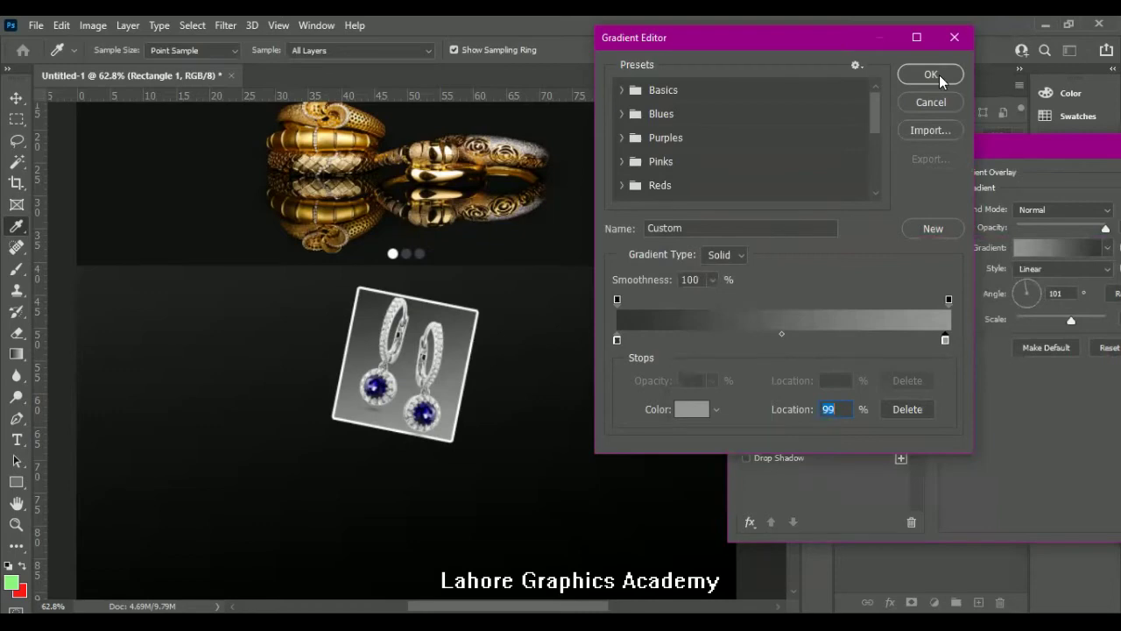
{"action": "left_click", "coordinate": [939, 74]}
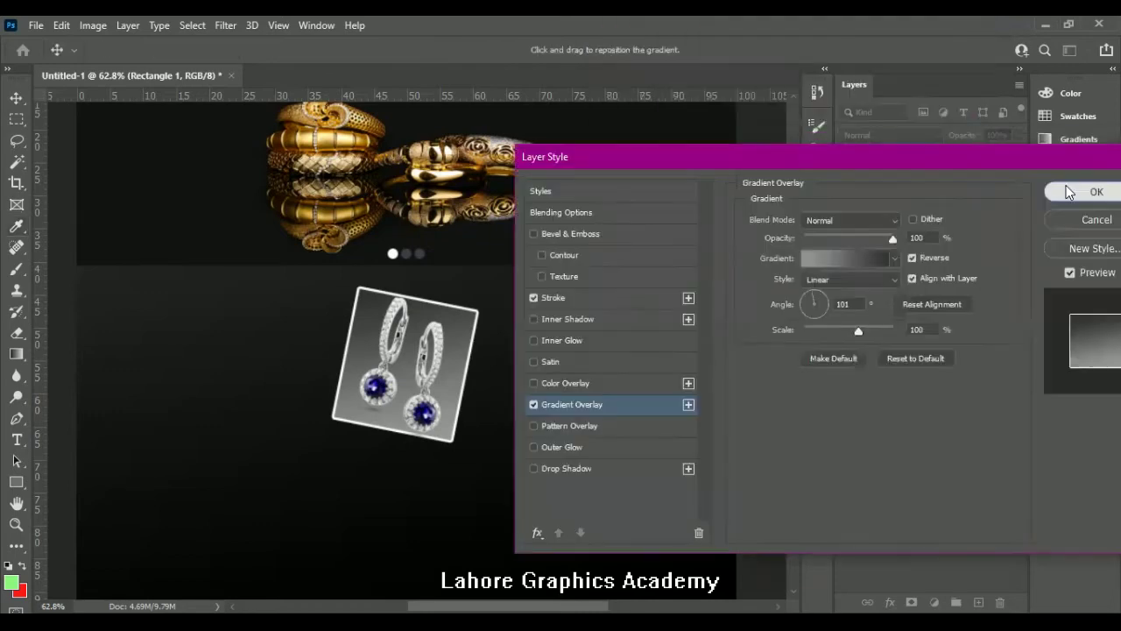
{"action": "left_click", "coordinate": [1067, 185]}
- Select the earrings photo layer and add a Drop Shadow effect to it
{"action": "key", "text": "ctrl+plus"}
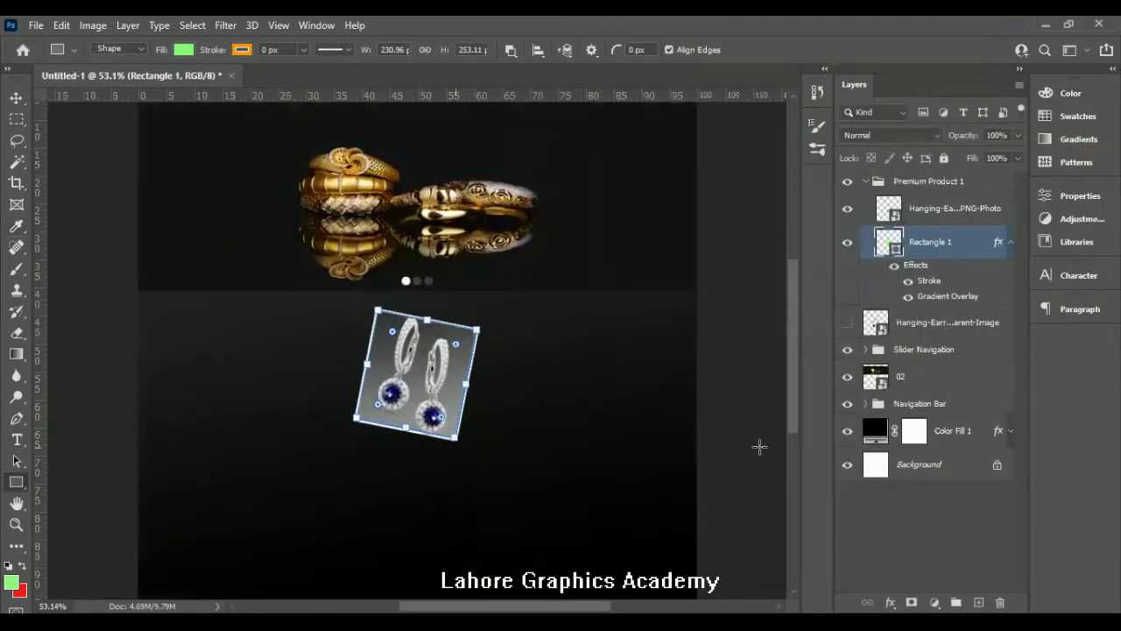
{"action": "left_click", "coordinate": [883, 516]}
{"action": "scroll", "coordinate": [448, 425], "scroll_direction": "up", "scroll_amount": 1}
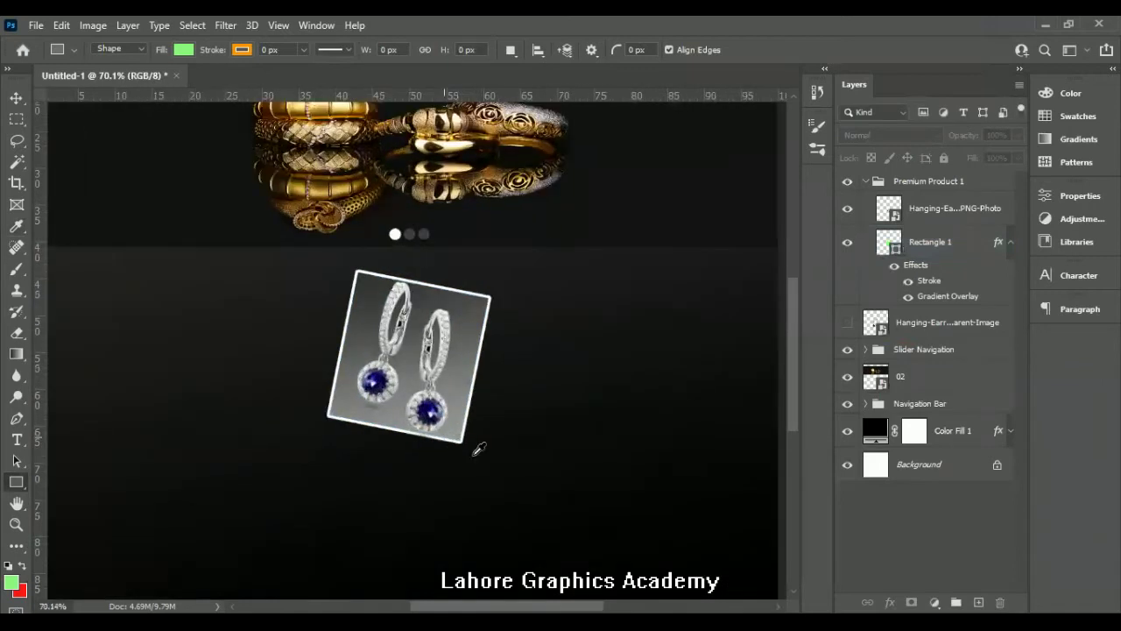
{"action": "scroll", "coordinate": [451, 438], "scroll_direction": "up", "scroll_amount": 1}
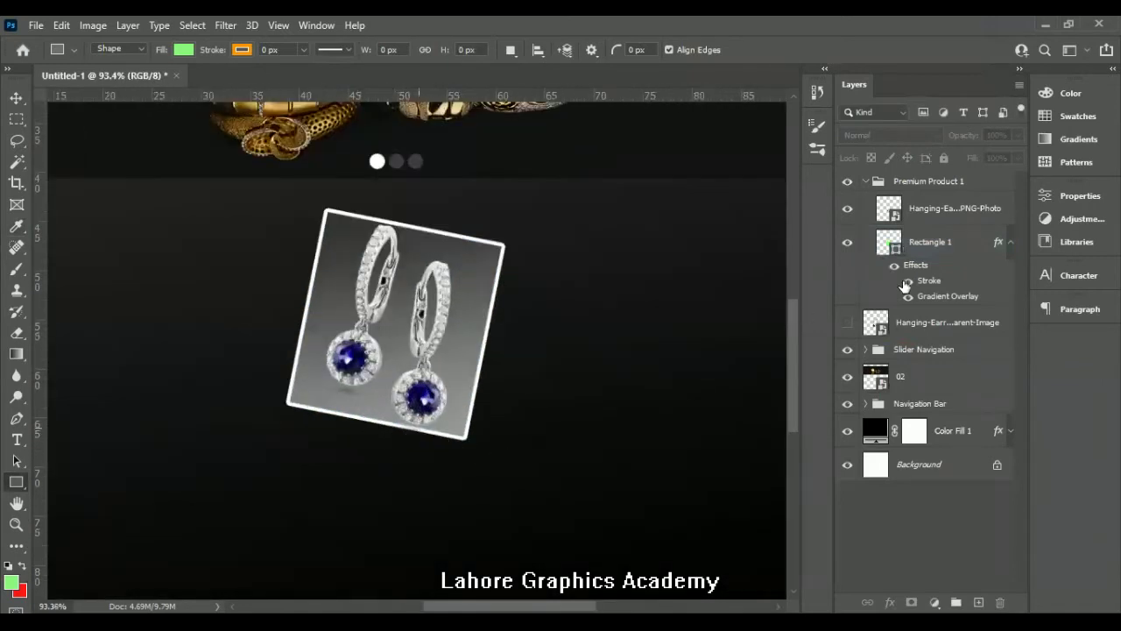
{"action": "left_click", "coordinate": [927, 245]}
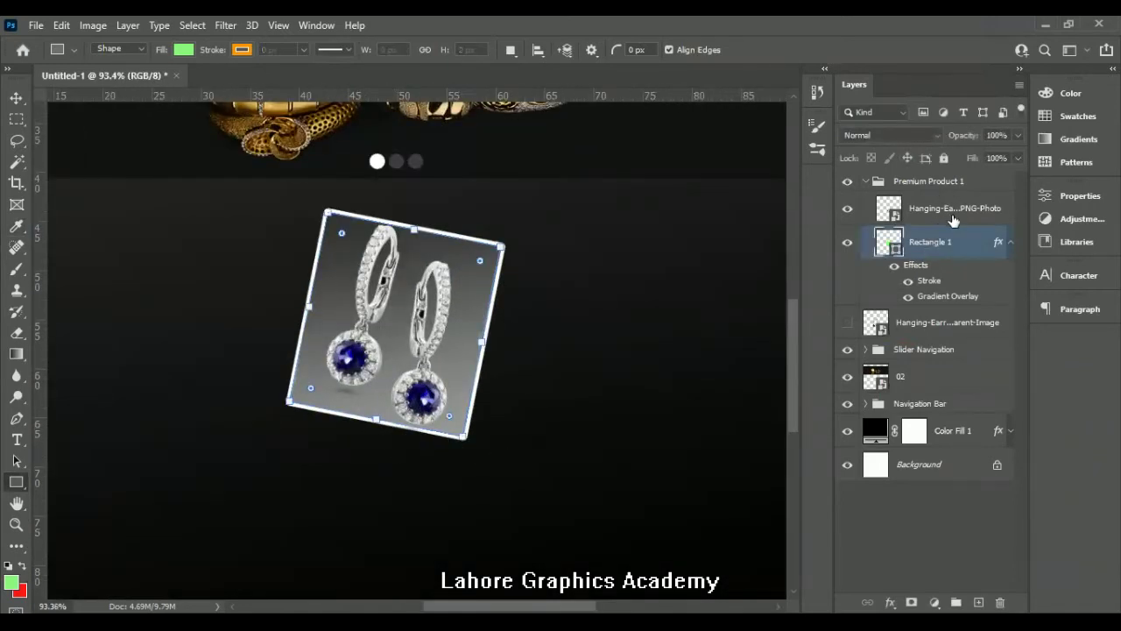
{"action": "left_click", "coordinate": [953, 209]}
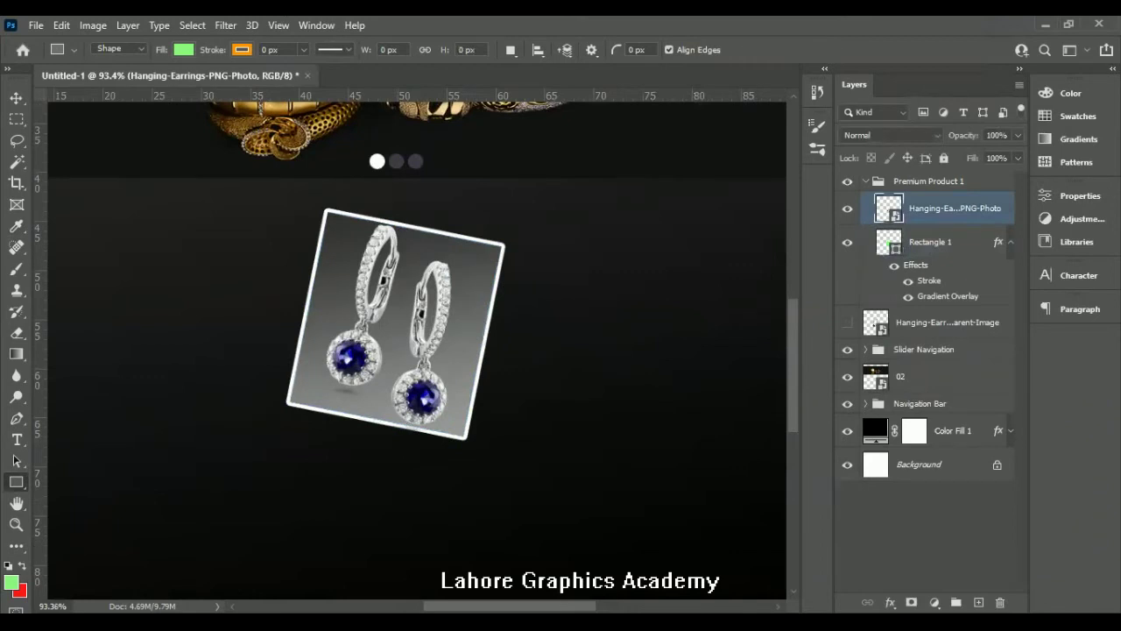
{"action": "left_click", "coordinate": [891, 603]}
{"action": "left_click", "coordinate": [890, 592]}
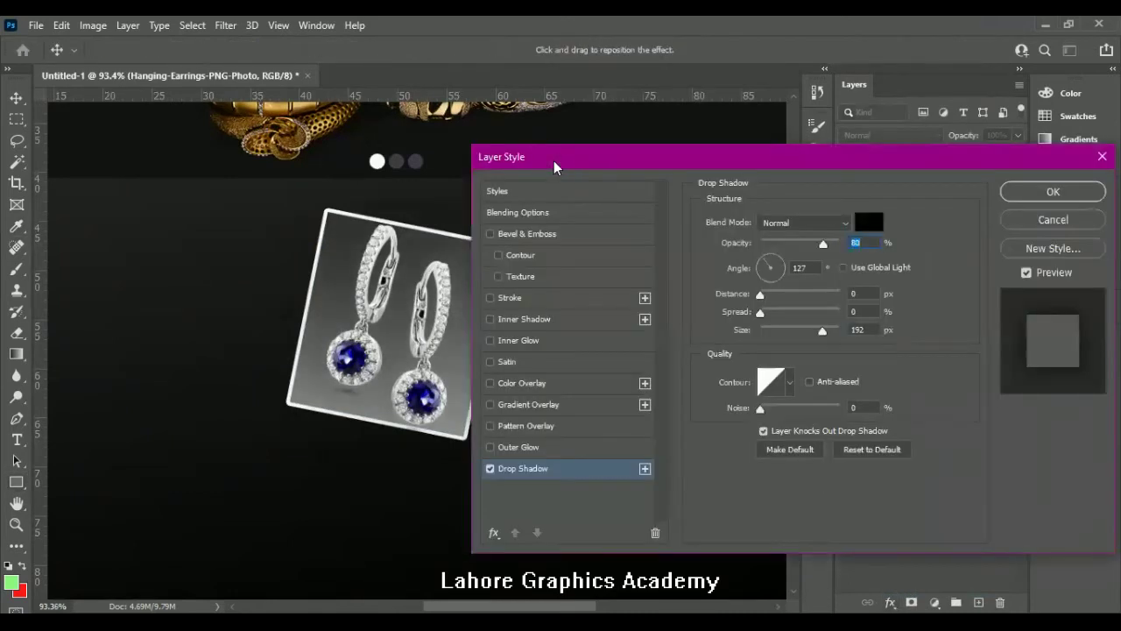
- Set the drop shadow to 80% opacity, 7 px distance, 3% spread, 13 px size
{"action": "left_click_drag", "start_coordinate": [555, 166], "coordinate": [650, 164]}
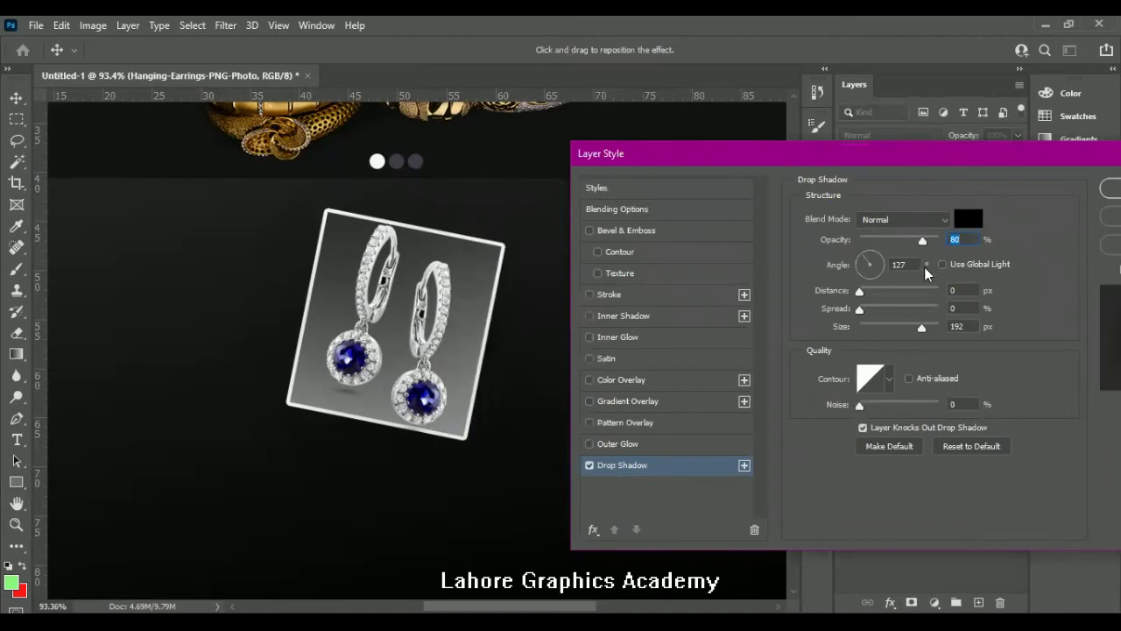
{"action": "mouse_move", "coordinate": [860, 291]}
{"action": "left_mouse_down"}
{"action": "mouse_move", "coordinate": [883, 291]}
{"action": "mouse_move", "coordinate": [881, 309]}
{"action": "left_mouse_up"}
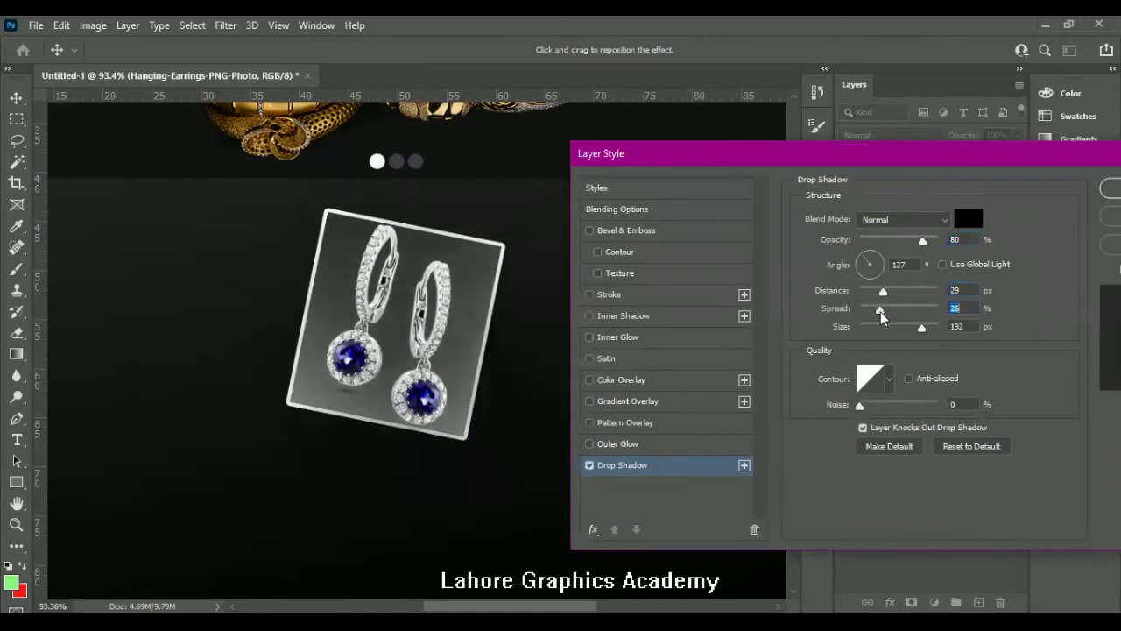
{"action": "left_click", "coordinate": [865, 328]}
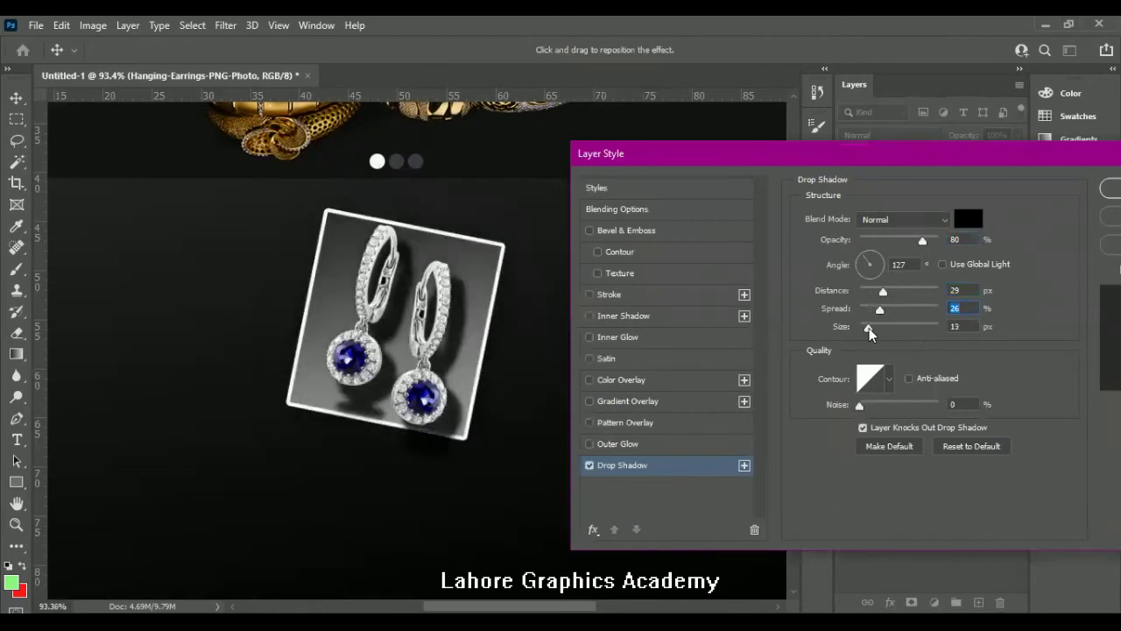
{"action": "mouse_move", "coordinate": [881, 309]}
{"action": "left_mouse_down"}
{"action": "mouse_move", "coordinate": [867, 309]}
{"action": "mouse_move", "coordinate": [865, 291]}
{"action": "mouse_move", "coordinate": [869, 333]}
{"action": "mouse_move", "coordinate": [863, 313]}
{"action": "left_mouse_up"}
{"action": "left_click", "coordinate": [863, 311]}
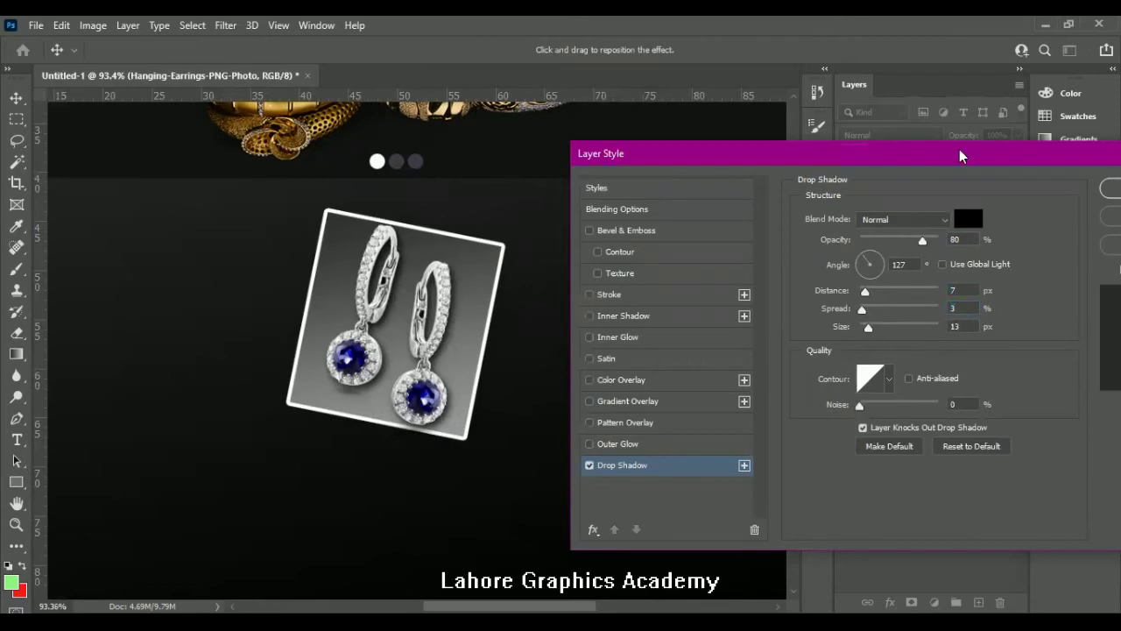
{"action": "left_click_drag", "start_coordinate": [959, 155], "coordinate": [817, 174]}
{"action": "left_click", "coordinate": [1000, 212]}
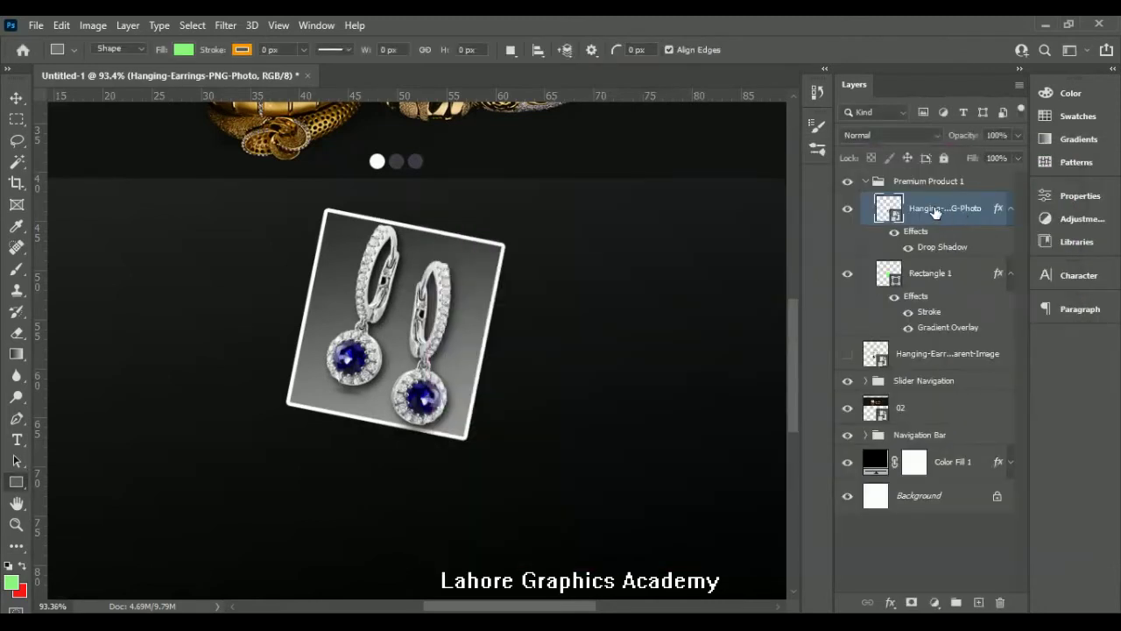
- Clip the earrings photo into the tilted Rectangle 1 frame and fit it inside
{"action": "left_click", "coordinate": [1011, 274]}
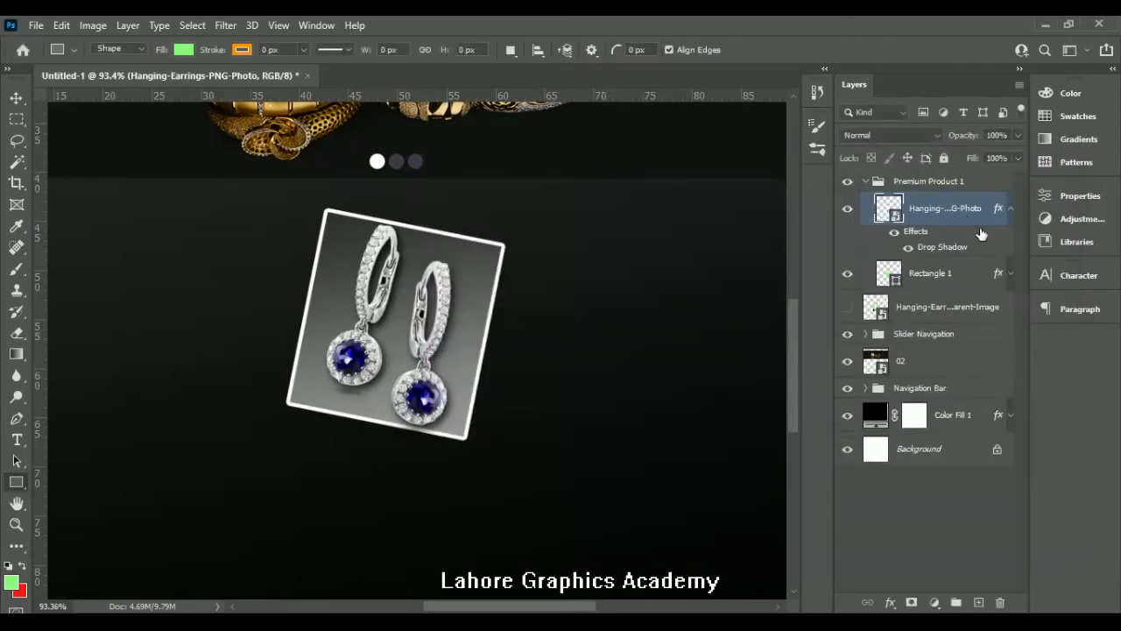
{"action": "left_click", "coordinate": [1011, 210]}
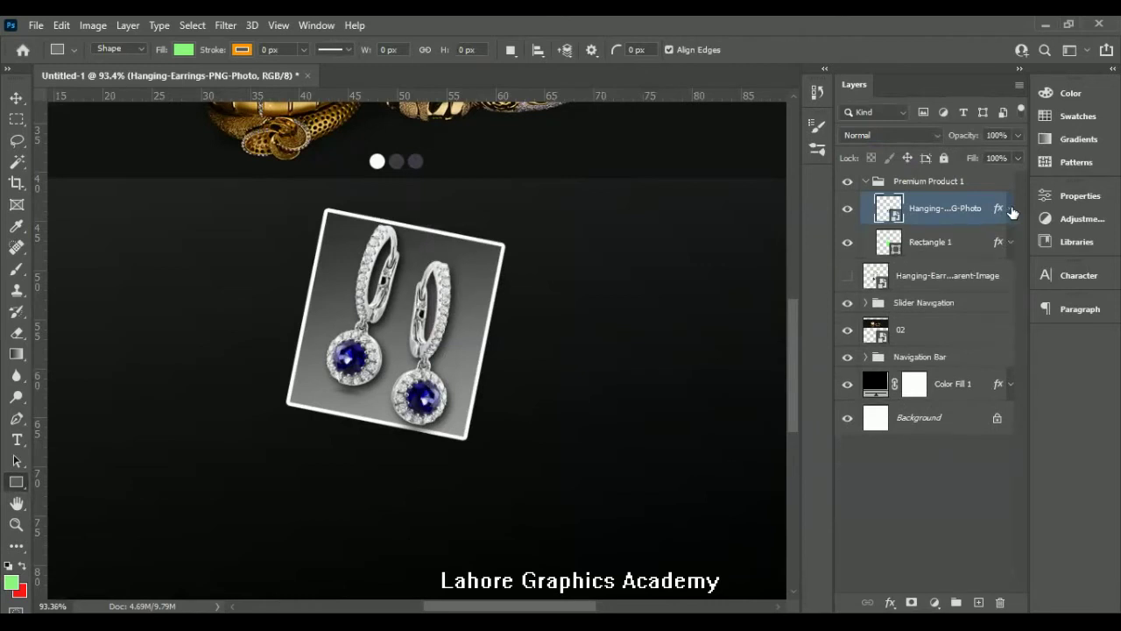
{"action": "left_click", "coordinate": [934, 225], "text": "alt"}
{"action": "key", "text": "ctrl+t"}
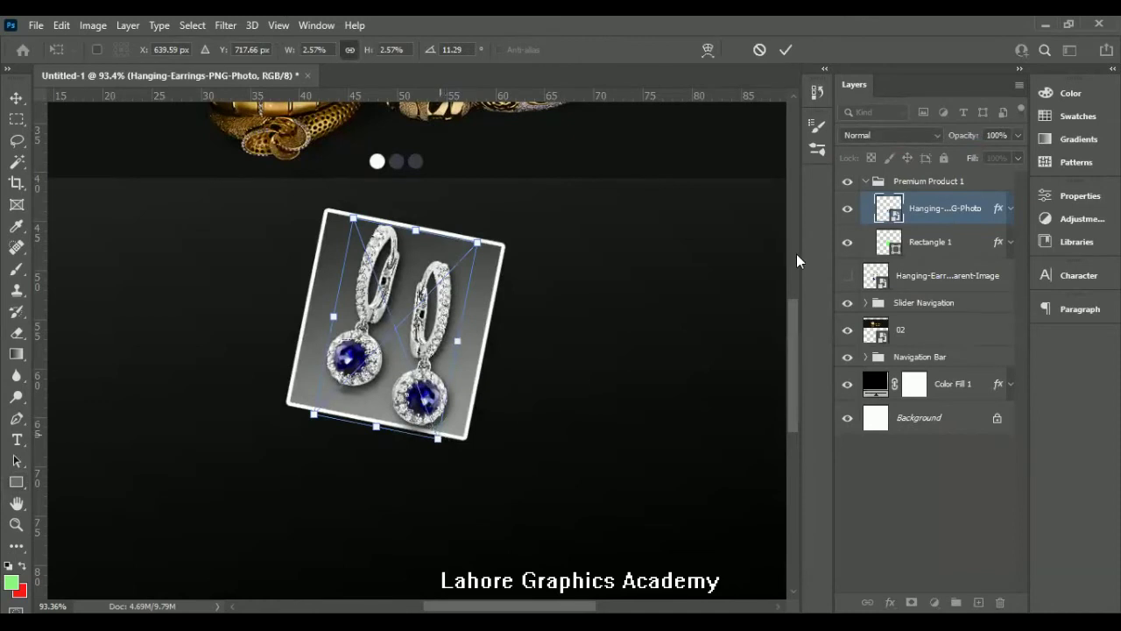
{"action": "key", "text": "Return"}
{"action": "key", "text": "u"}
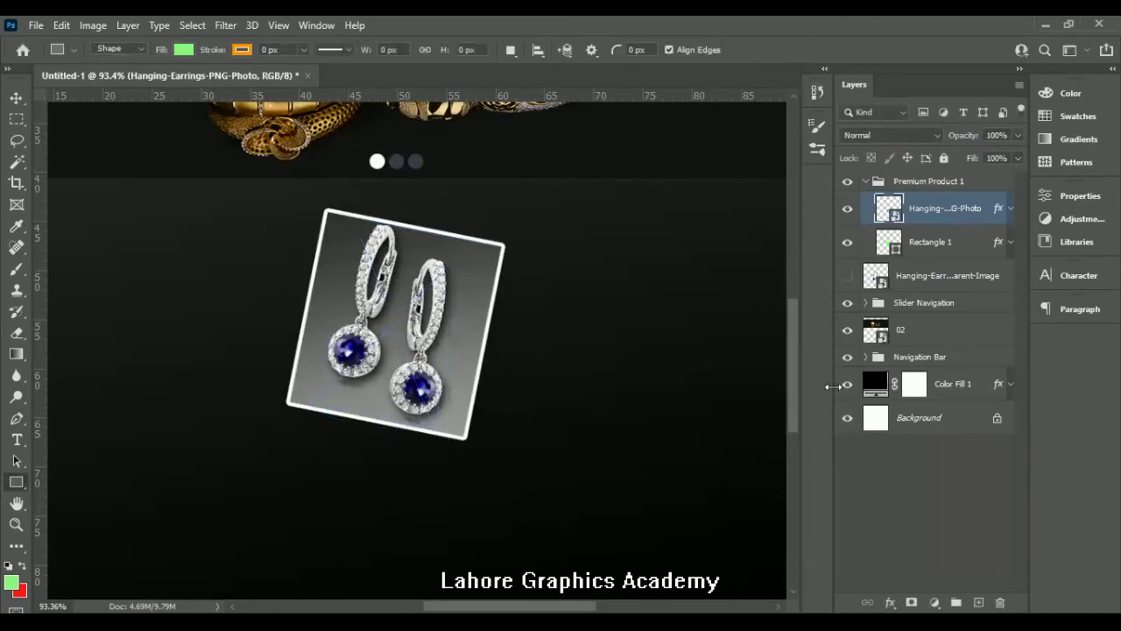
{"action": "left_click", "coordinate": [866, 181]}
{"action": "left_click", "coordinate": [912, 184]}
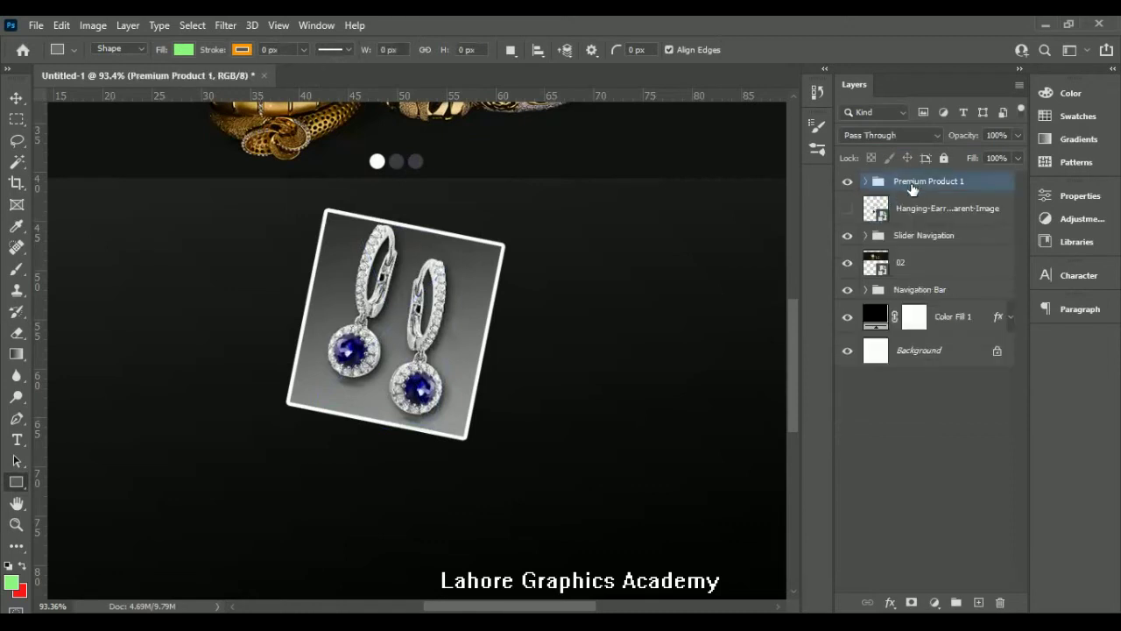
- Duplicate Premium Product 1 and rename the copy 'Premium Produc t2'
{"action": "key", "text": "ctrl+j"}
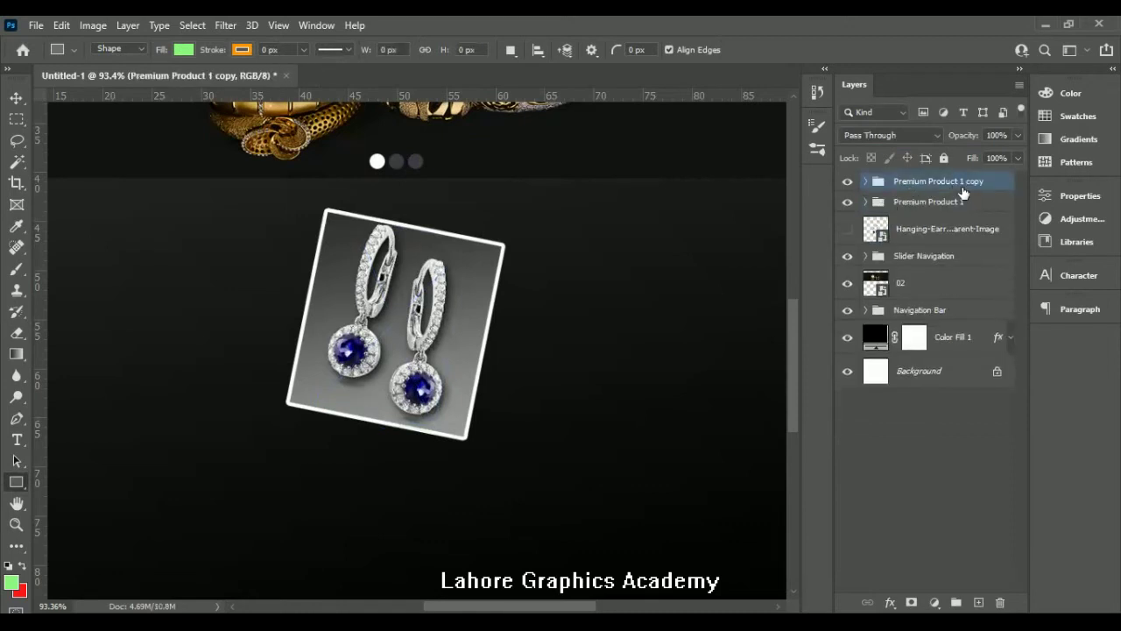
{"action": "key", "text": "ctrl+t"}
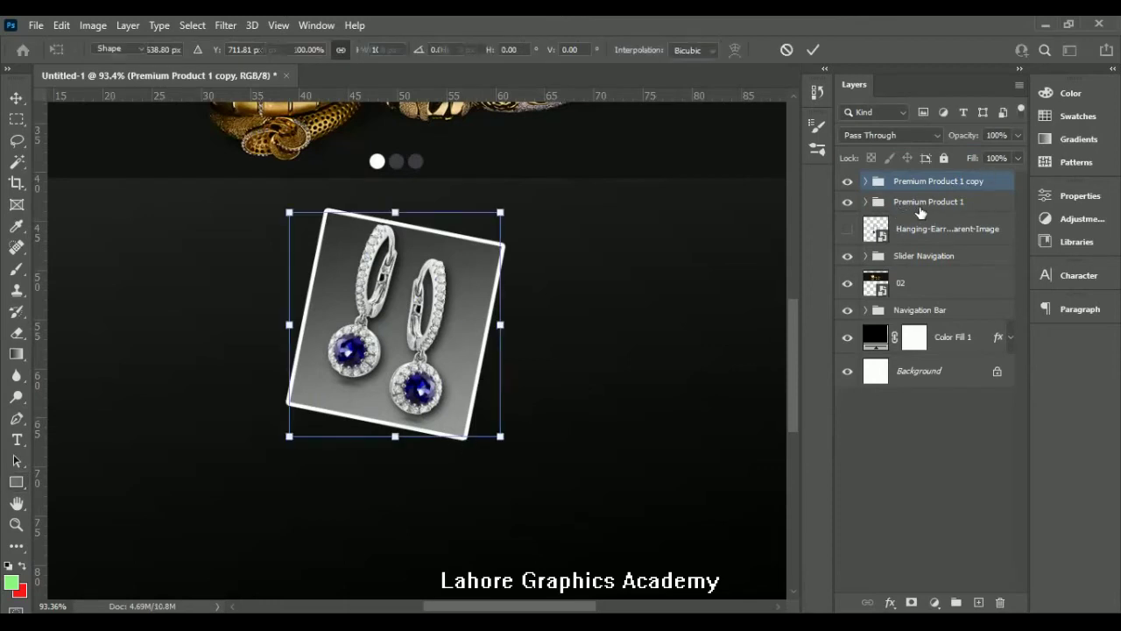
{"action": "key", "text": "Return"}
{"action": "left_click", "coordinate": [929, 201]}
{"action": "double_click", "coordinate": [965, 183]}
{"action": "left_click", "coordinate": [966, 183]}
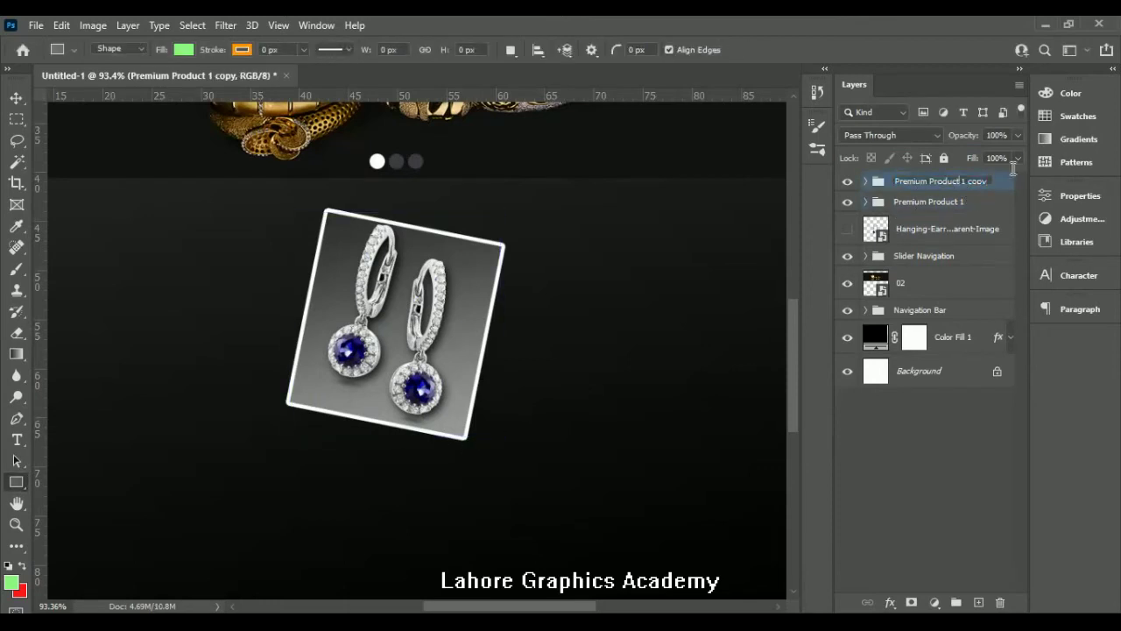
{"action": "key", "text": "BackSpace"}
{"action": "key", "text": "BackSpace"}
{"action": "key", "text": "BackSpace"}
{"action": "type", "text": "2"}
{"action": "key", "text": "Left"}
{"action": "left_click", "coordinate": [932, 197]}
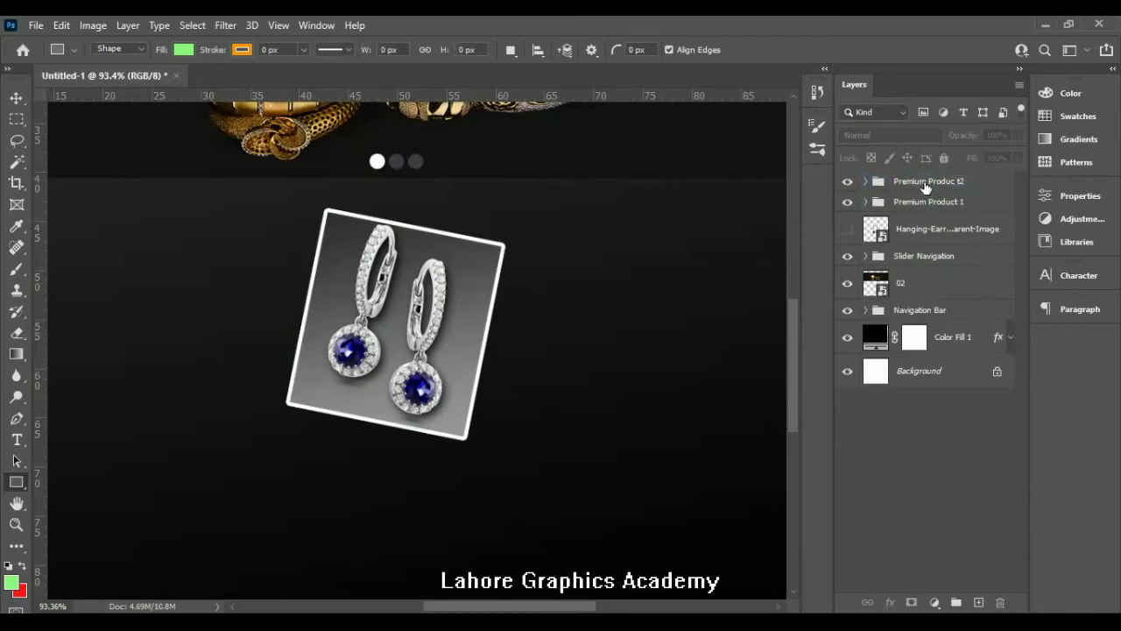
- Place Premium Produc t2 behind the first tile, rotated about -25° and shifted left
{"action": "left_click_drag", "start_coordinate": [931, 217], "coordinate": [934, 205]}
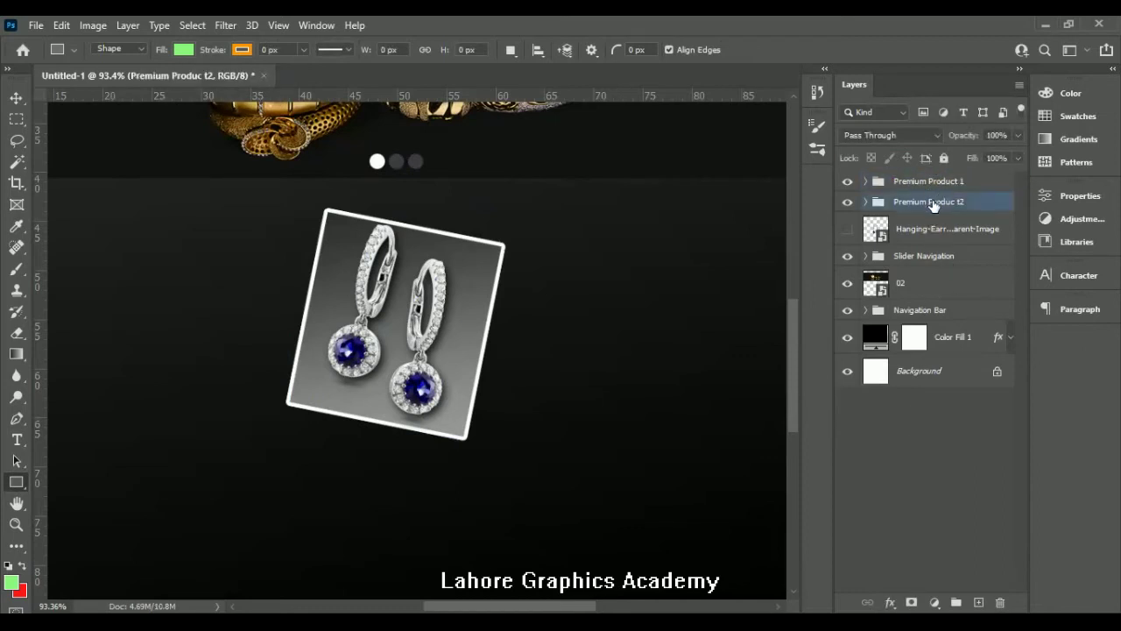
{"action": "key", "text": "ctrl+t"}
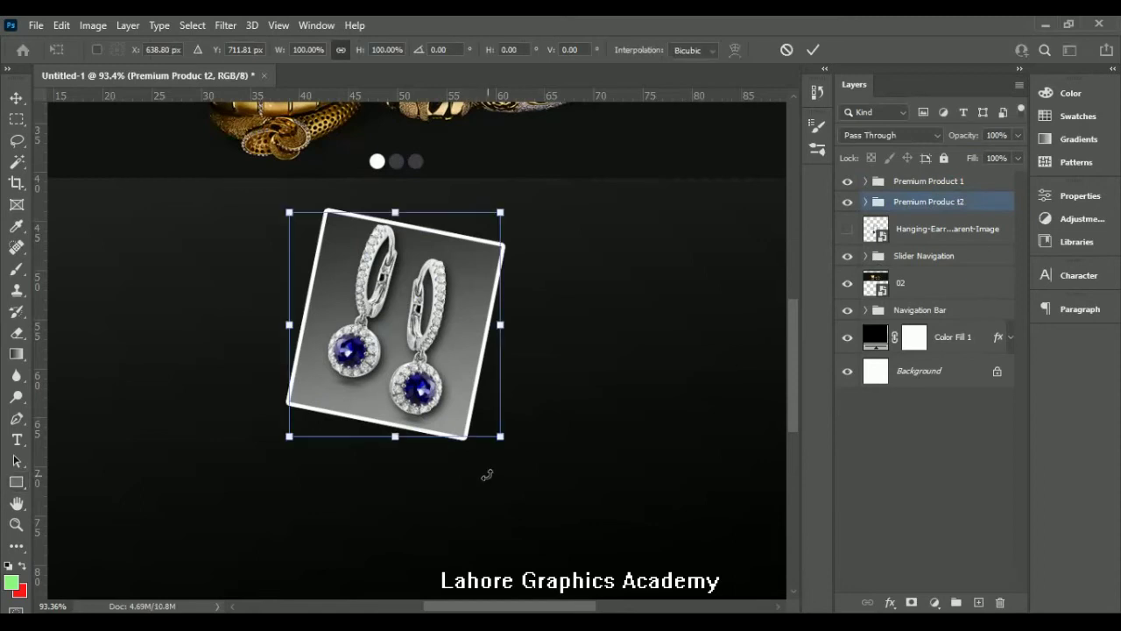
{"action": "left_click_drag", "start_coordinate": [546, 430], "coordinate": [565, 409]}
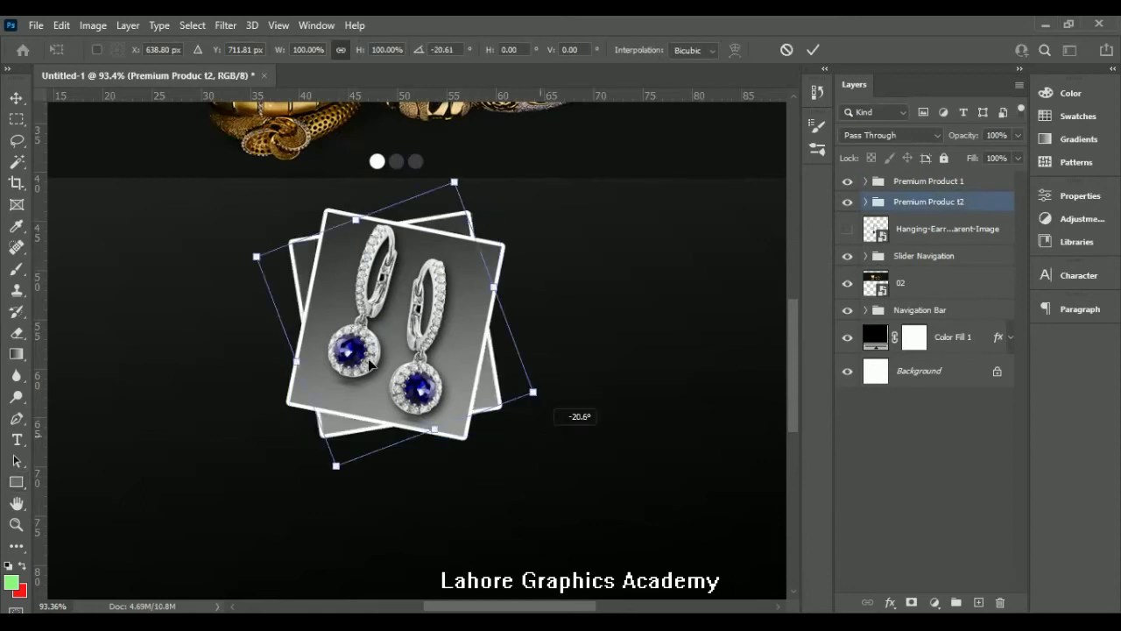
{"action": "mouse_move", "coordinate": [369, 366]}
{"action": "left_mouse_down"}
{"action": "mouse_move", "coordinate": [308, 273]}
{"action": "mouse_move", "coordinate": [268, 285]}
{"action": "left_mouse_up"}
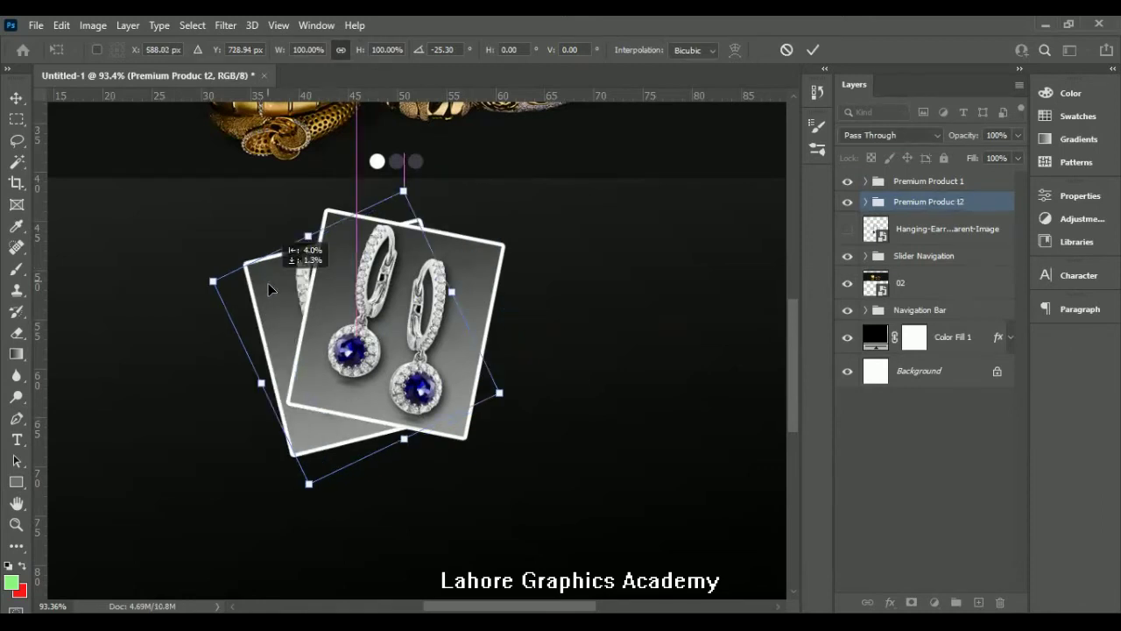
{"action": "left_click_drag", "start_coordinate": [268, 283], "coordinate": [268, 287]}
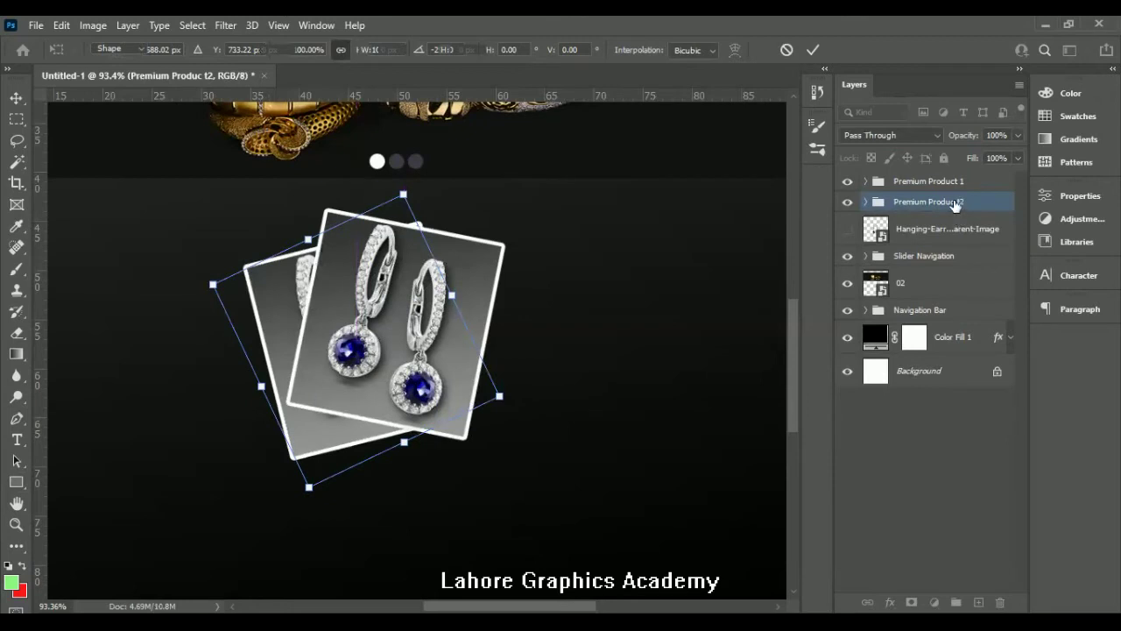
{"action": "key", "text": "Return"}
{"action": "left_click", "coordinate": [865, 202]}
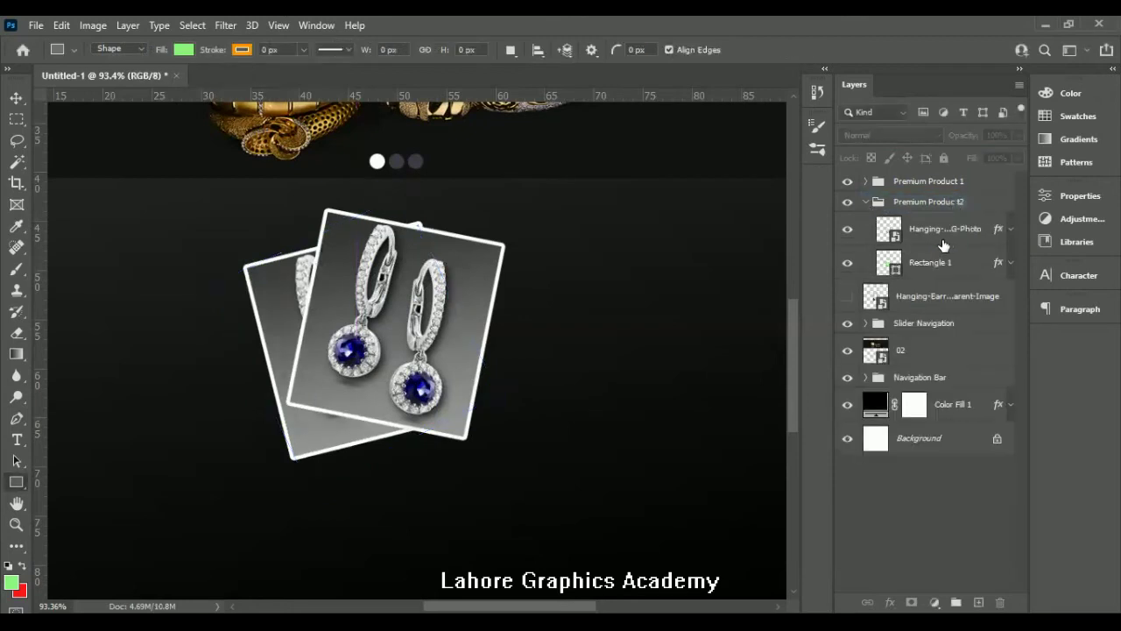
{"action": "left_click", "coordinate": [939, 231]}
{"action": "key", "text": "v"}
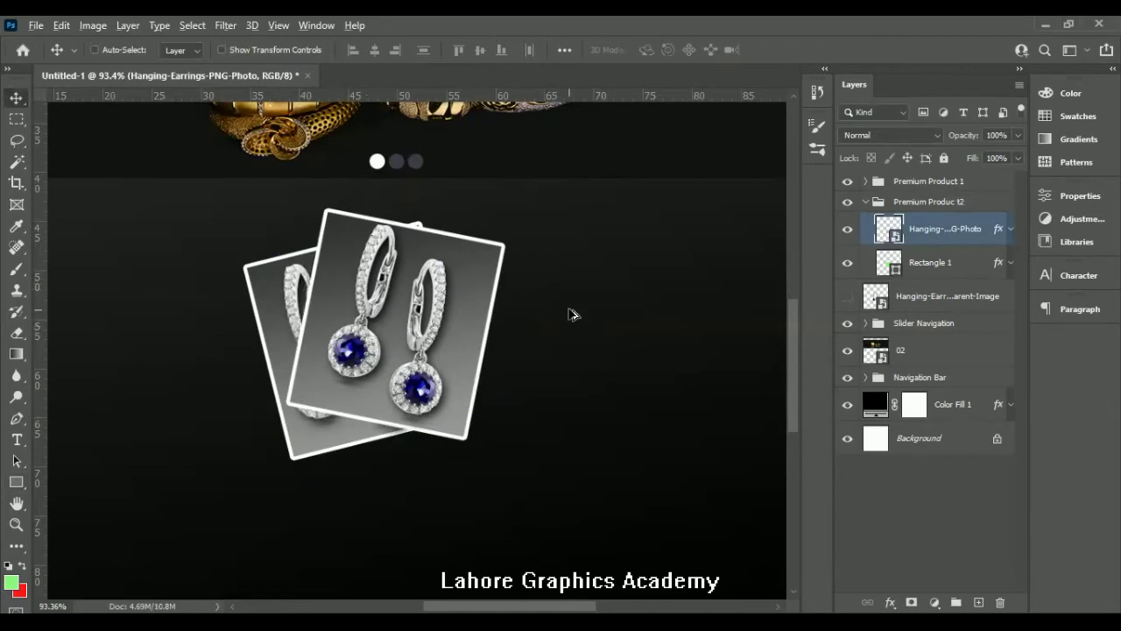
- Delete the hidden leftover earrings layer
{"action": "scroll", "coordinate": [570, 313], "scroll_direction": "down", "scroll_amount": 2}
{"action": "scroll", "coordinate": [570, 317], "scroll_direction": "down", "scroll_amount": 2}
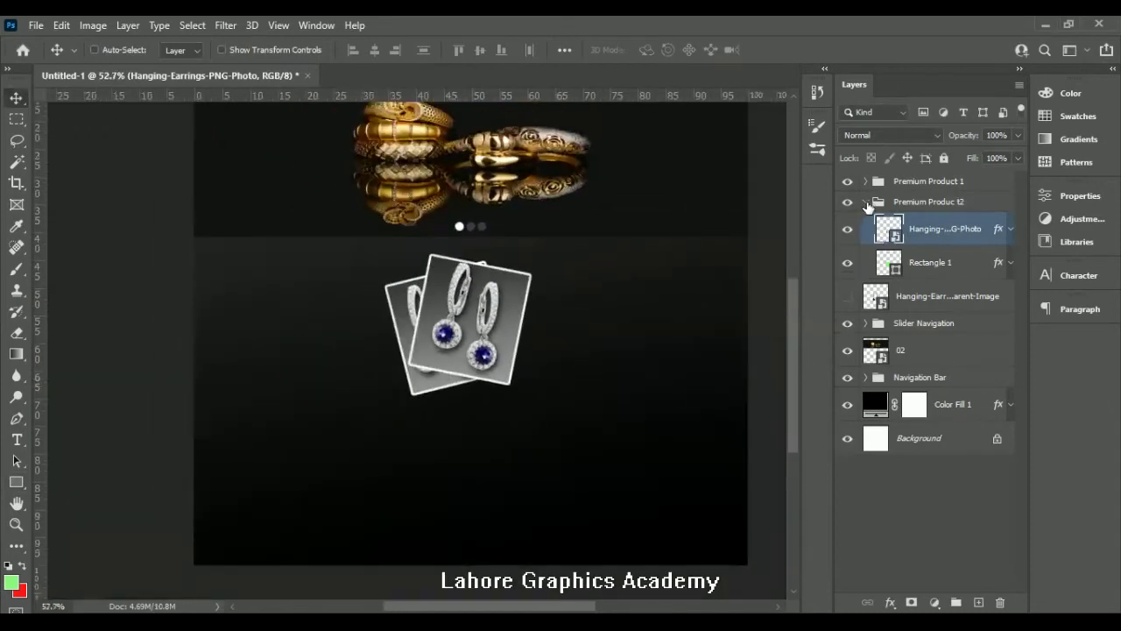
{"action": "left_click", "coordinate": [865, 202]}
{"action": "left_click", "coordinate": [917, 231]}
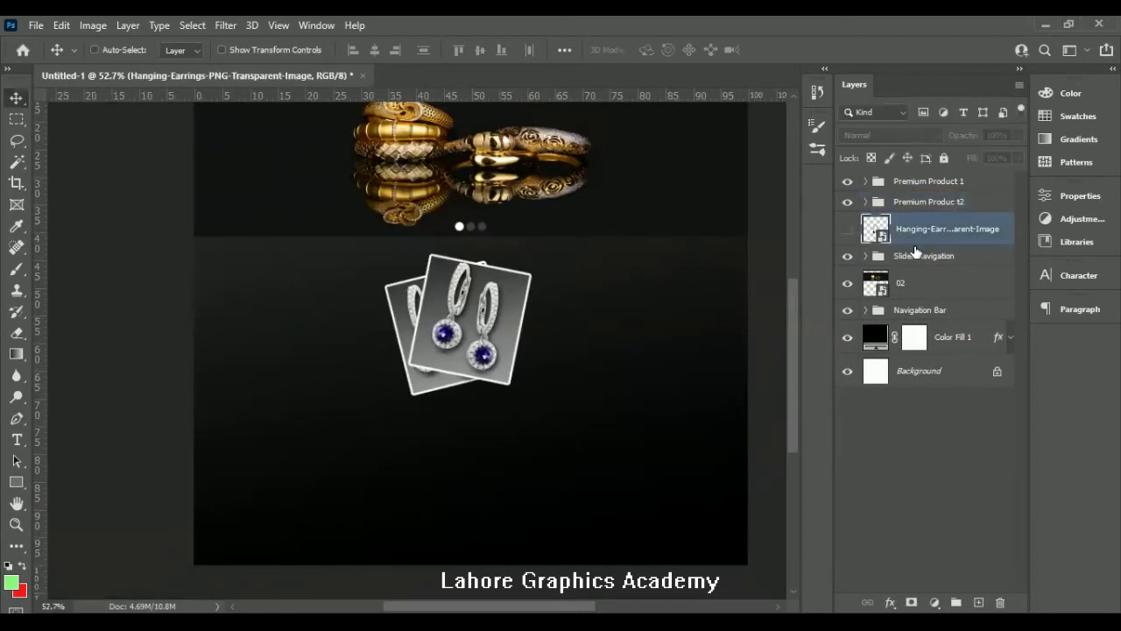
{"action": "key", "text": "Delete"}
- Group both product tiles into one new group, named 'Premium Pri=odcut' as typed
{"action": "left_click", "coordinate": [938, 181]}
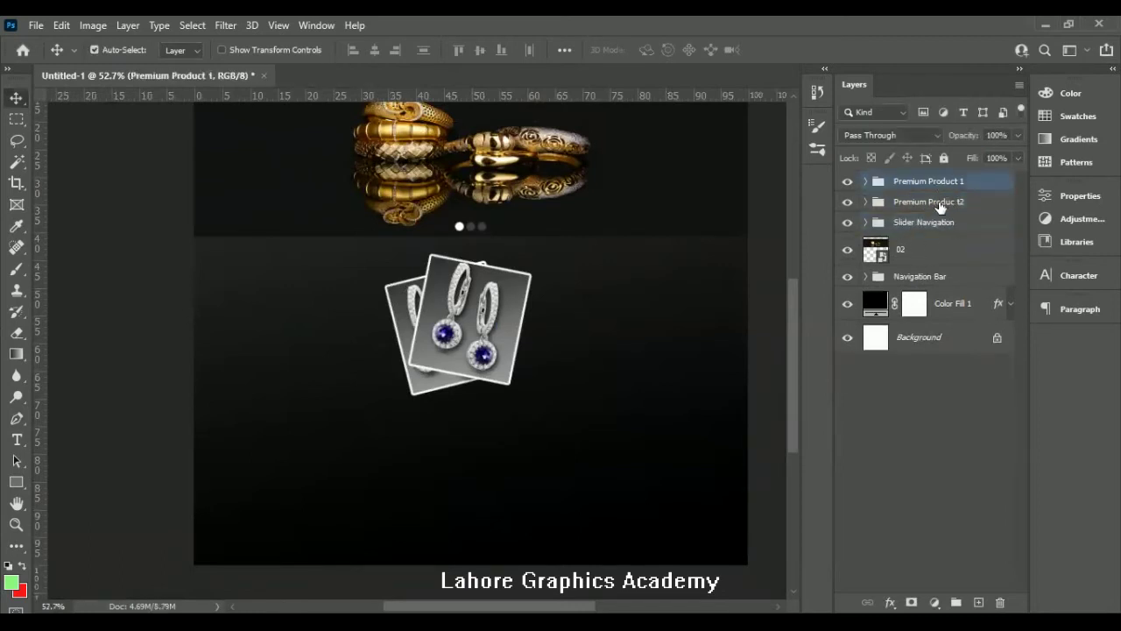
{"action": "left_click", "coordinate": [937, 201], "text": "ctrl"}
{"action": "key", "text": "ctrl+g"}
{"action": "double_click", "coordinate": [923, 180]}
{"action": "type", "text": "Premium Prodcut"}
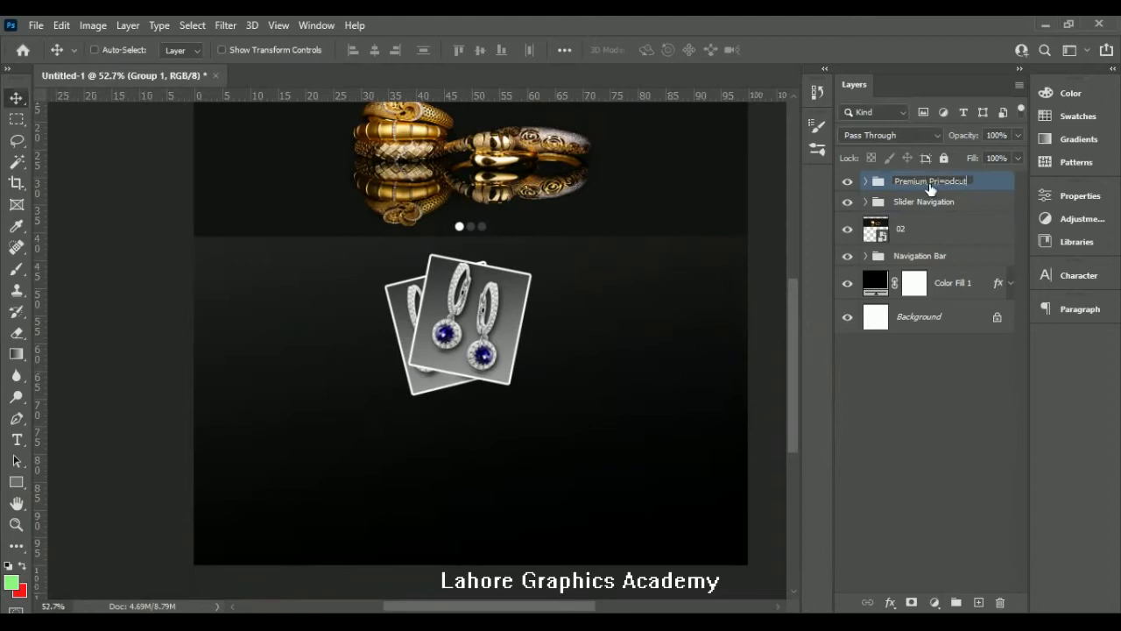
{"action": "key", "text": "Return"}
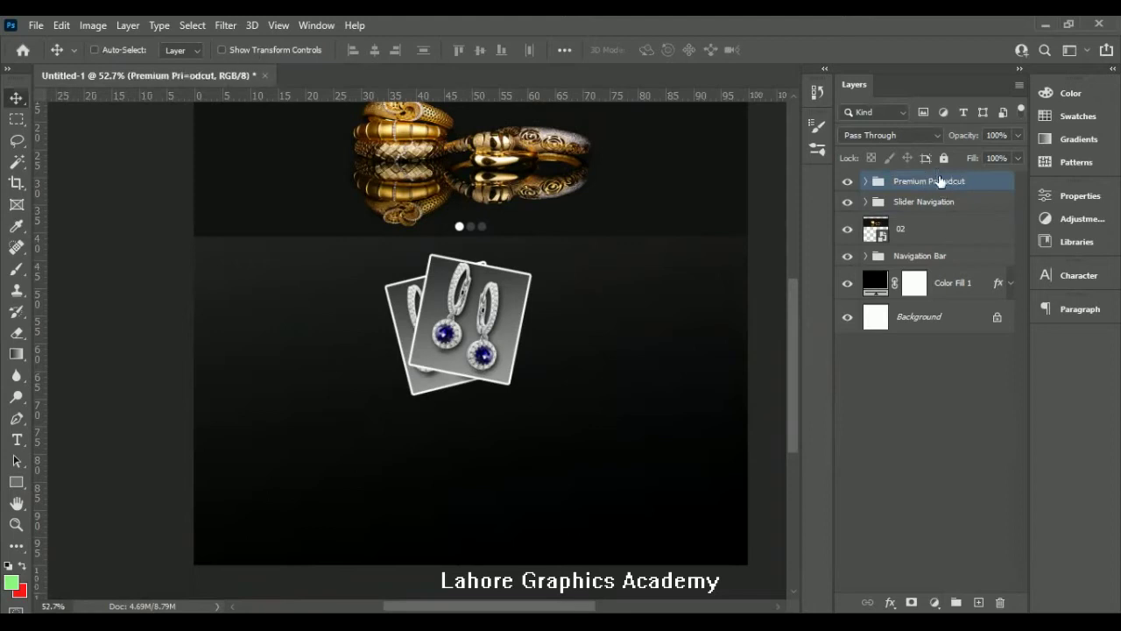
- Centre the product tiles group horizontally on the page against the Background
{"action": "left_click", "coordinate": [908, 312], "text": "ctrl"}
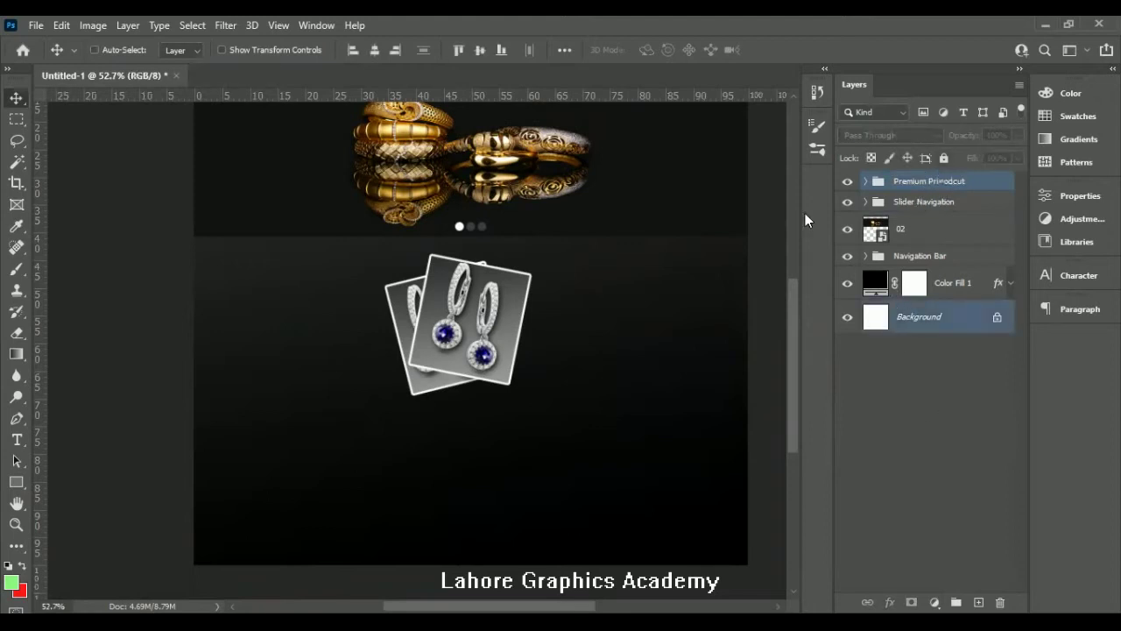
{"action": "left_click", "coordinate": [374, 52]}
{"action": "key", "text": "ctrl+minus"}
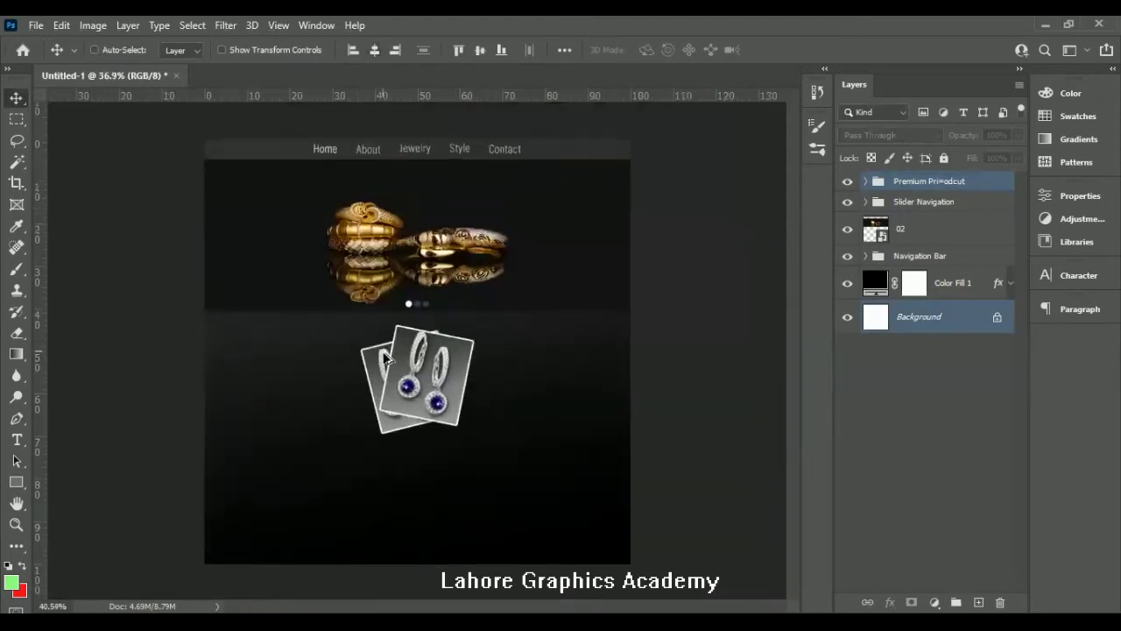
{"action": "scroll", "coordinate": [385, 359], "scroll_direction": "up", "scroll_amount": 1}
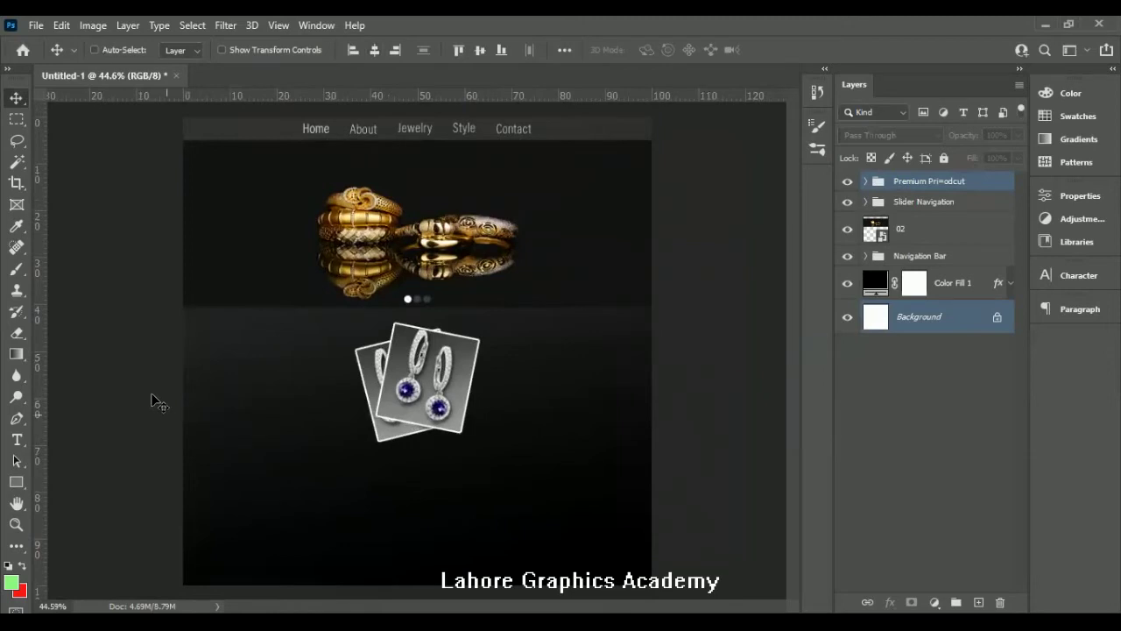
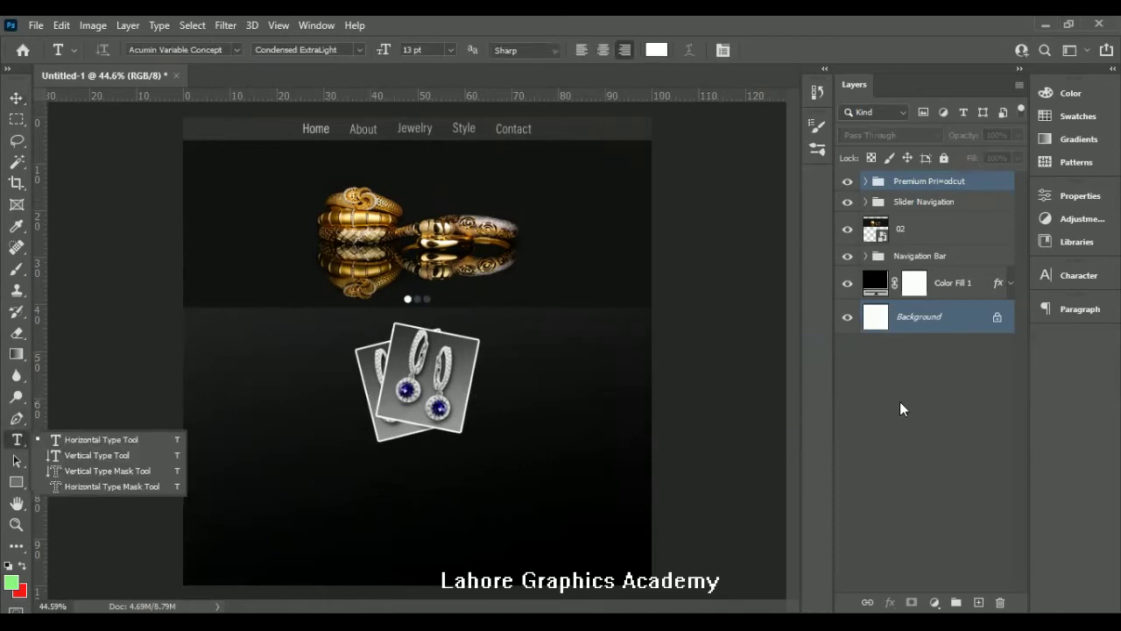
- Add a 'Welcome' heading in the dark section, left of the earrings image
{"action": "left_click", "coordinate": [903, 409]}
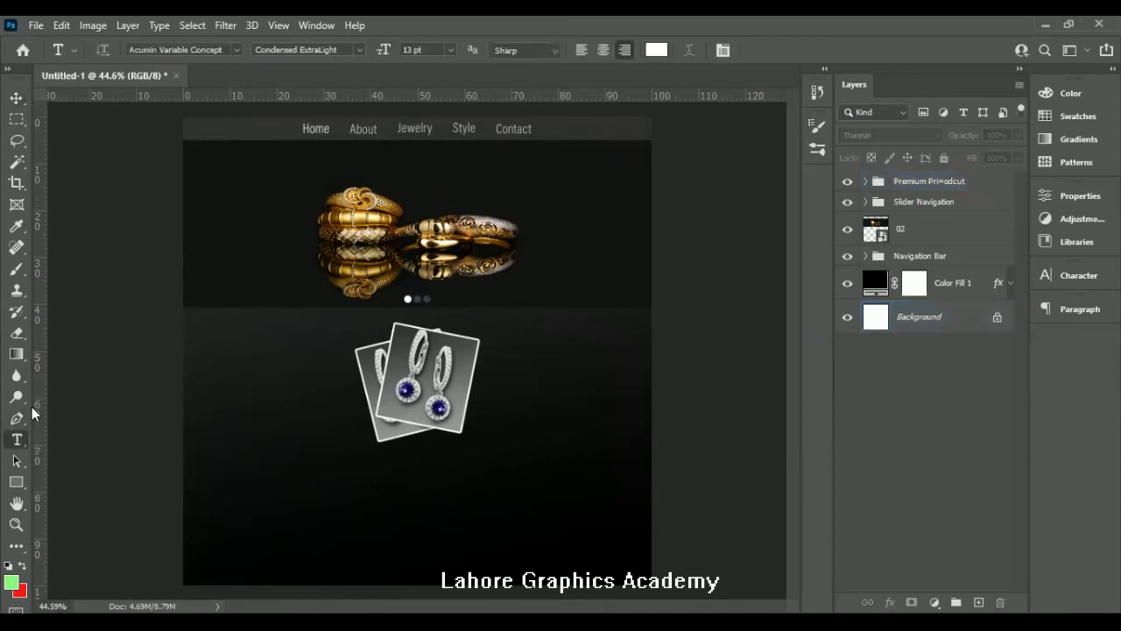
{"action": "left_click", "coordinate": [232, 351]}
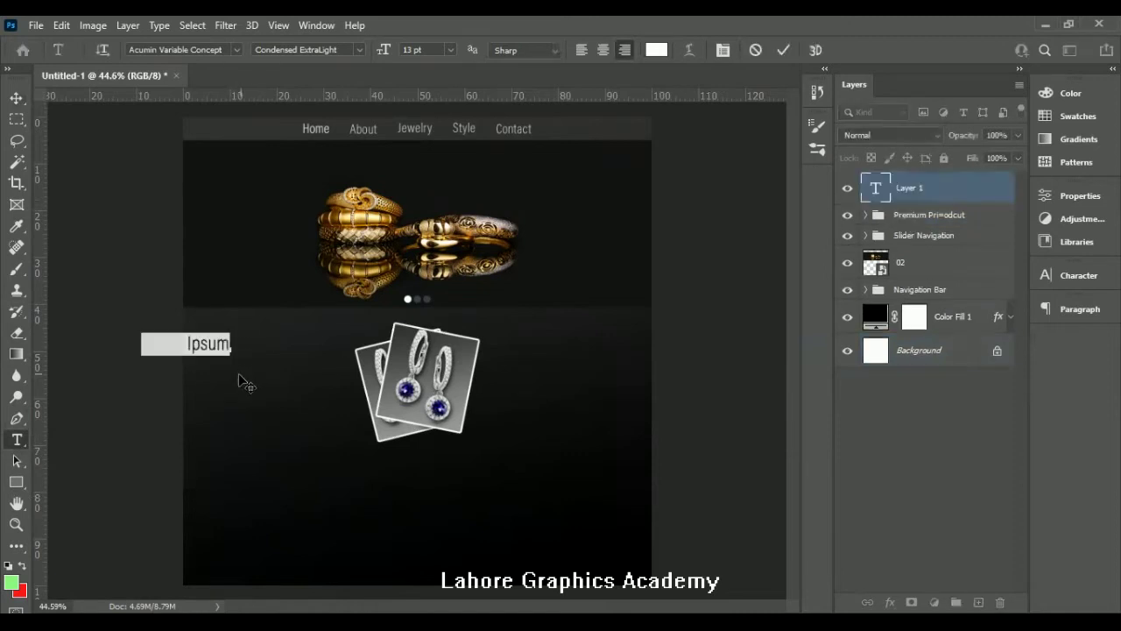
{"action": "type", "text": "Welcome"}
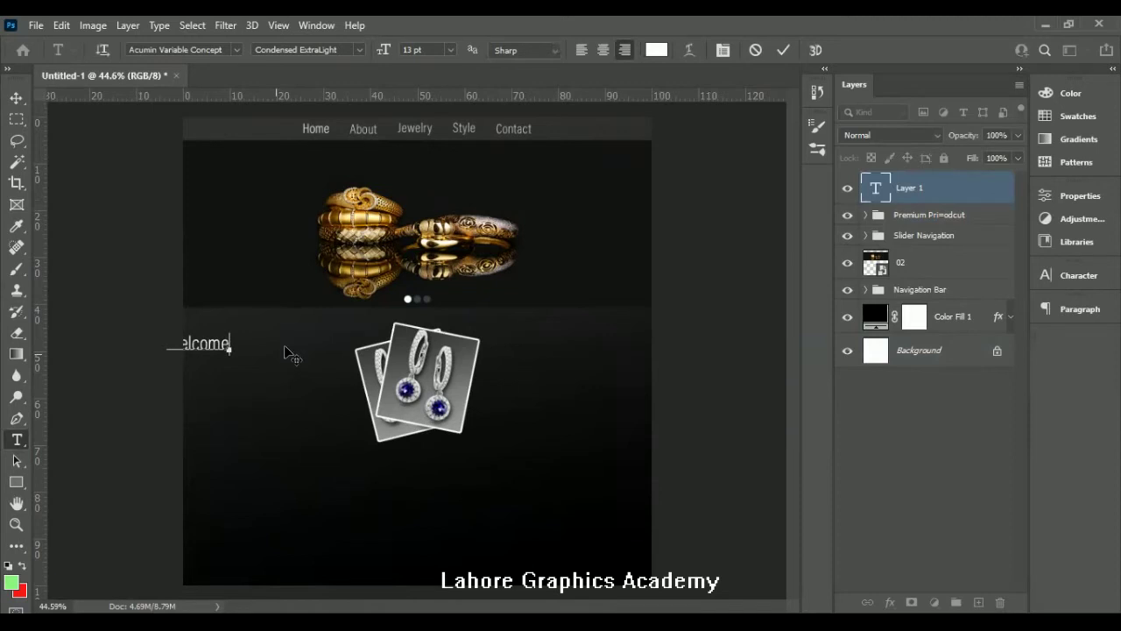
{"action": "key", "text": "Tab"}
{"action": "key", "text": "BackSpace"}
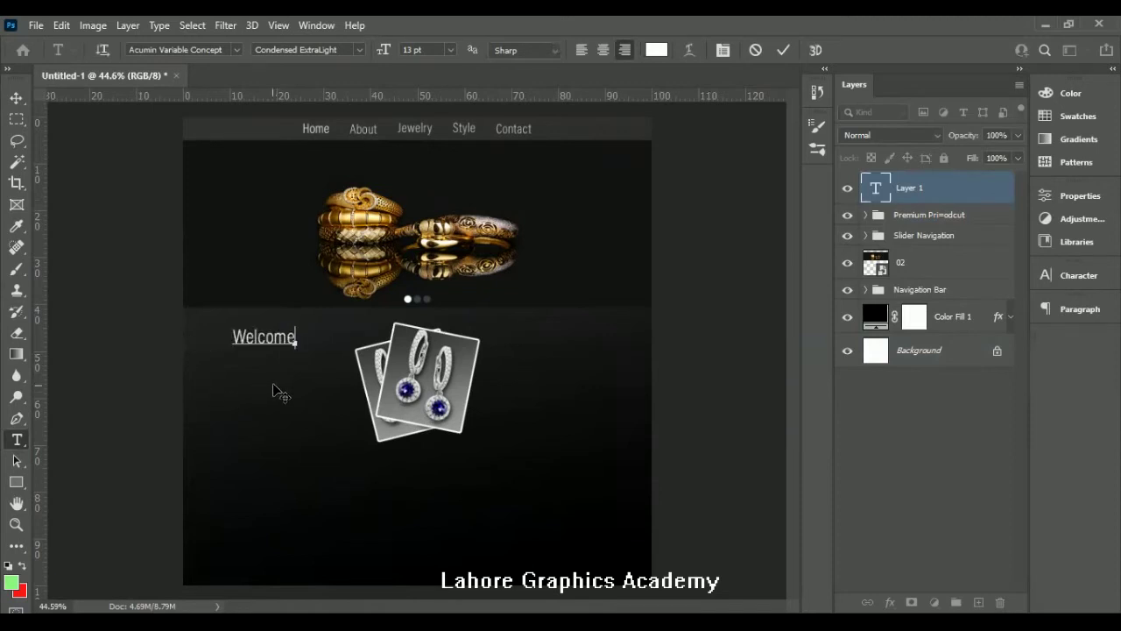
{"action": "left_click", "coordinate": [785, 52]}
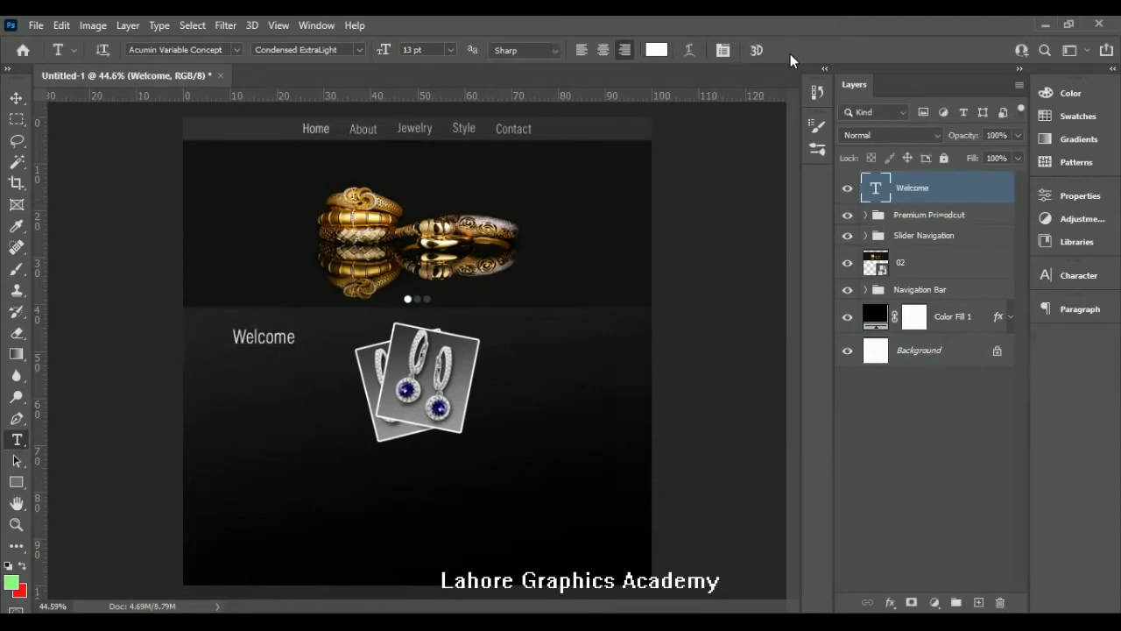
{"action": "left_click", "coordinate": [16, 482]}
{"action": "right_click", "coordinate": [15, 482]}
- Draw a 3 px thick horizontal line directly under the Welcome heading
{"action": "left_click", "coordinate": [93, 546]}
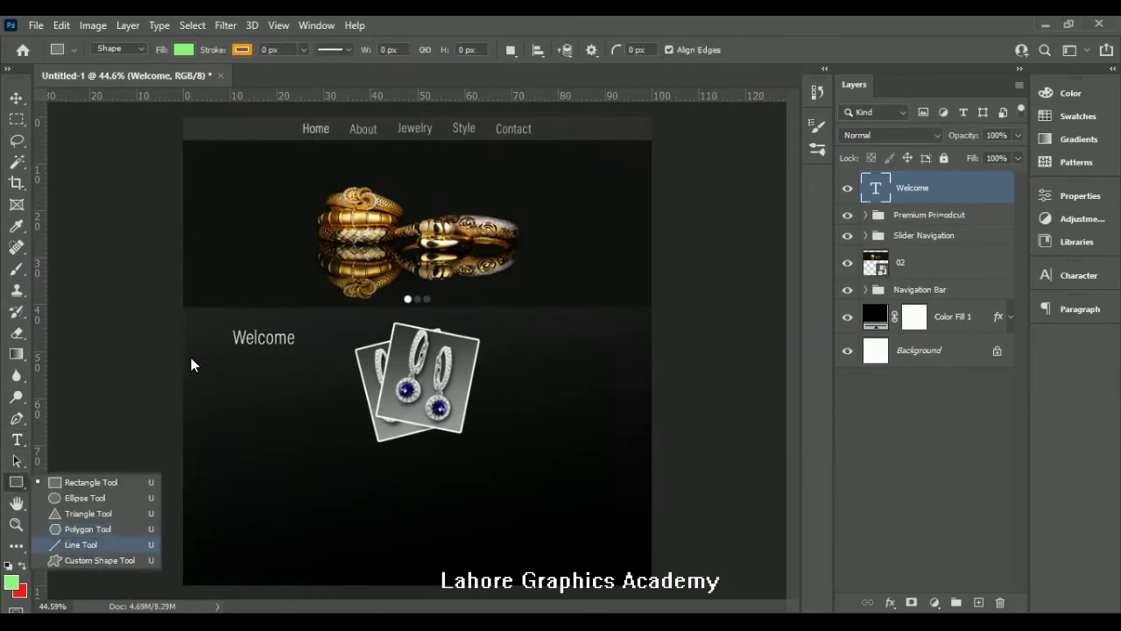
{"action": "left_click_drag", "start_coordinate": [223, 359], "coordinate": [345, 355]}
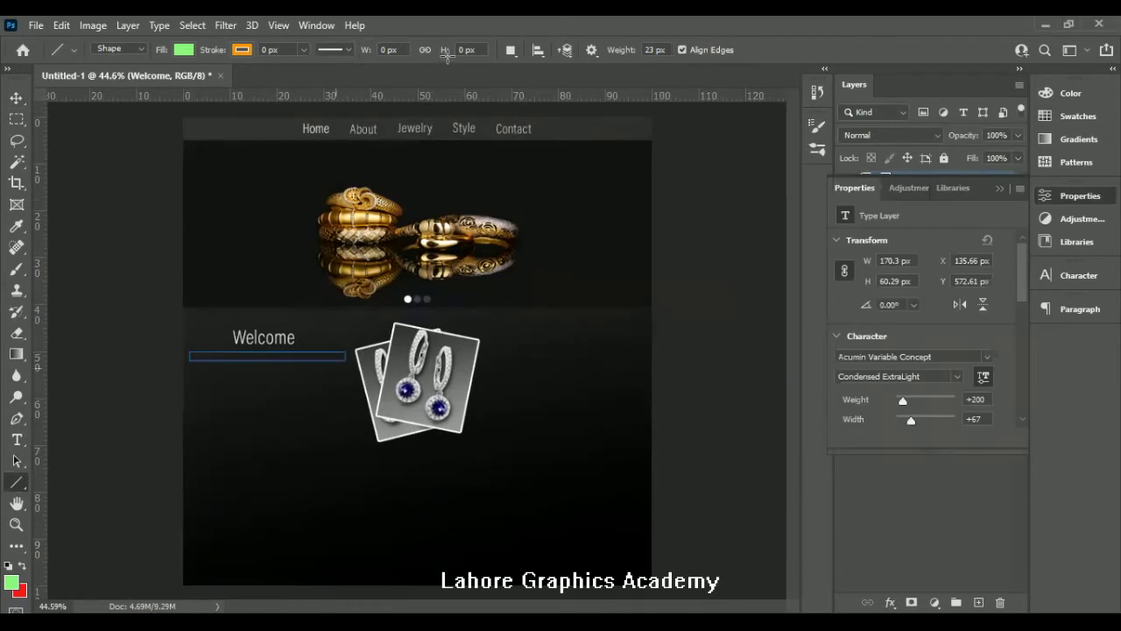
{"action": "left_click", "coordinate": [1003, 187]}
{"action": "left_click_drag", "start_coordinate": [442, 54], "coordinate": [423, 54]}
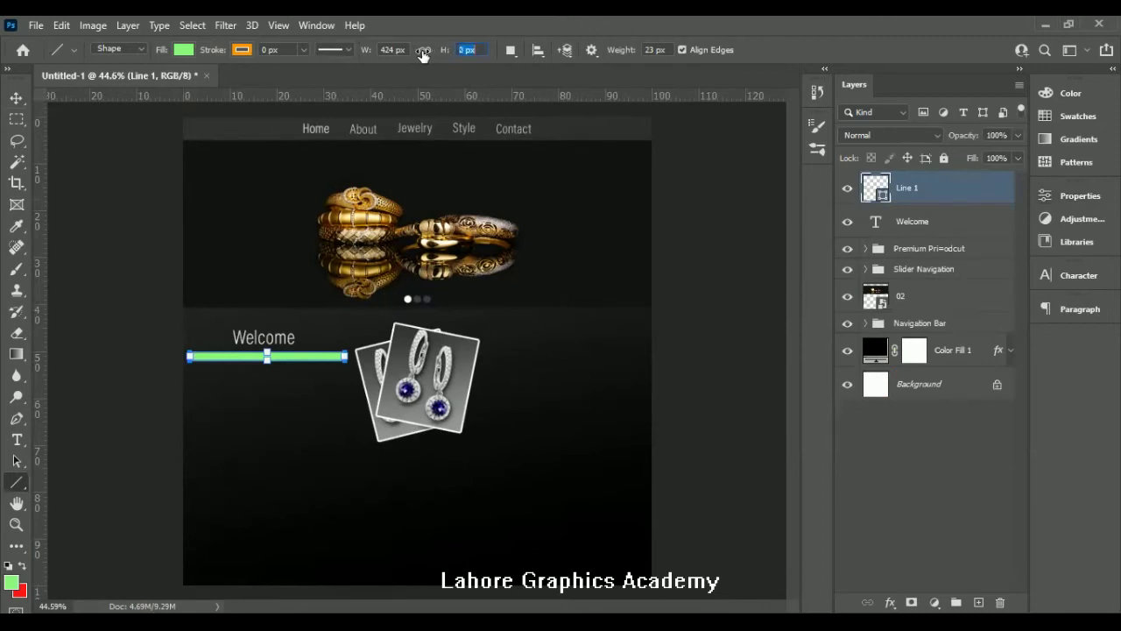
{"action": "left_click", "coordinate": [860, 451]}
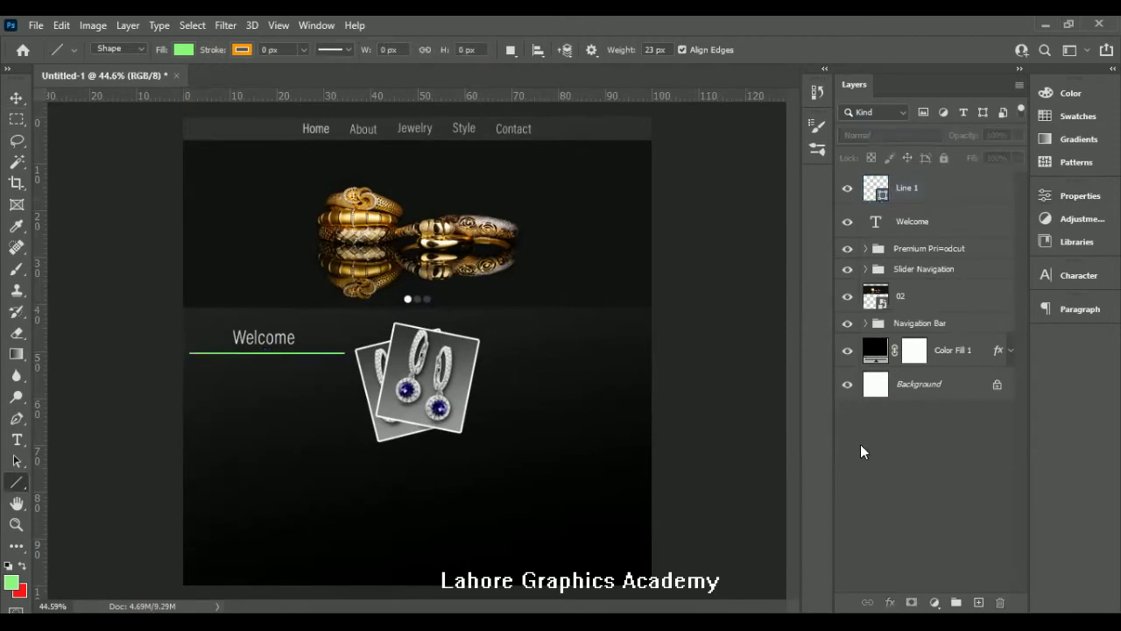
{"action": "left_click", "coordinate": [907, 195]}
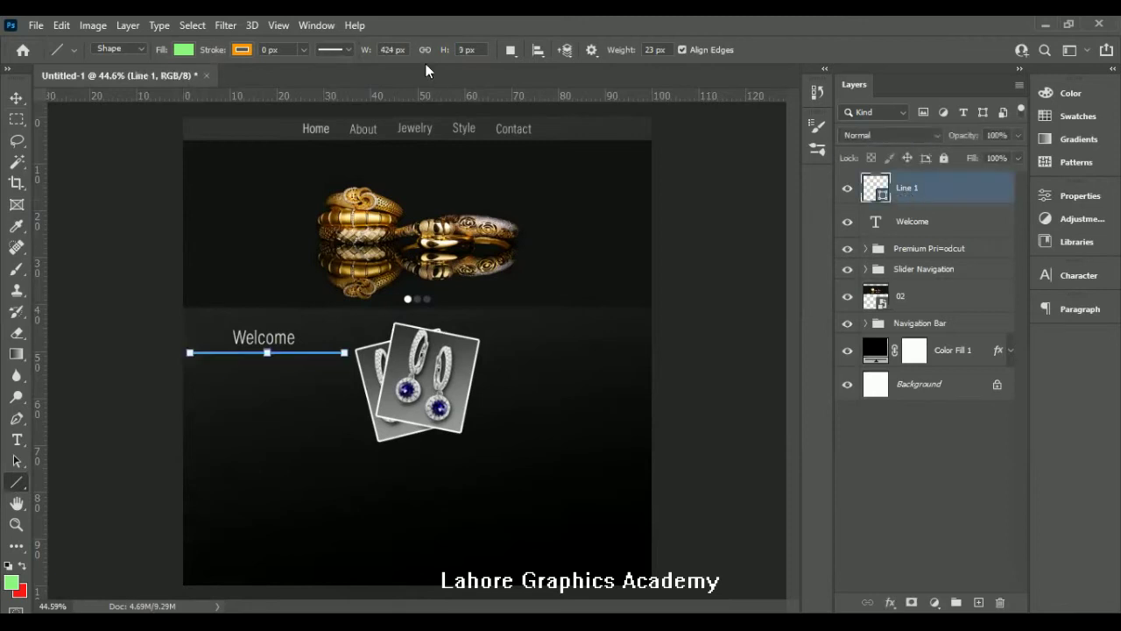
{"action": "left_click", "coordinate": [348, 50]}
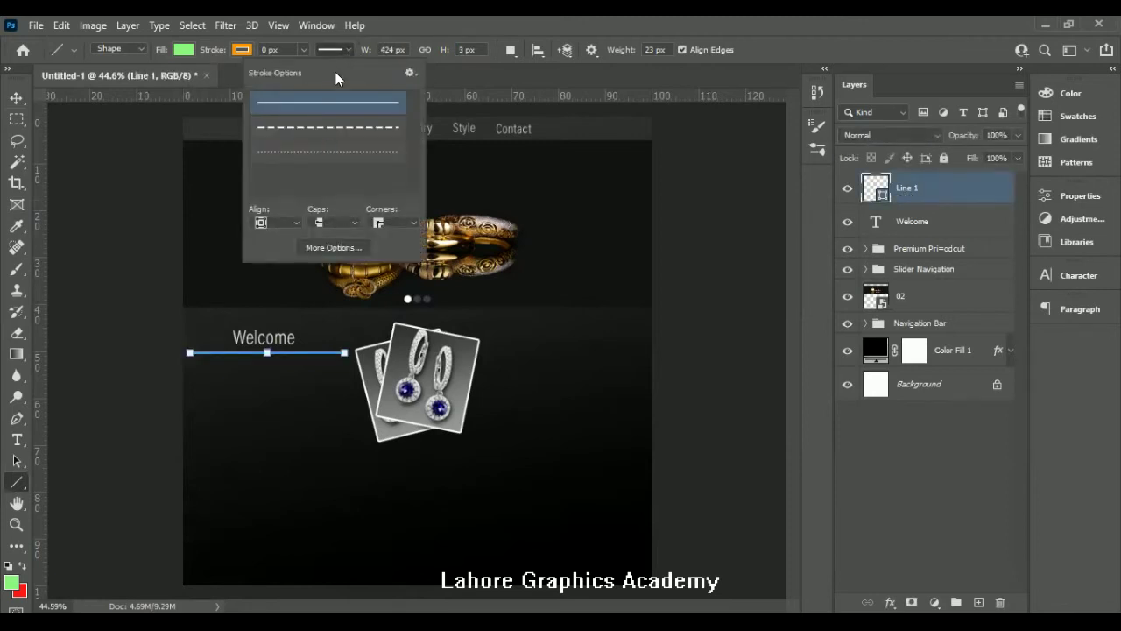
{"action": "left_click", "coordinate": [355, 63]}
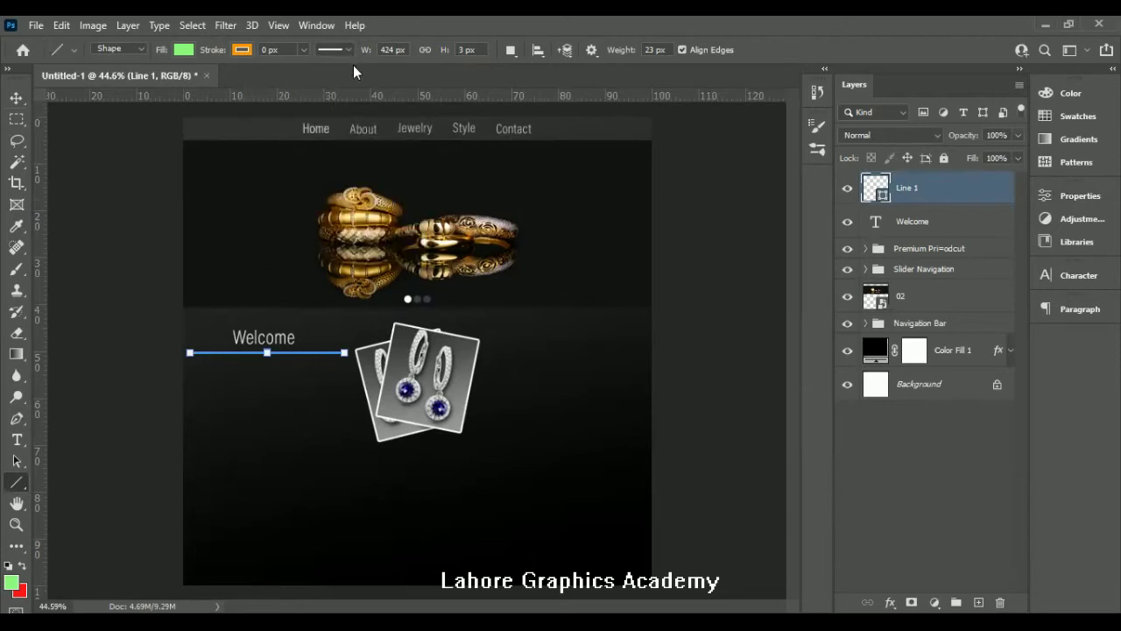
- Set the Line 1 fill colour to dark grey #666666
{"action": "left_click", "coordinate": [184, 50]}
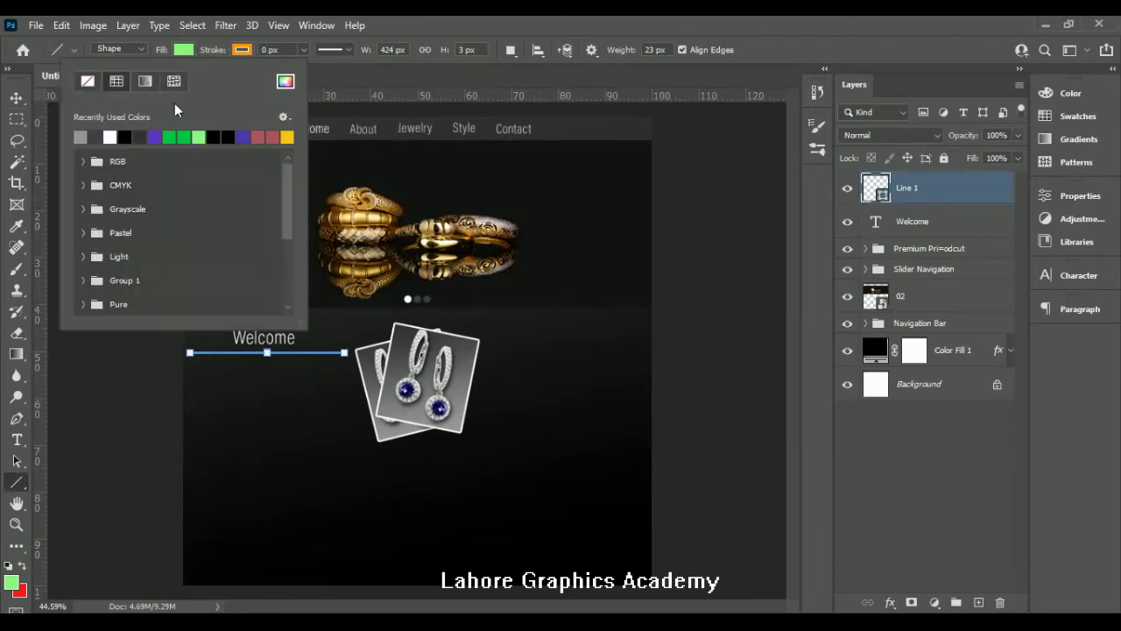
{"action": "left_click", "coordinate": [111, 136]}
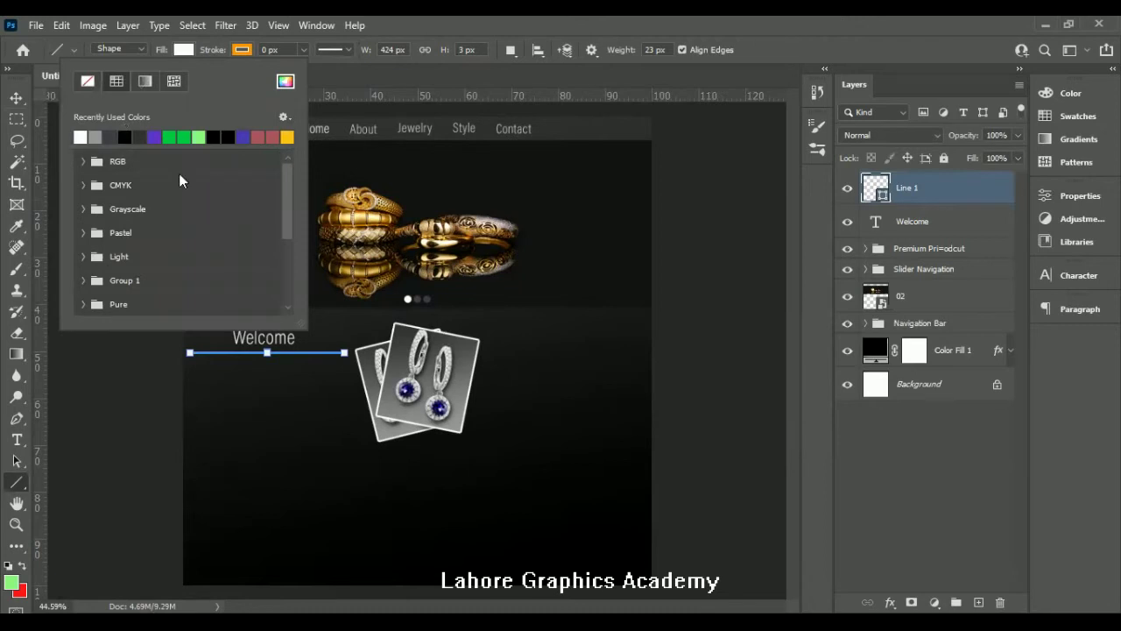
{"action": "left_click", "coordinate": [888, 444]}
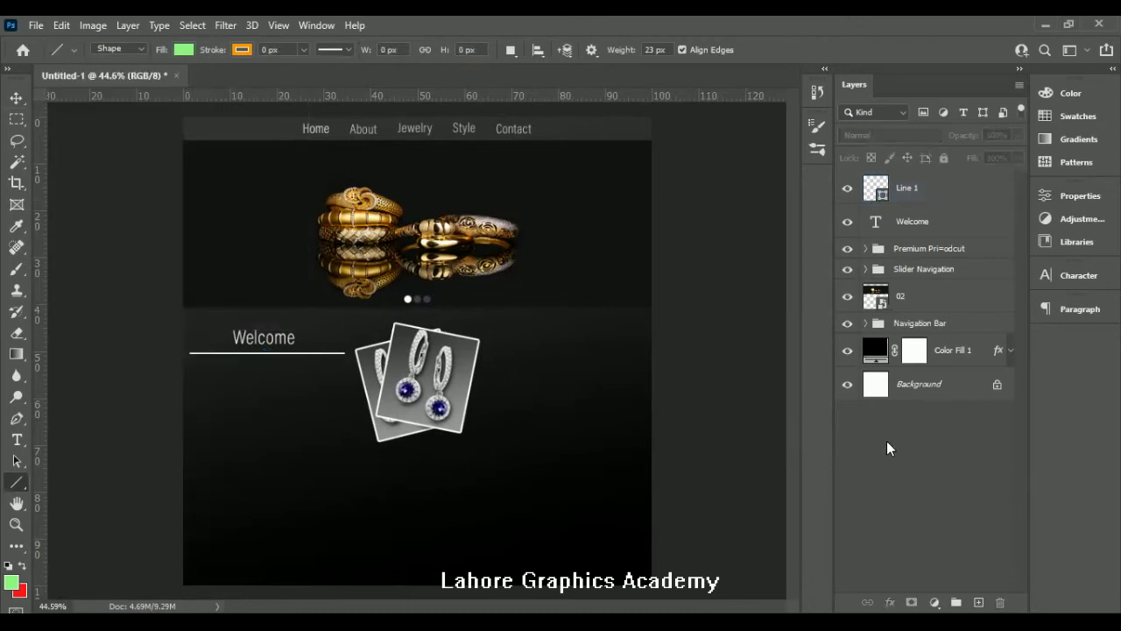
{"action": "left_click", "coordinate": [888, 192]}
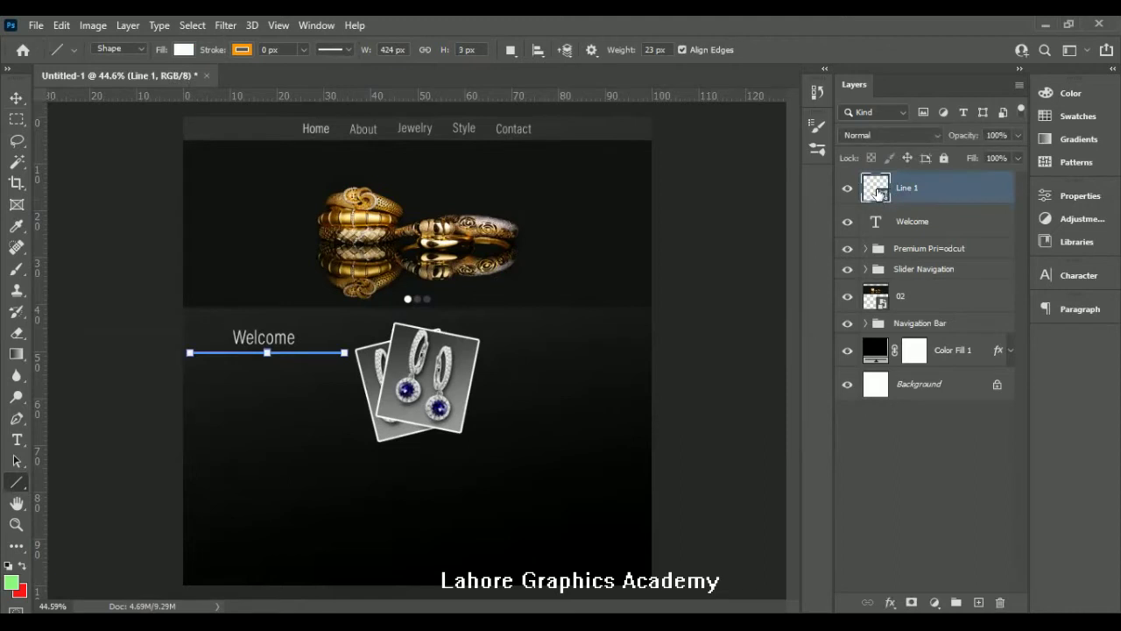
{"action": "double_click", "coordinate": [876, 187]}
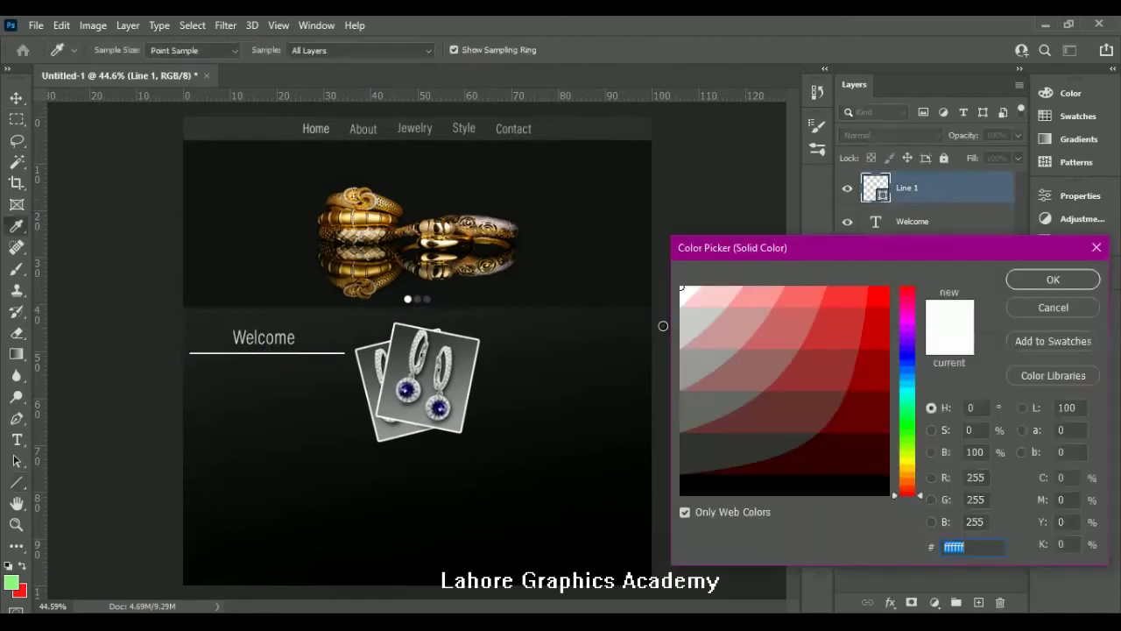
{"action": "left_click", "coordinate": [679, 326]}
{"action": "left_click", "coordinate": [712, 367]}
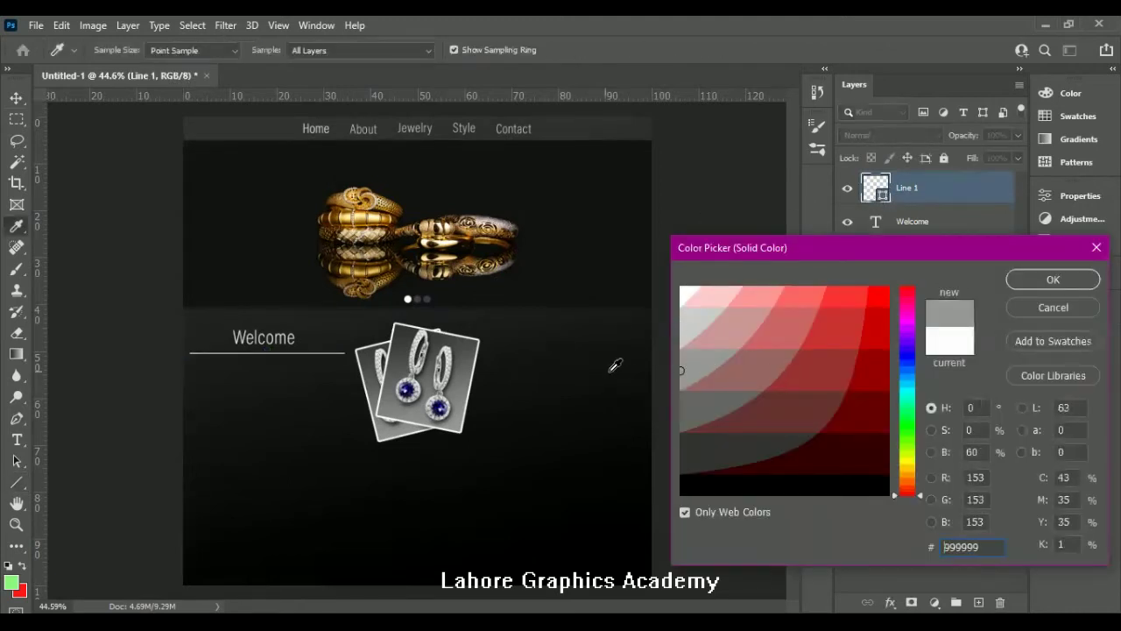
{"action": "left_click", "coordinate": [714, 414]}
{"action": "left_click", "coordinate": [1054, 289]}
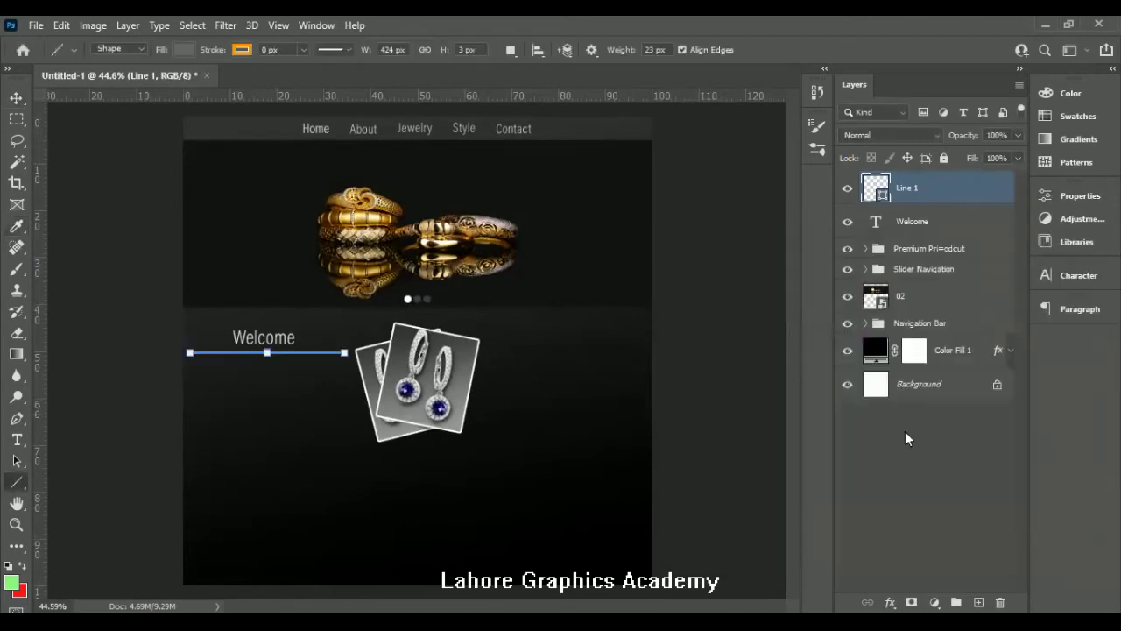
{"action": "left_click", "coordinate": [922, 418]}
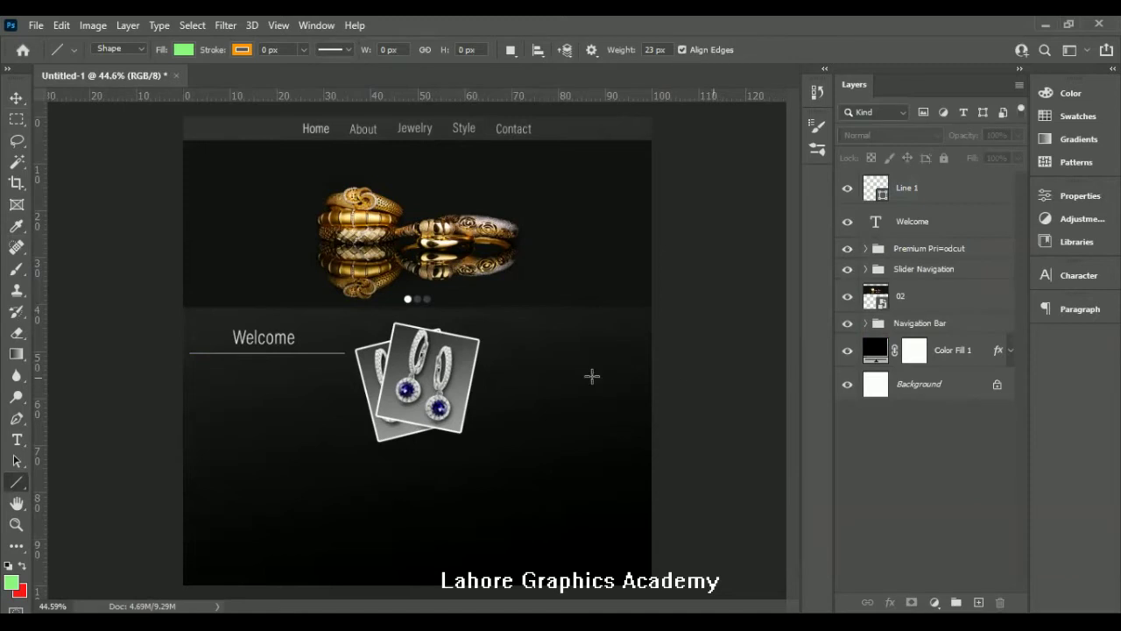
{"action": "left_click", "coordinate": [892, 203]}
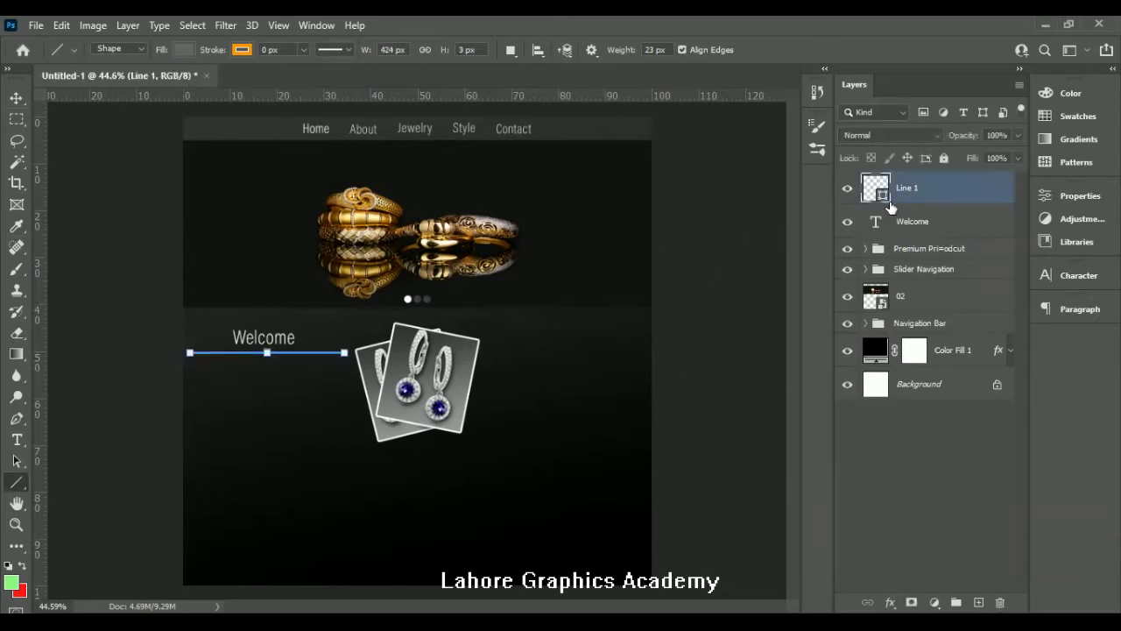
- Duplicate Line 1 and move the copy straight down below the Welcome column
{"action": "key", "text": "ctrl+j"}
{"action": "key", "text": "v"}
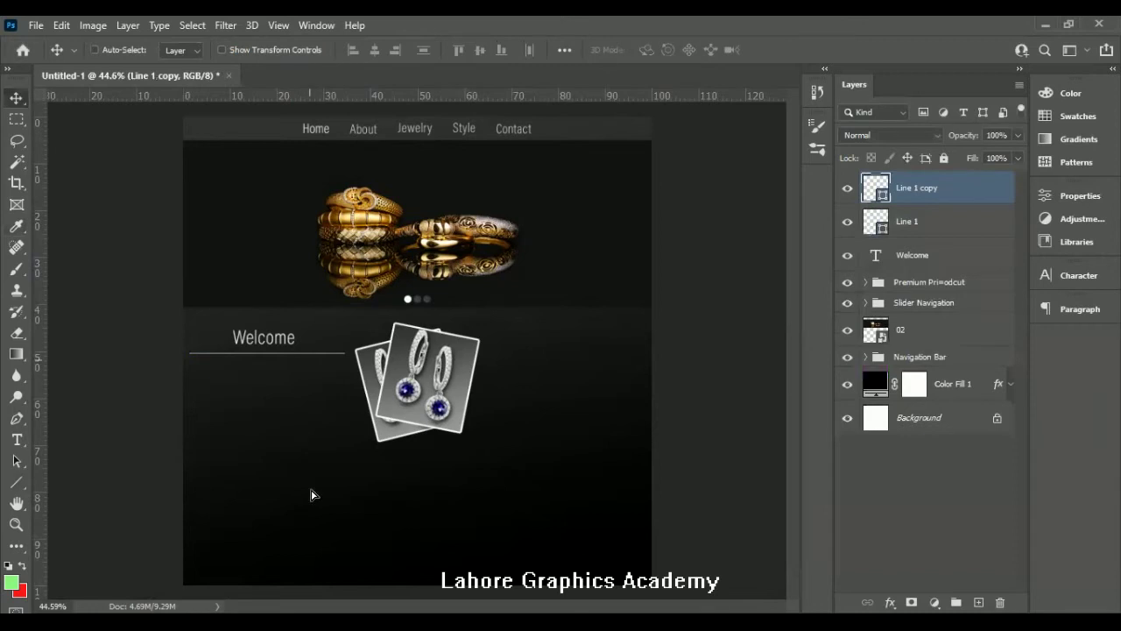
{"action": "left_click_drag", "start_coordinate": [315, 361], "coordinate": [315, 496]}
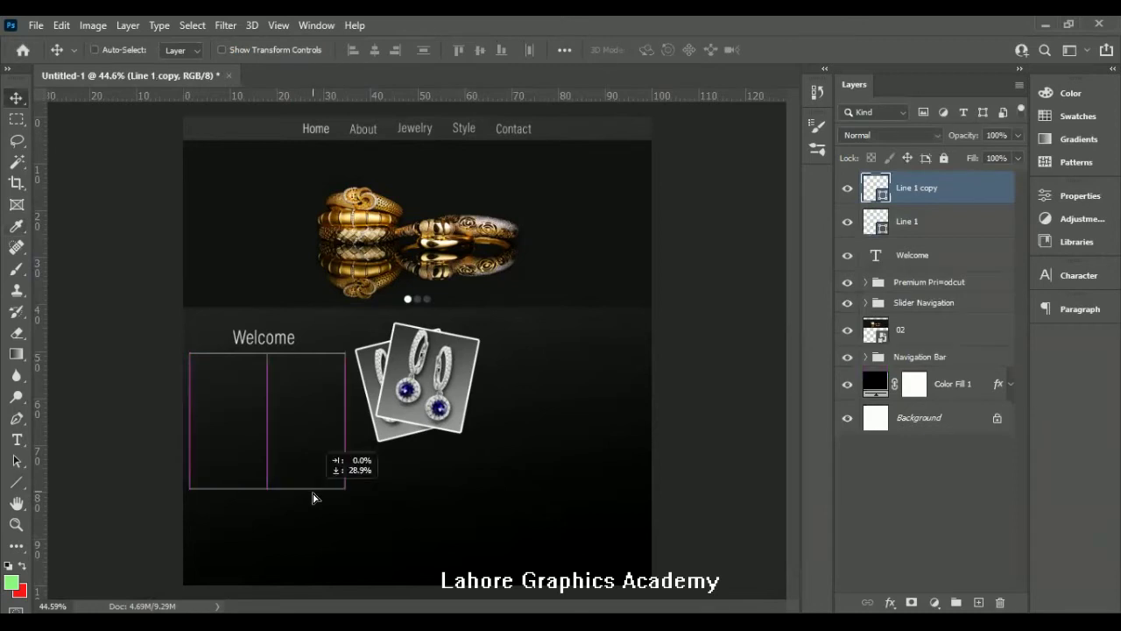
{"action": "left_click_drag", "start_coordinate": [315, 526], "coordinate": [315, 529]}
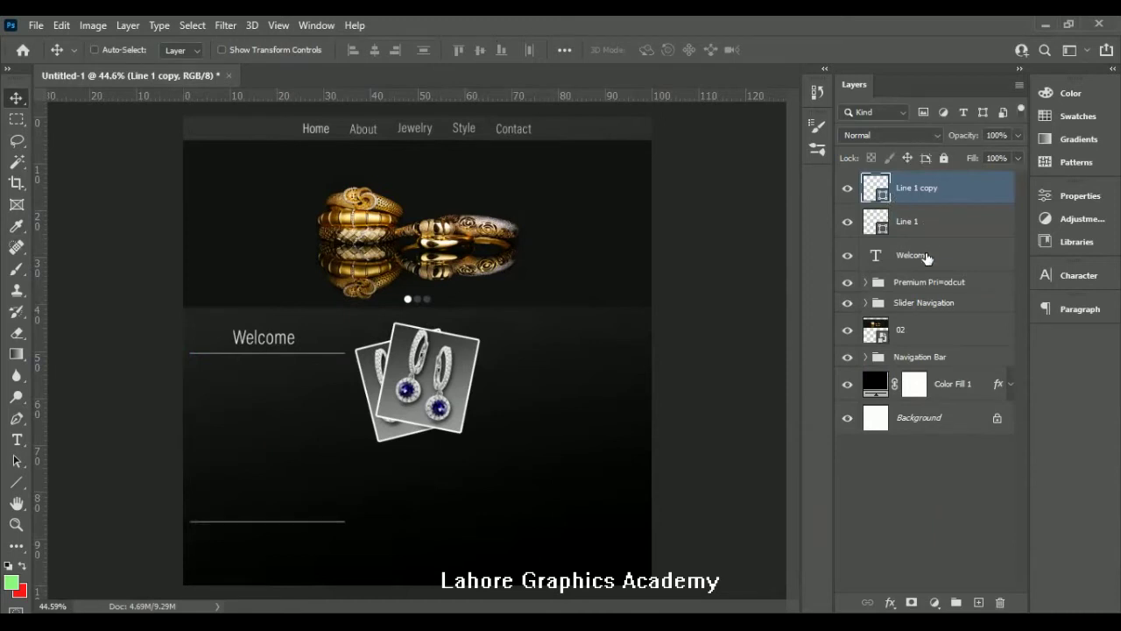
{"action": "left_click", "coordinate": [16, 439]}
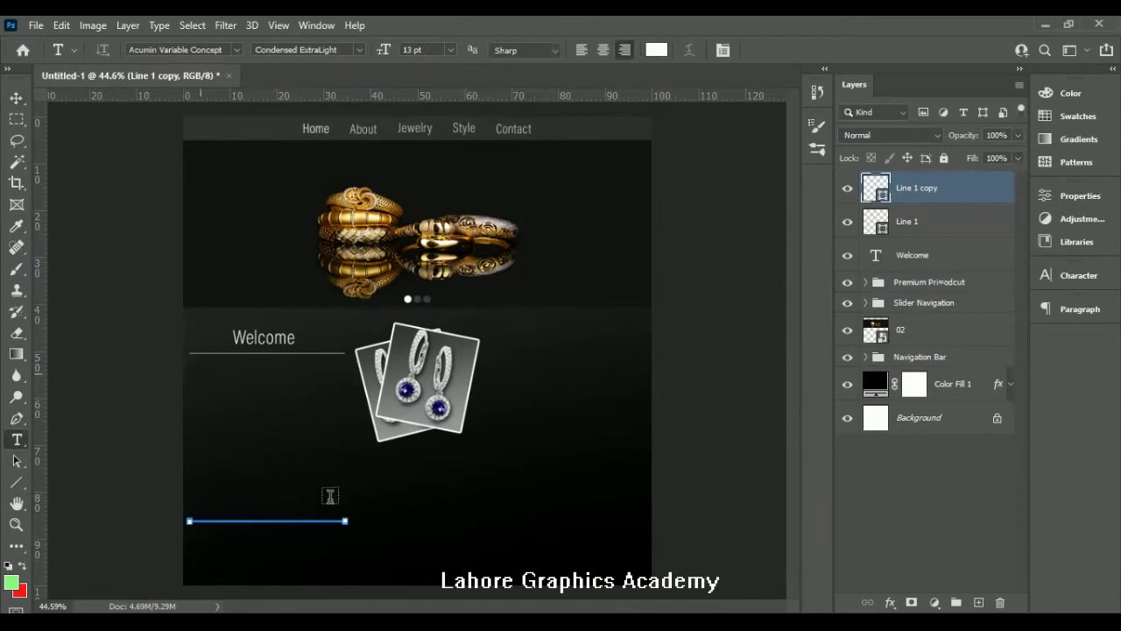
- Create a centre-aligned Lorem ipsum paragraph box between the two divider lines
{"action": "left_click_drag", "start_coordinate": [200, 377], "coordinate": [330, 500]}
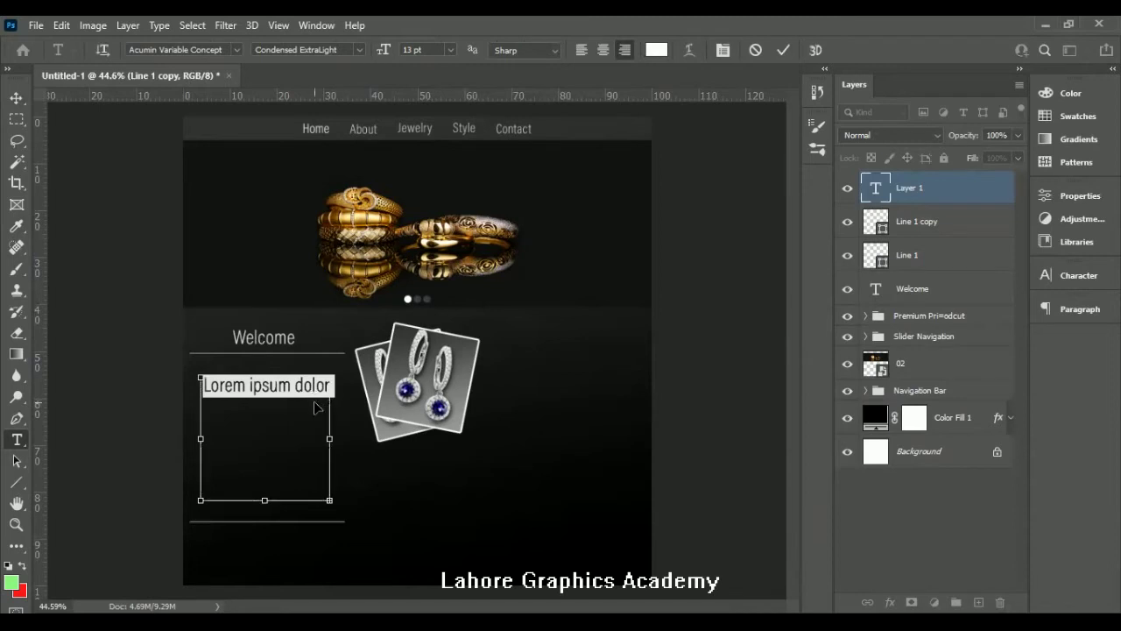
{"action": "left_click", "coordinate": [317, 407]}
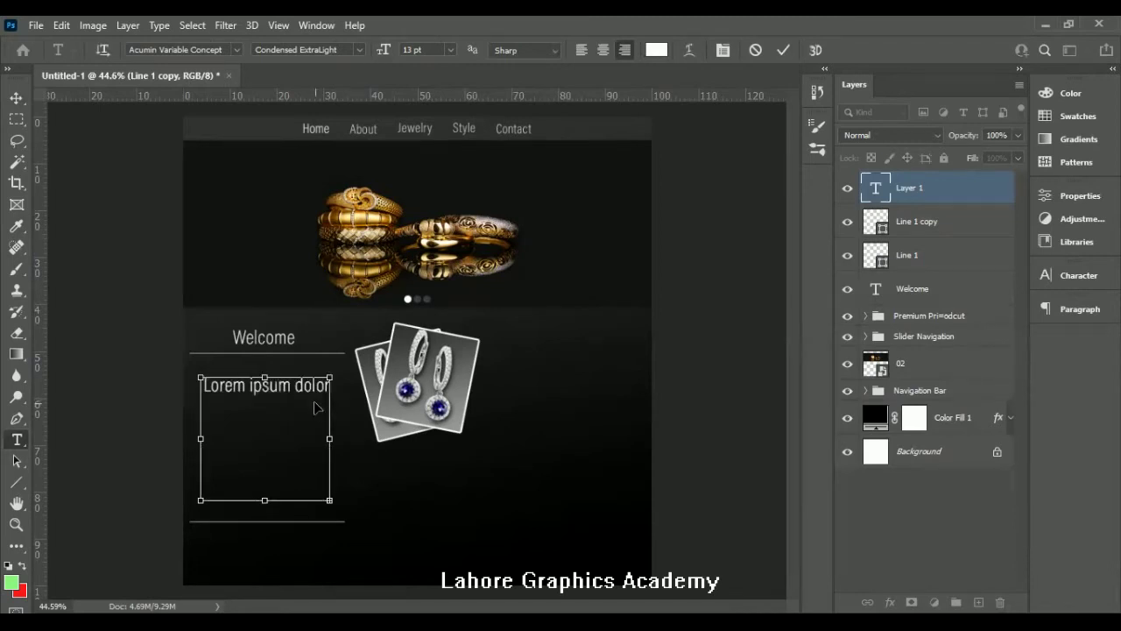
{"action": "key", "text": "ctrl+a"}
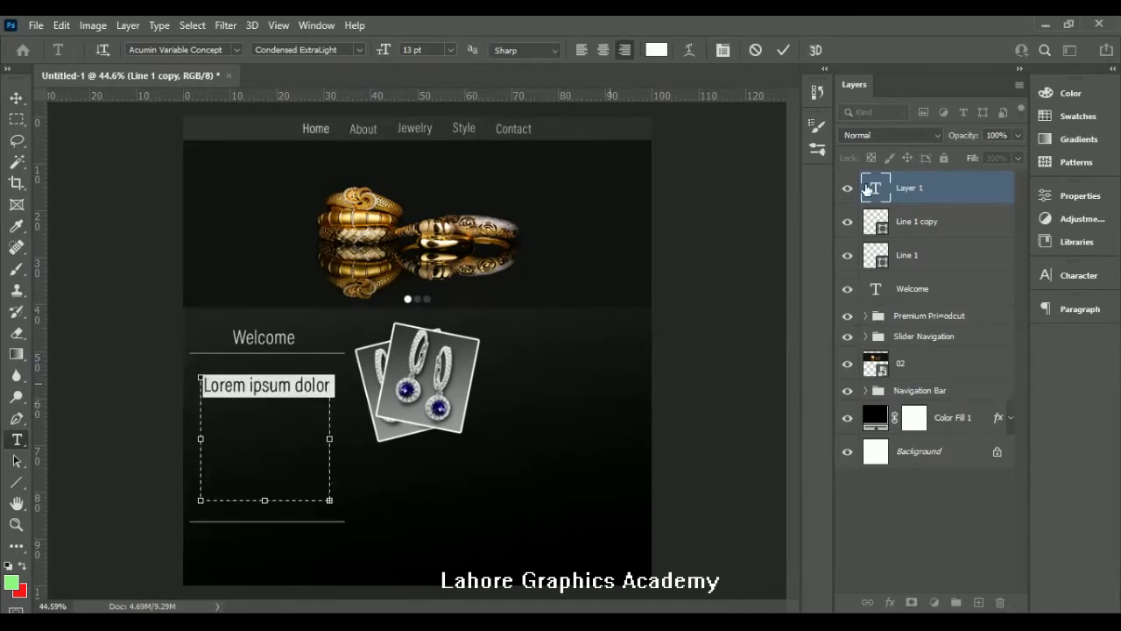
{"action": "left_click", "coordinate": [1080, 275]}
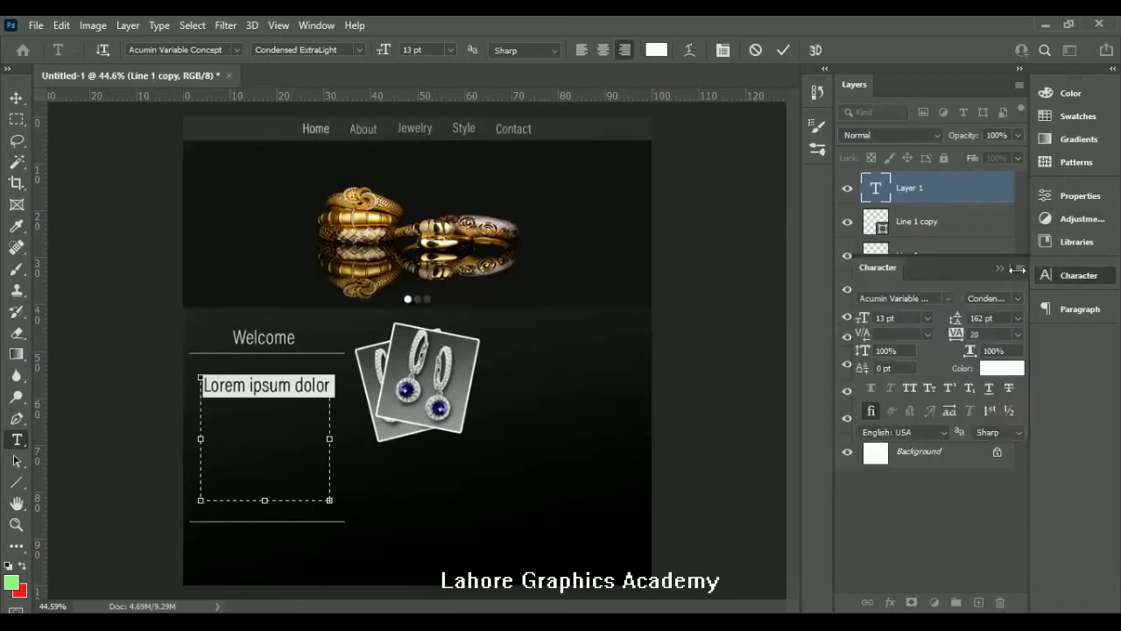
{"action": "left_click_drag", "start_coordinate": [969, 326], "coordinate": [849, 322]}
{"action": "left_click_drag", "start_coordinate": [848, 323], "coordinate": [876, 322]}
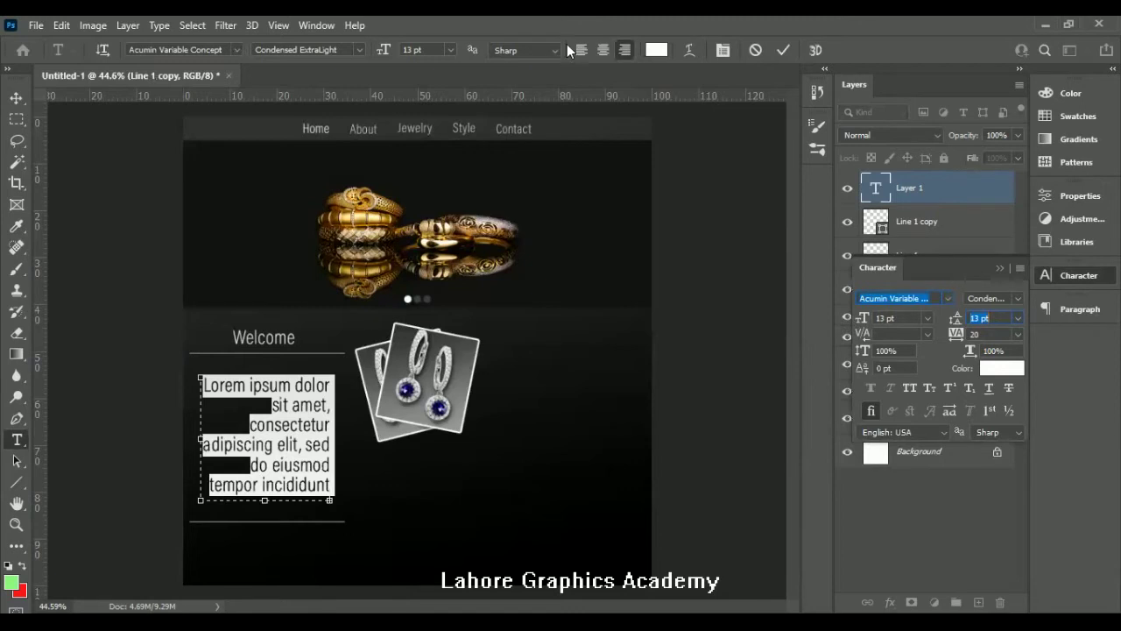
{"action": "left_click", "coordinate": [602, 50]}
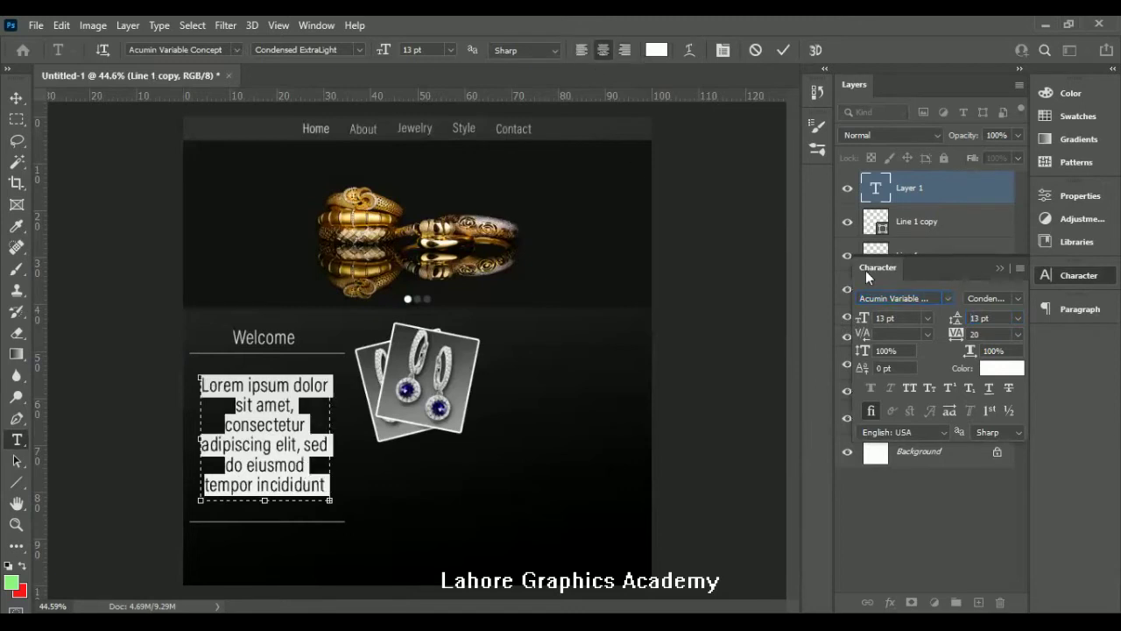
- Set the paragraph to 8 pt with 7 pt leading and nudge it slightly down
{"action": "mouse_move", "coordinate": [864, 321]}
{"action": "left_mouse_down"}
{"action": "mouse_move", "coordinate": [841, 322]}
{"action": "mouse_move", "coordinate": [885, 323]}
{"action": "left_mouse_up"}
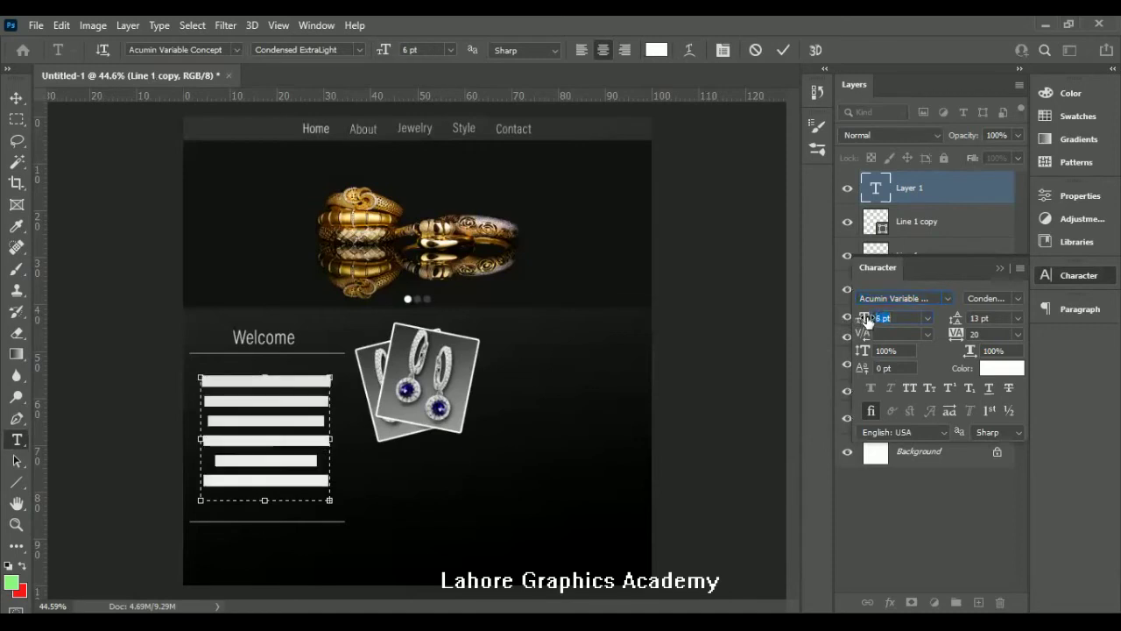
{"action": "left_click_drag", "start_coordinate": [955, 322], "coordinate": [946, 323]}
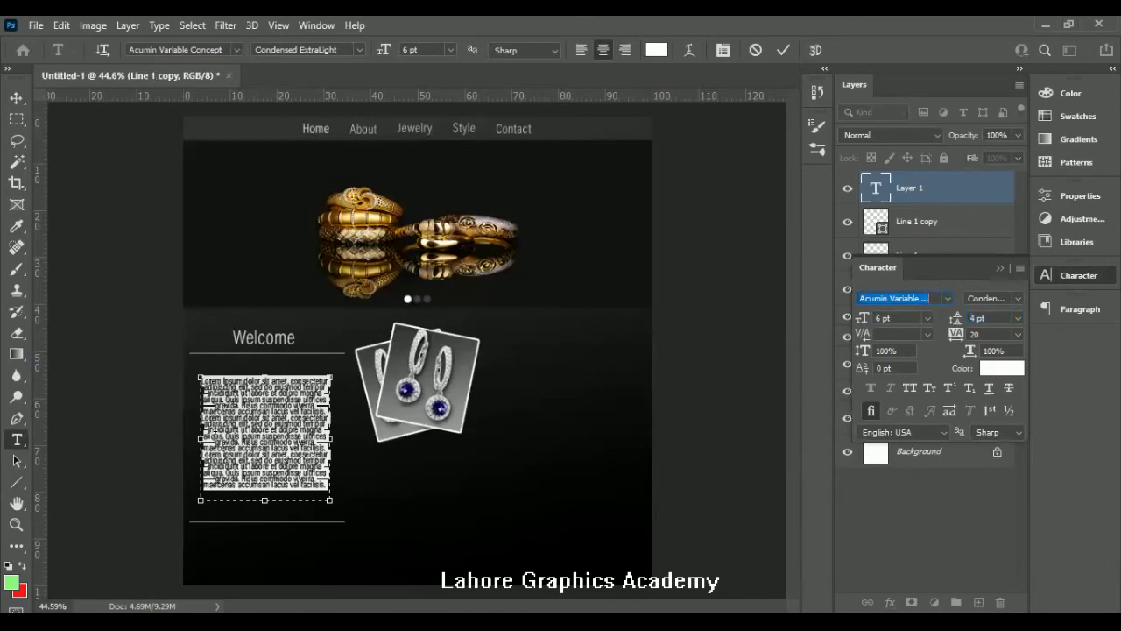
{"action": "key", "text": "Return"}
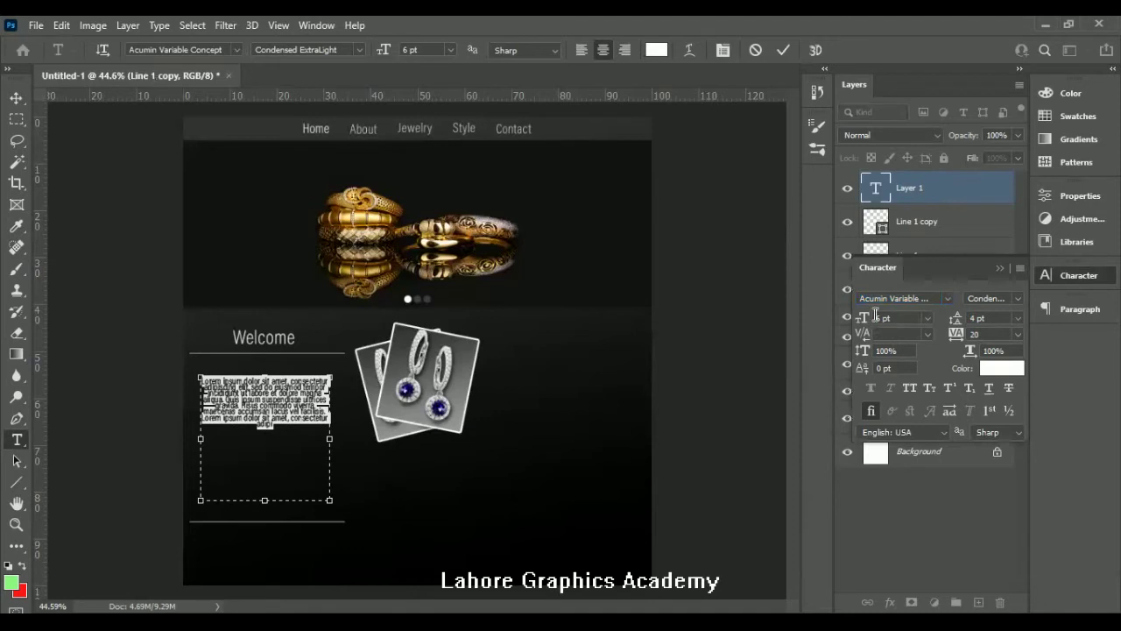
{"action": "left_click_drag", "start_coordinate": [862, 319], "coordinate": [866, 321]}
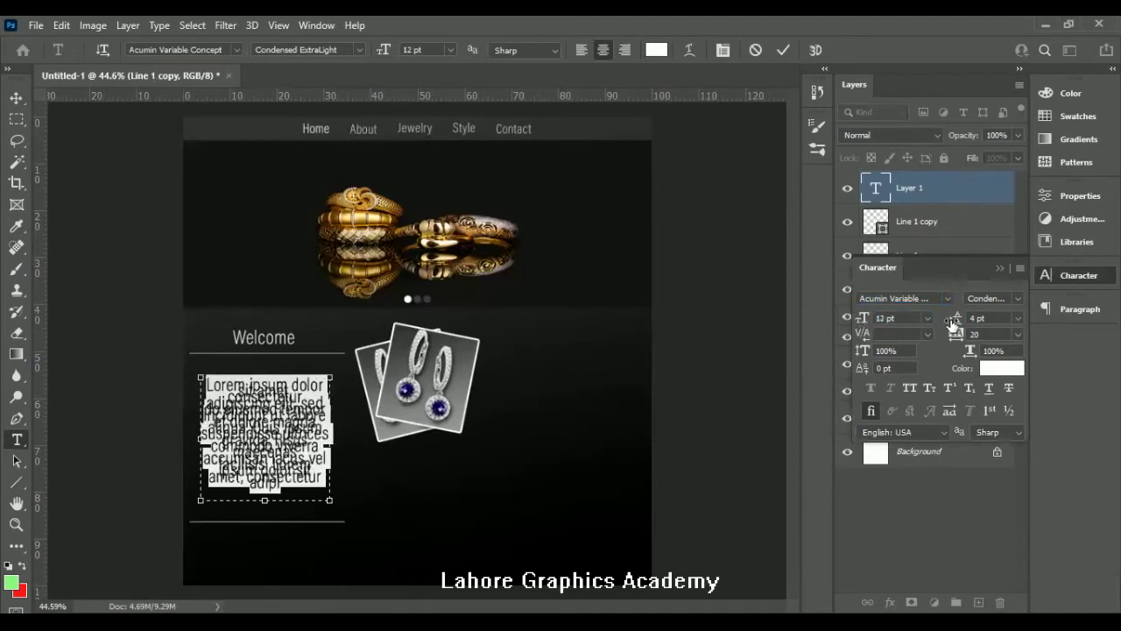
{"action": "left_click_drag", "start_coordinate": [865, 321], "coordinate": [857, 320]}
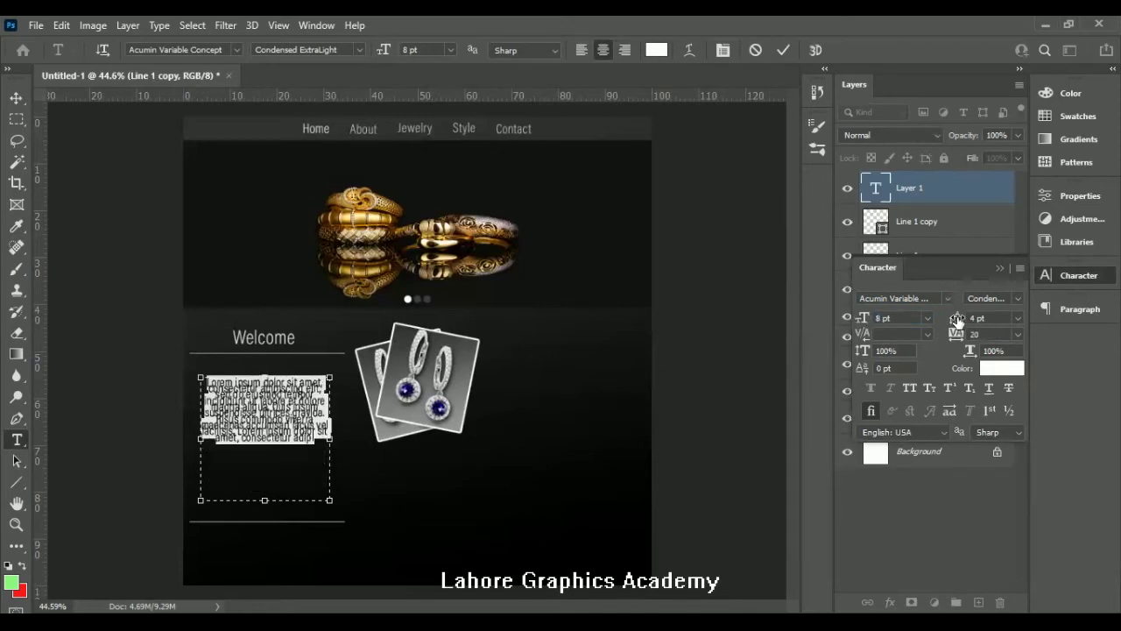
{"action": "left_click_drag", "start_coordinate": [958, 320], "coordinate": [961, 321]}
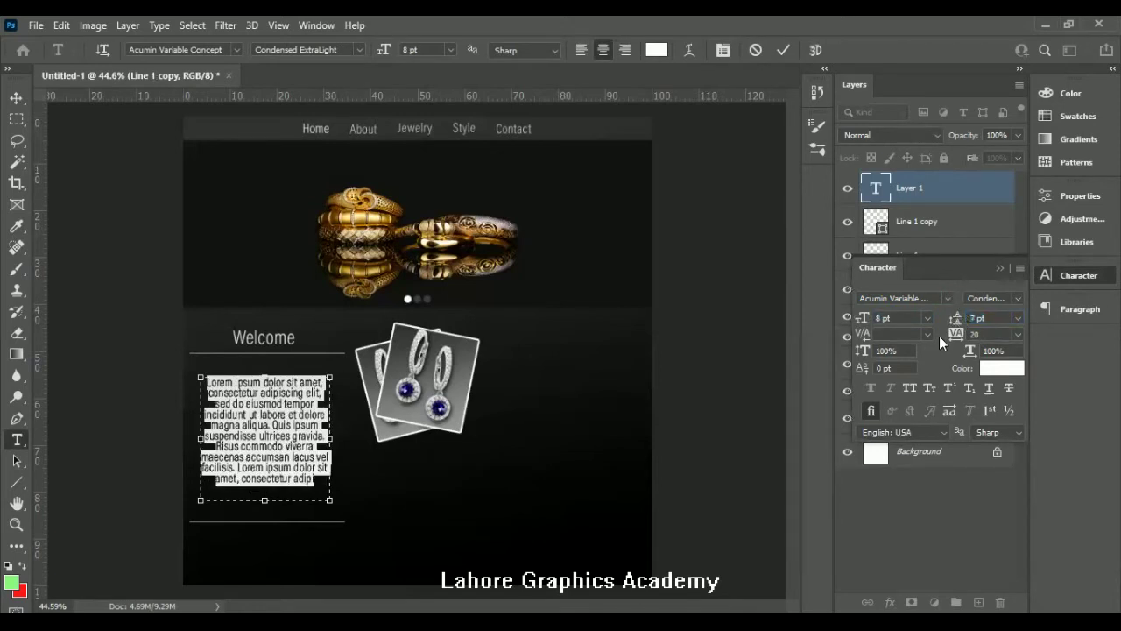
{"action": "left_click", "coordinate": [941, 501]}
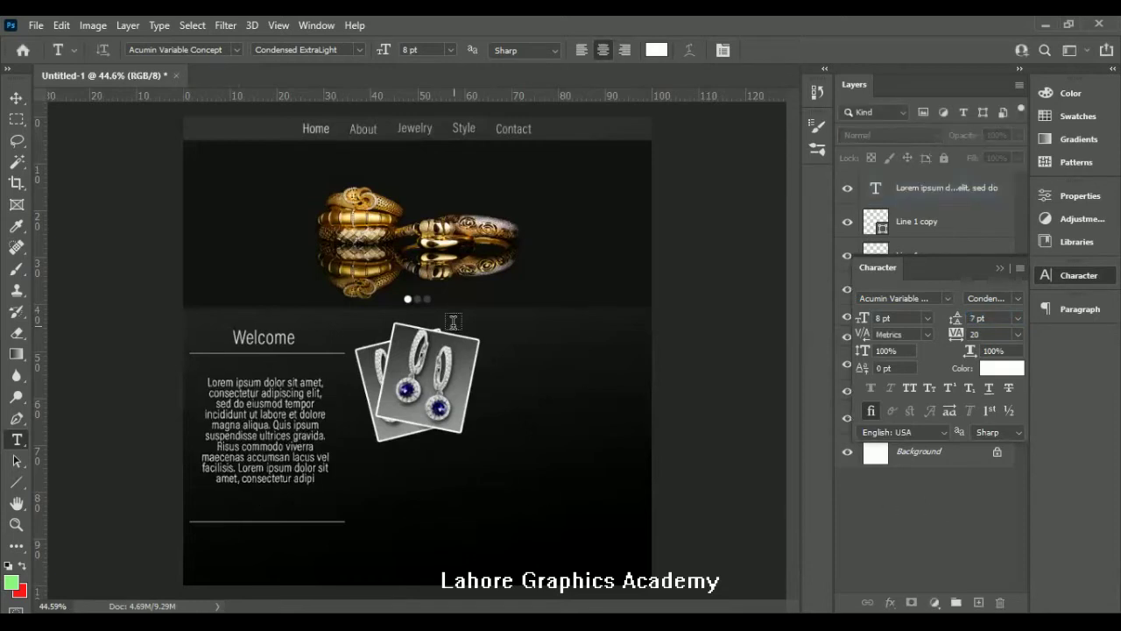
{"action": "left_click", "coordinate": [1003, 268]}
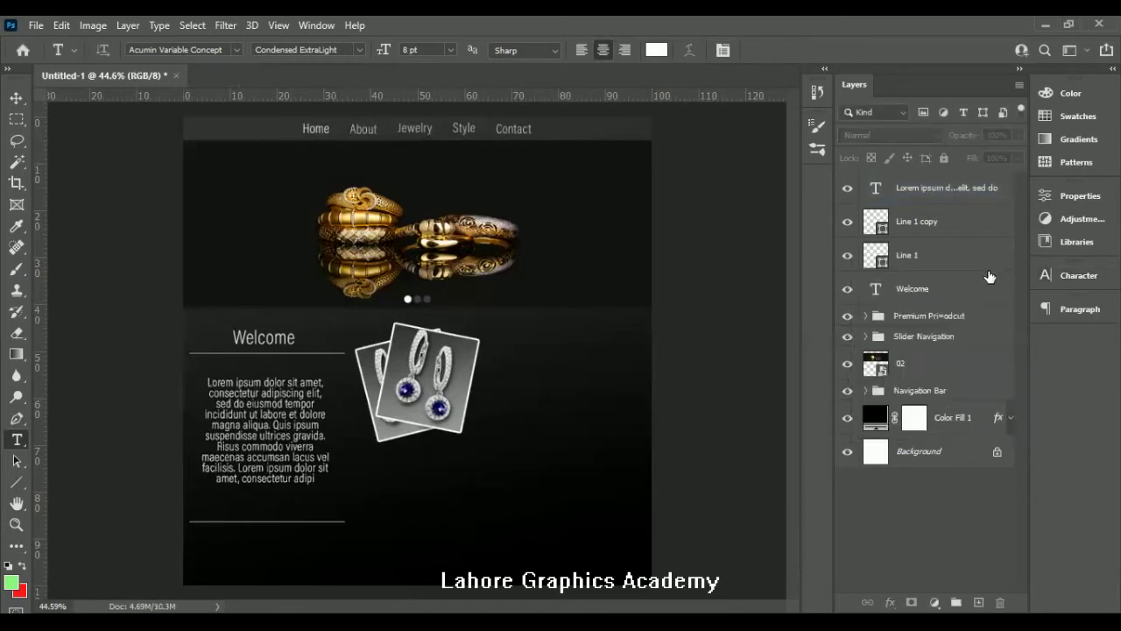
{"action": "left_click", "coordinate": [911, 202]}
{"action": "key", "text": "v"}
{"action": "key", "text": "shift+Down"}
{"action": "key", "text": "shift+Down"}
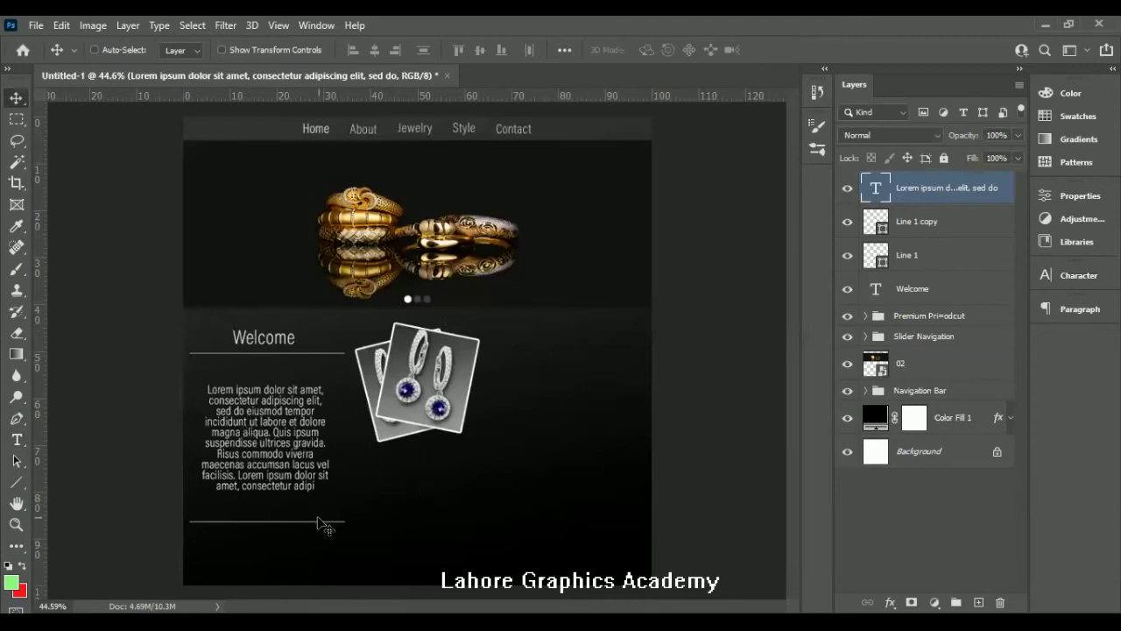
- Group the Welcome heading, lines and paragraph into a group named 'Left Column'
{"action": "left_click", "coordinate": [911, 288]}
{"action": "left_click", "coordinate": [937, 194], "text": "shift"}
{"action": "key", "text": "ctrl+g"}
{"action": "double_click", "coordinate": [910, 181]}
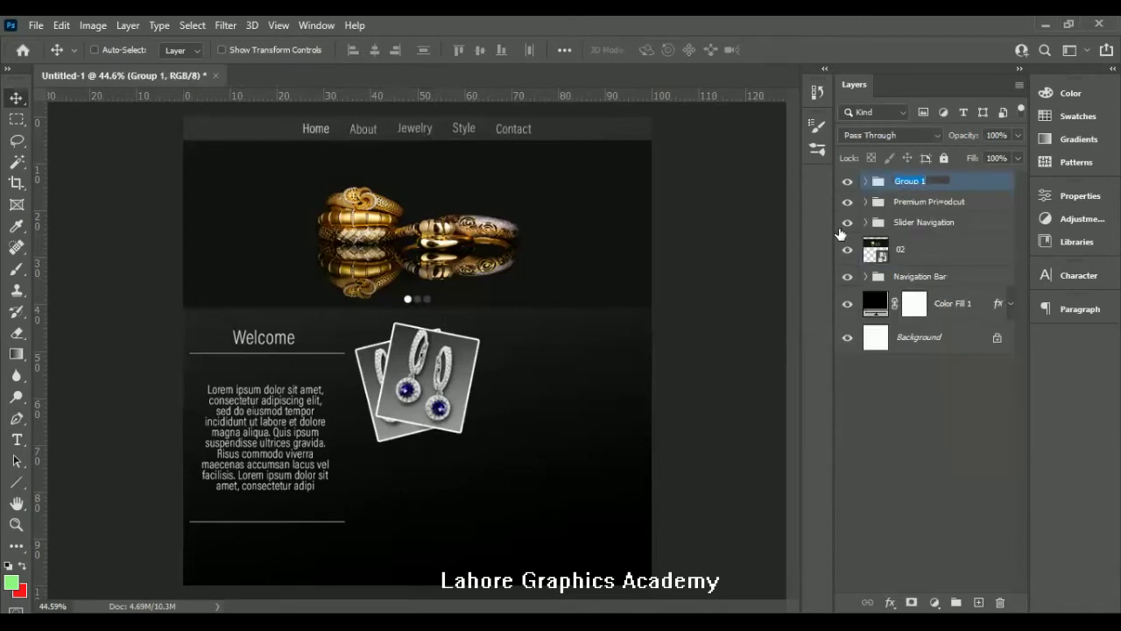
{"action": "type", "text": "Left Column"}
{"action": "key", "text": "Return"}
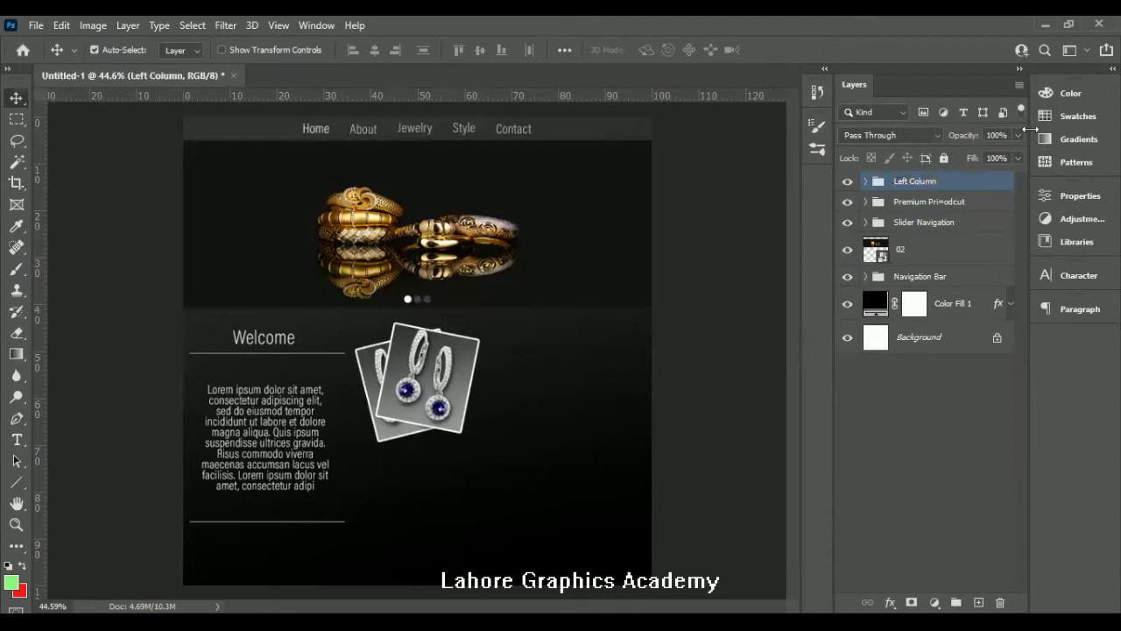
- Duplicate the group as 'Right Column' and move it to the page's right side
{"action": "key", "text": "ctrl+j"}
{"action": "double_click", "coordinate": [911, 180]}
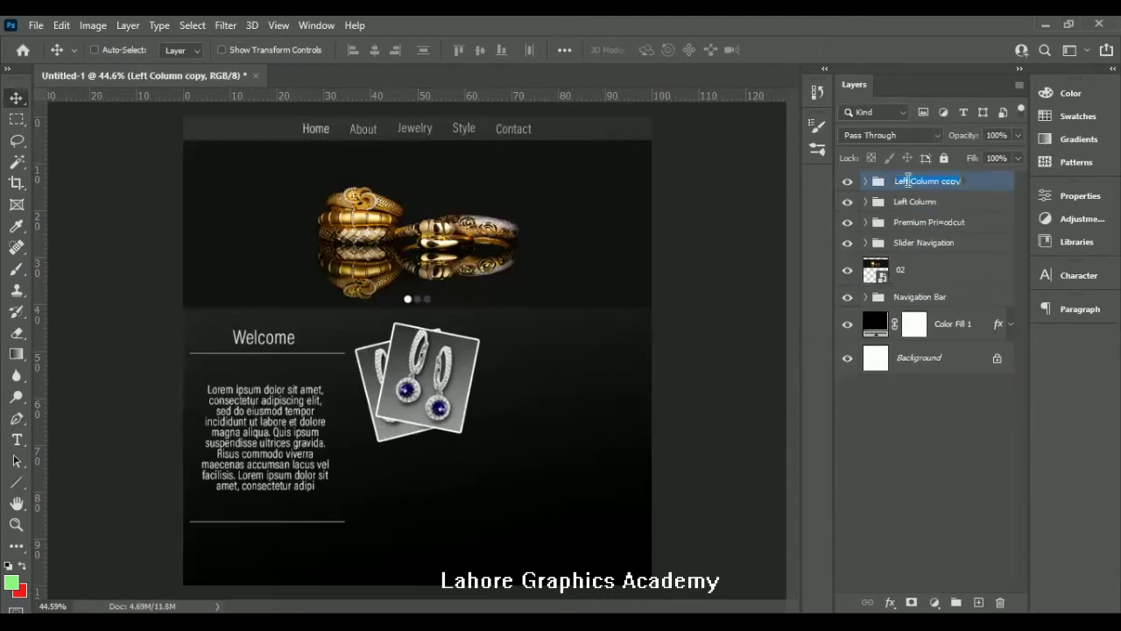
{"action": "key", "text": "Home"}
{"action": "key", "text": "Delete"}
{"action": "key", "text": "Delete"}
{"action": "key", "text": "Delete"}
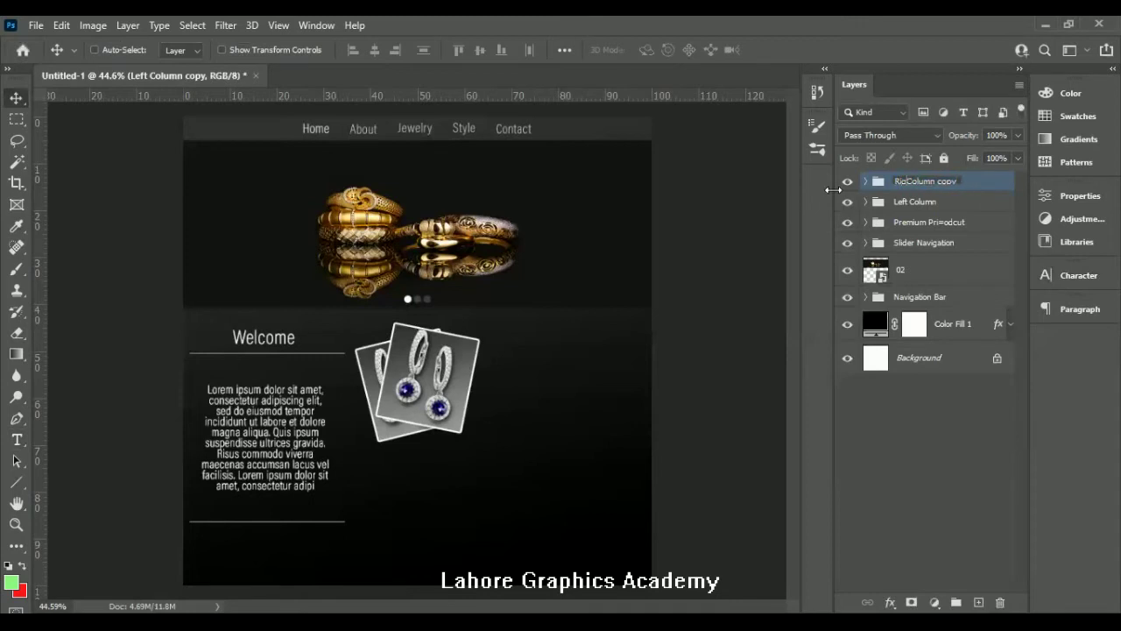
{"action": "type", "text": "Right"}
{"action": "key", "text": "ctrl"}
{"action": "key", "text": "BackSpace"}
{"action": "key", "text": "BackSpace"}
{"action": "key", "text": "BackSpace"}
{"action": "key", "text": "Return"}
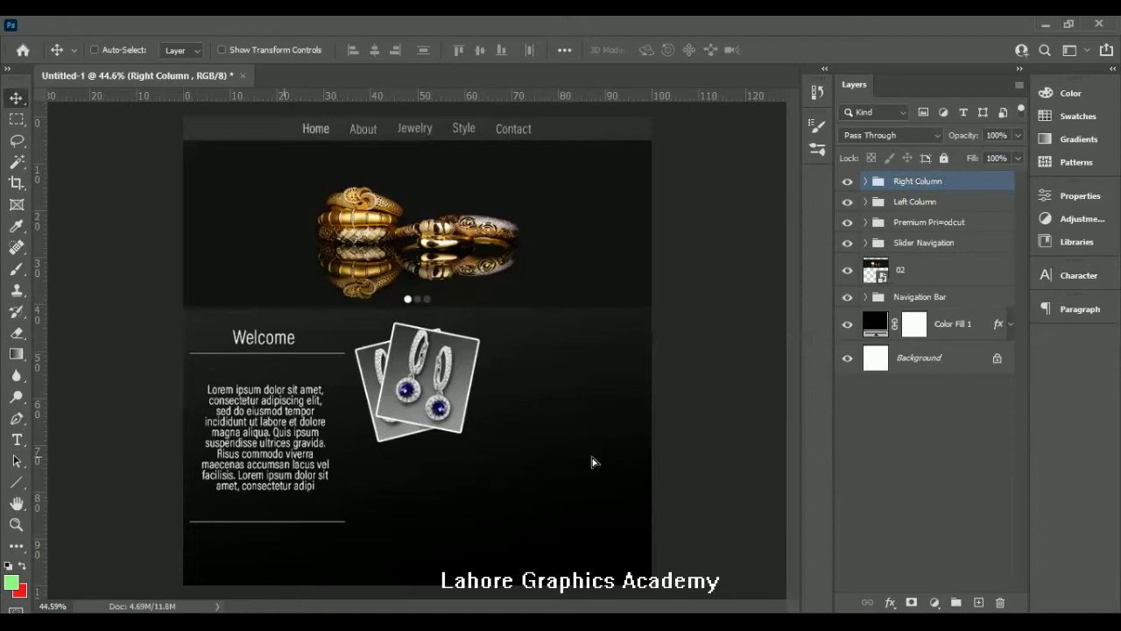
{"action": "left_click_drag", "start_coordinate": [585, 464], "coordinate": [589, 468]}
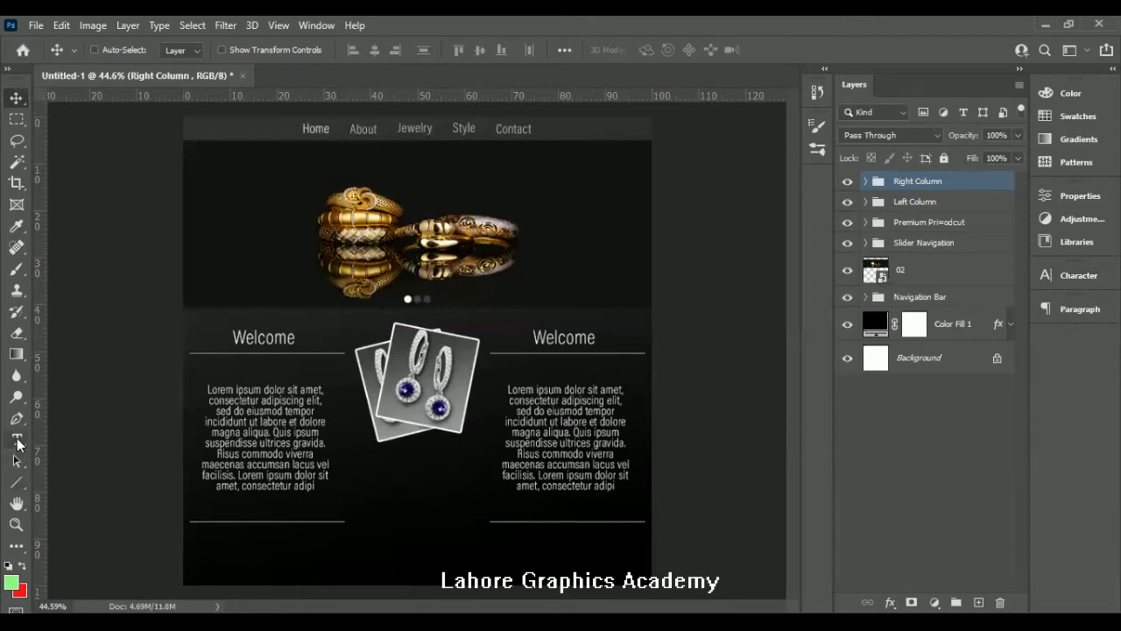
{"action": "left_click", "coordinate": [18, 440]}
- Duplicate the column as 'Center Column' and place it beneath the earrings image
{"action": "left_click", "coordinate": [380, 478]}
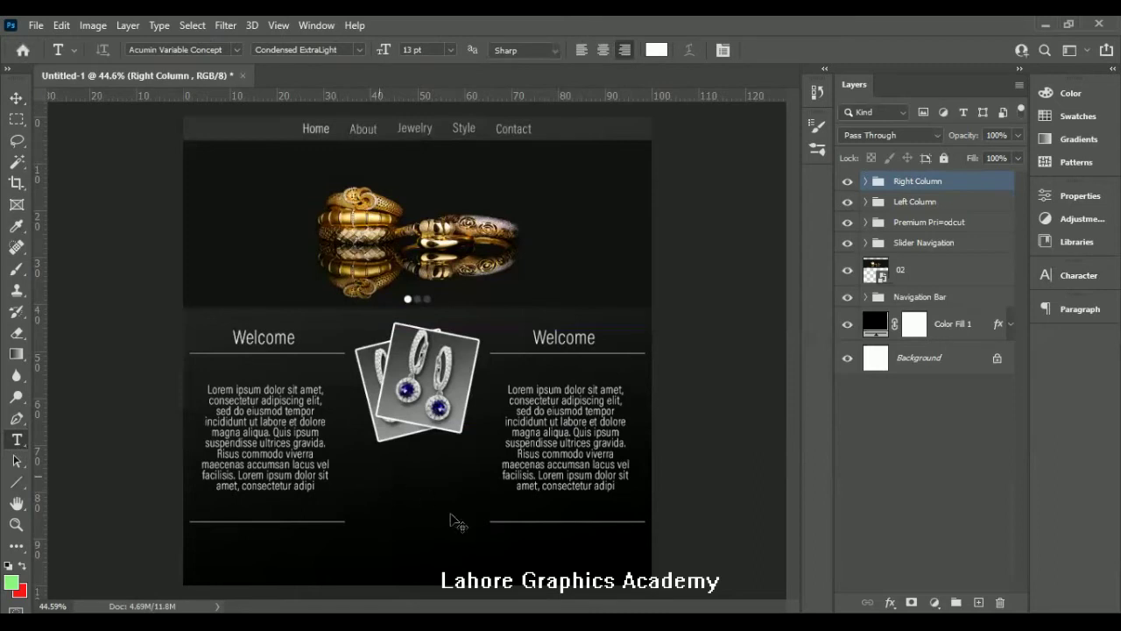
{"action": "key", "text": "Escape"}
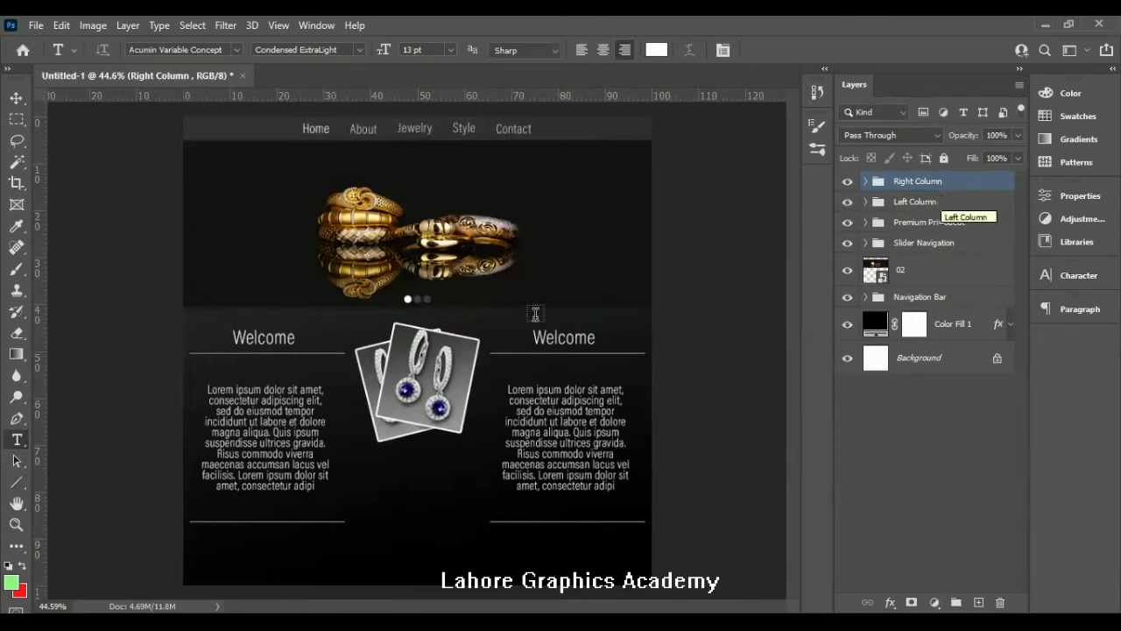
{"action": "scroll", "coordinate": [441, 345], "scroll_direction": "down", "scroll_amount": 1}
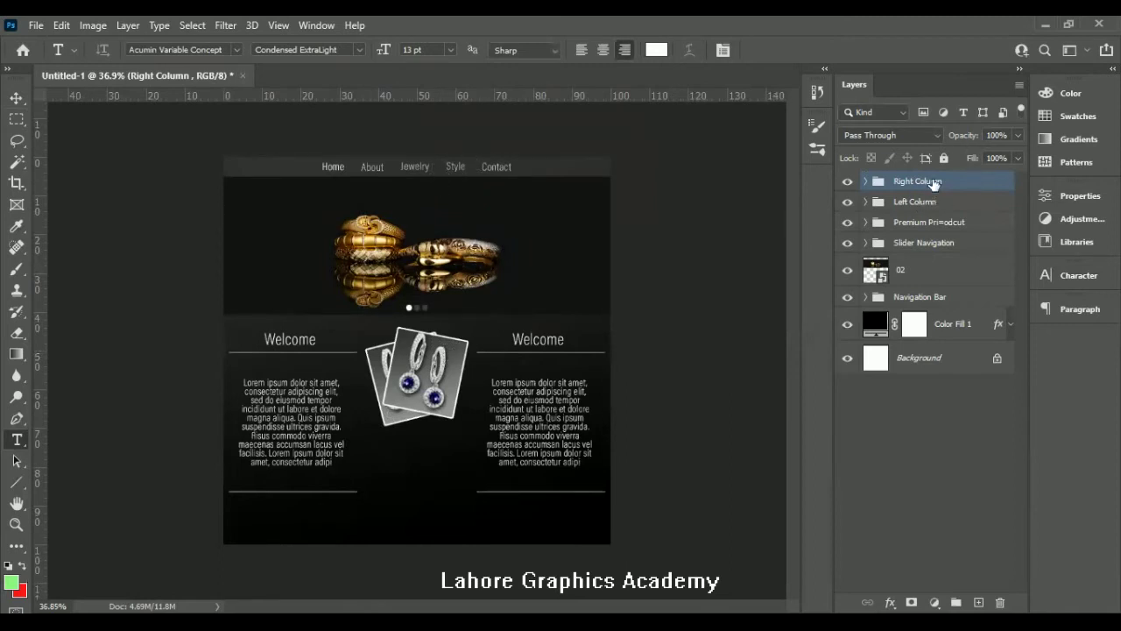
{"action": "key", "text": "ctrl+j"}
{"action": "double_click", "coordinate": [918, 182]}
{"action": "type", "text": "C"}
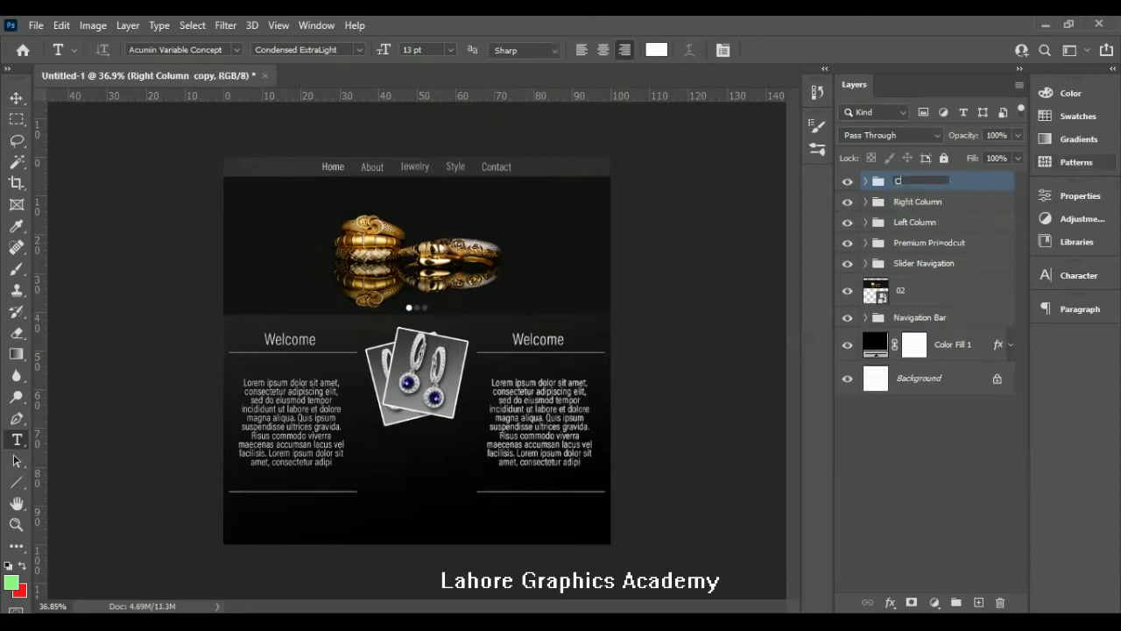
{"action": "type", "text": "enter Colum"}
{"action": "key", "text": "Return"}
{"action": "key", "text": "v"}
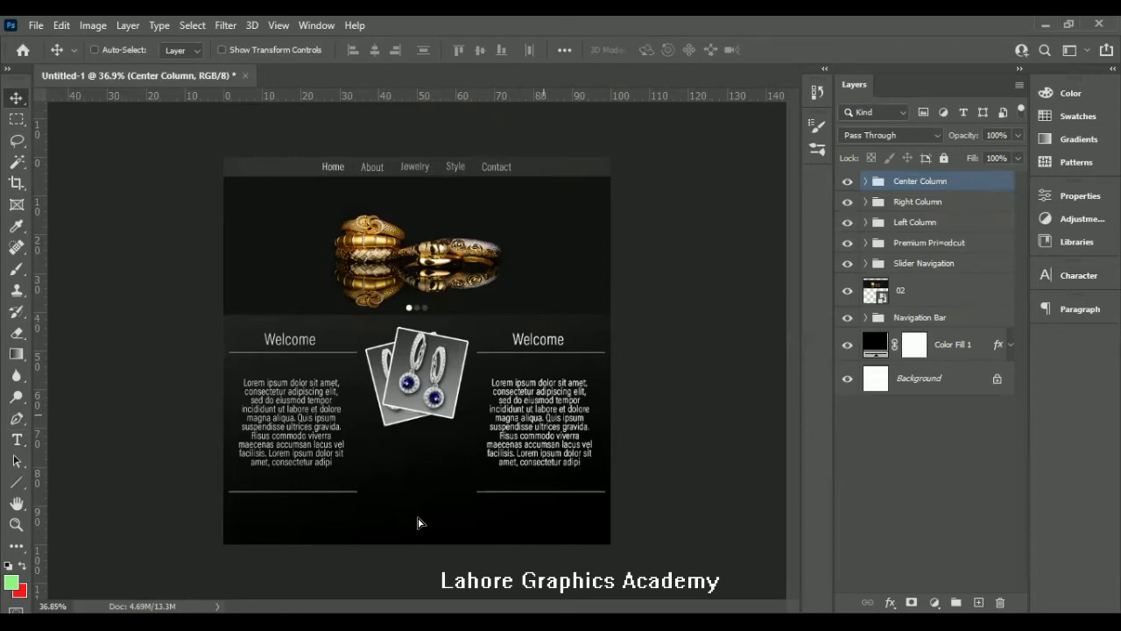
{"action": "left_click_drag", "start_coordinate": [420, 523], "coordinate": [423, 523]}
- Delete the Center Column's Welcome heading, Lorem ipsum text and both lines
{"action": "scroll", "coordinate": [465, 465], "scroll_direction": "down", "scroll_amount": 2}
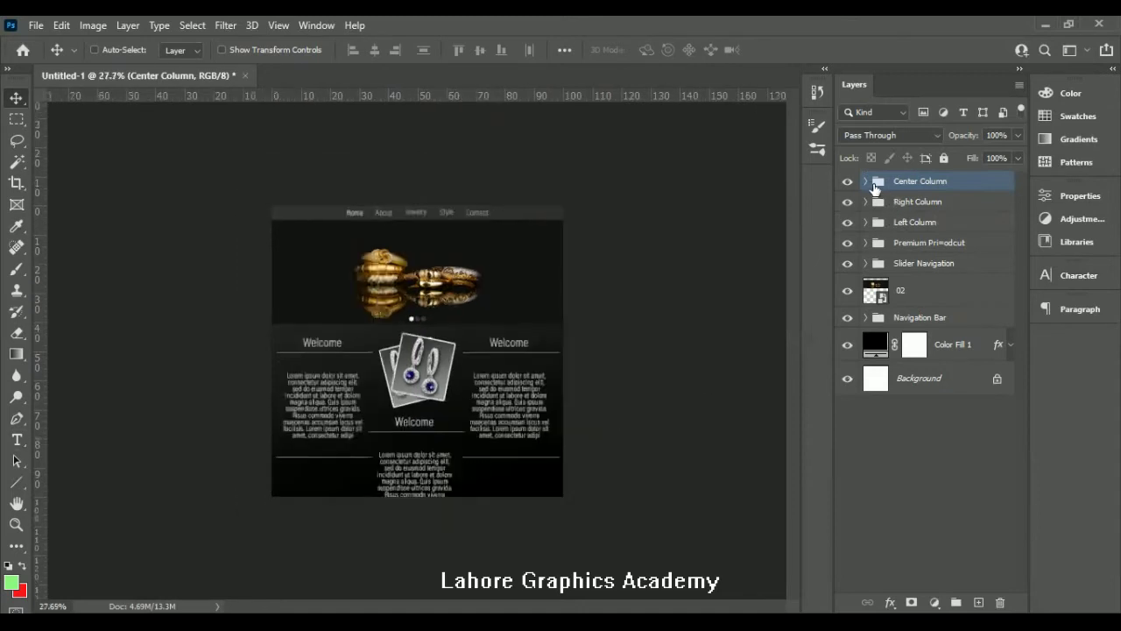
{"action": "left_click", "coordinate": [866, 181]}
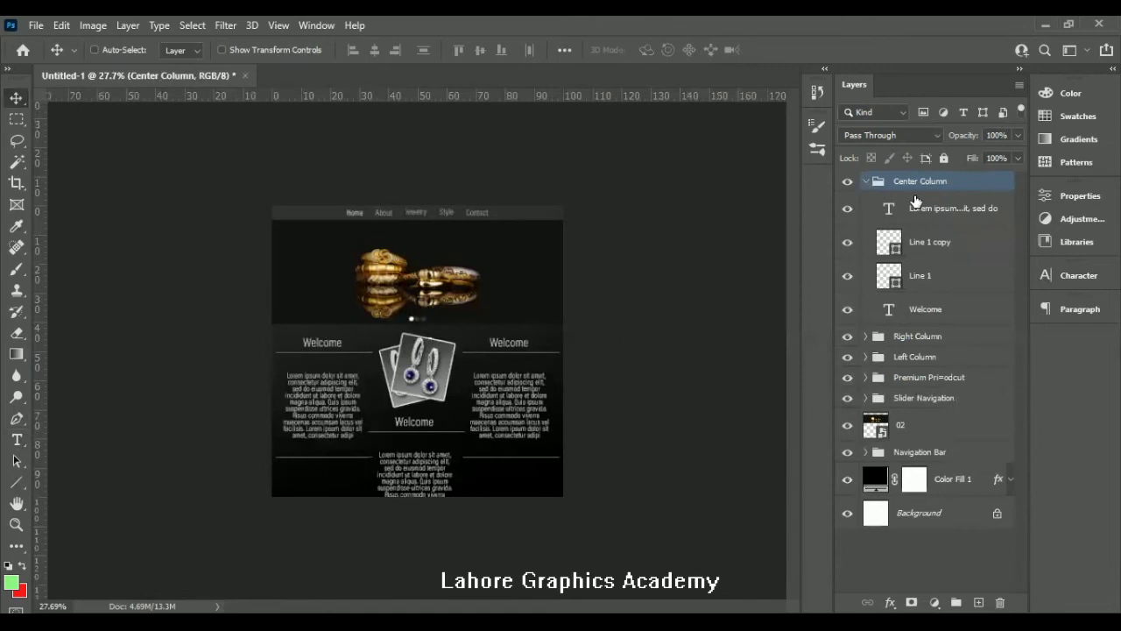
{"action": "left_click", "coordinate": [917, 279]}
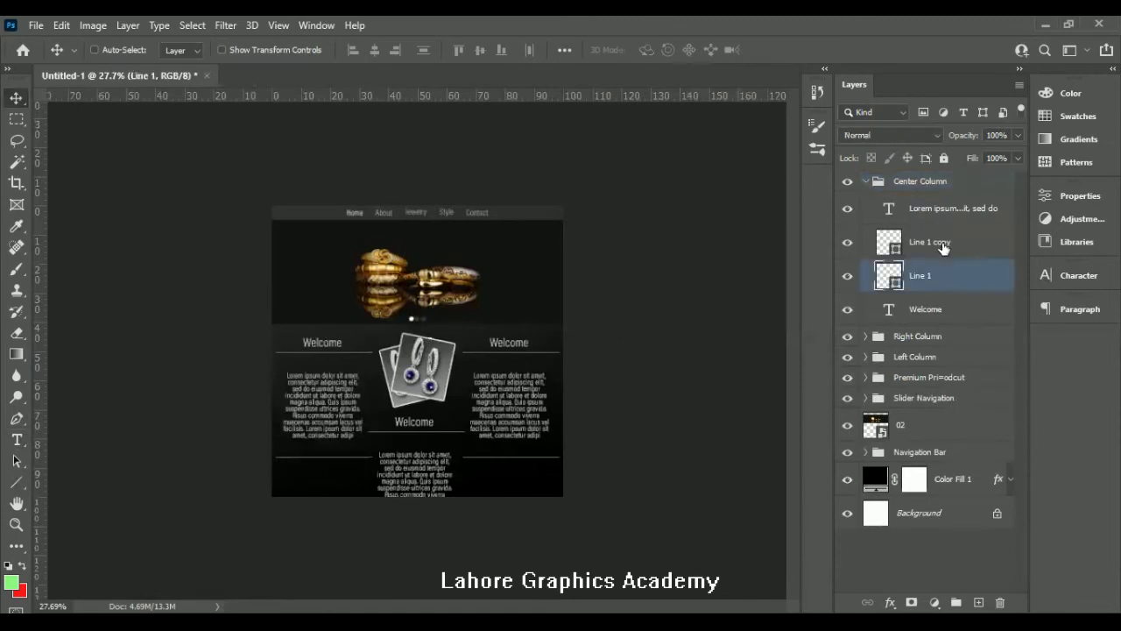
{"action": "left_click", "coordinate": [945, 248], "text": "shift"}
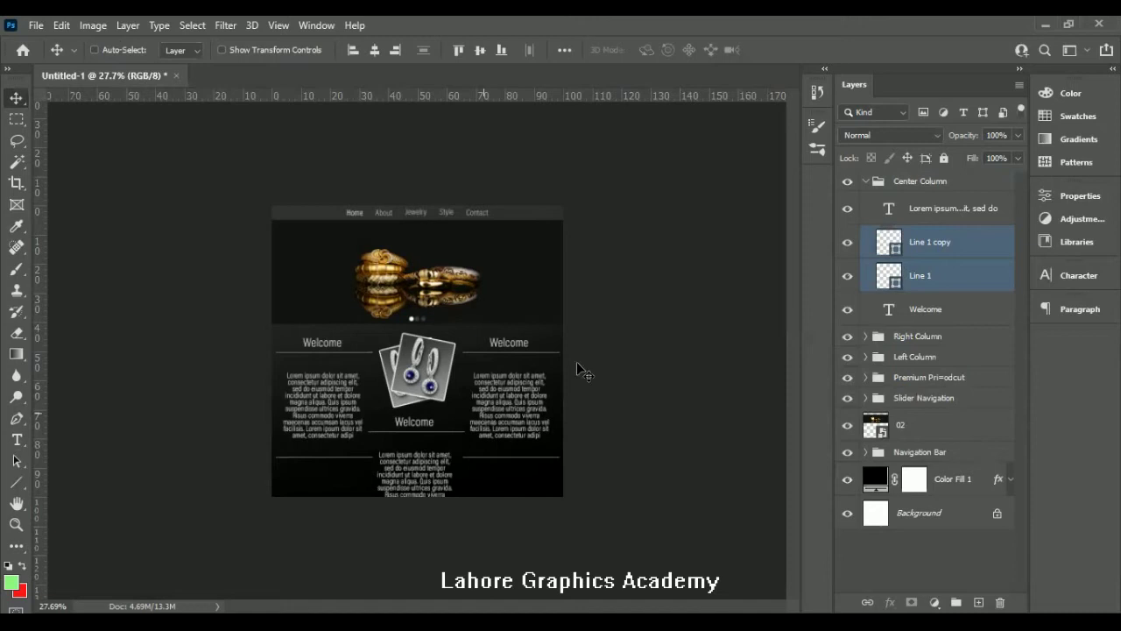
{"action": "left_click", "coordinate": [946, 209]}
{"action": "left_click", "coordinate": [941, 307], "text": "shift"}
{"action": "key", "text": "Delete"}
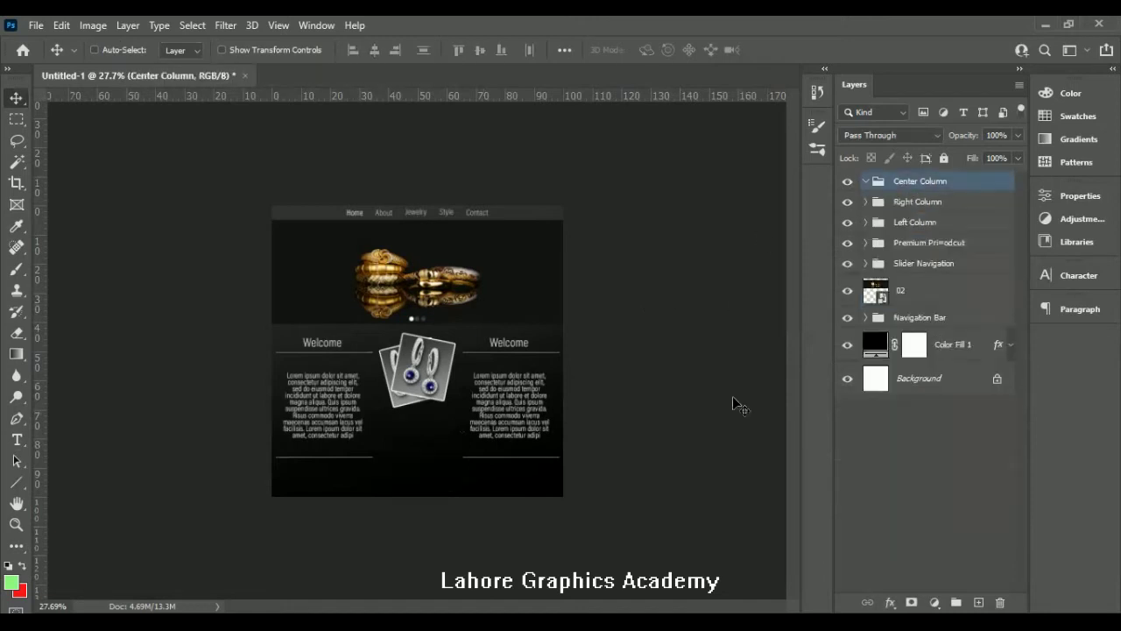
{"action": "left_click", "coordinate": [16, 484]}
- Draw a button-sized rectangle below the earrings filled with gold #cc9933
{"action": "right_click", "coordinate": [15, 482]}
{"action": "left_click", "coordinate": [83, 478]}
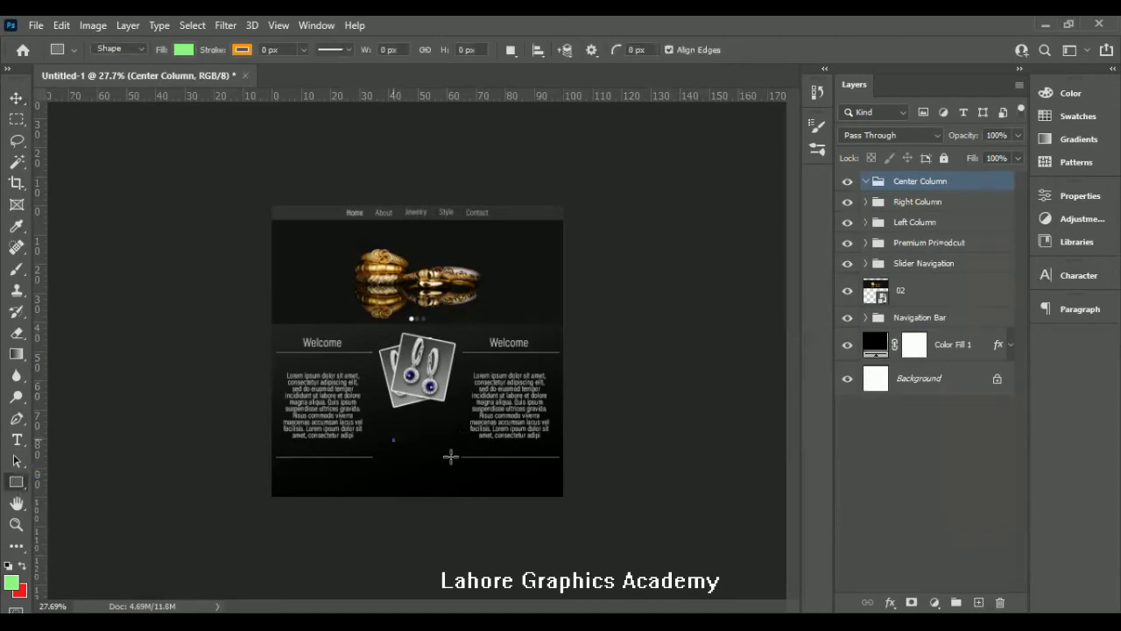
{"action": "left_click_drag", "start_coordinate": [393, 440], "coordinate": [450, 457]}
{"action": "scroll", "coordinate": [436, 464], "scroll_direction": "up", "scroll_amount": 2}
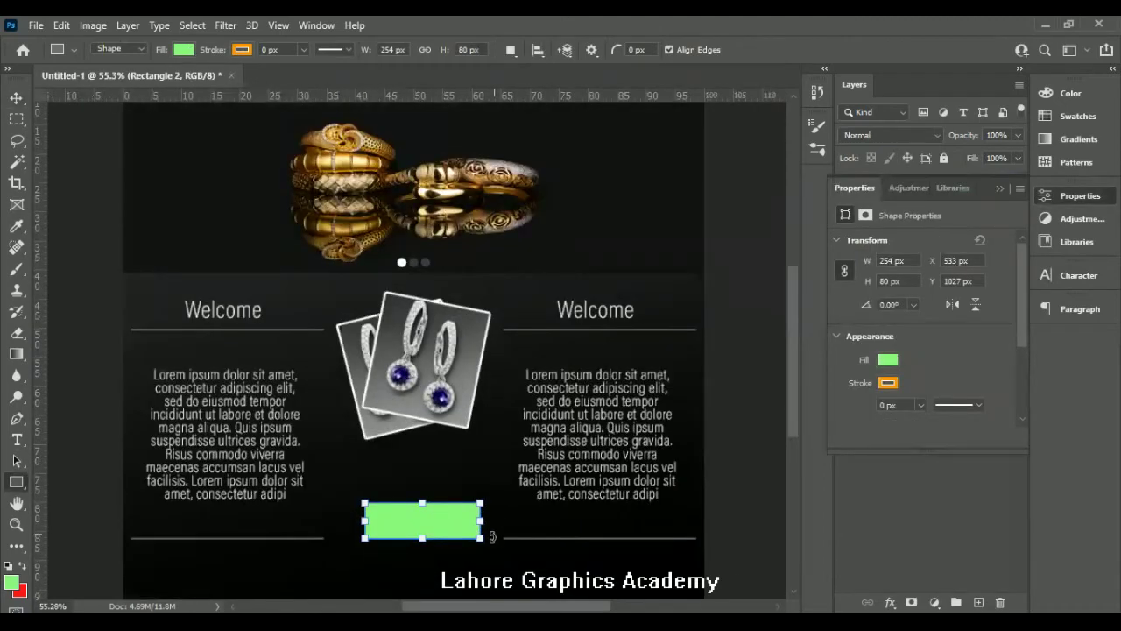
{"action": "left_click_drag", "start_coordinate": [467, 468], "coordinate": [440, 380]}
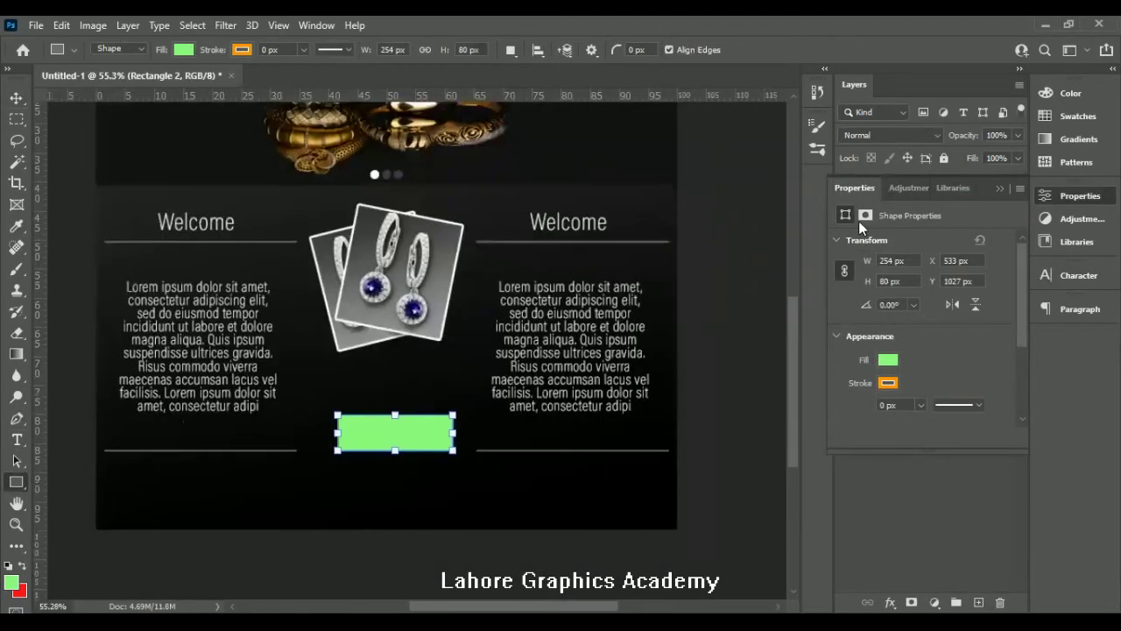
{"action": "left_click", "coordinate": [184, 53]}
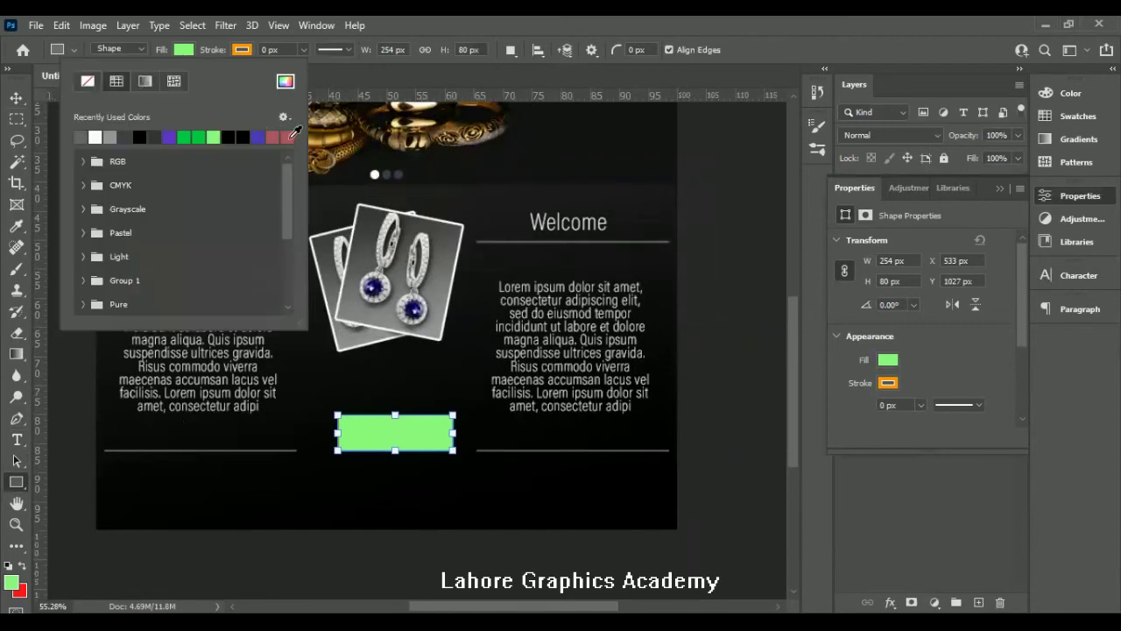
{"action": "left_click", "coordinate": [95, 136]}
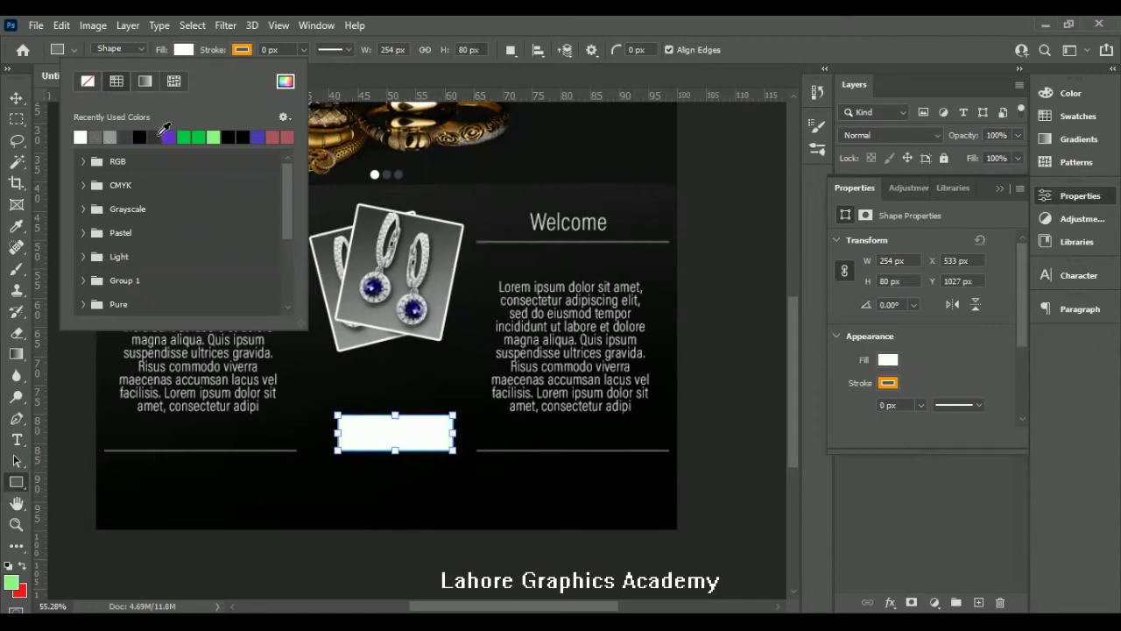
{"action": "left_click", "coordinate": [897, 385]}
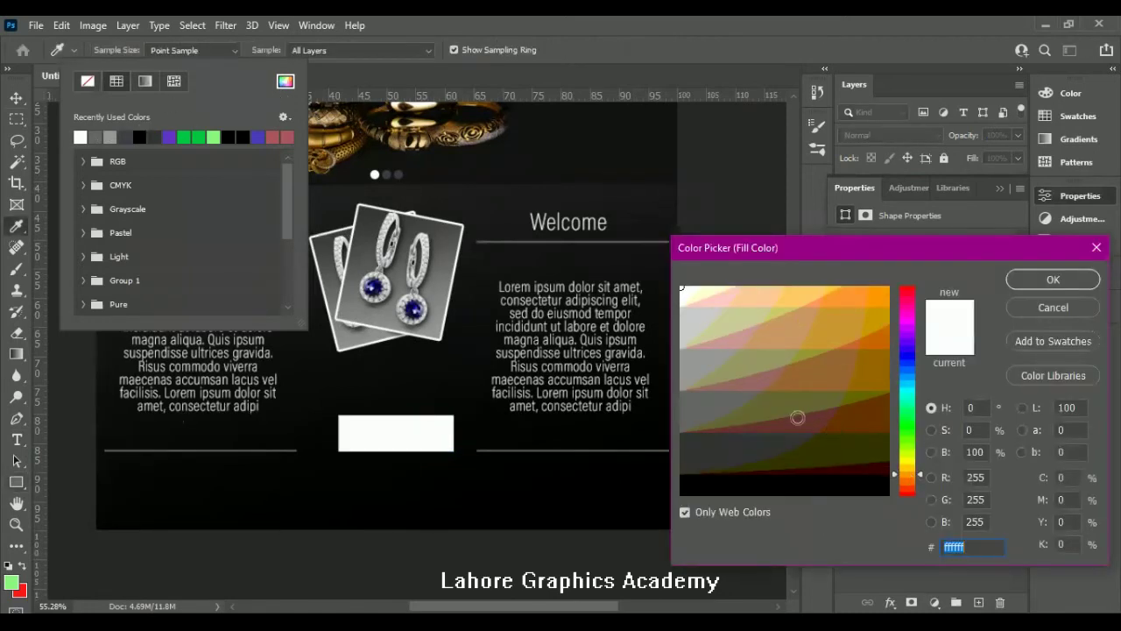
{"action": "left_click", "coordinate": [833, 318]}
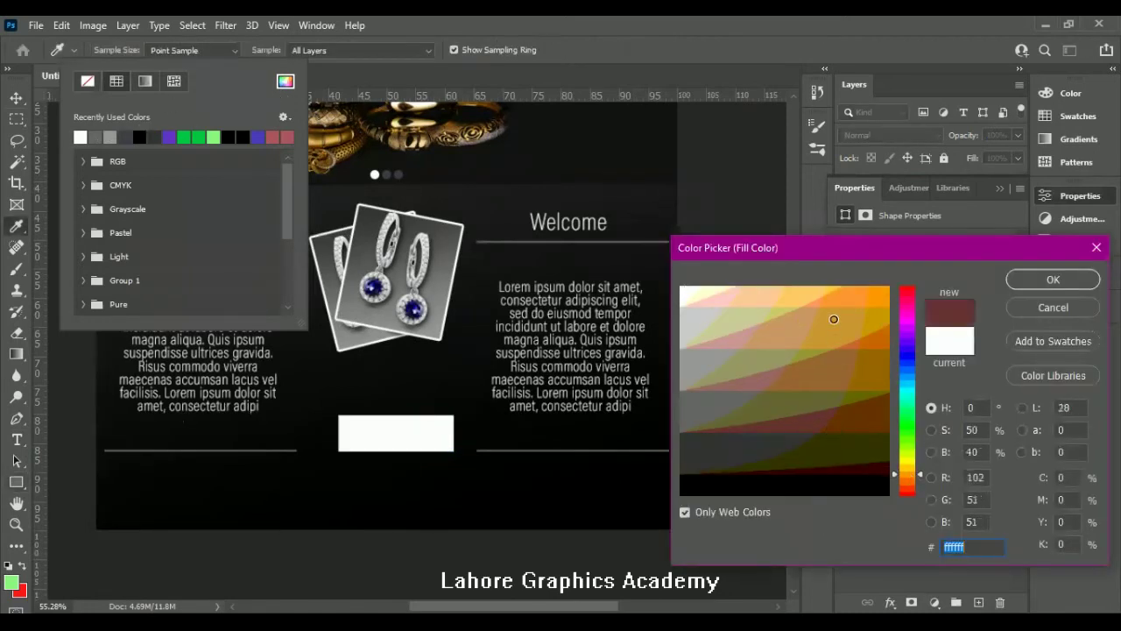
{"action": "left_click", "coordinate": [1076, 287]}
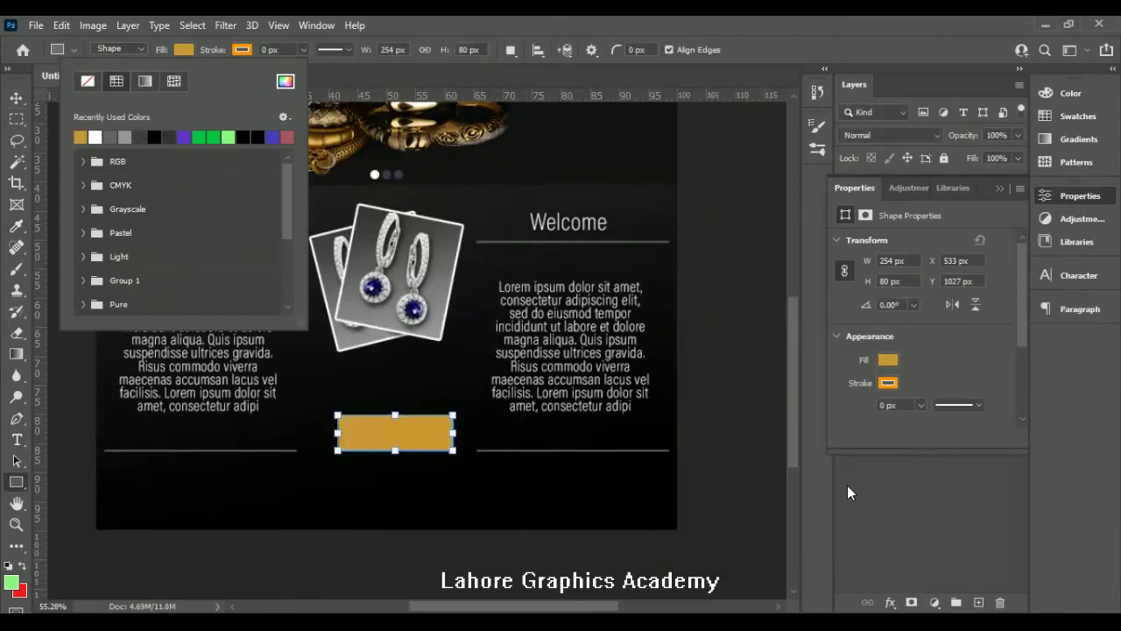
{"action": "left_click", "coordinate": [1017, 200]}
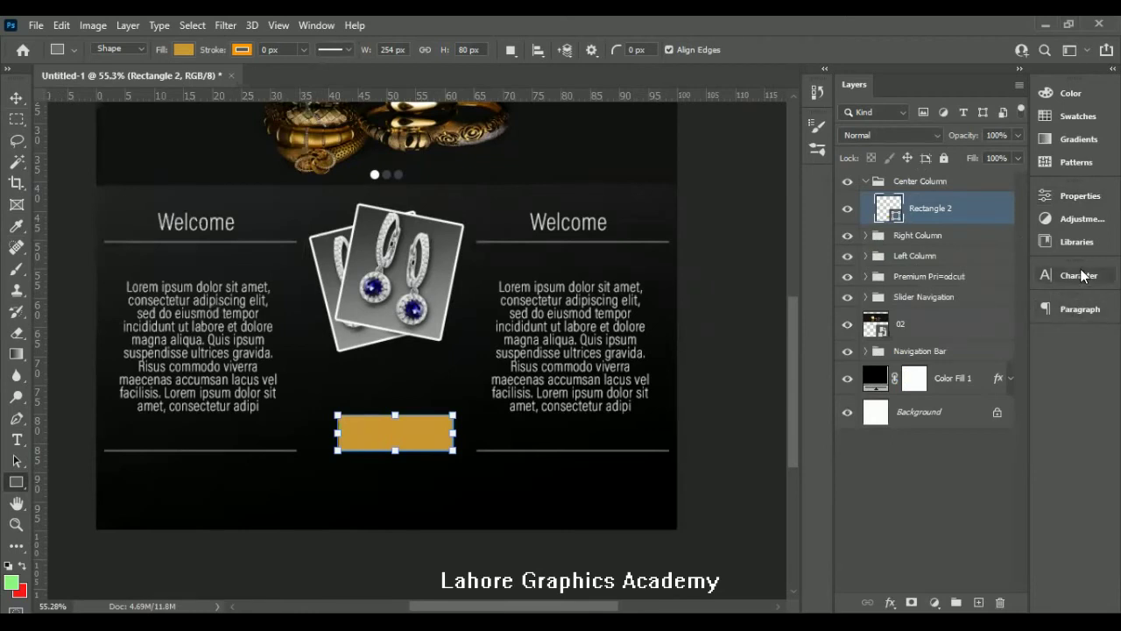
- Round the rectangle's corners to a 30 px radius
{"action": "left_click", "coordinate": [1076, 196]}
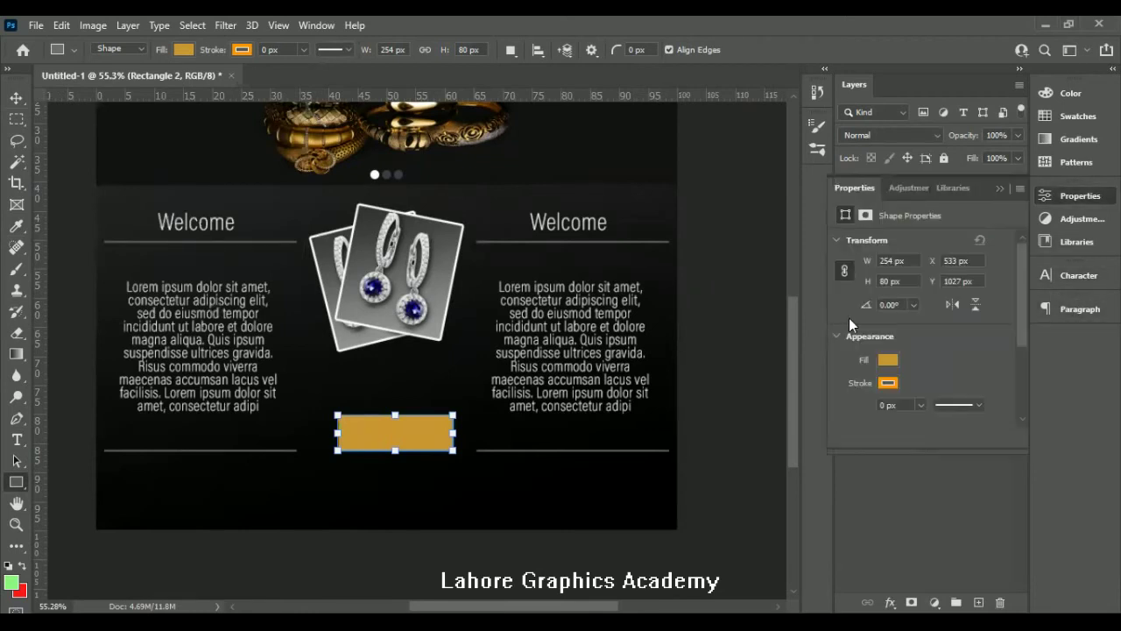
{"action": "scroll", "coordinate": [867, 326], "scroll_direction": "down", "scroll_amount": 3}
{"action": "left_click", "coordinate": [890, 343]}
{"action": "type", "text": "30"}
{"action": "key", "text": "Return"}
{"action": "left_click", "coordinate": [882, 478]}
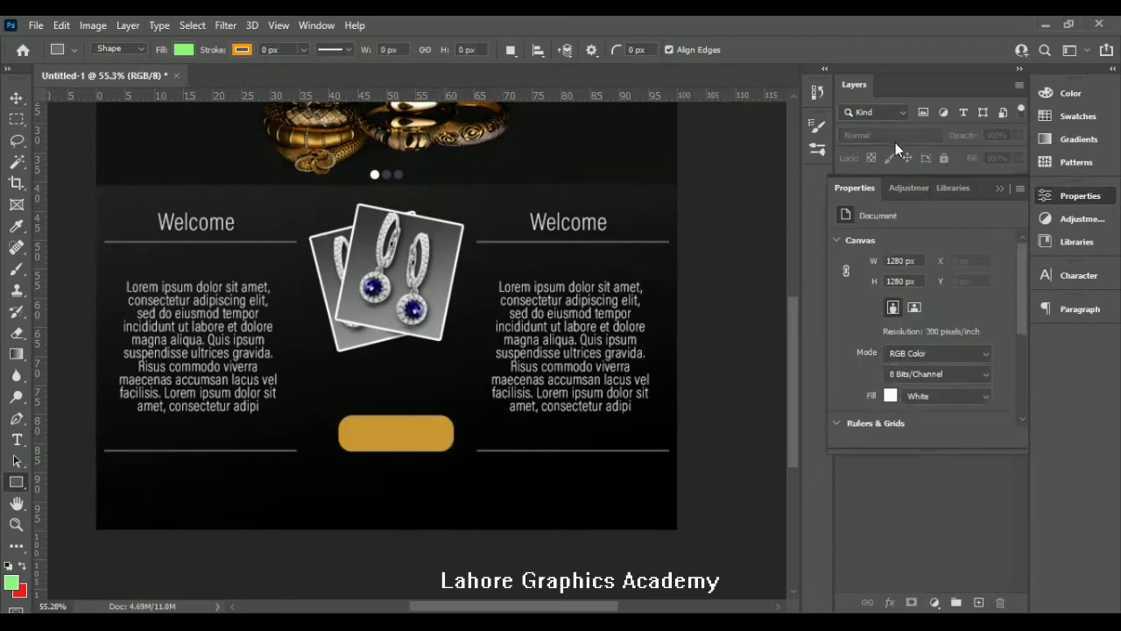
{"action": "left_click", "coordinate": [999, 188]}
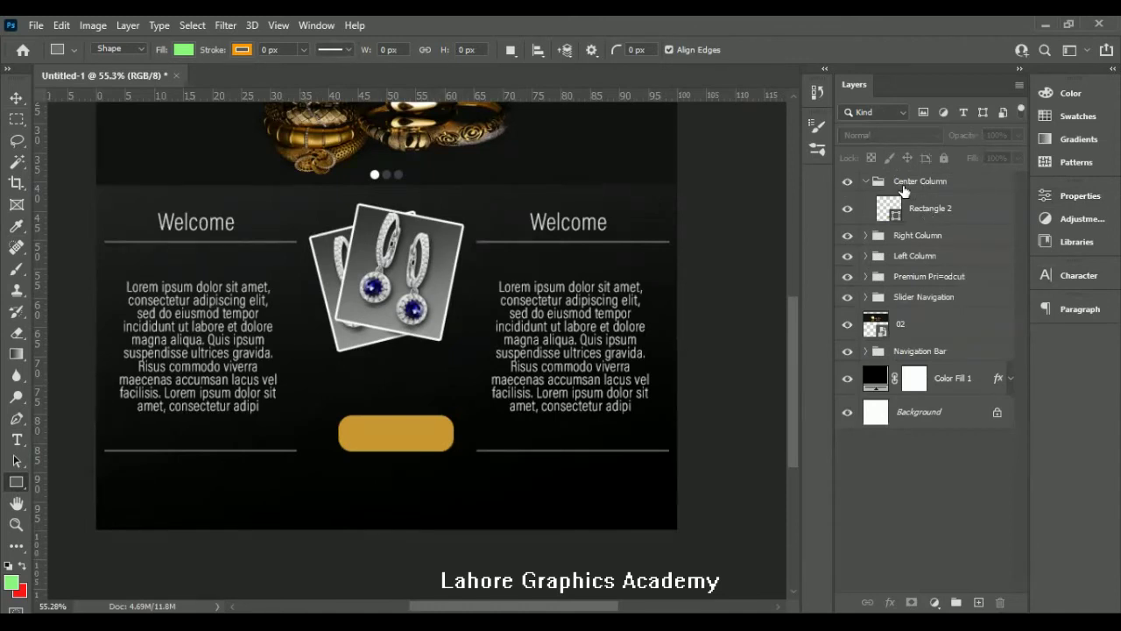
- Add 'View More' text in All Caps and move it onto the gold button
{"action": "left_click", "coordinate": [17, 439]}
{"action": "left_click", "coordinate": [356, 495]}
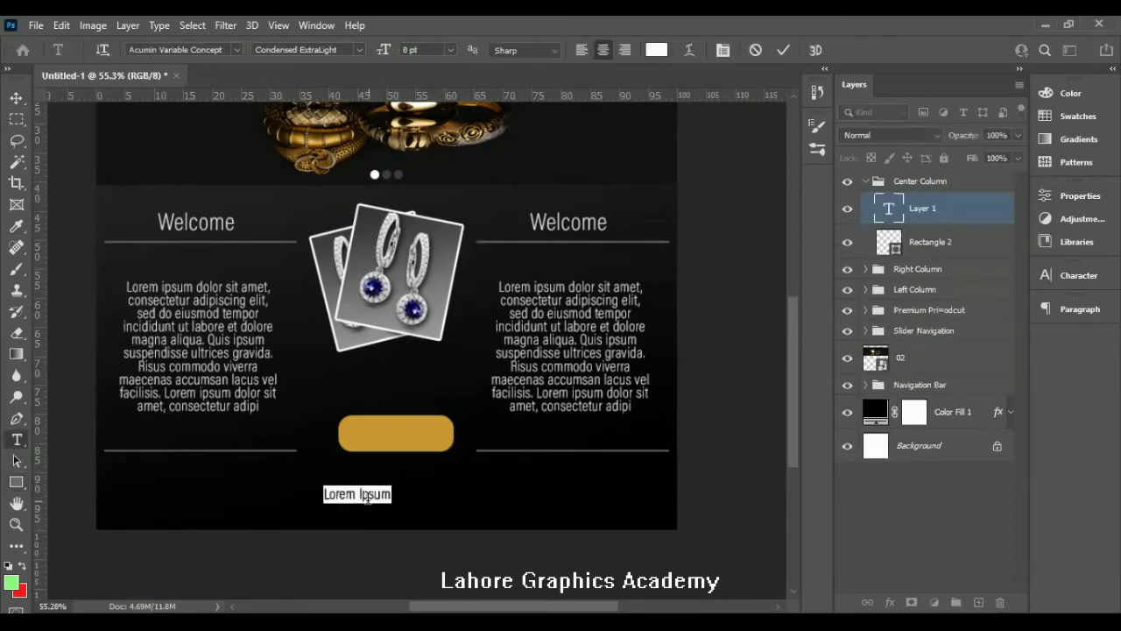
{"action": "type", "text": "View More"}
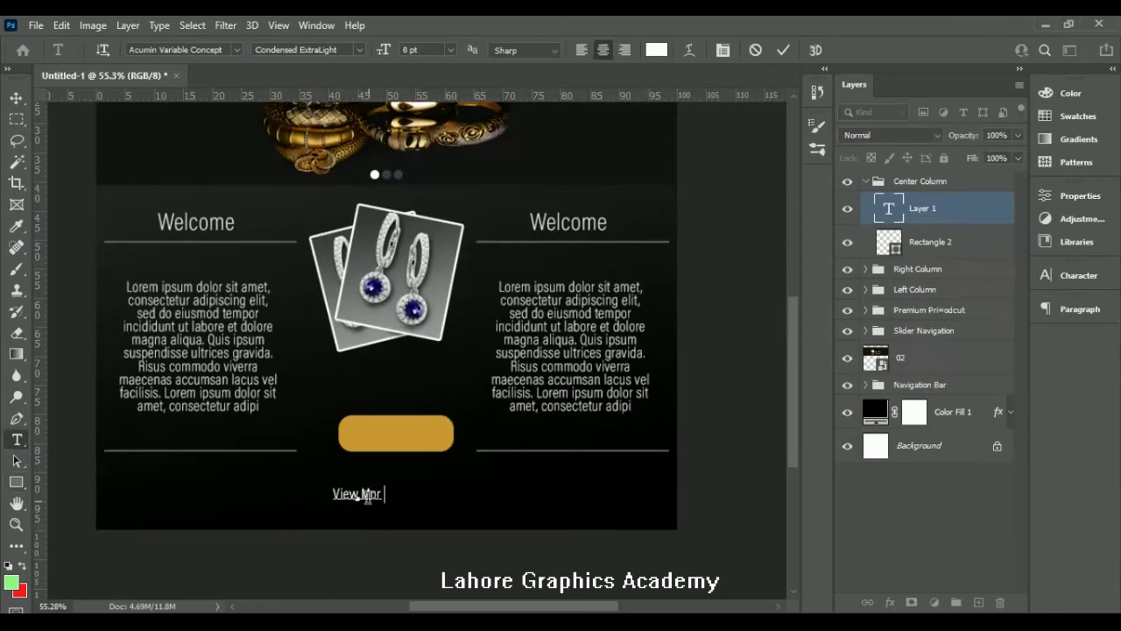
{"action": "key", "text": "ctrl+Return"}
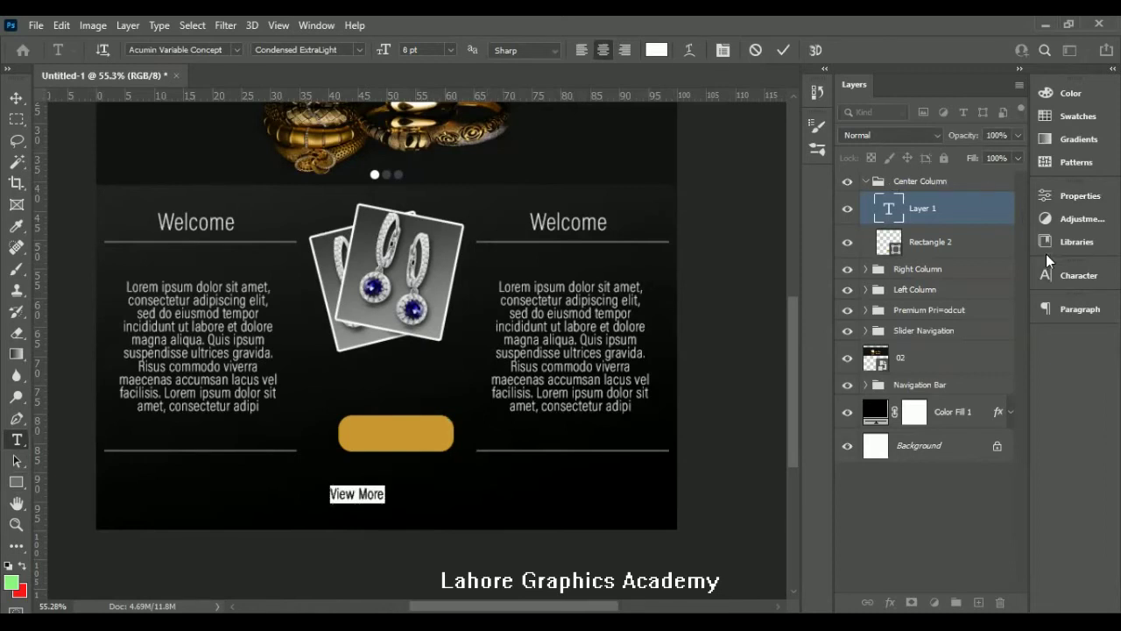
{"action": "left_click", "coordinate": [1064, 282]}
{"action": "left_click", "coordinate": [917, 388]}
{"action": "key", "text": "Return"}
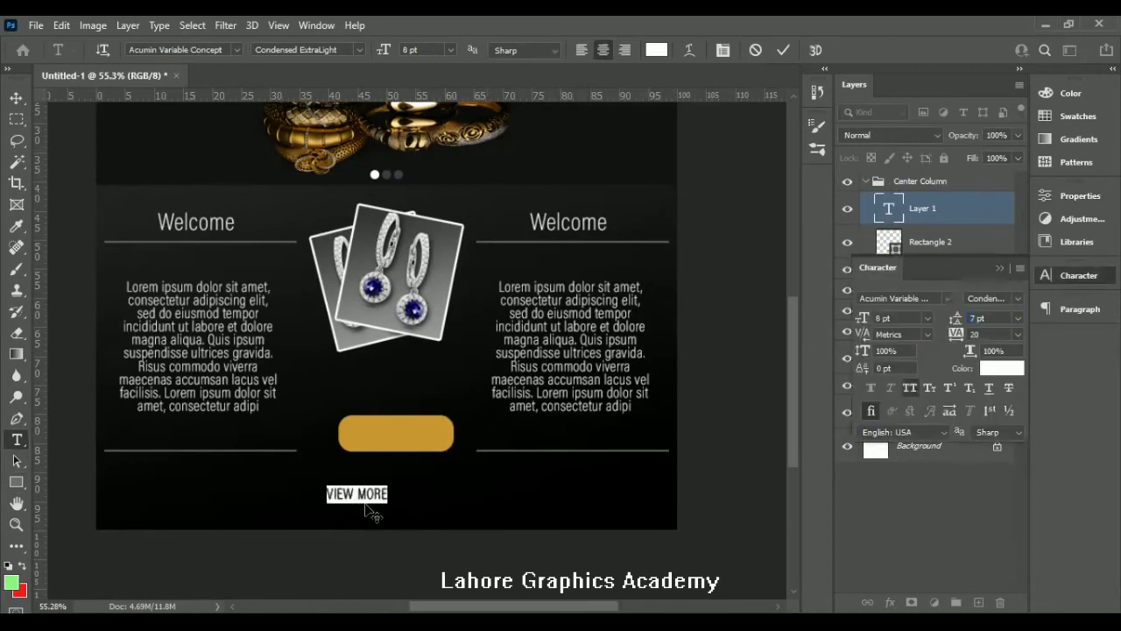
{"action": "left_click_drag", "start_coordinate": [423, 507], "coordinate": [464, 448]}
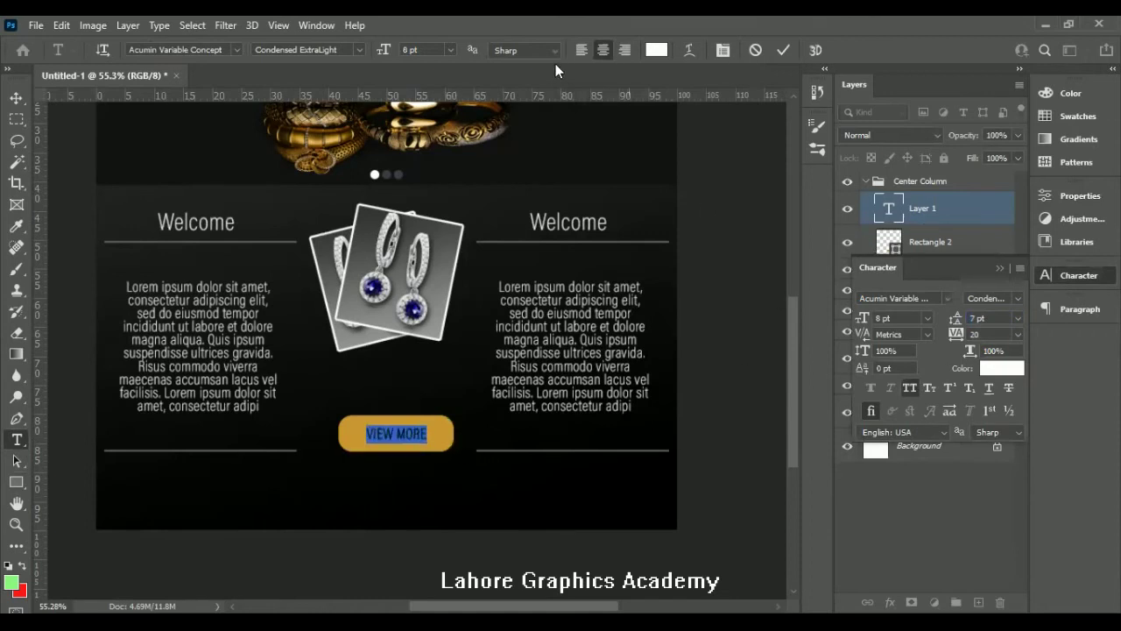
- Set the VIEW MORE label to 8 pt and select it with the button rectangle
{"action": "left_click_drag", "start_coordinate": [386, 49], "coordinate": [384, 50]}
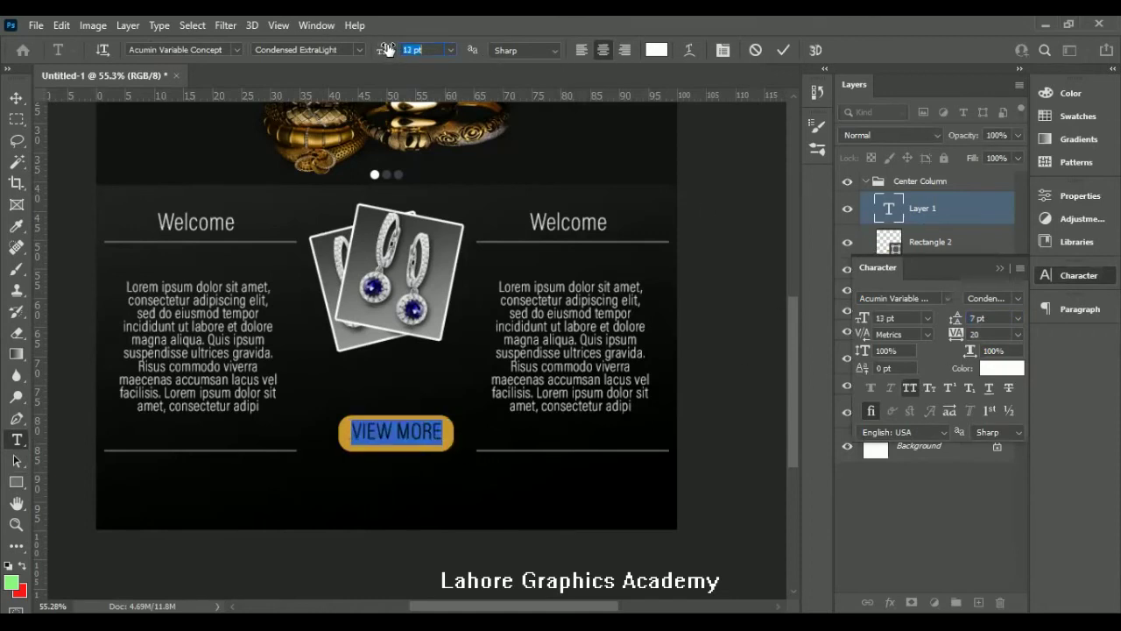
{"action": "type", "text": "8"}
{"action": "key", "text": "Return"}
{"action": "left_click", "coordinate": [1031, 346]}
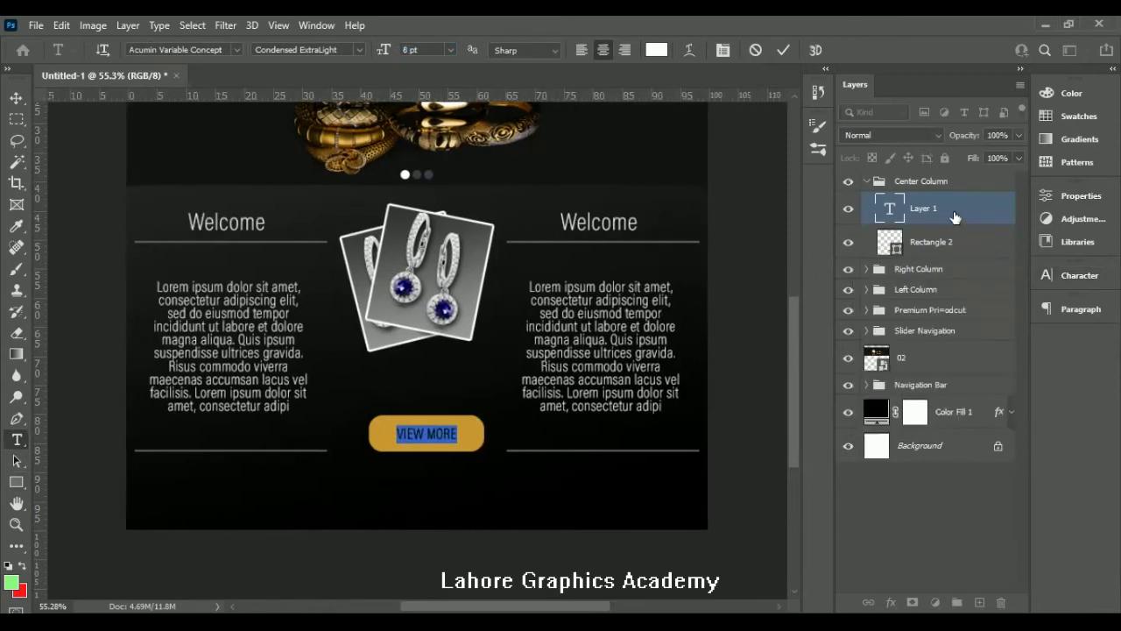
{"action": "left_click", "coordinate": [952, 242]}
{"action": "left_click", "coordinate": [952, 242]}
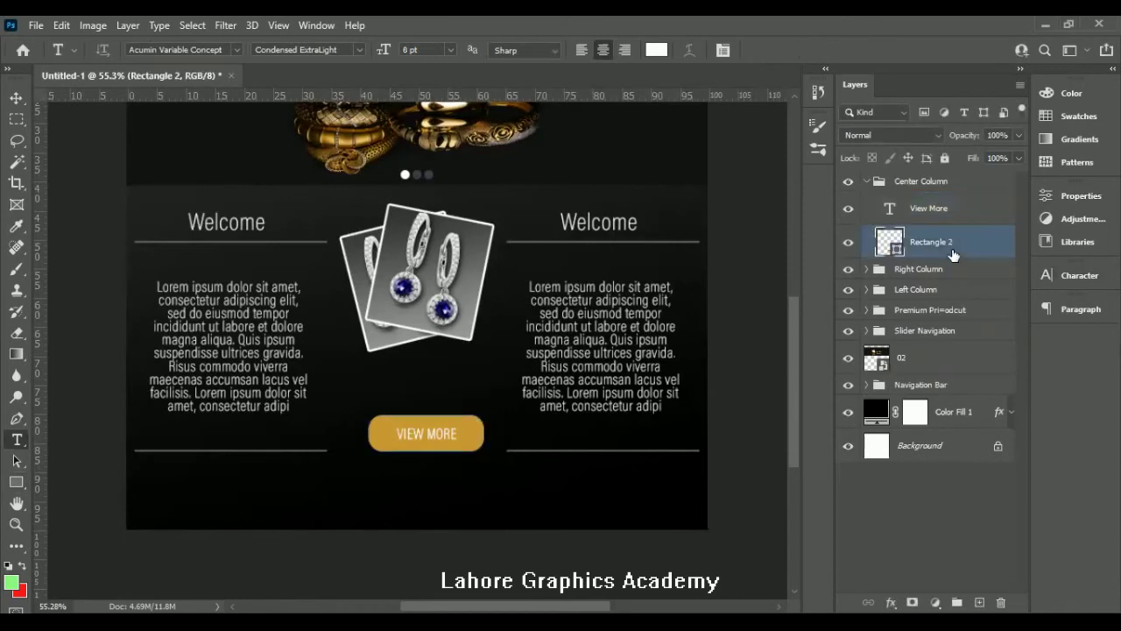
{"action": "left_click", "coordinate": [951, 241], "text": "ctrl"}
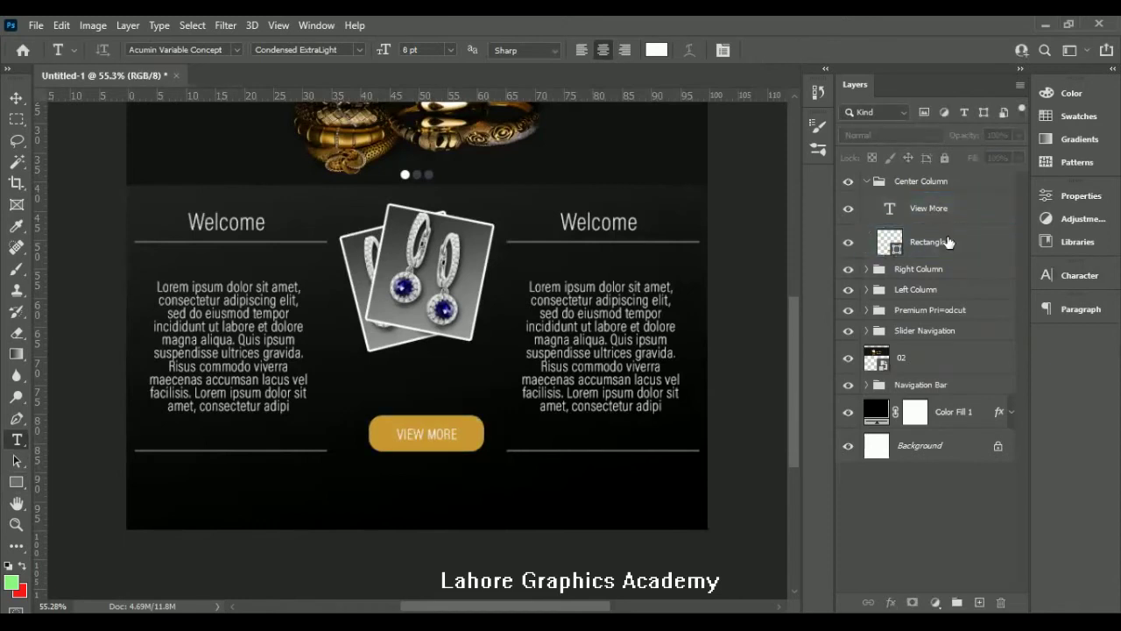
{"action": "key", "text": "alt+]"}
{"action": "left_click", "coordinate": [949, 242], "text": "shift"}
{"action": "key", "text": "v"}
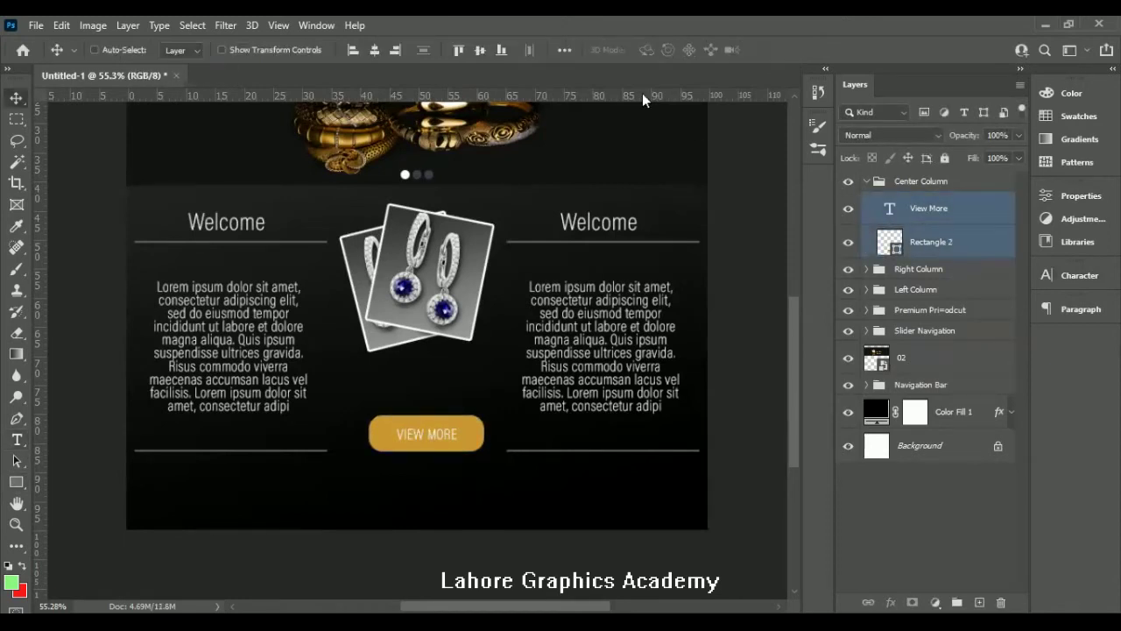
- Centre the VIEW MORE label horizontally and vertically on the gold button
{"action": "left_click", "coordinate": [376, 52]}
{"action": "left_click", "coordinate": [481, 50]}
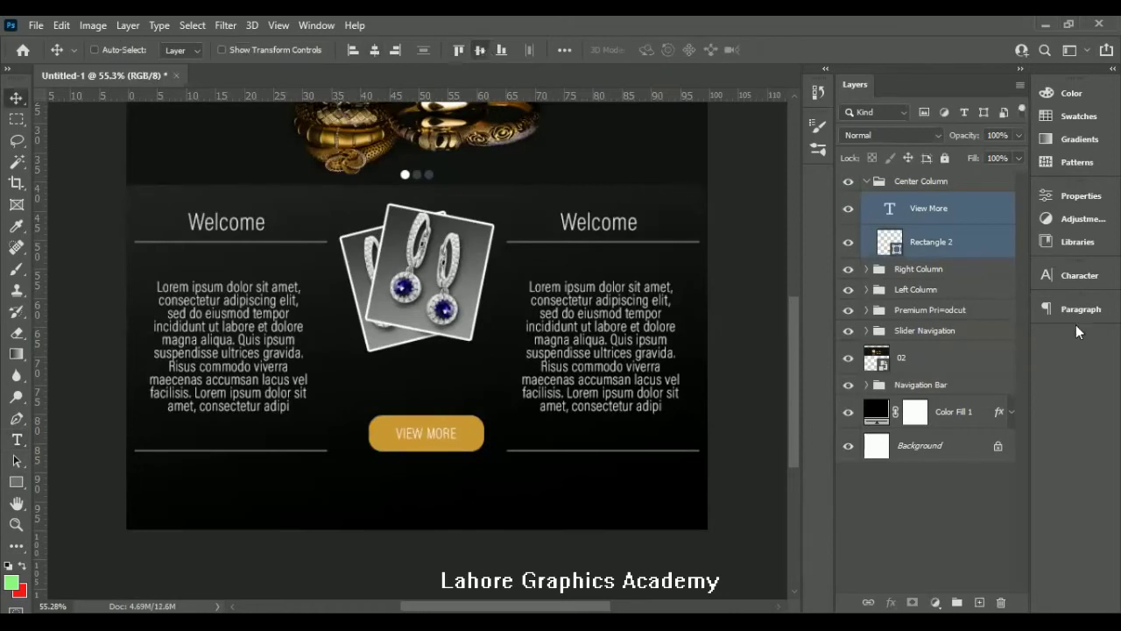
{"action": "left_click", "coordinate": [960, 220]}
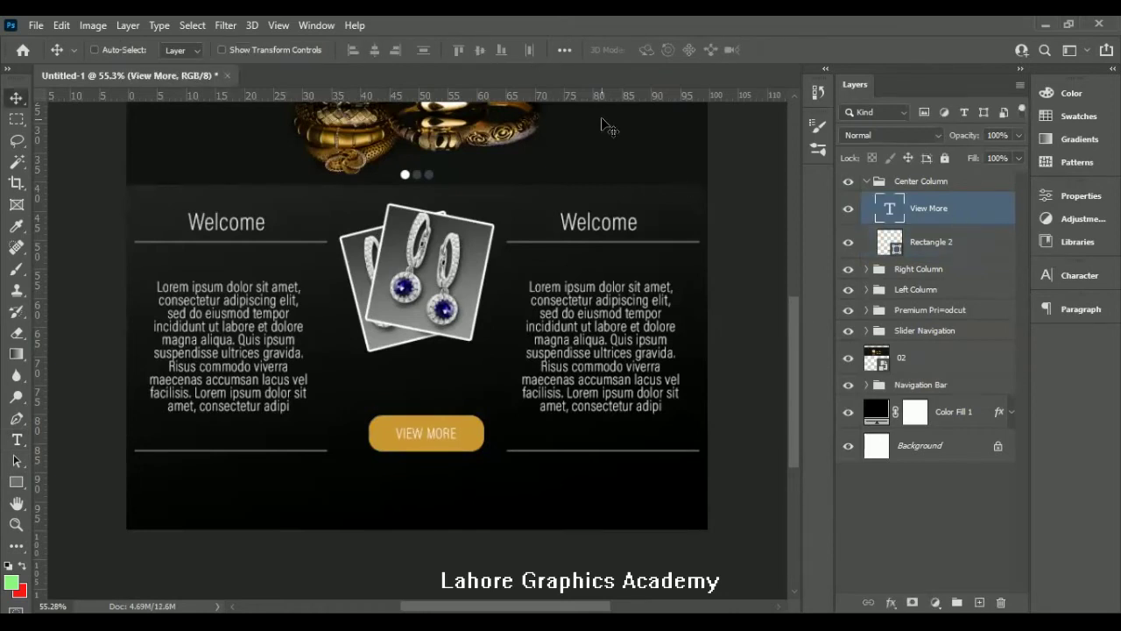
{"action": "key", "text": "ctrl+t"}
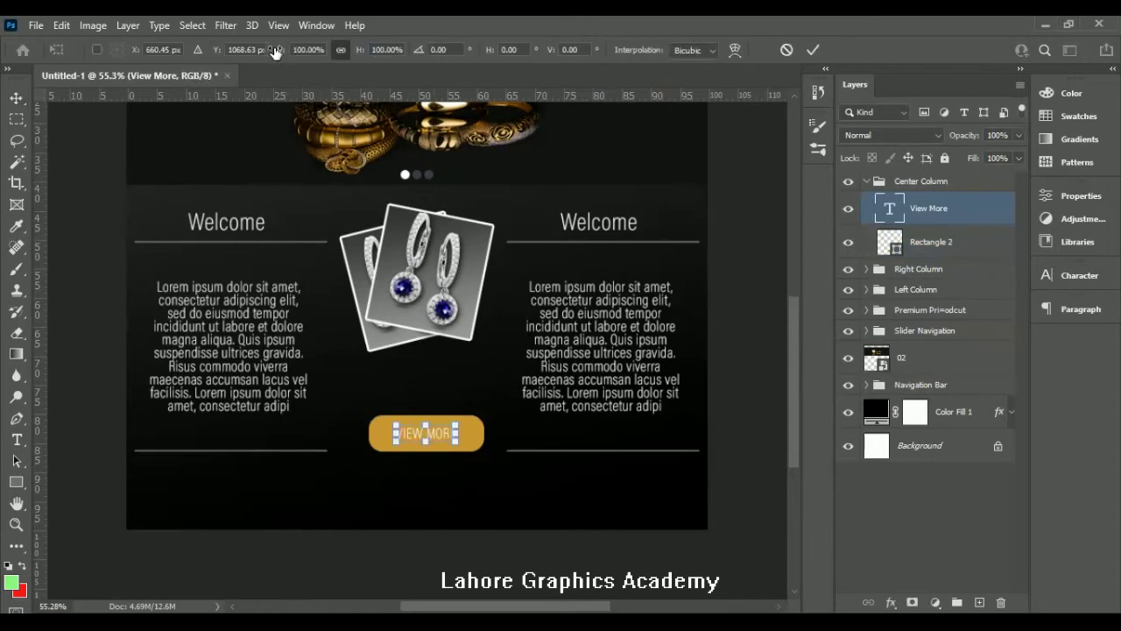
{"action": "left_click_drag", "start_coordinate": [274, 51], "coordinate": [308, 53]}
{"action": "left_click", "coordinate": [820, 44]}
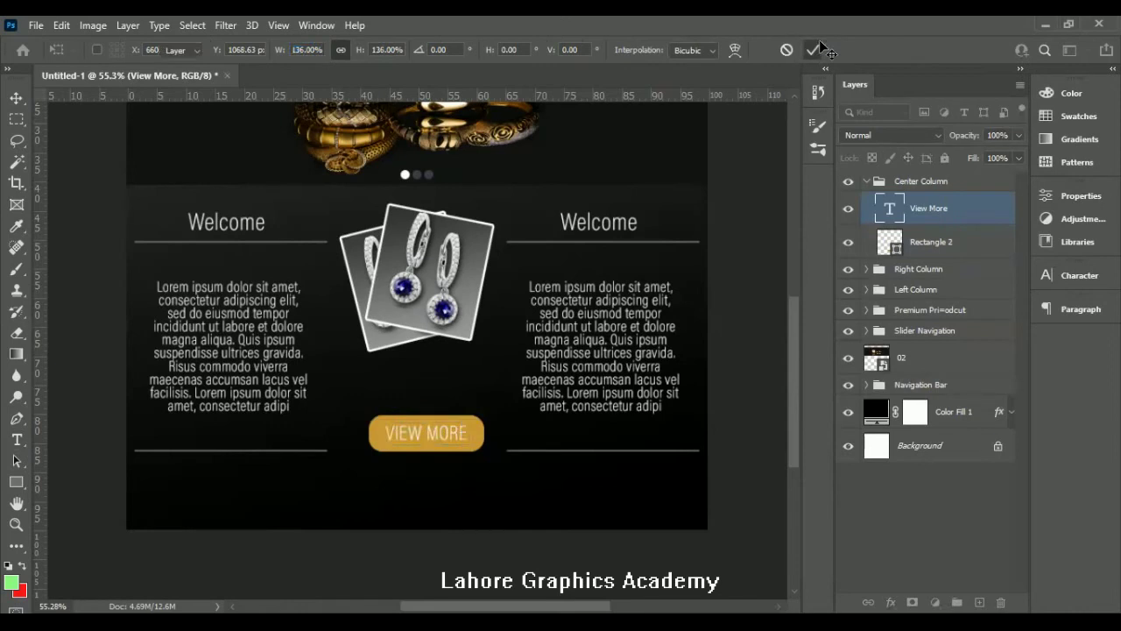
- Try SemiCondensed Medium and a smaller size on the label, then discard the edit
{"action": "double_click", "coordinate": [889, 209]}
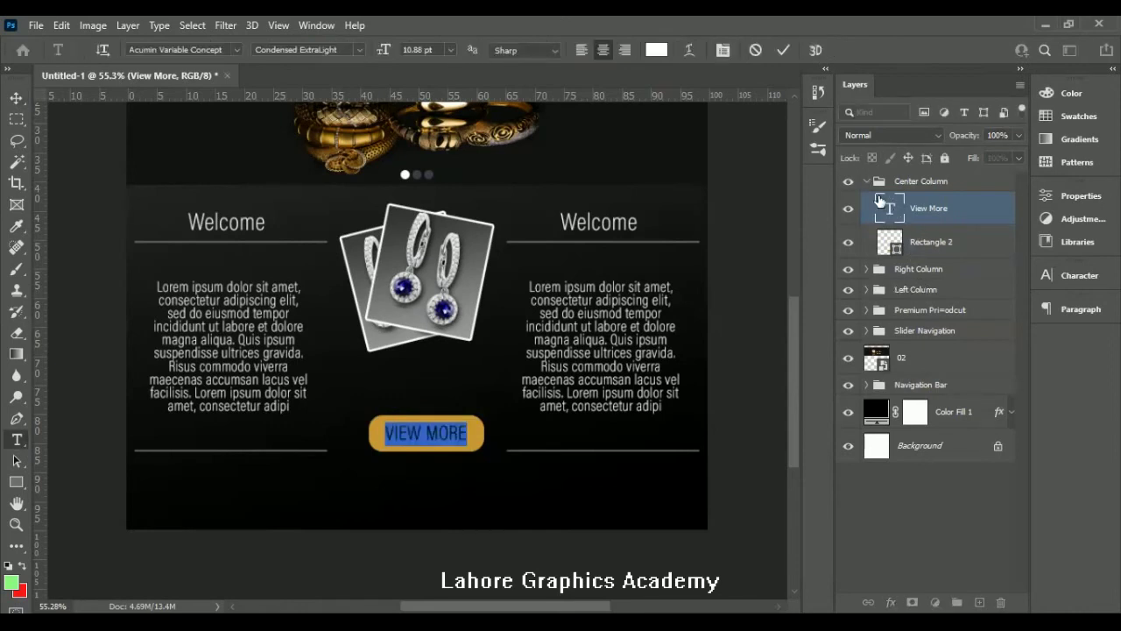
{"action": "left_click", "coordinate": [364, 53]}
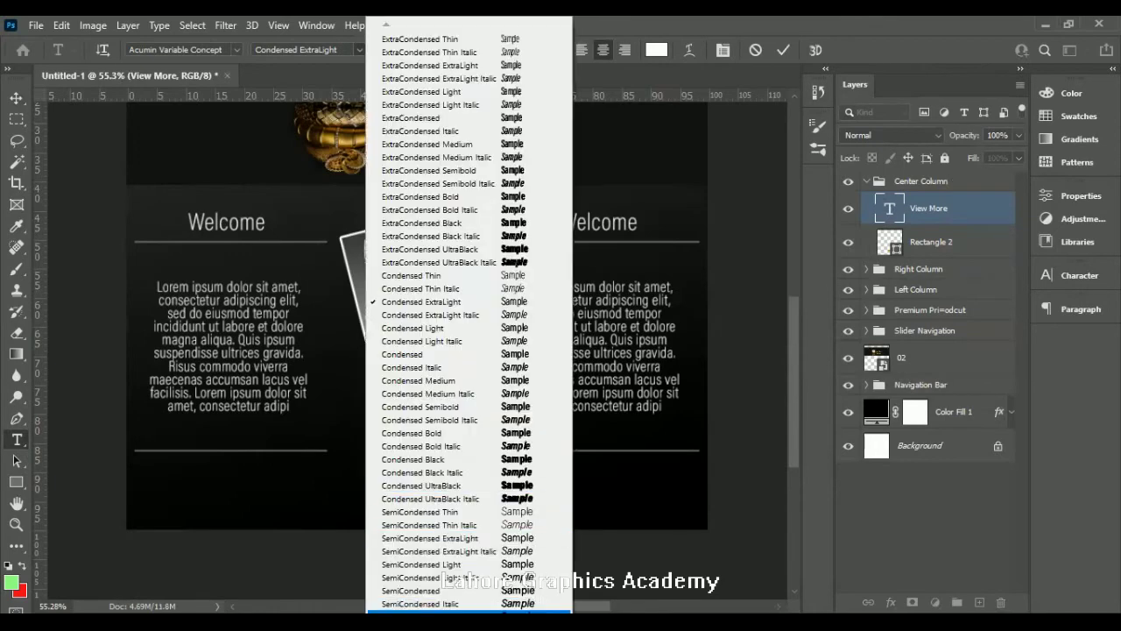
{"action": "left_click", "coordinate": [438, 609]}
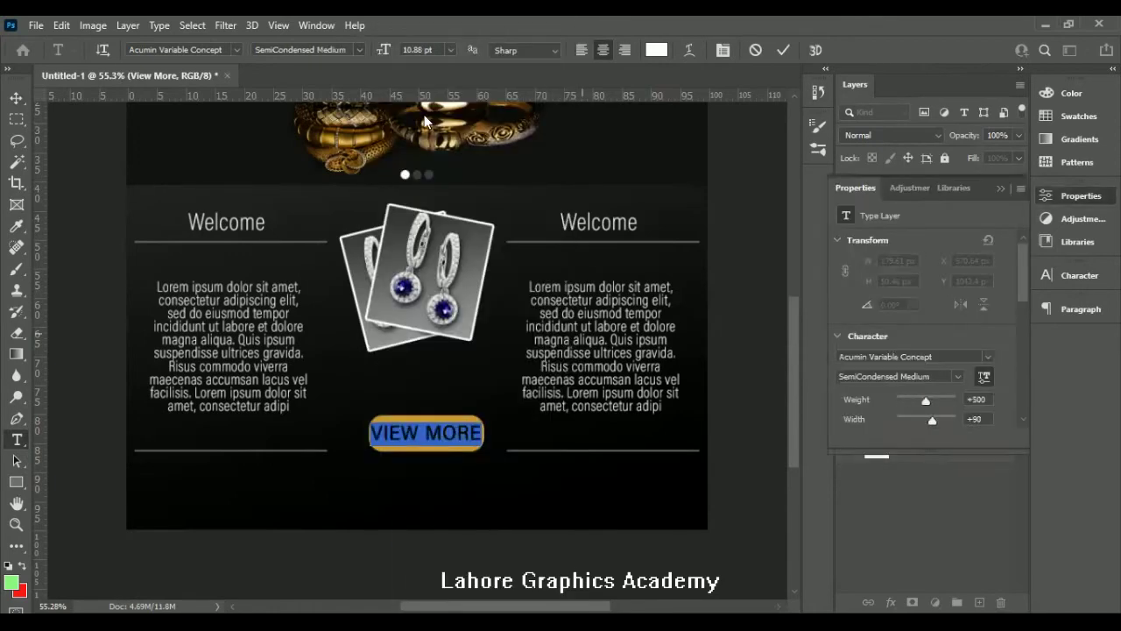
{"action": "left_click_drag", "start_coordinate": [390, 50], "coordinate": [392, 49]}
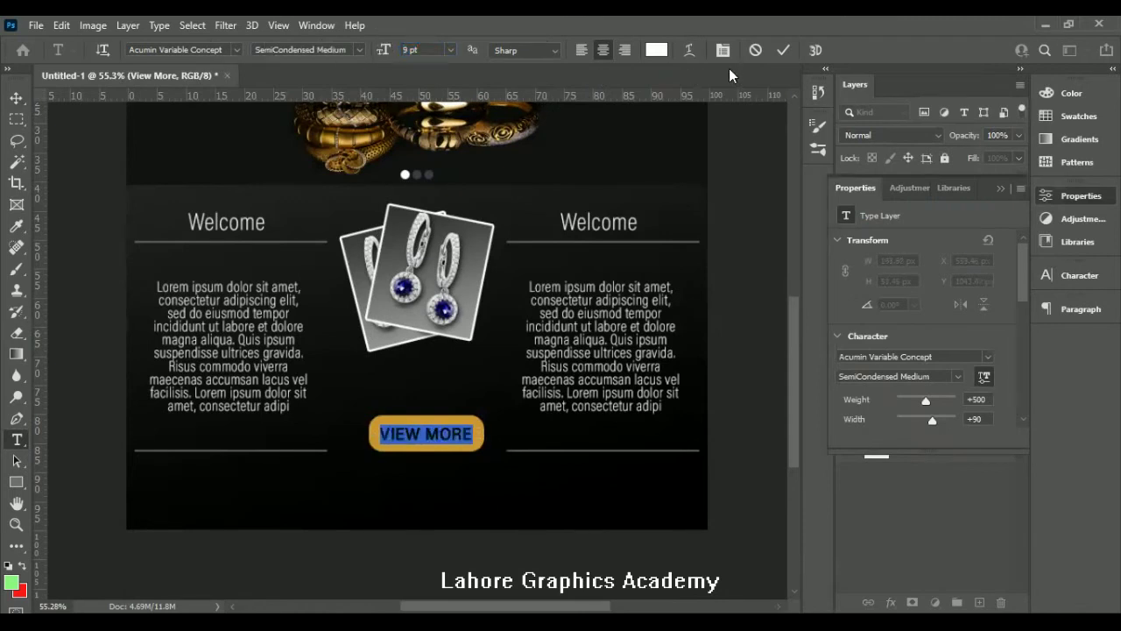
{"action": "left_click", "coordinate": [756, 50]}
{"action": "key", "text": "v"}
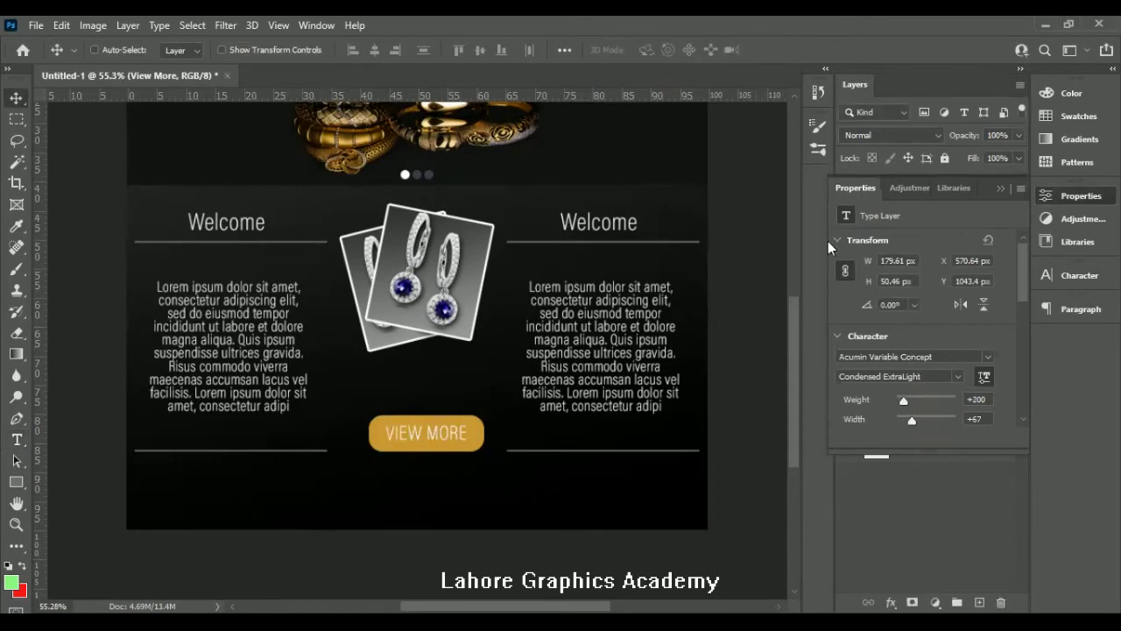
{"action": "left_click", "coordinate": [1000, 189]}
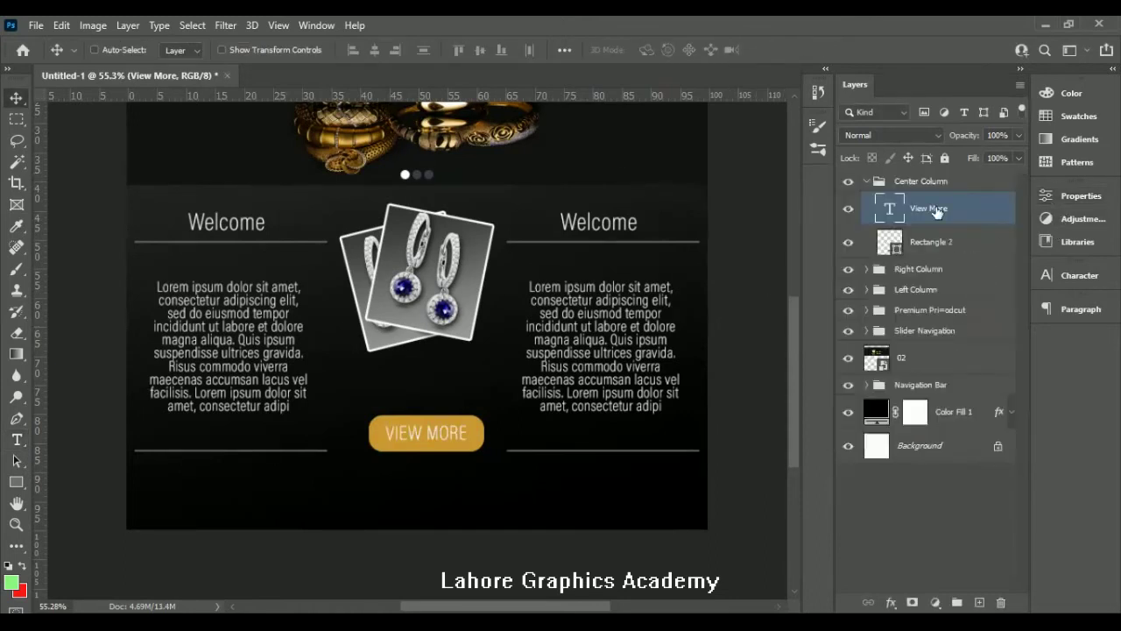
- Set the label to SemiCondensed Medium and scale it down to about 83%
{"action": "key", "text": "t"}
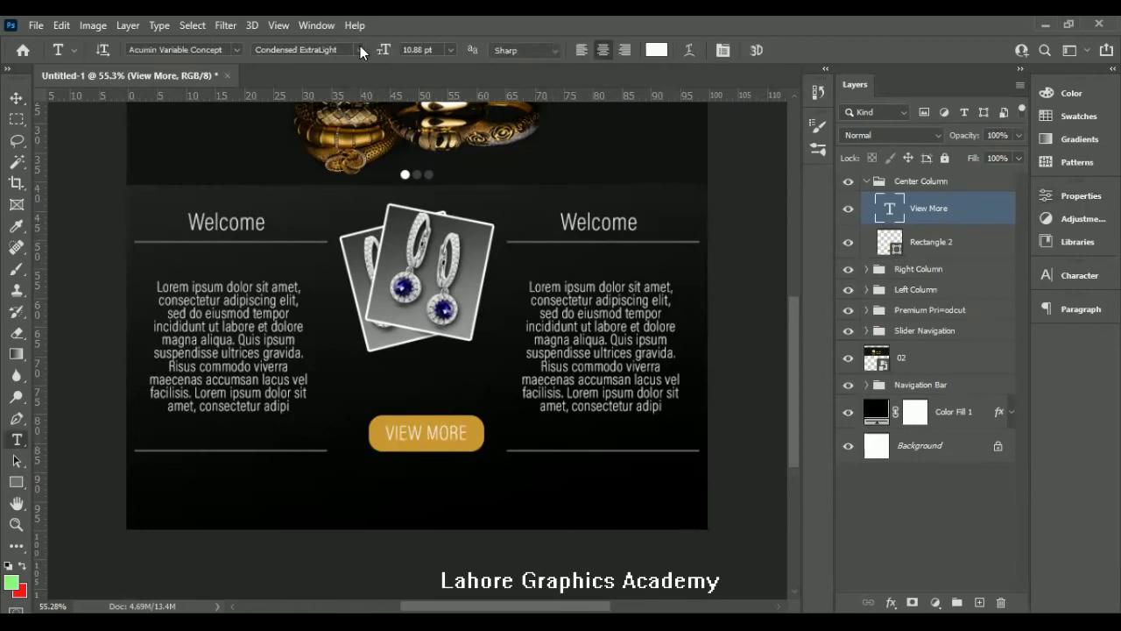
{"action": "left_click", "coordinate": [360, 47]}
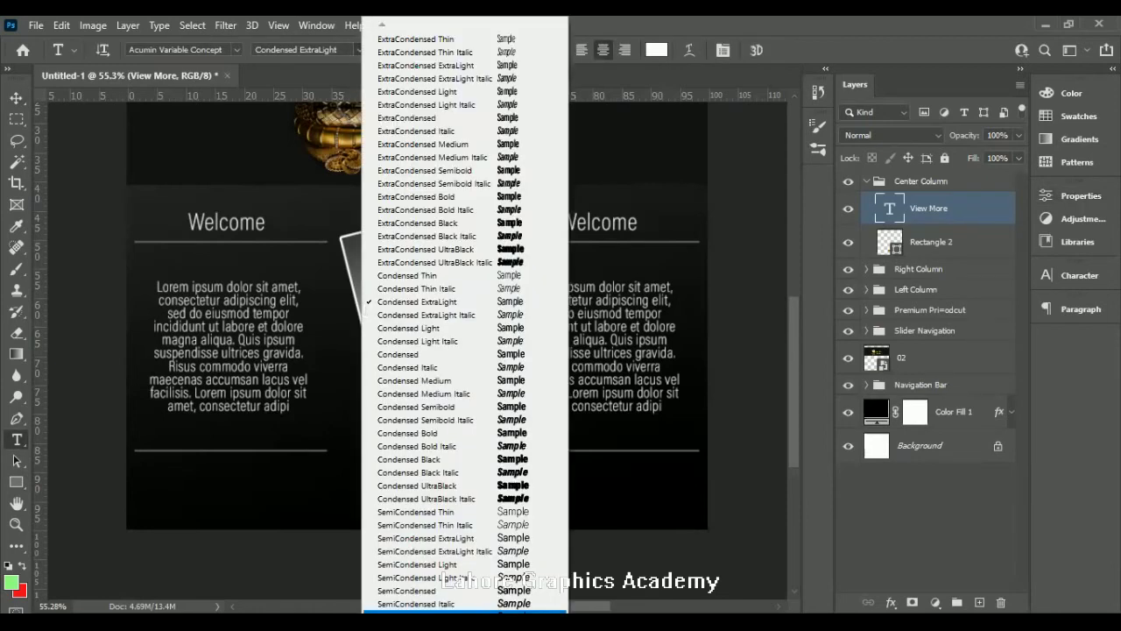
{"action": "key", "text": "Return"}
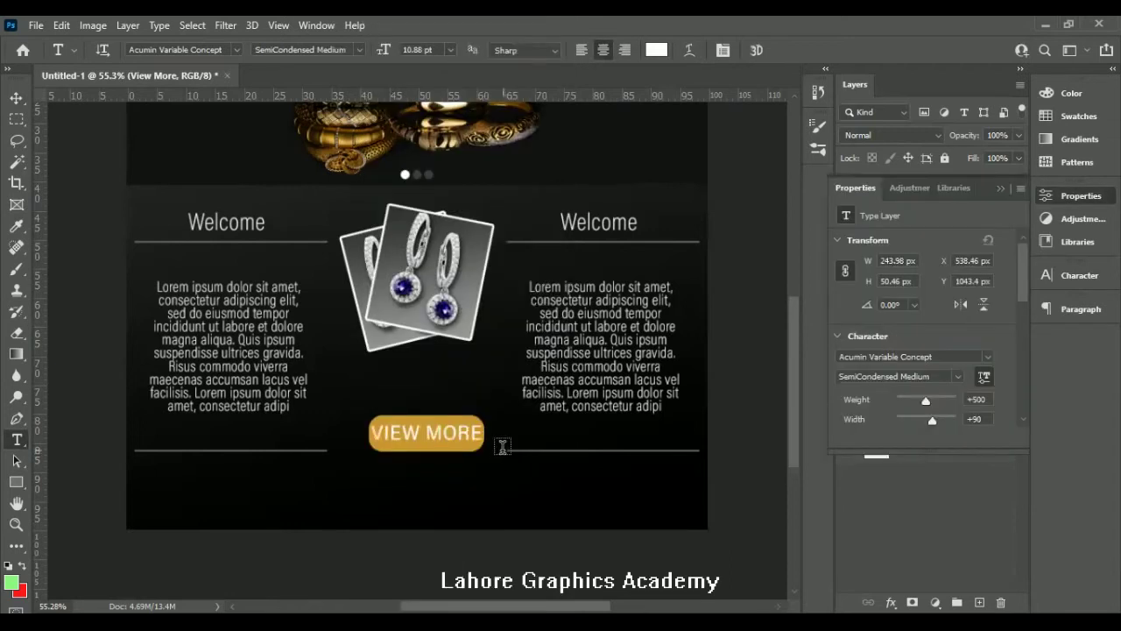
{"action": "key", "text": "ctrl+t"}
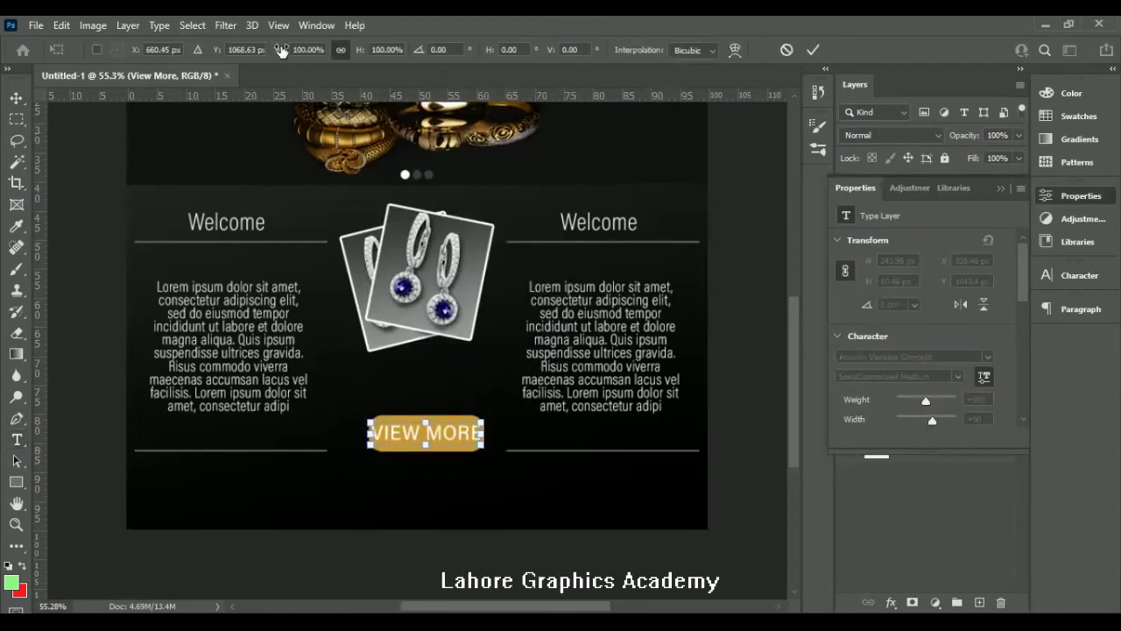
{"action": "left_click_drag", "start_coordinate": [281, 50], "coordinate": [267, 54]}
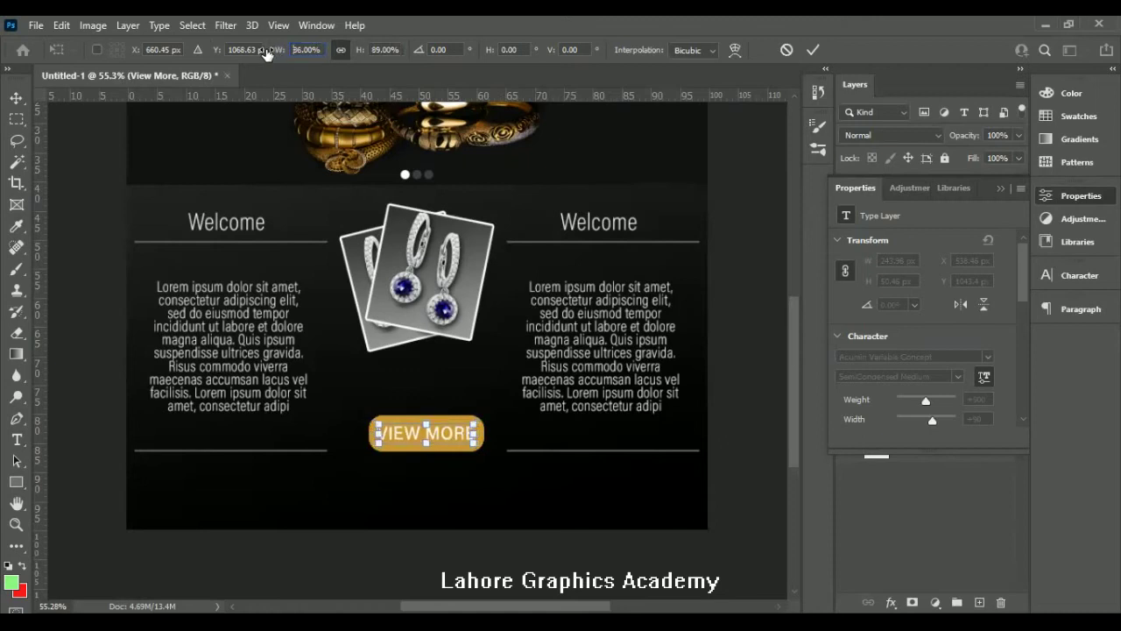
{"action": "left_click", "coordinate": [814, 50]}
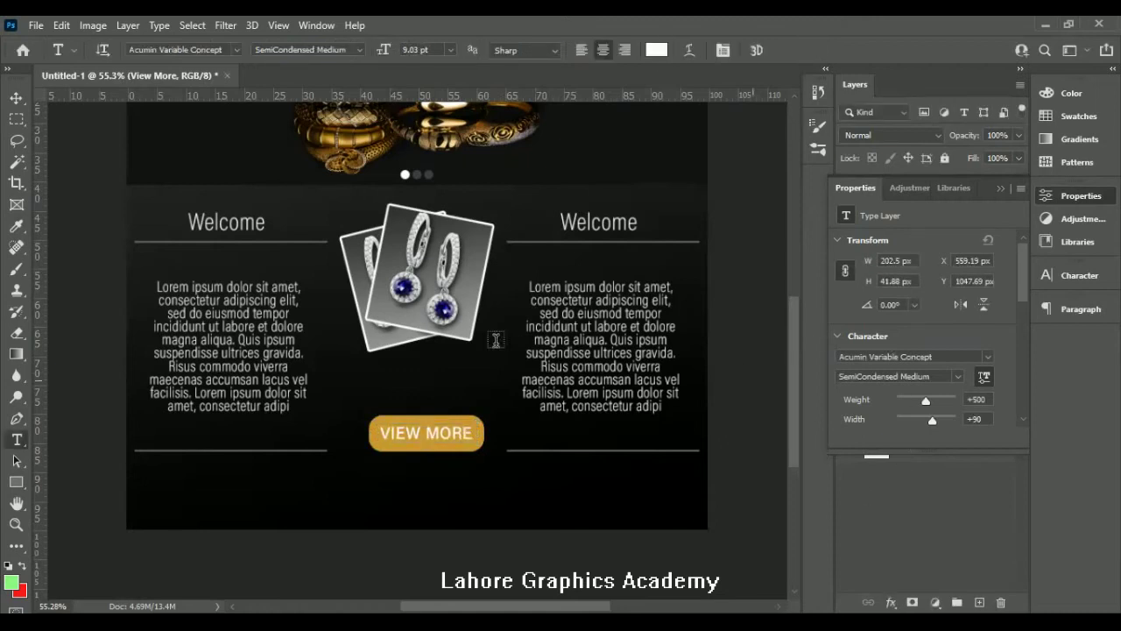
{"action": "scroll", "coordinate": [489, 335], "scroll_direction": "down", "scroll_amount": 2}
{"action": "scroll", "coordinate": [486, 422], "scroll_direction": "up", "scroll_amount": 1}
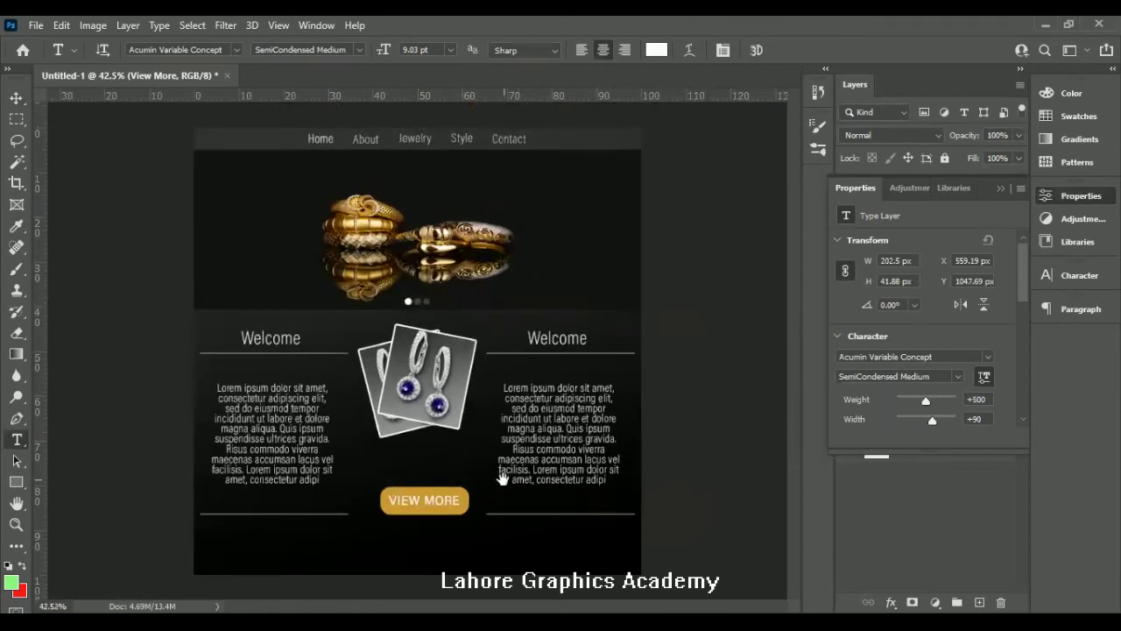
- Centre the VIEW MORE button horizontally on the page using Align Horizontal Centers
{"action": "left_click", "coordinate": [998, 189]}
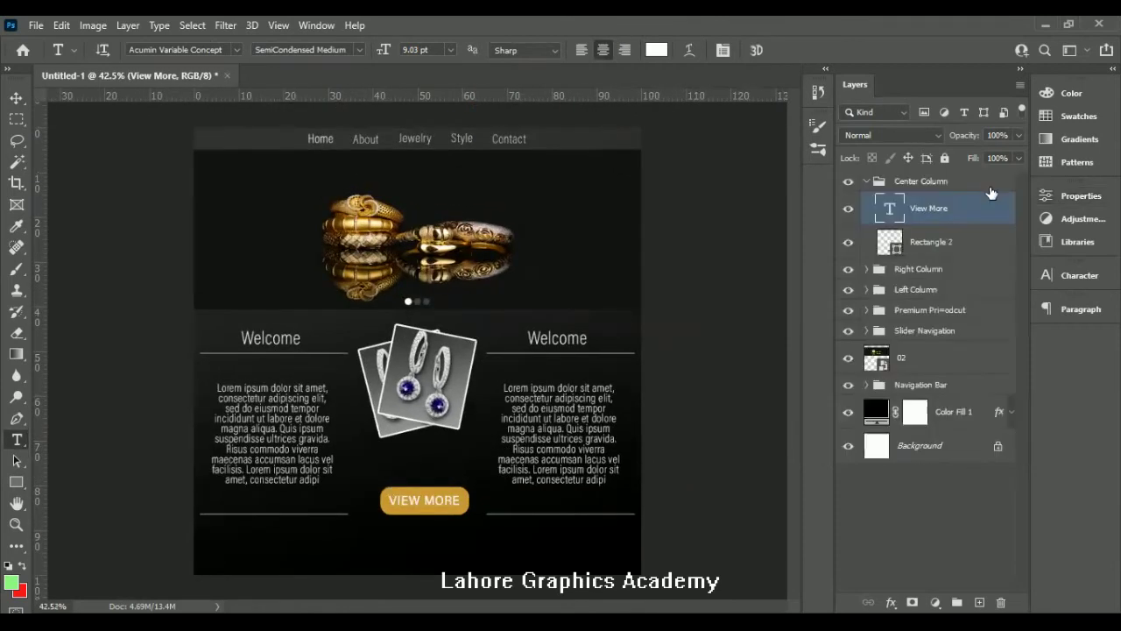
{"action": "left_click", "coordinate": [875, 186]}
{"action": "left_click", "coordinate": [941, 183]}
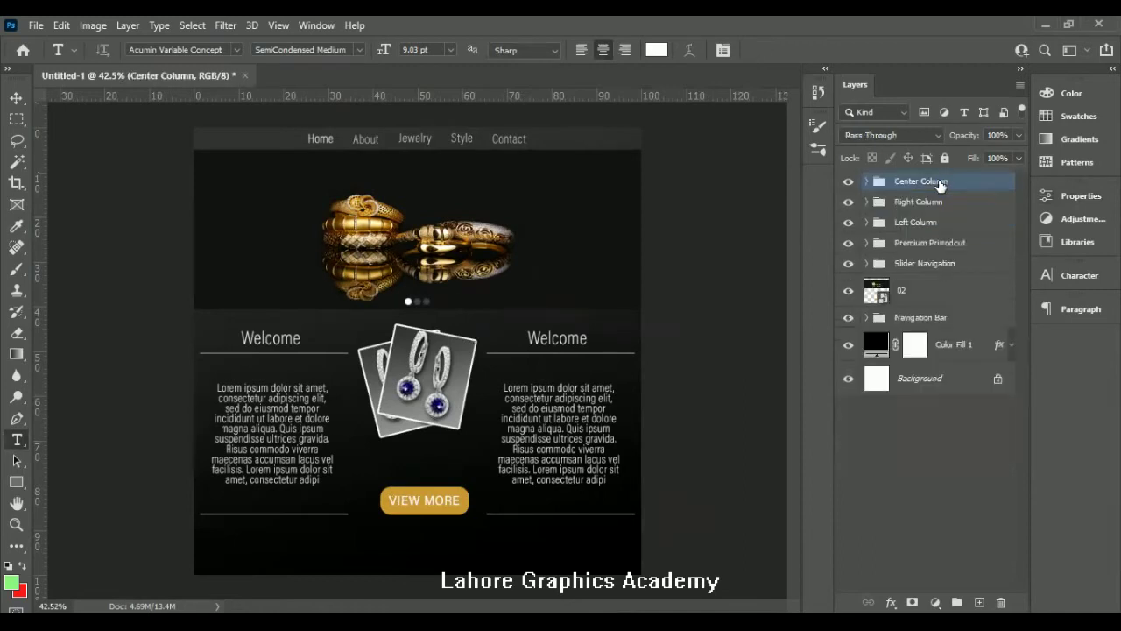
{"action": "left_click", "coordinate": [944, 382], "text": "ctrl"}
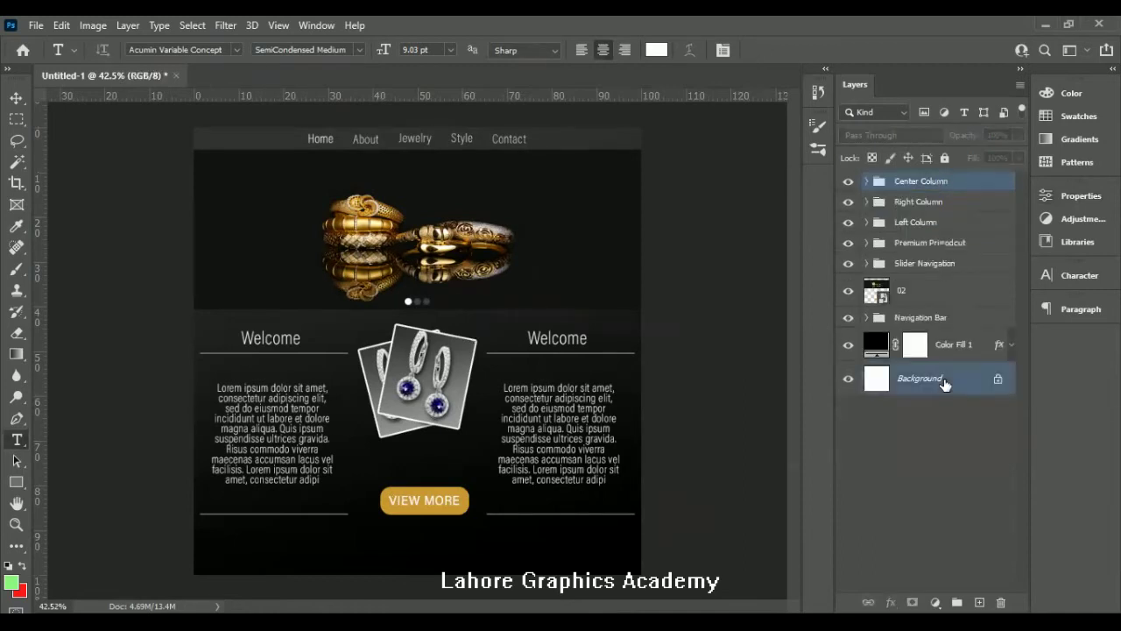
{"action": "key", "text": "v"}
{"action": "left_click", "coordinate": [373, 51]}
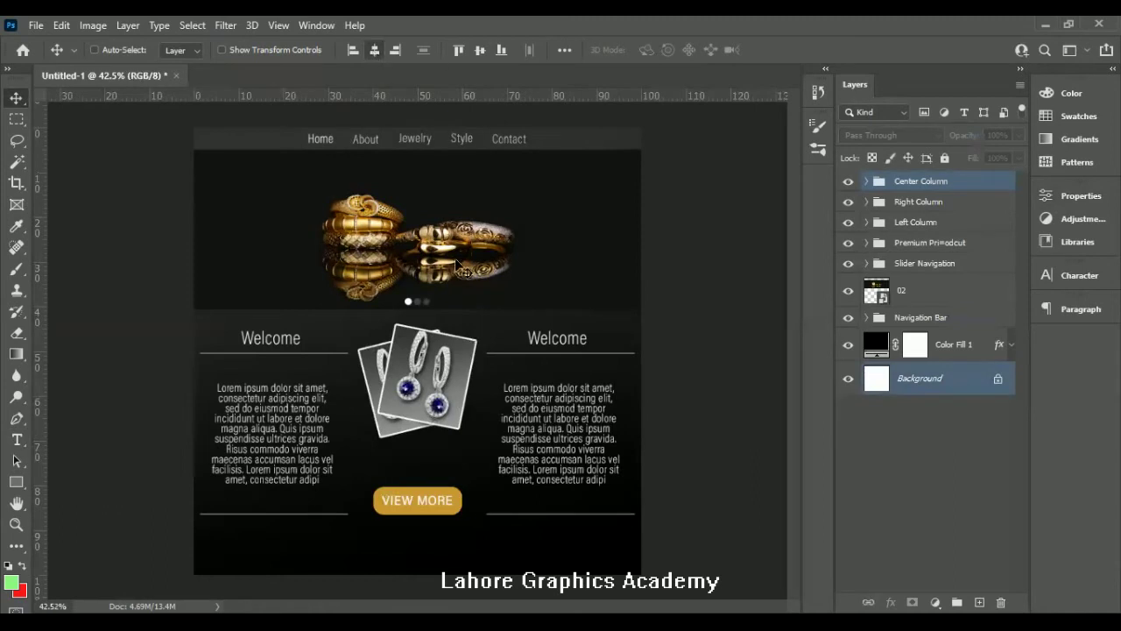
- Move the earring photo group down slightly in the centre column
{"action": "left_click", "coordinate": [959, 245]}
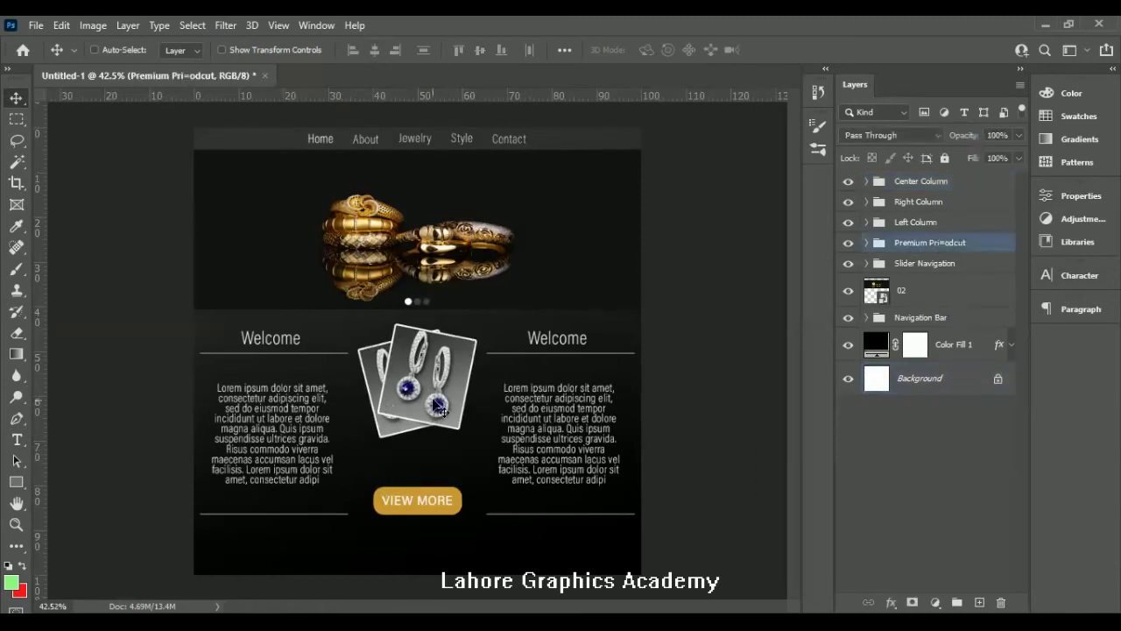
{"action": "left_click_drag", "start_coordinate": [432, 427], "coordinate": [433, 451]}
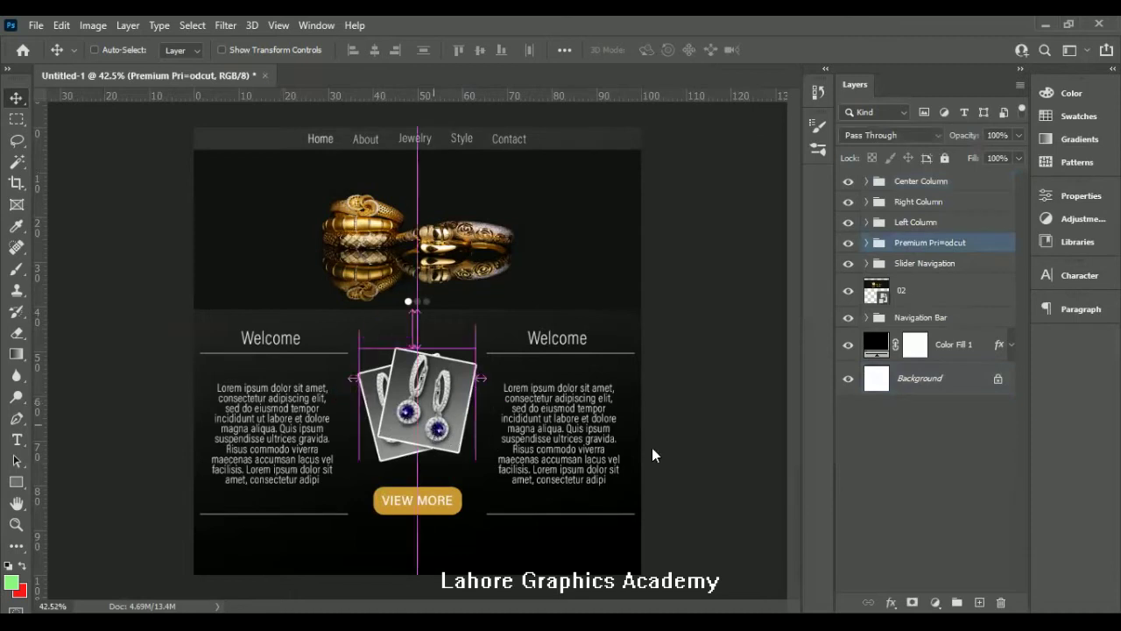
{"action": "left_click", "coordinate": [867, 202]}
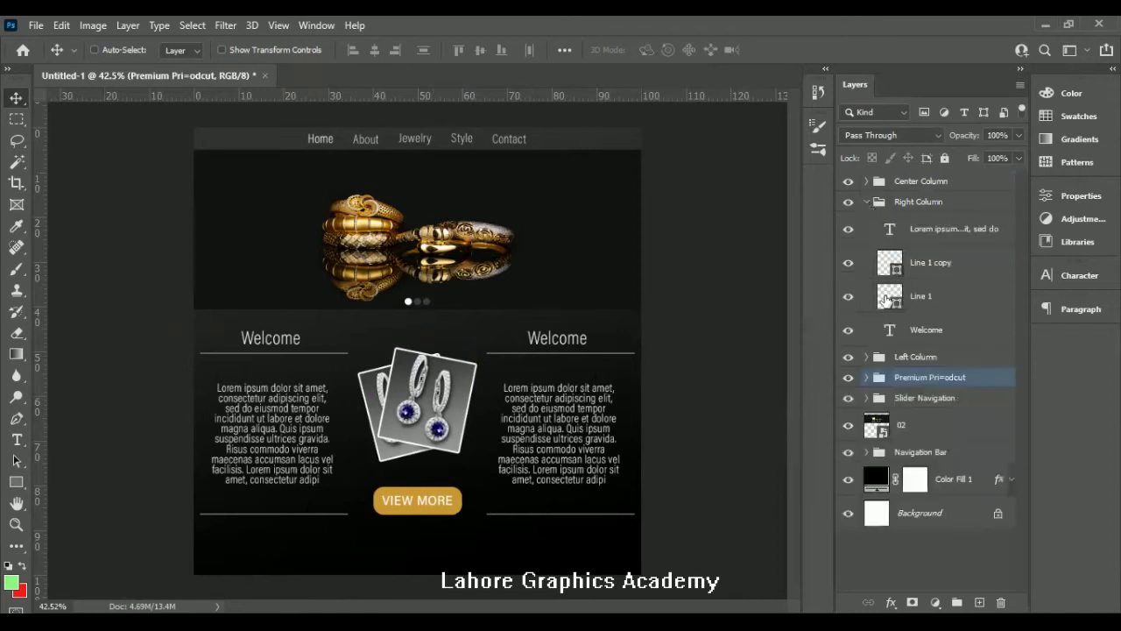
- Retype the right column's Welcome heading as 'About Us', then zoom out
{"action": "double_click", "coordinate": [891, 329]}
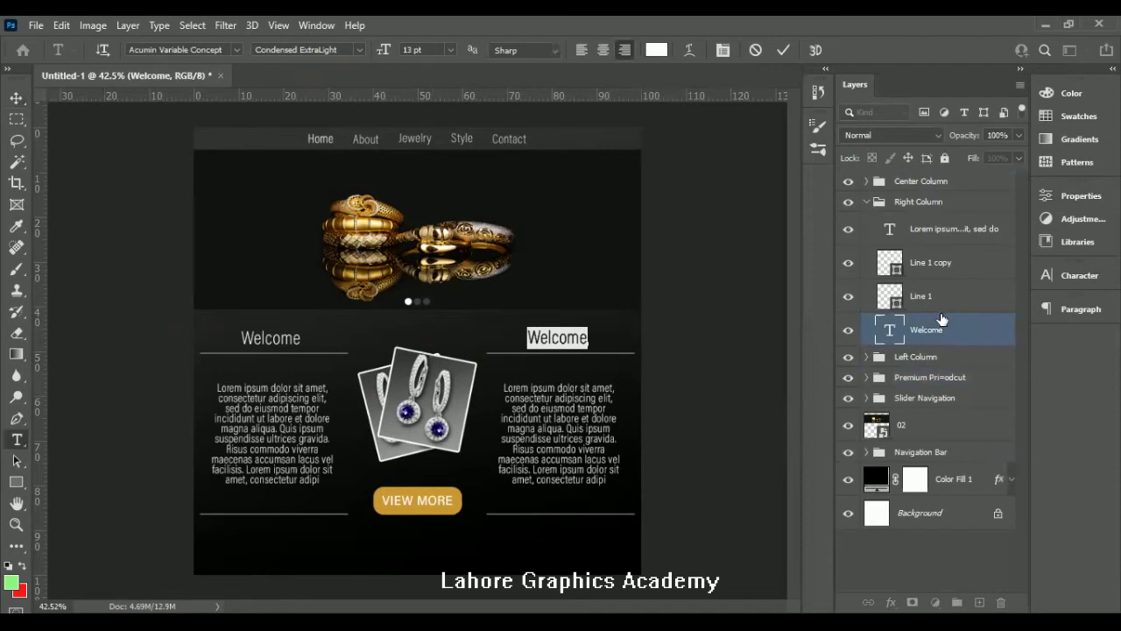
{"action": "type", "text": "About Us"}
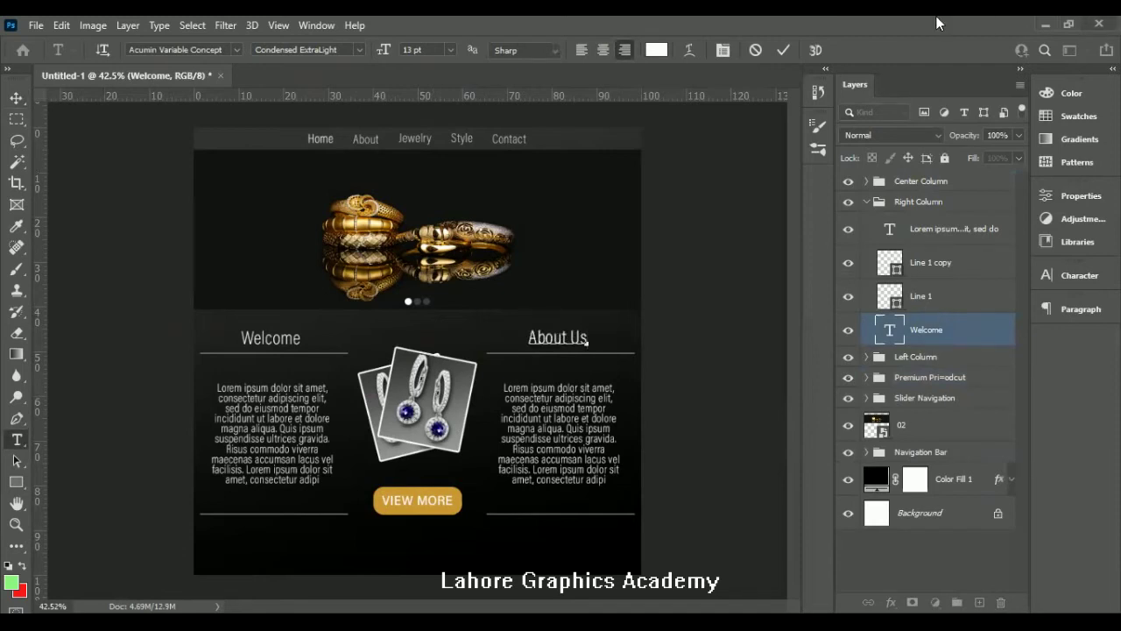
{"action": "left_click", "coordinate": [784, 50]}
{"action": "key", "text": "v"}
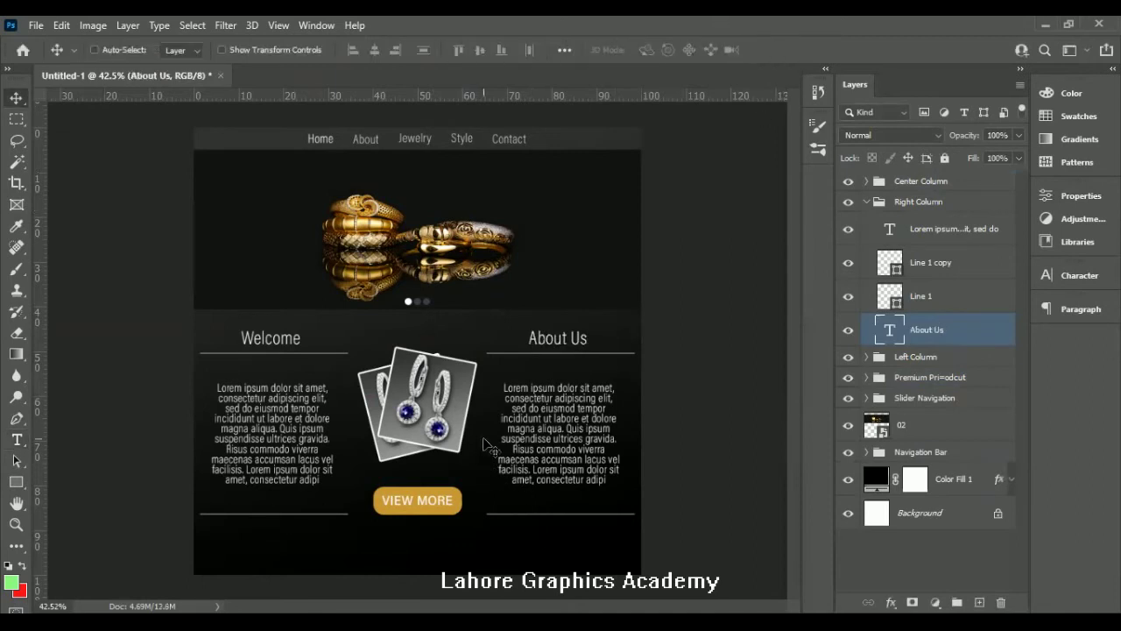
{"action": "key", "text": "ctrl+minus"}
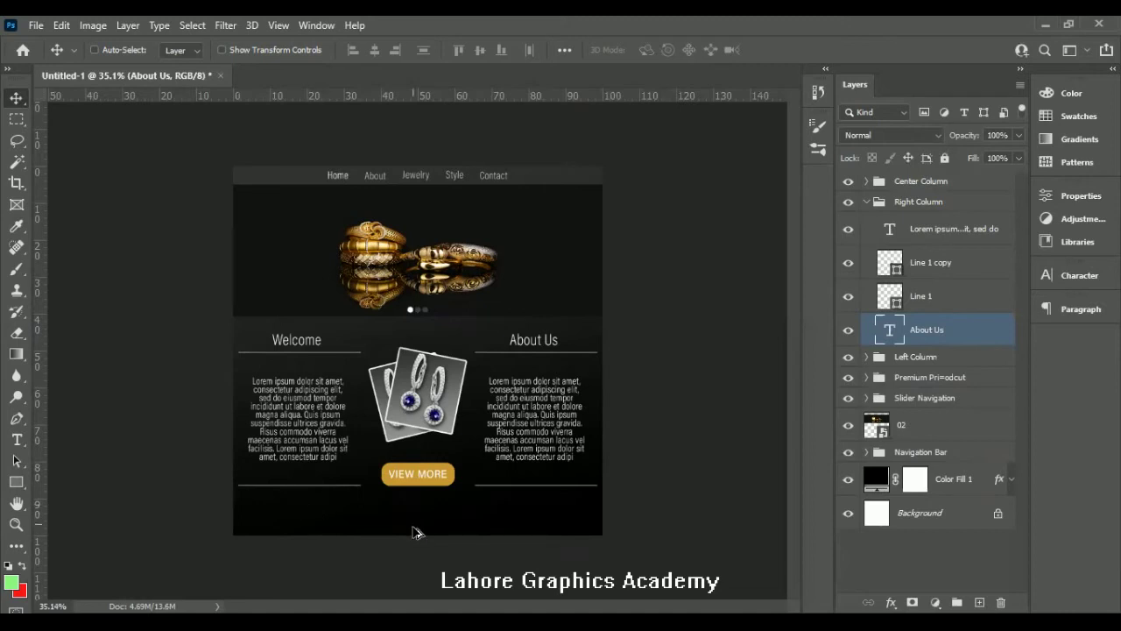
{"action": "scroll", "coordinate": [425, 536], "scroll_direction": "up", "scroll_amount": 2}
{"action": "scroll", "coordinate": [438, 419], "scroll_direction": "down", "scroll_amount": 2}
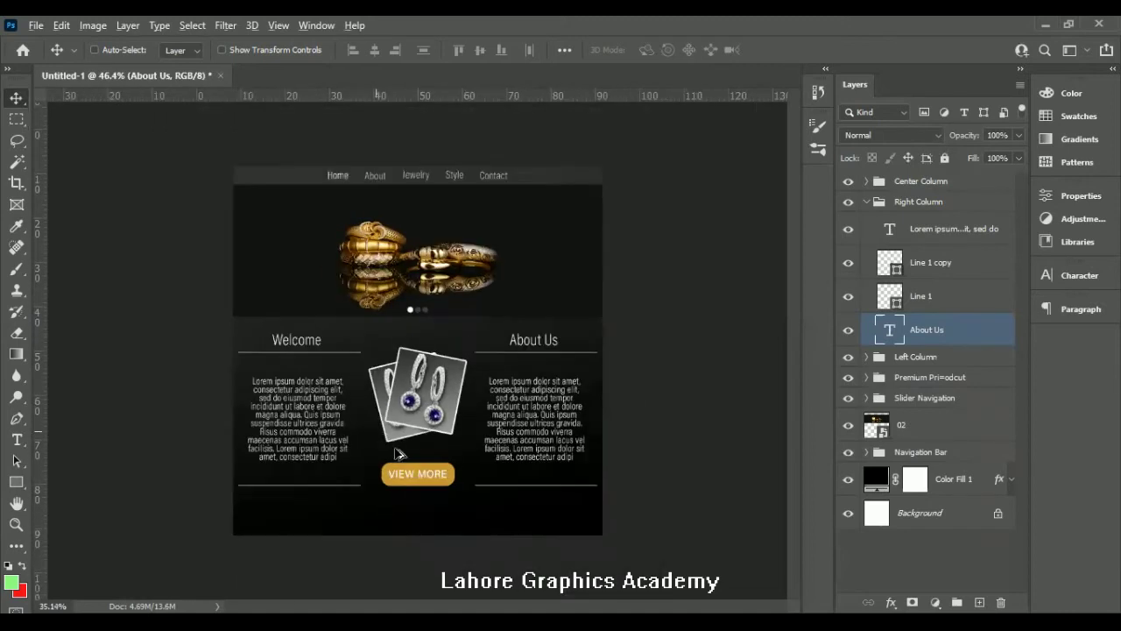
{"action": "scroll", "coordinate": [409, 517], "scroll_direction": "up", "scroll_amount": 3}
{"action": "scroll", "coordinate": [410, 527], "scroll_direction": "up", "scroll_amount": 2}
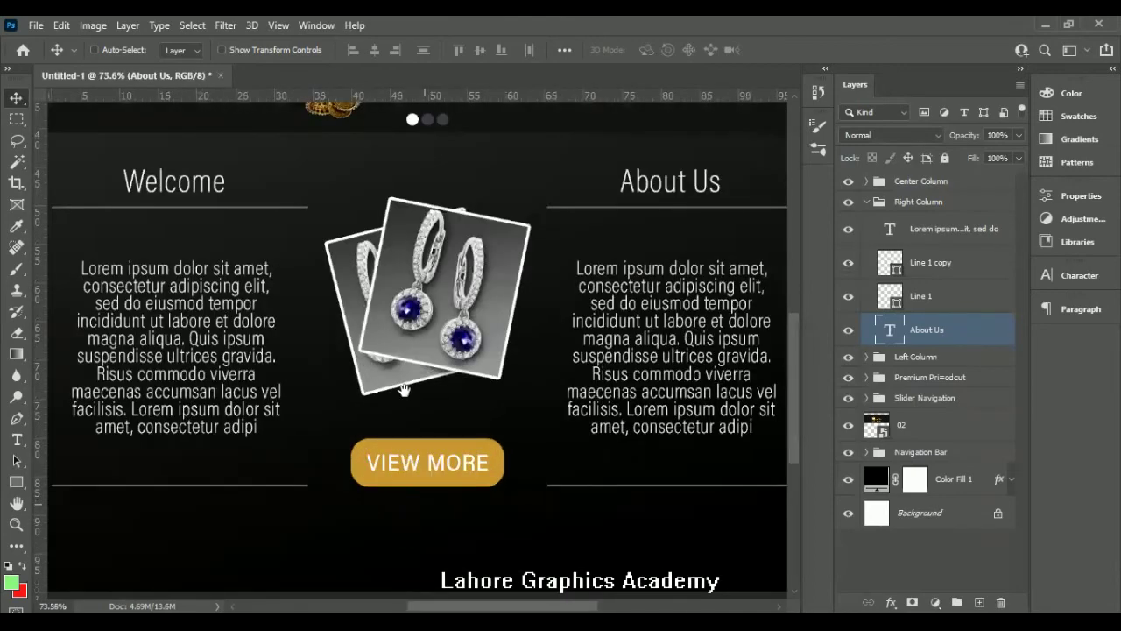
{"action": "scroll", "coordinate": [400, 393], "scroll_direction": "down", "scroll_amount": 3}
{"action": "key", "text": "t"}
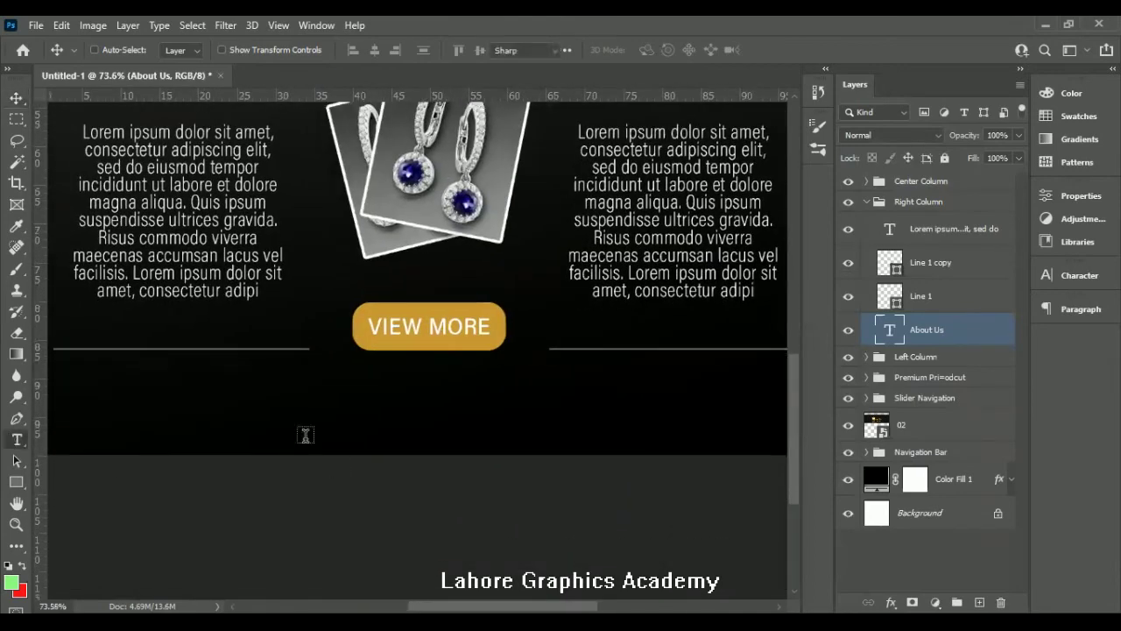
{"action": "left_click", "coordinate": [865, 202]}
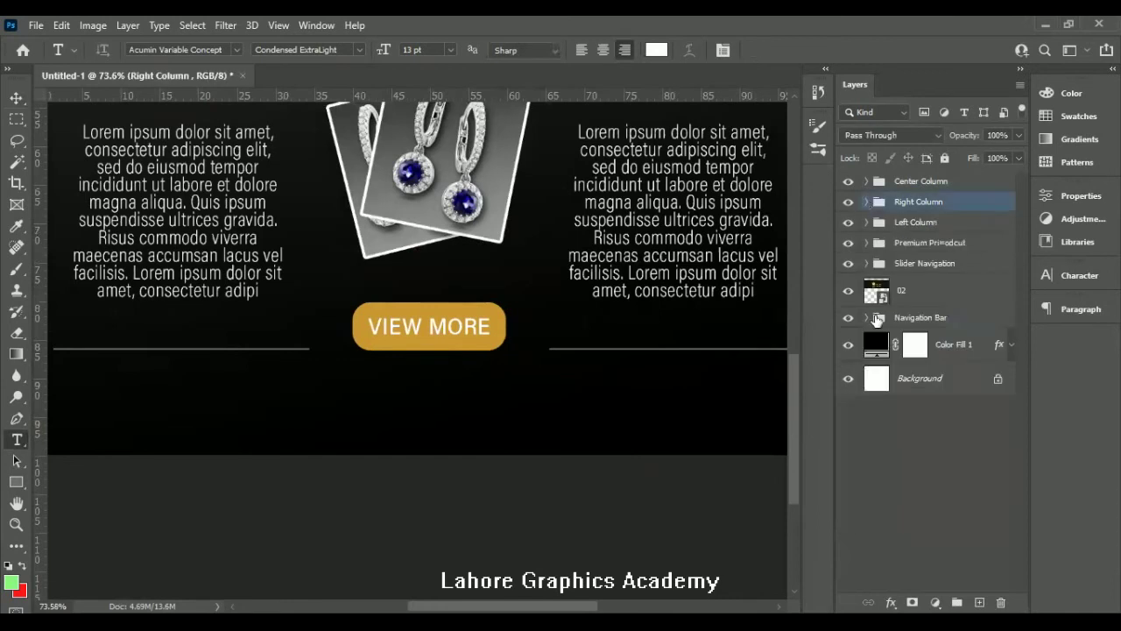
{"action": "left_click", "coordinate": [296, 444]}
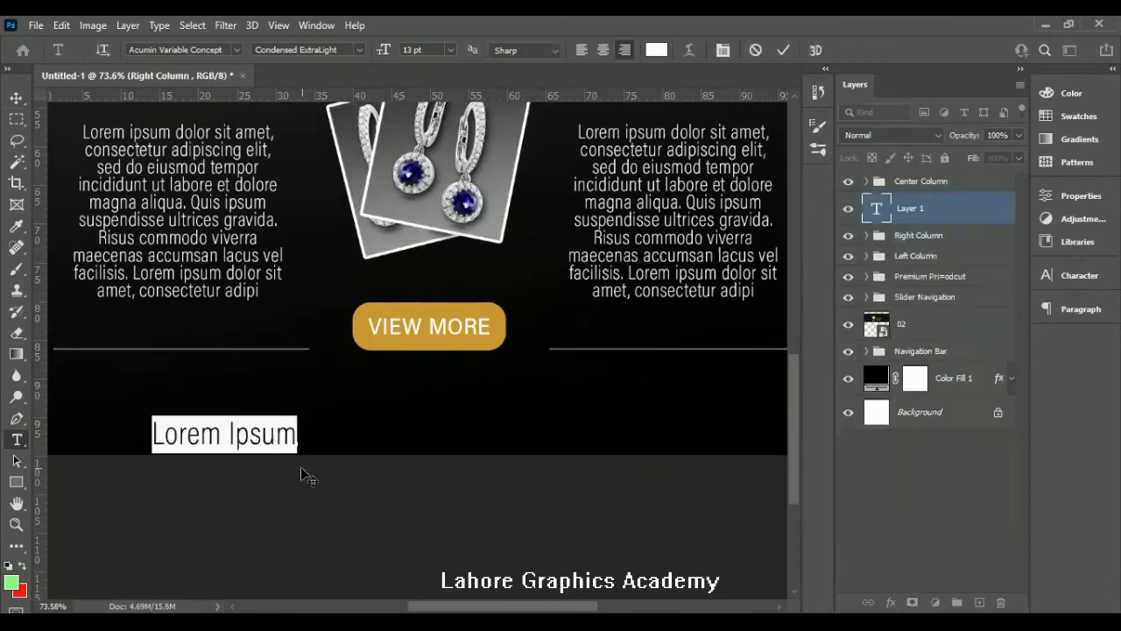
{"action": "type", "text": "Jewelle"}
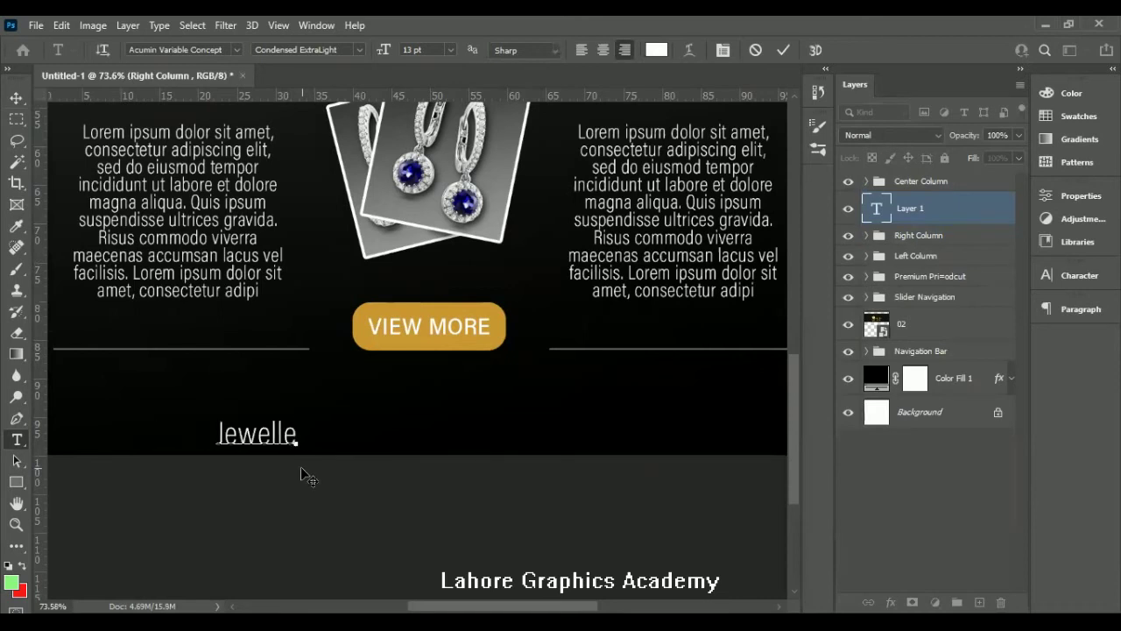
{"action": "type", "text": "ry Brand."}
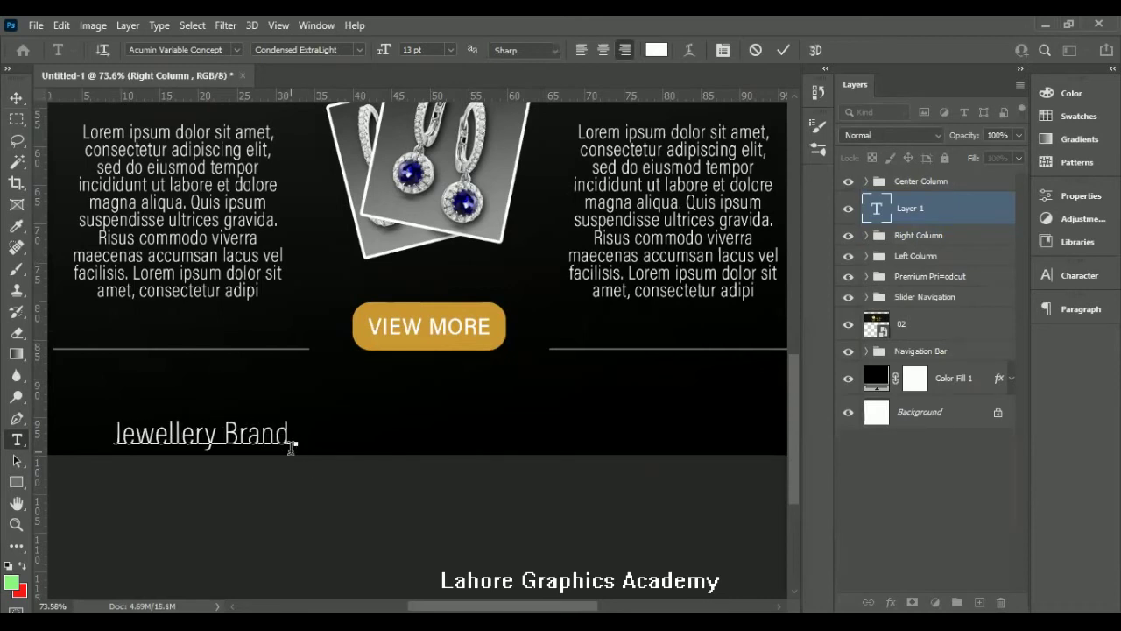
{"action": "type", "text": "2021"}
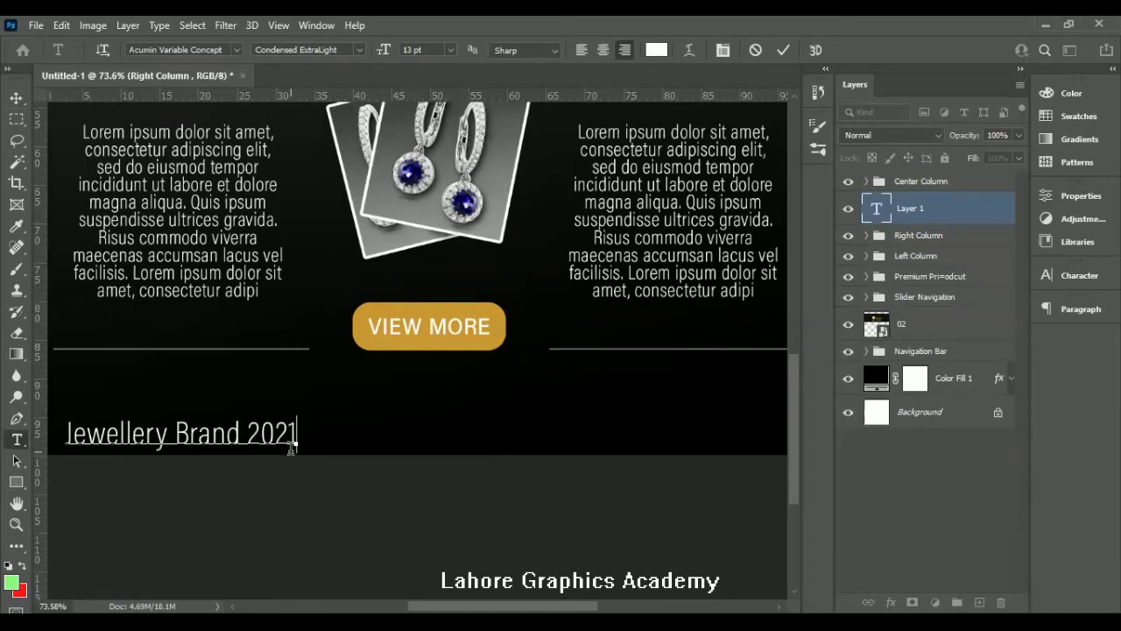
{"action": "type", "text": "  ww"}
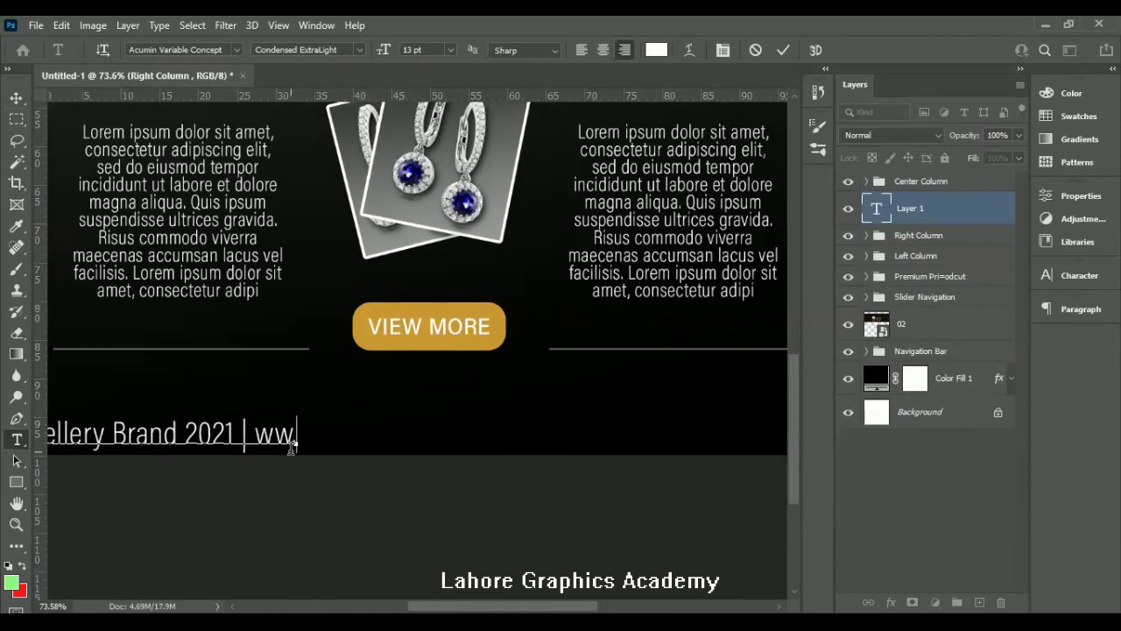
{"action": "type", "text": ".w"}
{"action": "type", "text": ".jewellerybrand.com"}
- Set the footer text to 6 pt and centre it under VIEW MORE
{"action": "key", "text": "ctrl+a"}
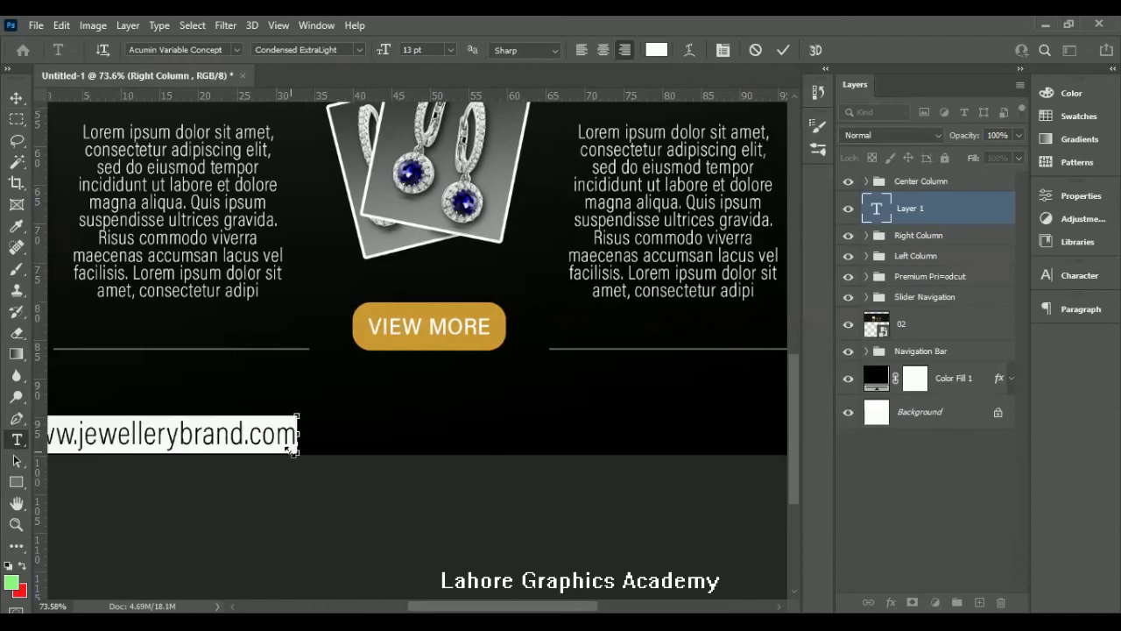
{"action": "double_click", "coordinate": [408, 49]}
{"action": "type", "text": "6"}
{"action": "key", "text": "Return"}
{"action": "left_click_drag", "start_coordinate": [298, 489], "coordinate": [419, 495]}
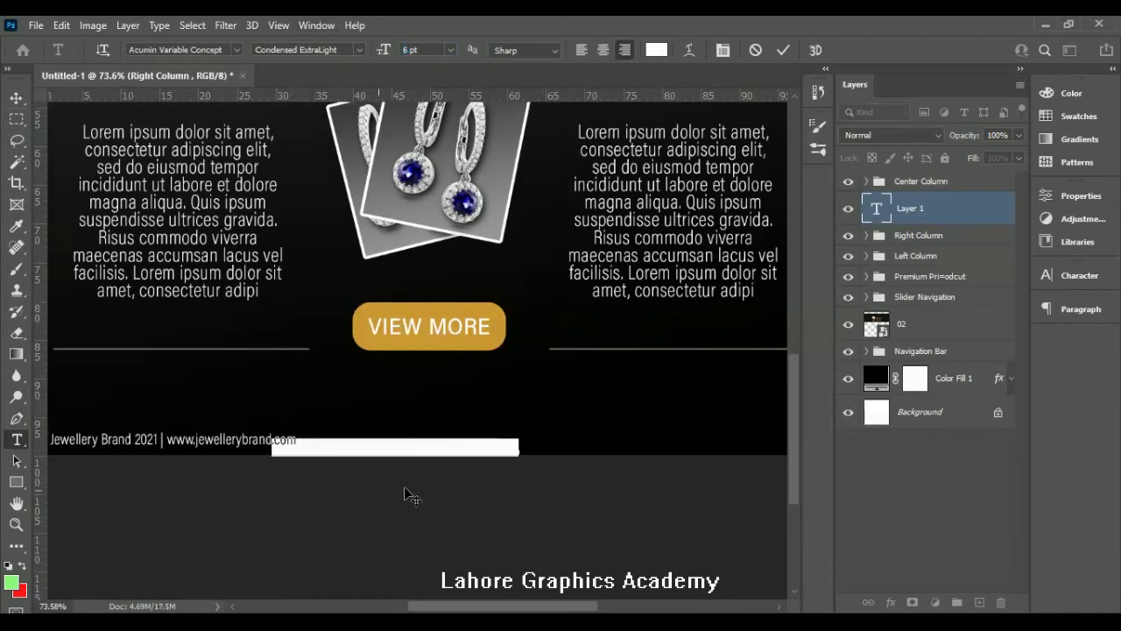
{"action": "left_click", "coordinate": [784, 50]}
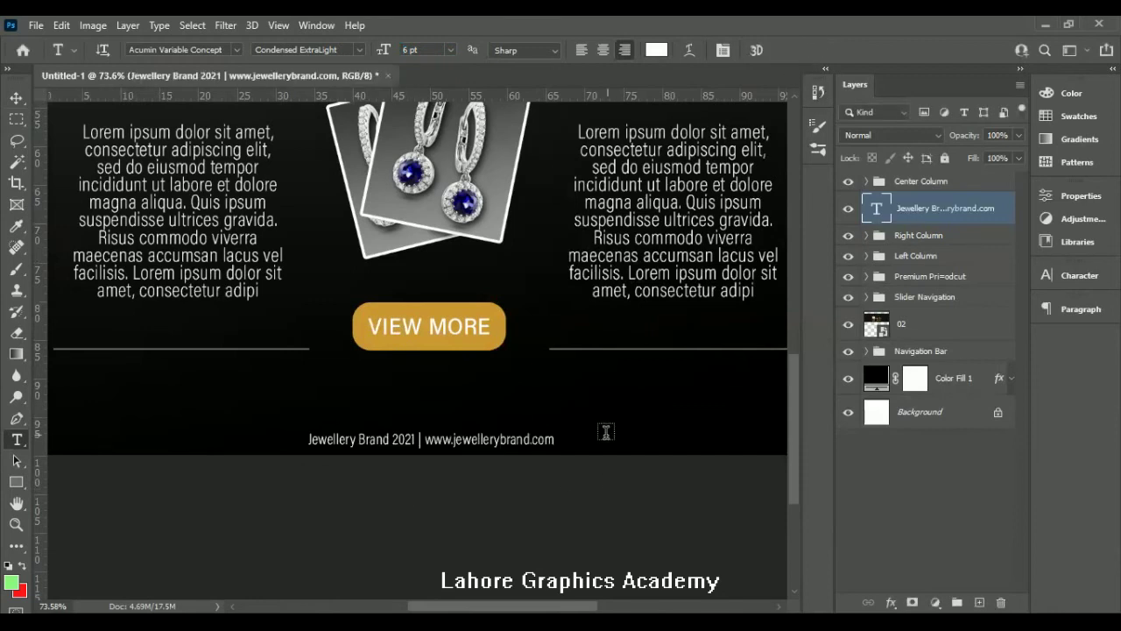
- Move the copyright text layer to the top of the layer stack
{"action": "triple_click", "coordinate": [469, 436]}
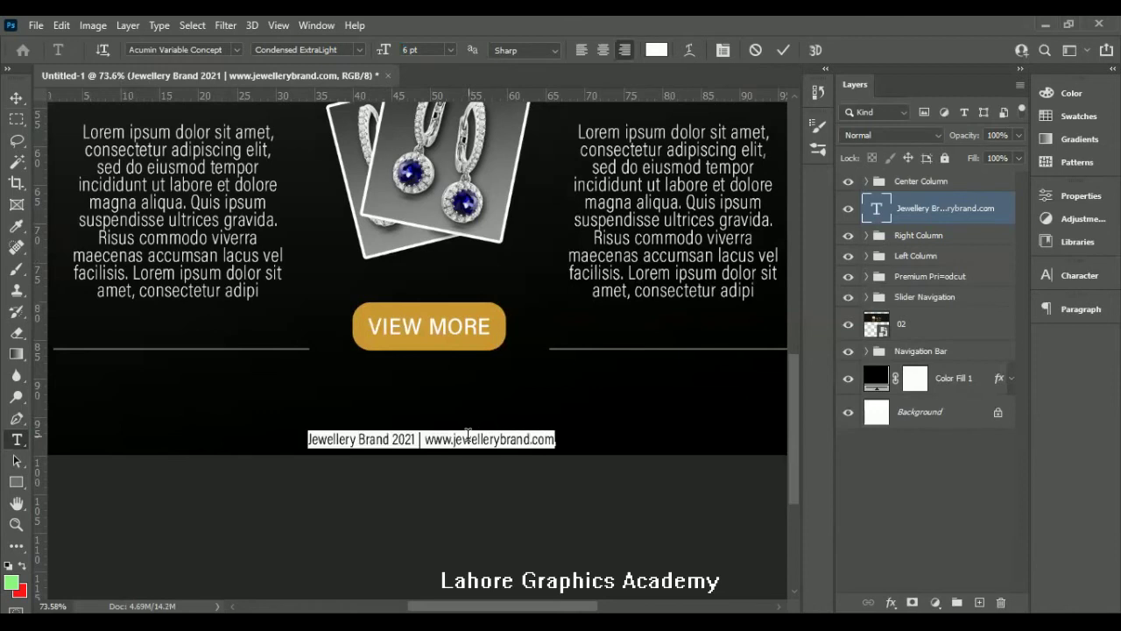
{"action": "left_click", "coordinate": [881, 489]}
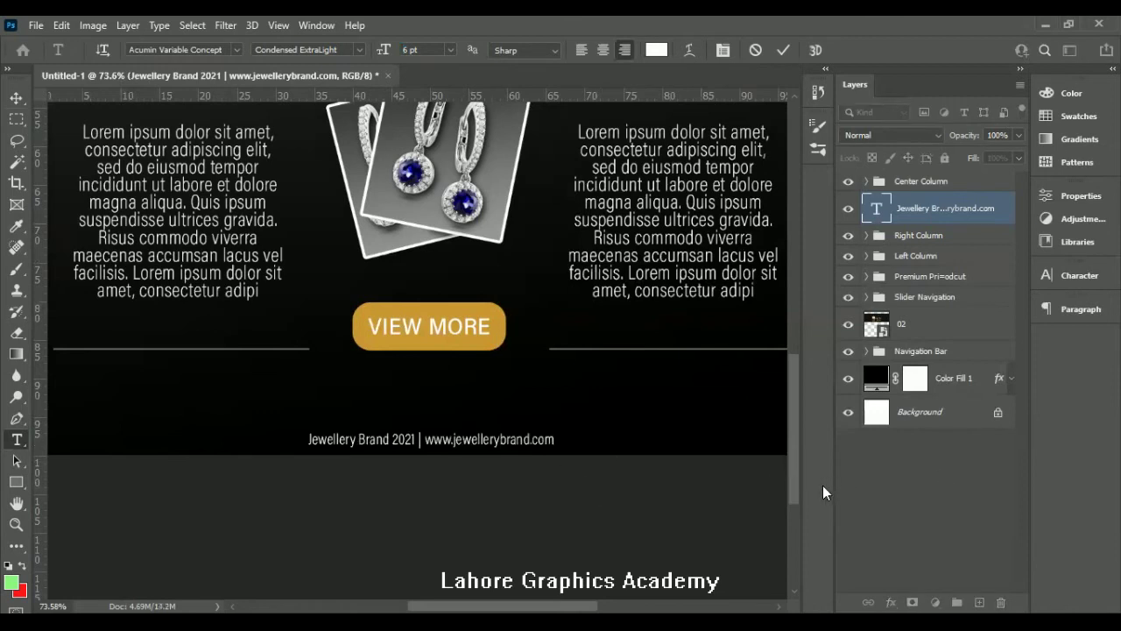
{"action": "left_click", "coordinate": [915, 182]}
{"action": "left_click", "coordinate": [920, 212]}
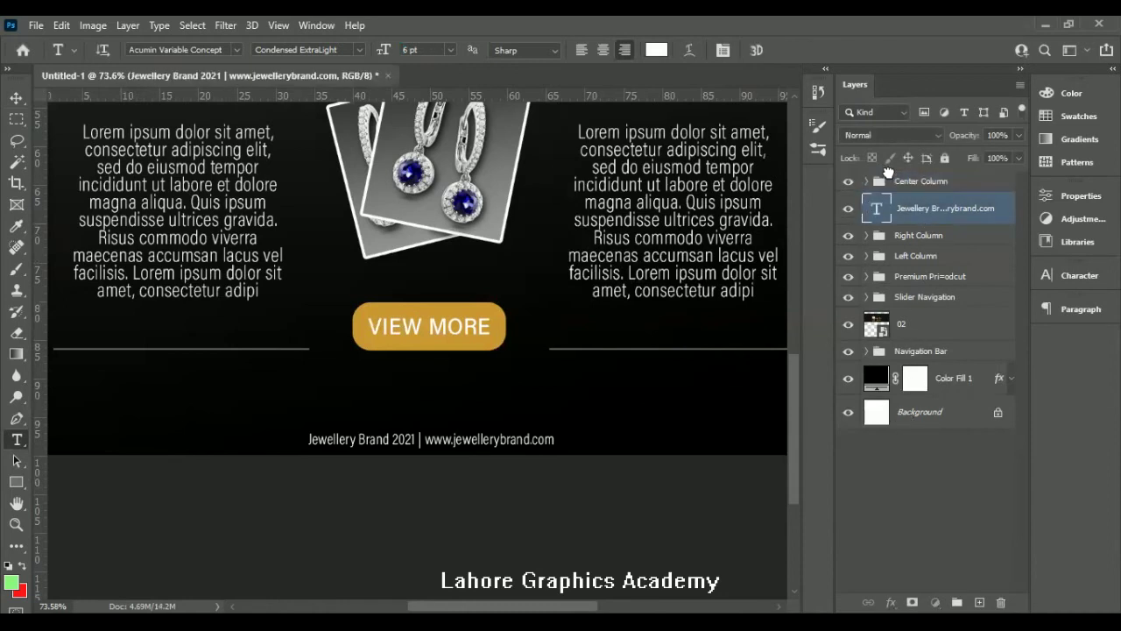
{"action": "left_click_drag", "start_coordinate": [885, 166], "coordinate": [885, 175]}
{"action": "left_click", "coordinate": [911, 427]}
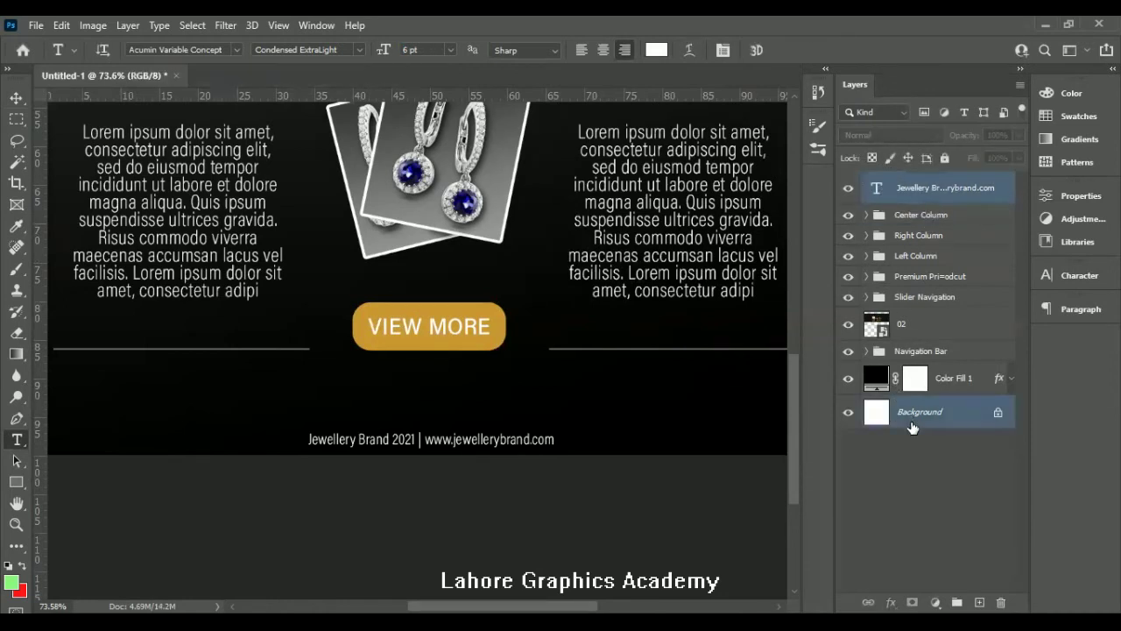
- Duplicate the Navigation Bar group and name the copy 'Footer Navigation'
{"action": "key", "text": "v"}
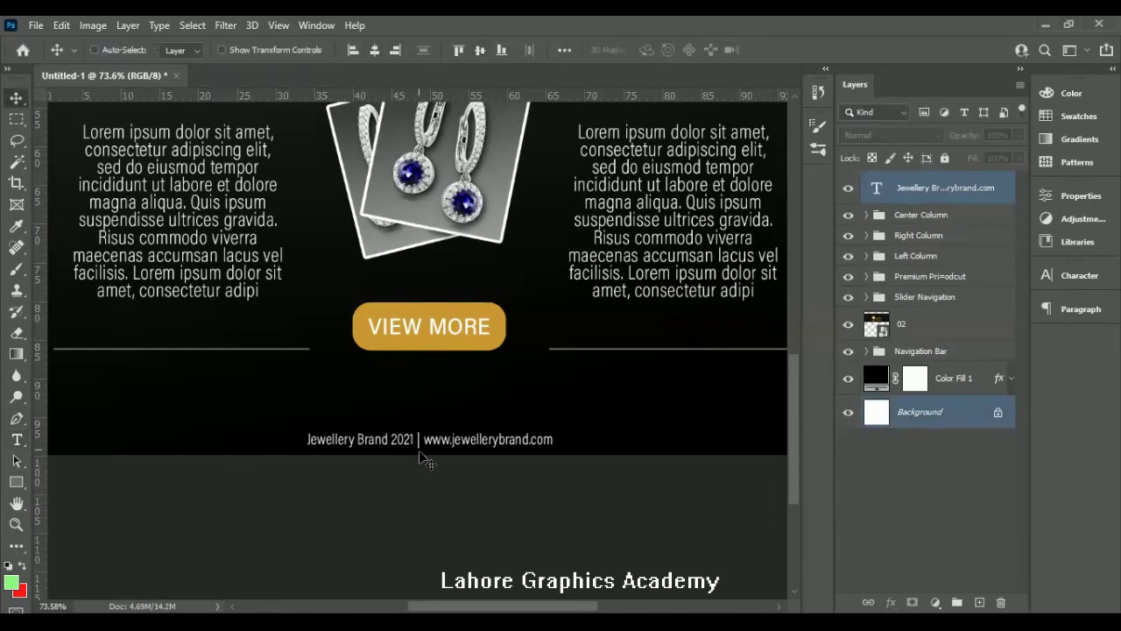
{"action": "scroll", "coordinate": [429, 461], "scroll_direction": "down", "scroll_amount": 1}
{"action": "scroll", "coordinate": [436, 473], "scroll_direction": "down", "scroll_amount": 2}
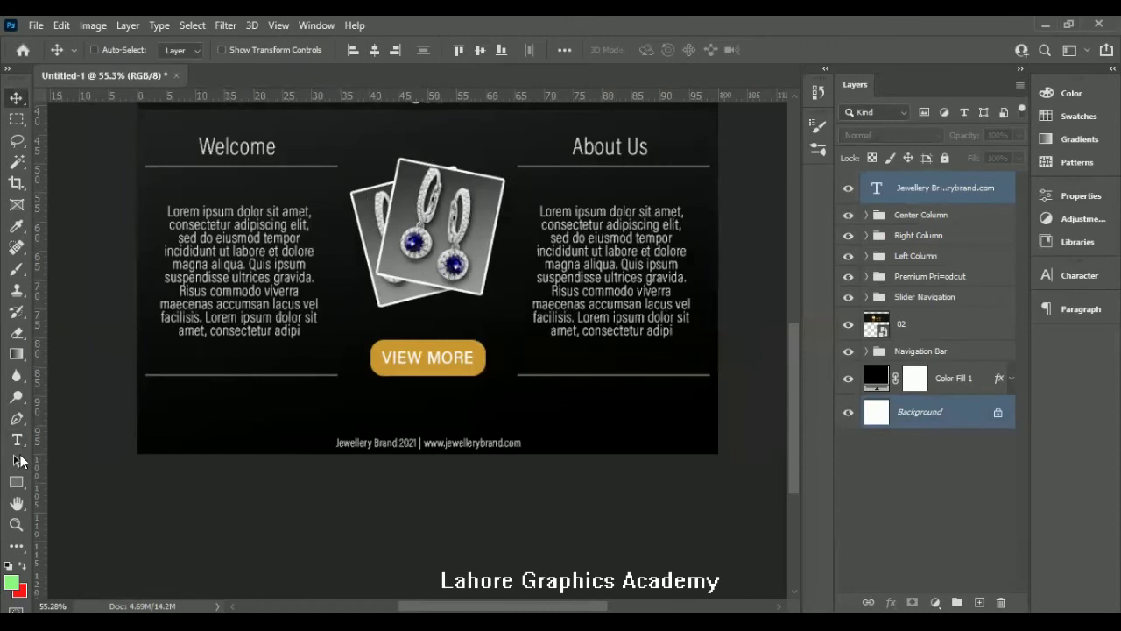
{"action": "left_click", "coordinate": [943, 301]}
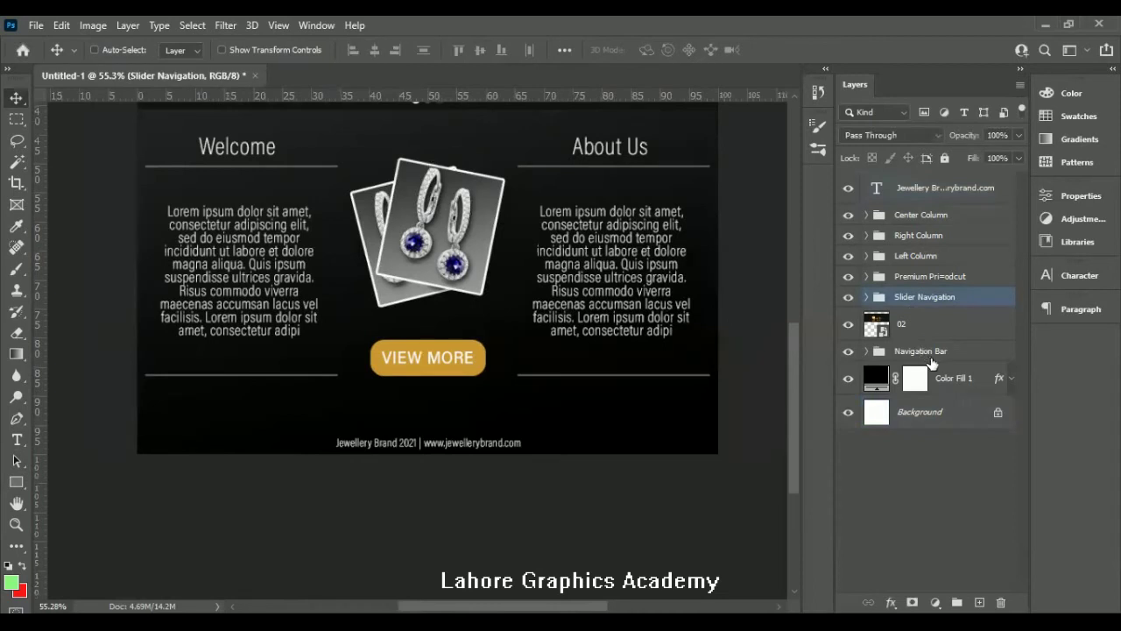
{"action": "left_click", "coordinate": [929, 360]}
{"action": "key", "text": "ctrl+j"}
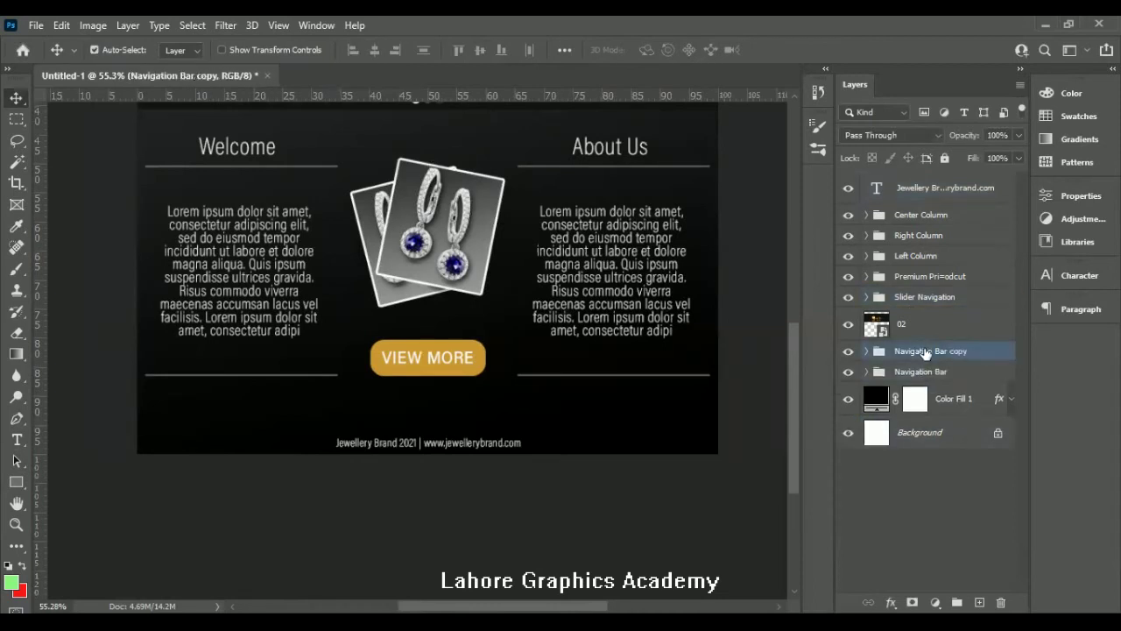
{"action": "double_click", "coordinate": [963, 351]}
{"action": "type", "text": "Footer Navigation"}
{"action": "key", "text": "Return"}
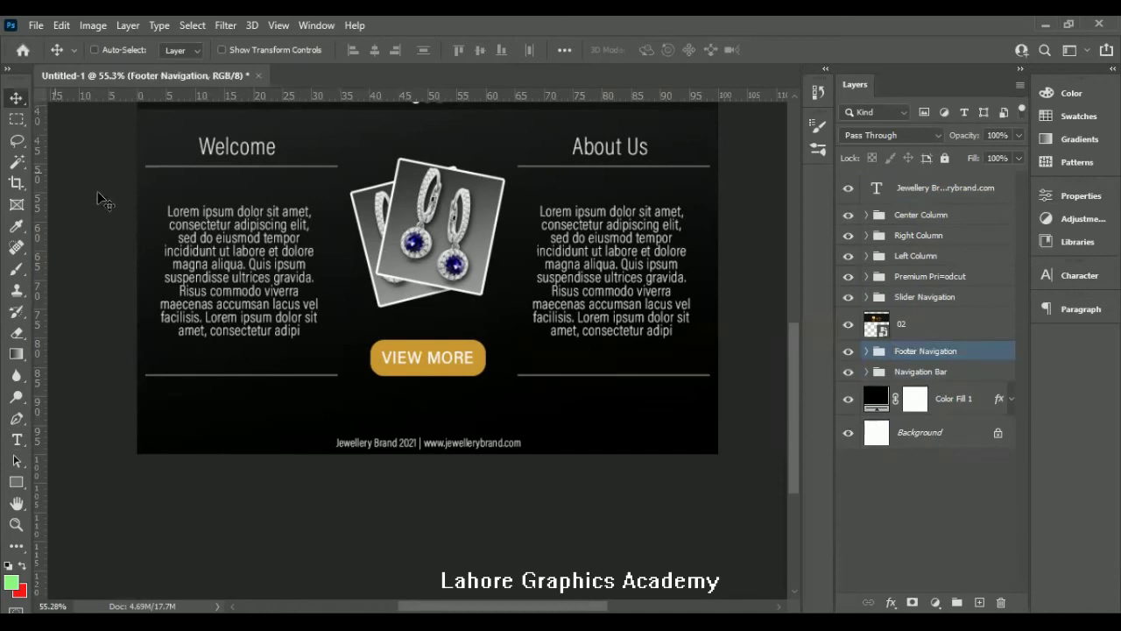
- Move the Footer Navigation links down just above the copyright line
{"action": "scroll", "coordinate": [390, 226], "scroll_direction": "down", "scroll_amount": 3}
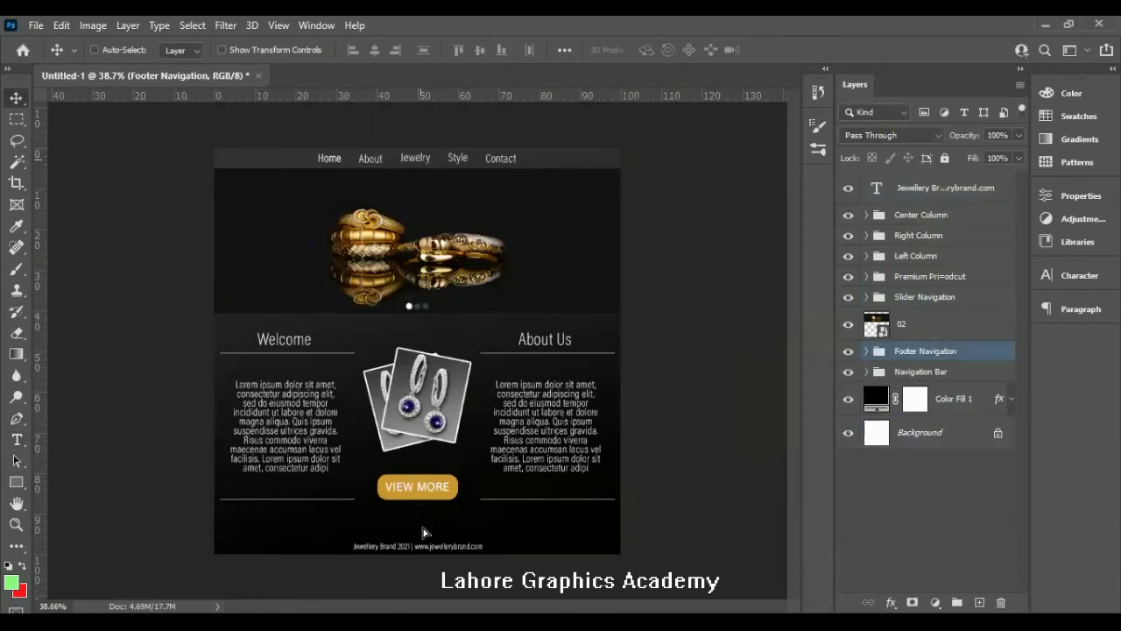
{"action": "left_click_drag", "start_coordinate": [417, 488], "coordinate": [418, 519]}
{"action": "scroll", "coordinate": [419, 543], "scroll_direction": "up", "scroll_amount": 1}
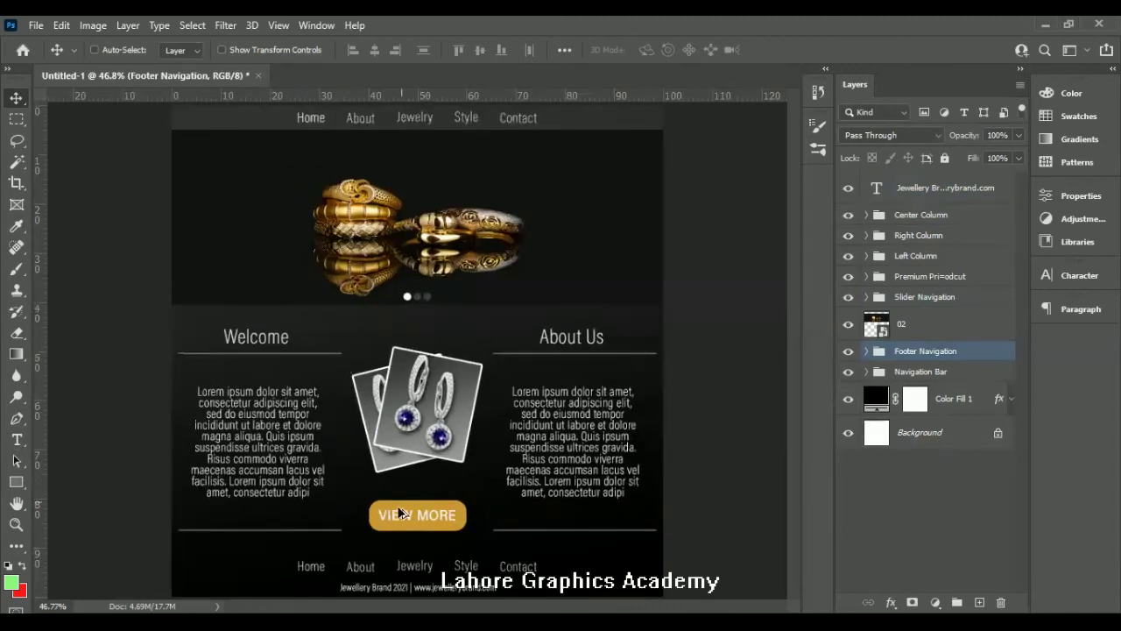
{"action": "scroll", "coordinate": [403, 512], "scroll_direction": "down", "scroll_amount": 1}
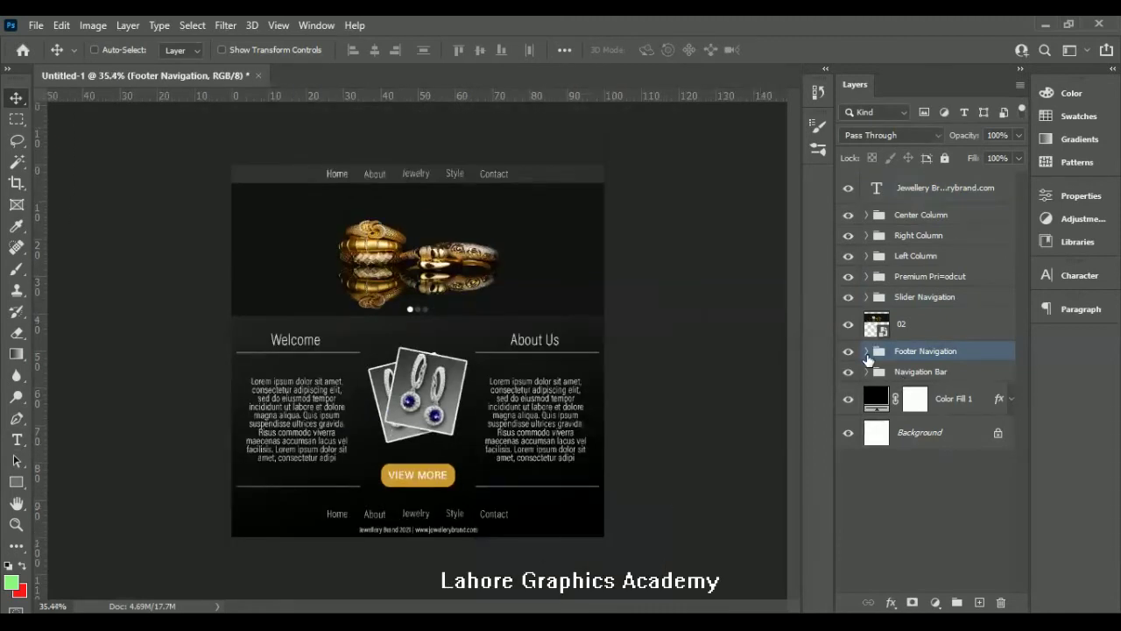
- Retype the footer Contact link as Rings, leaving the Style text unchanged
{"action": "left_click", "coordinate": [867, 351]}
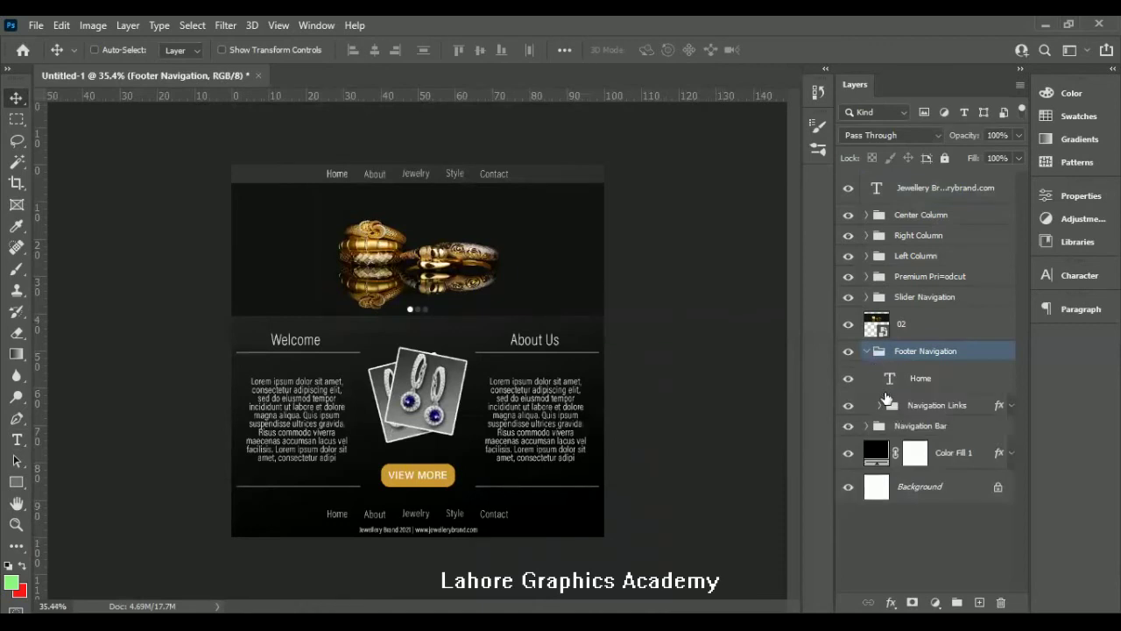
{"action": "left_click", "coordinate": [880, 405]}
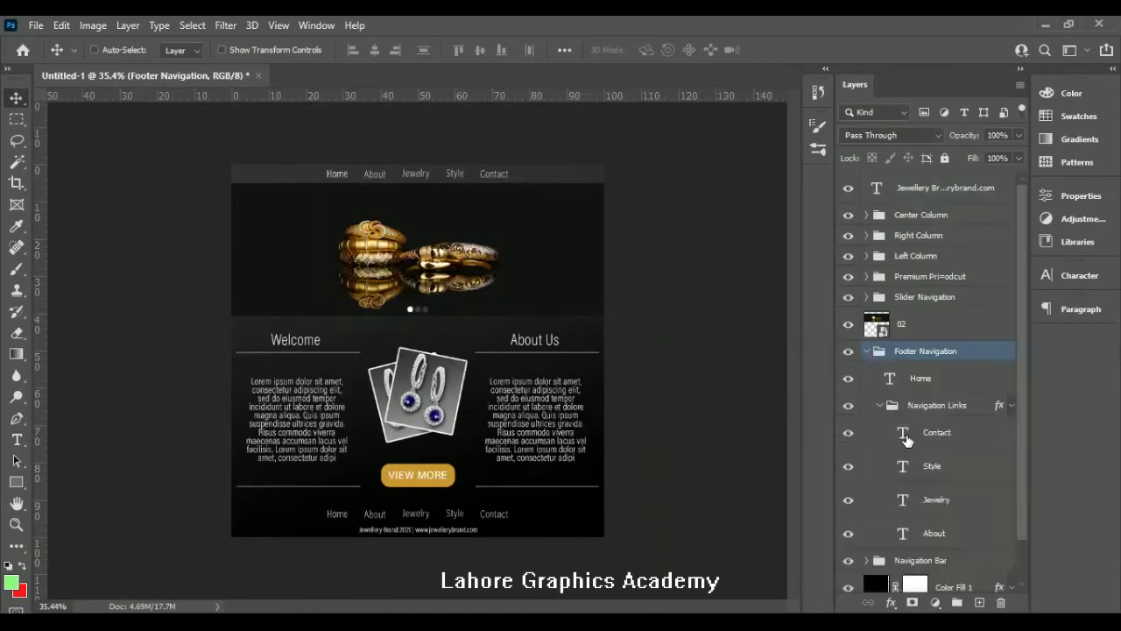
{"action": "double_click", "coordinate": [495, 513]}
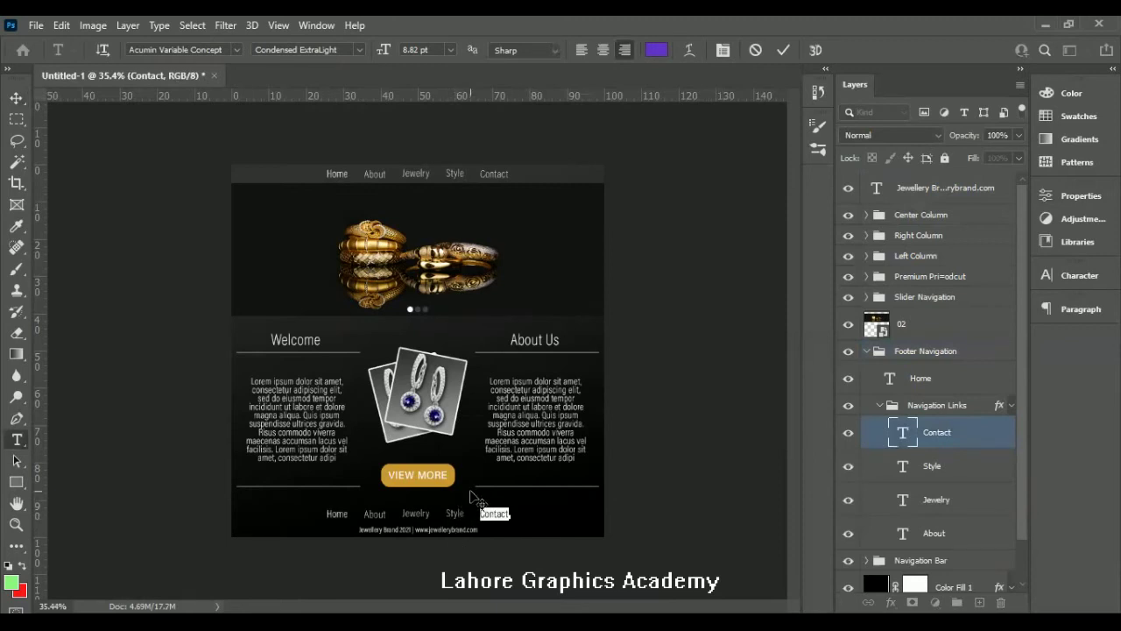
{"action": "type", "text": "Blogs"}
{"action": "left_click", "coordinate": [908, 473]}
{"action": "left_click", "coordinate": [907, 473]}
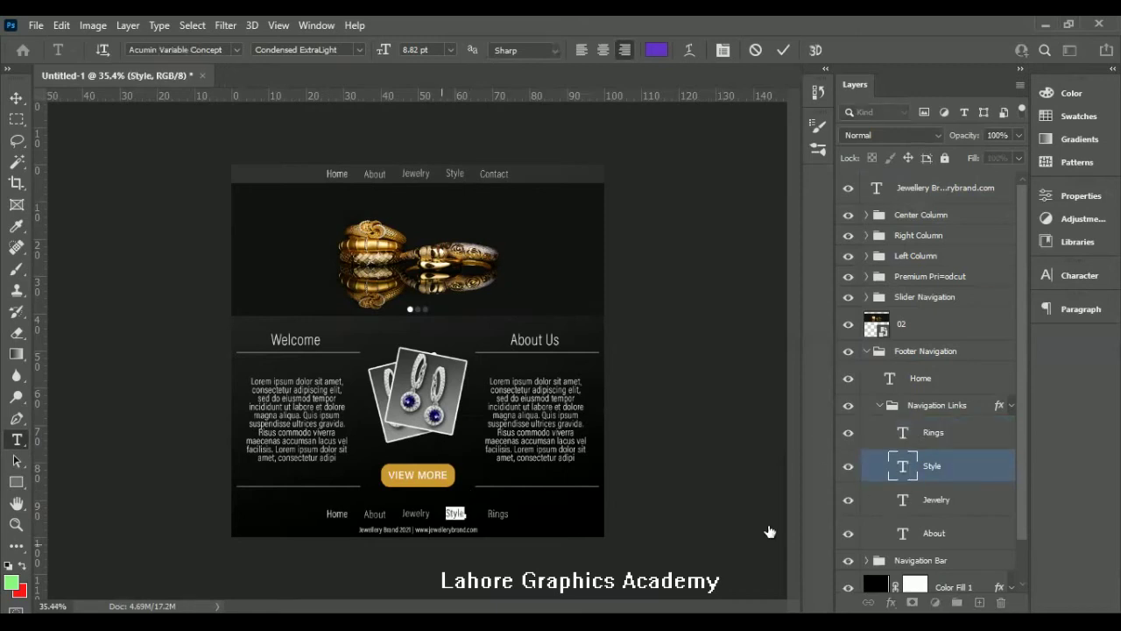
{"action": "key", "text": "ctrl+plus"}
{"action": "key", "text": "BackSpace"}
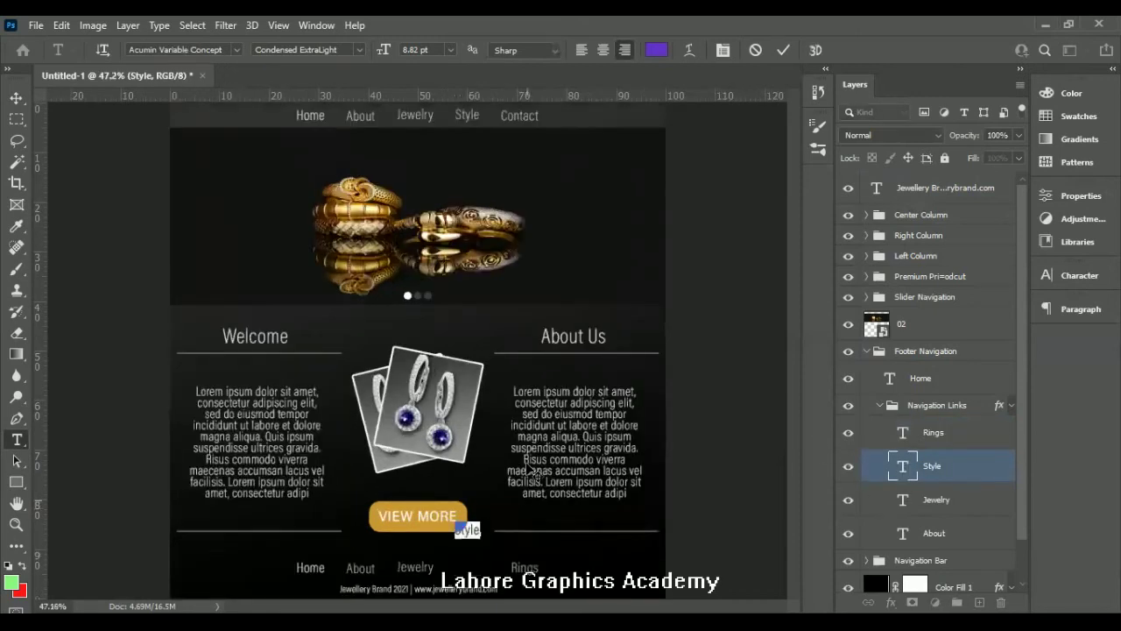
{"action": "key", "text": "ctrl+z"}
{"action": "left_click", "coordinate": [911, 484]}
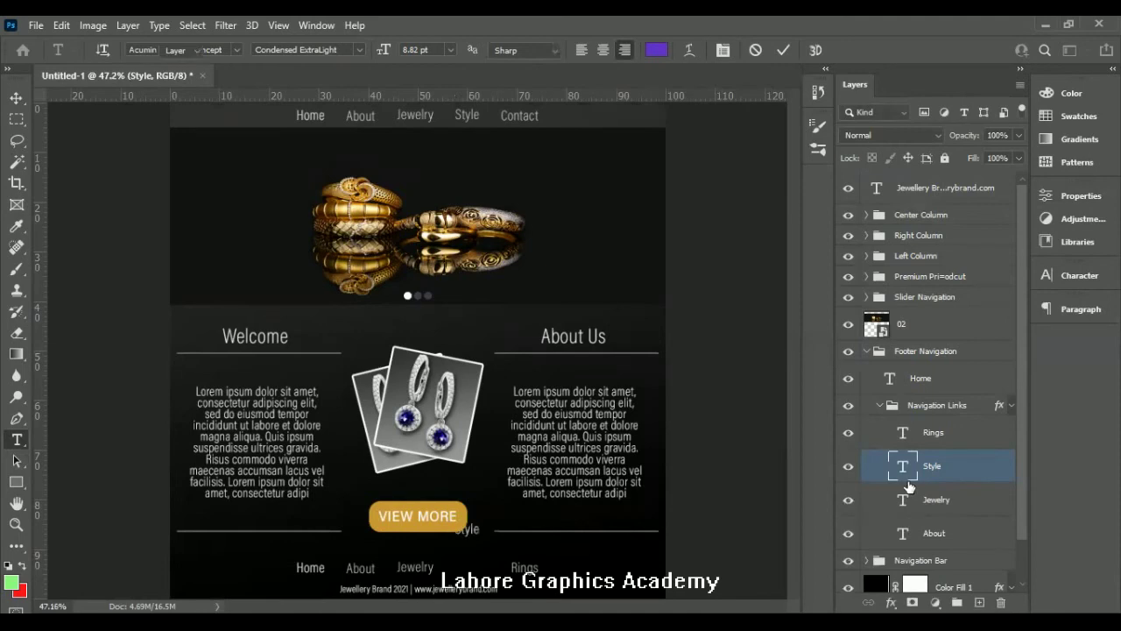
- Drag the Style link into the footer row between Jewelry and Rings
{"action": "key", "text": "v"}
{"action": "key", "text": "ctrl+0"}
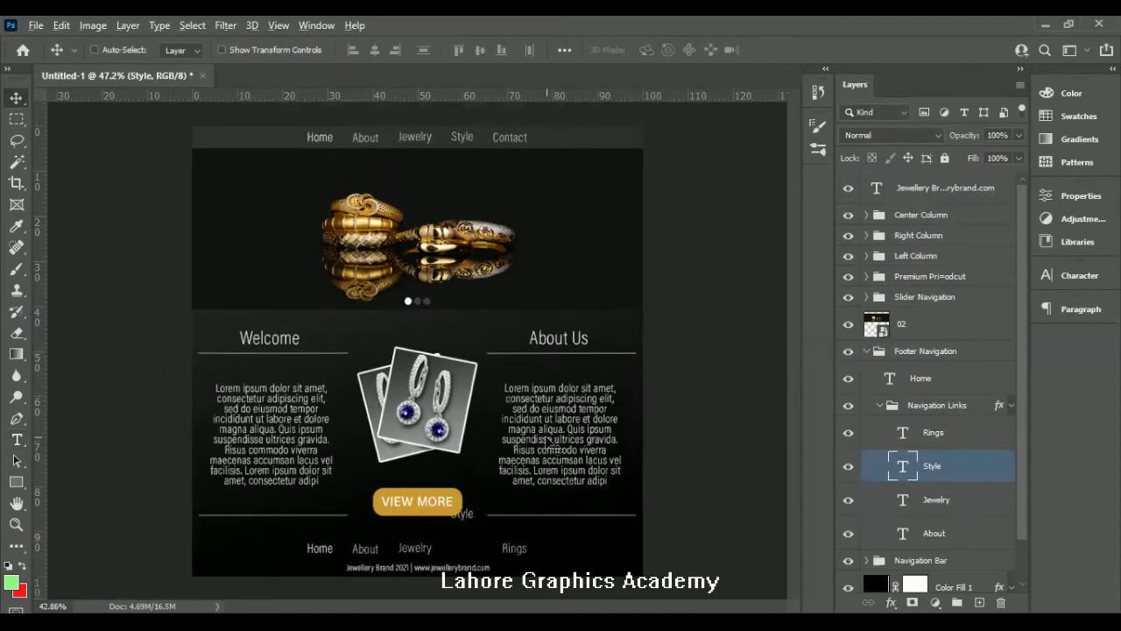
{"action": "key", "text": "ctrl+minus"}
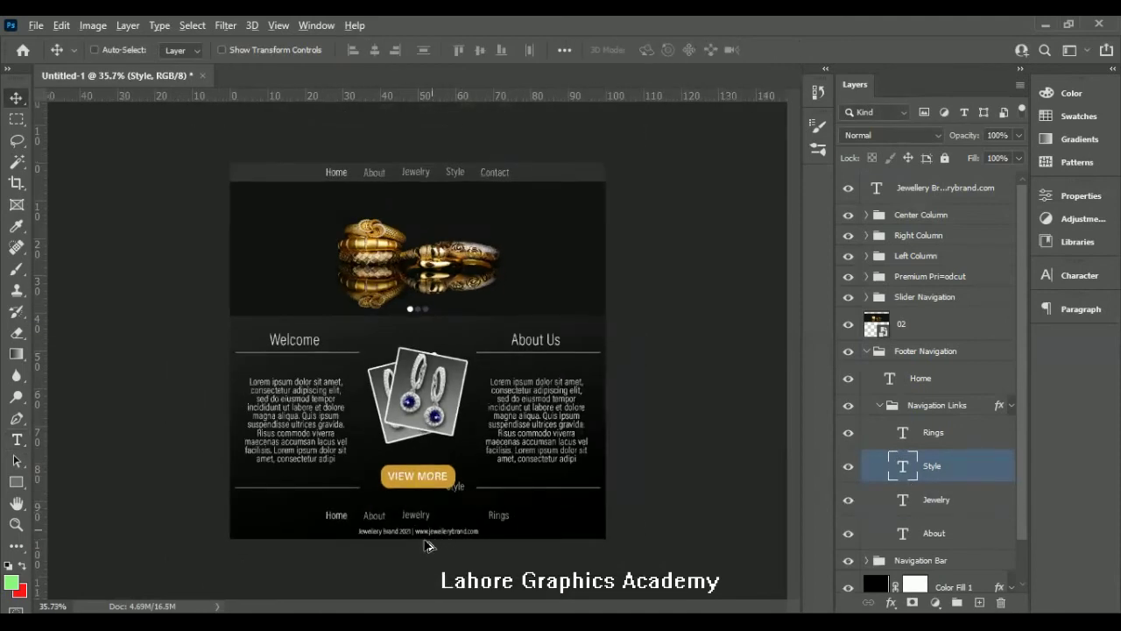
{"action": "scroll", "coordinate": [425, 545], "scroll_direction": "up", "scroll_amount": 1}
{"action": "scroll", "coordinate": [420, 517], "scroll_direction": "up", "scroll_amount": 1}
{"action": "scroll", "coordinate": [422, 499], "scroll_direction": "up", "scroll_amount": 1}
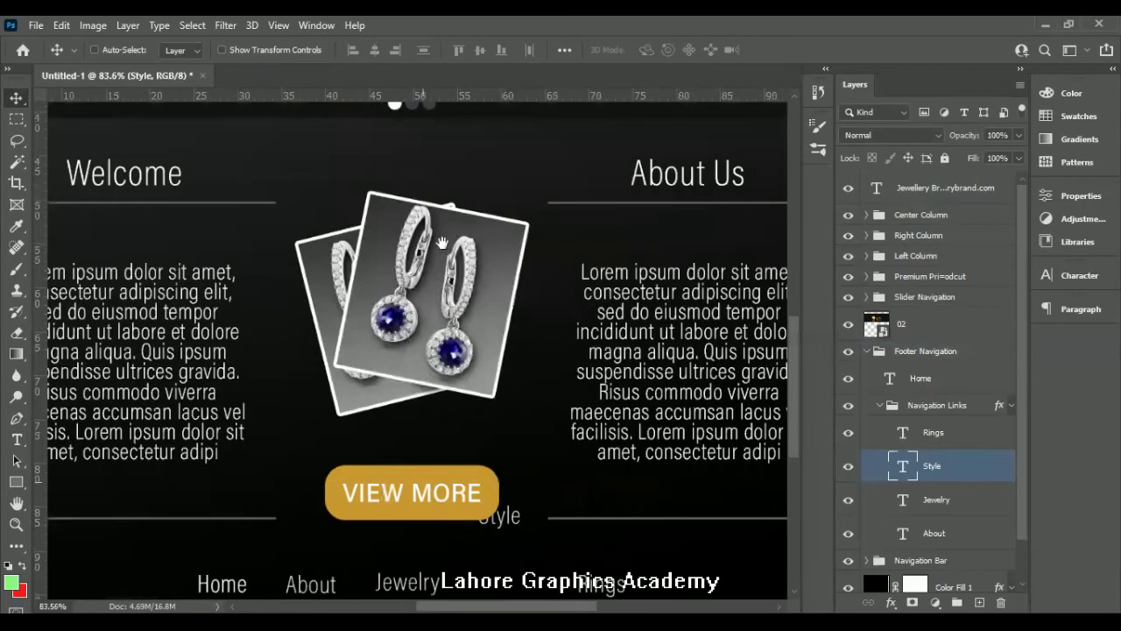
{"action": "scroll", "coordinate": [442, 242], "scroll_direction": "down", "scroll_amount": 5}
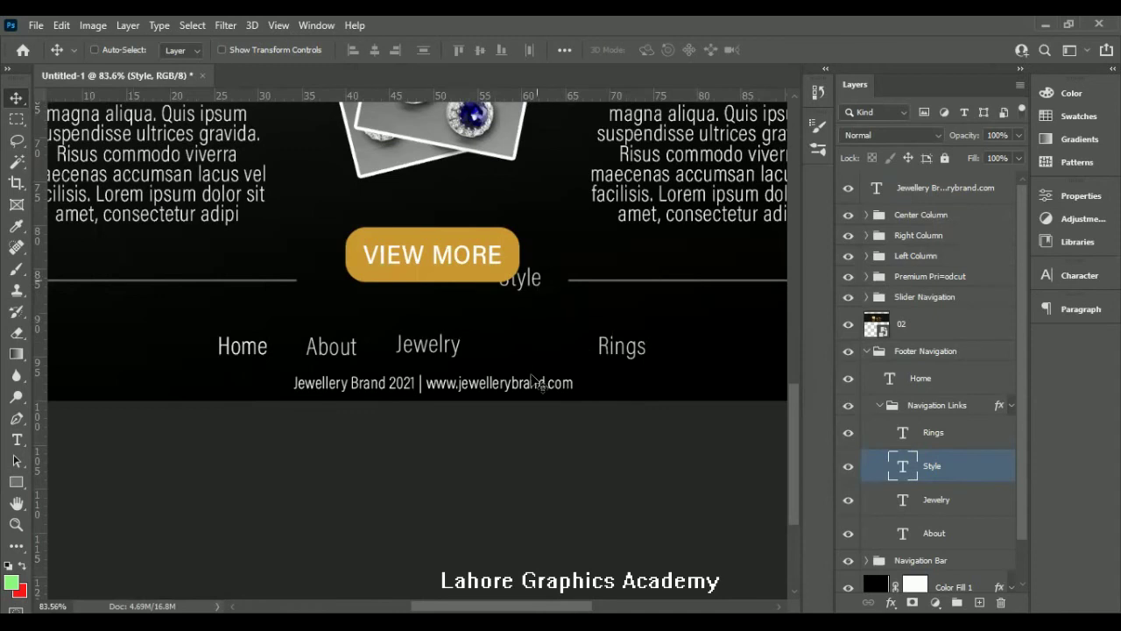
{"action": "left_click_drag", "start_coordinate": [531, 375], "coordinate": [532, 375]}
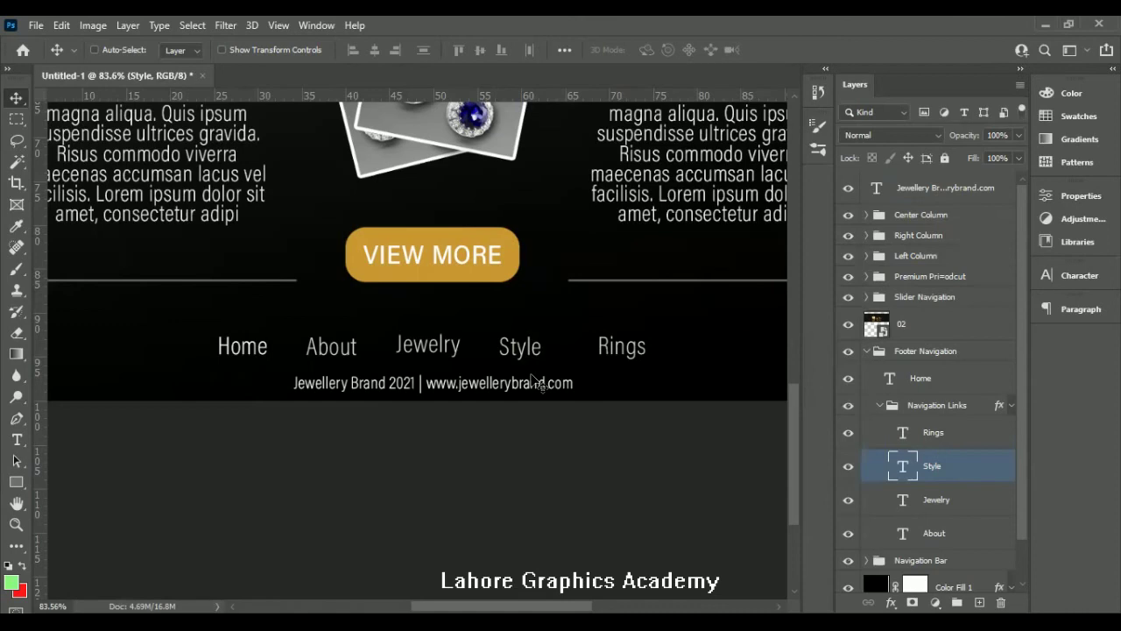
{"action": "scroll", "coordinate": [471, 416], "scroll_direction": "down", "scroll_amount": 5}
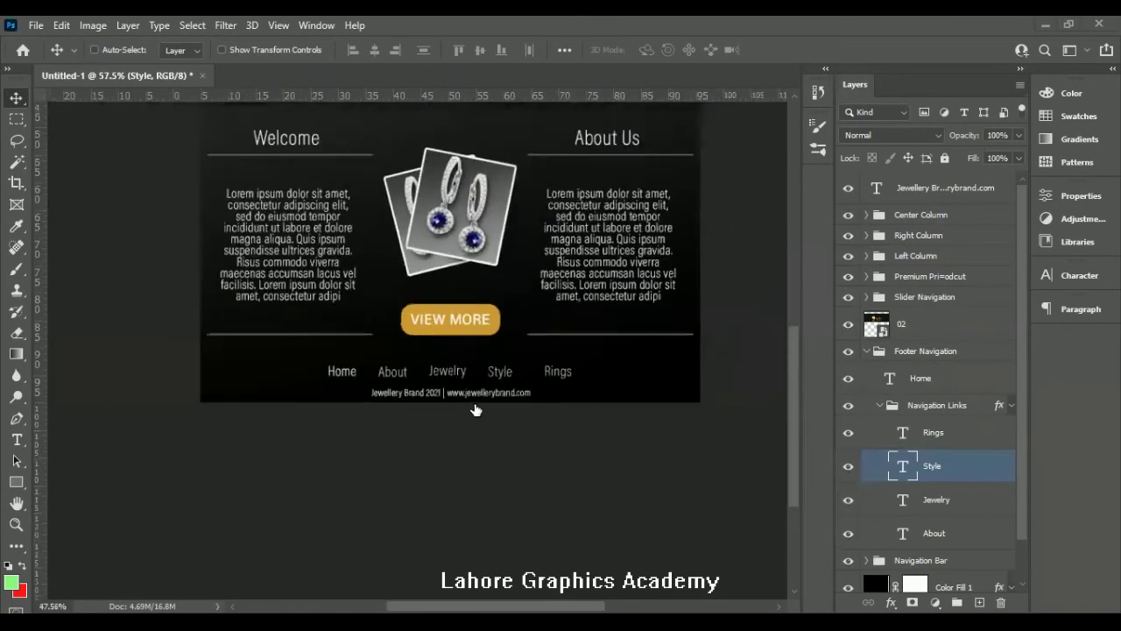
{"action": "scroll", "coordinate": [449, 448], "scroll_direction": "up", "scroll_amount": 2}
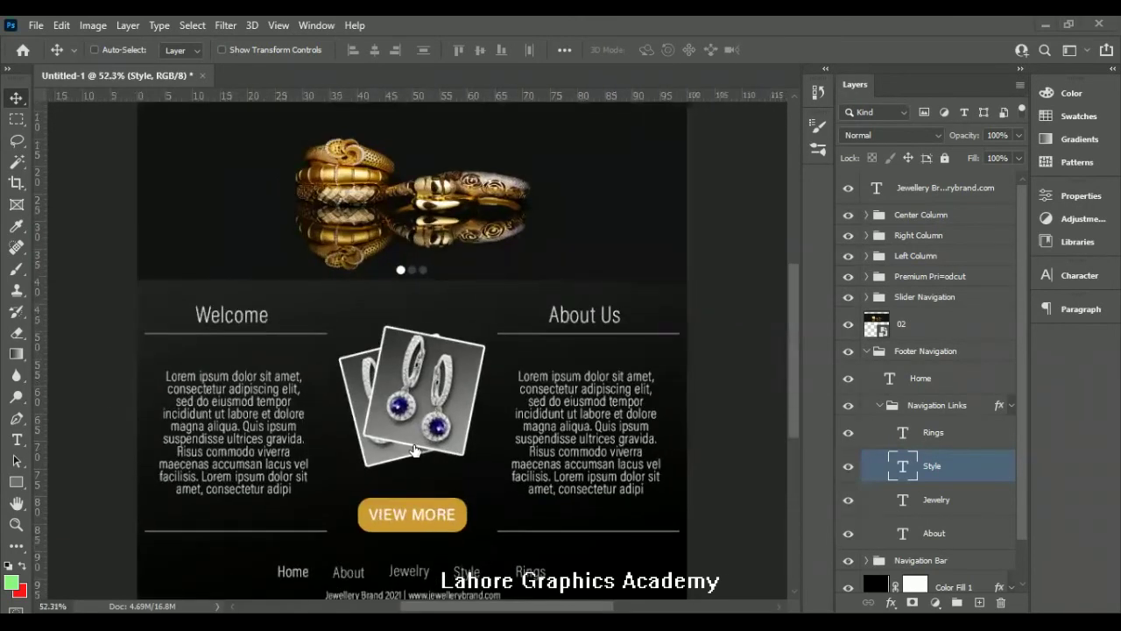
{"action": "scroll", "coordinate": [420, 444], "scroll_direction": "down", "scroll_amount": 1}
{"action": "scroll", "coordinate": [423, 448], "scroll_direction": "down", "scroll_amount": 1}
{"action": "scroll", "coordinate": [423, 455], "scroll_direction": "down", "scroll_amount": 1}
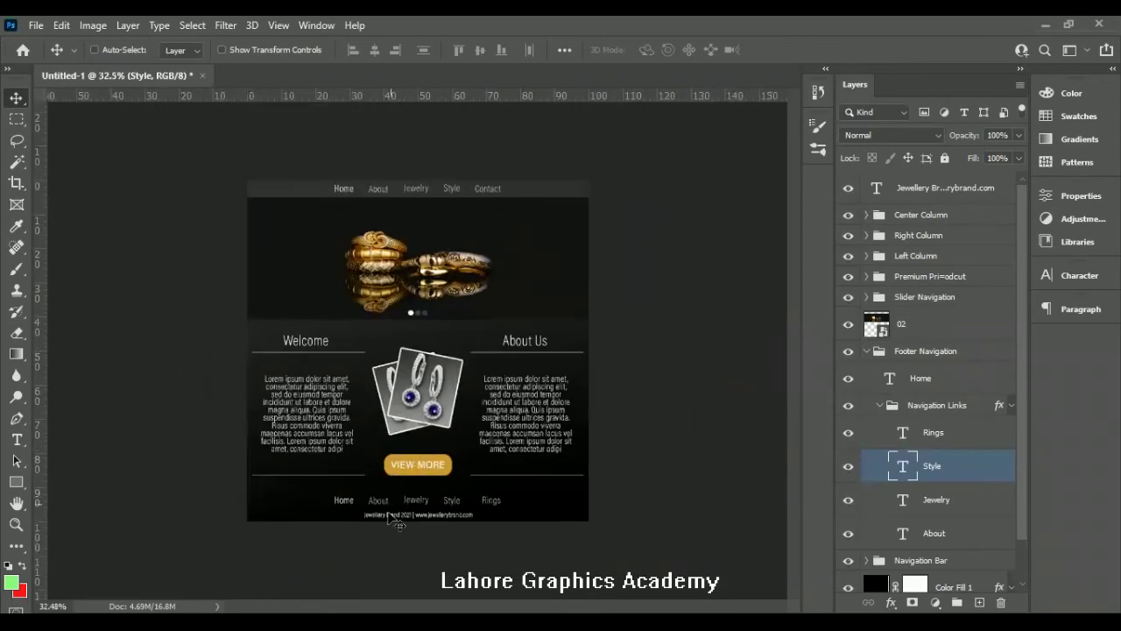
{"action": "scroll", "coordinate": [401, 541], "scroll_direction": "up", "scroll_amount": 2}
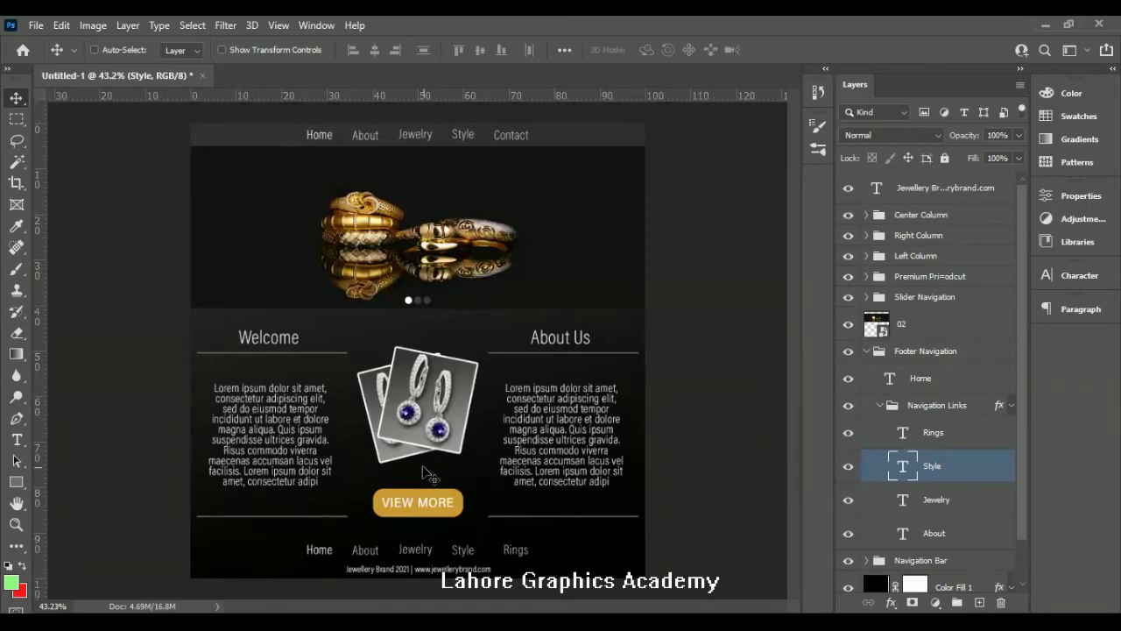
{"action": "scroll", "coordinate": [428, 474], "scroll_direction": "down", "scroll_amount": 1}
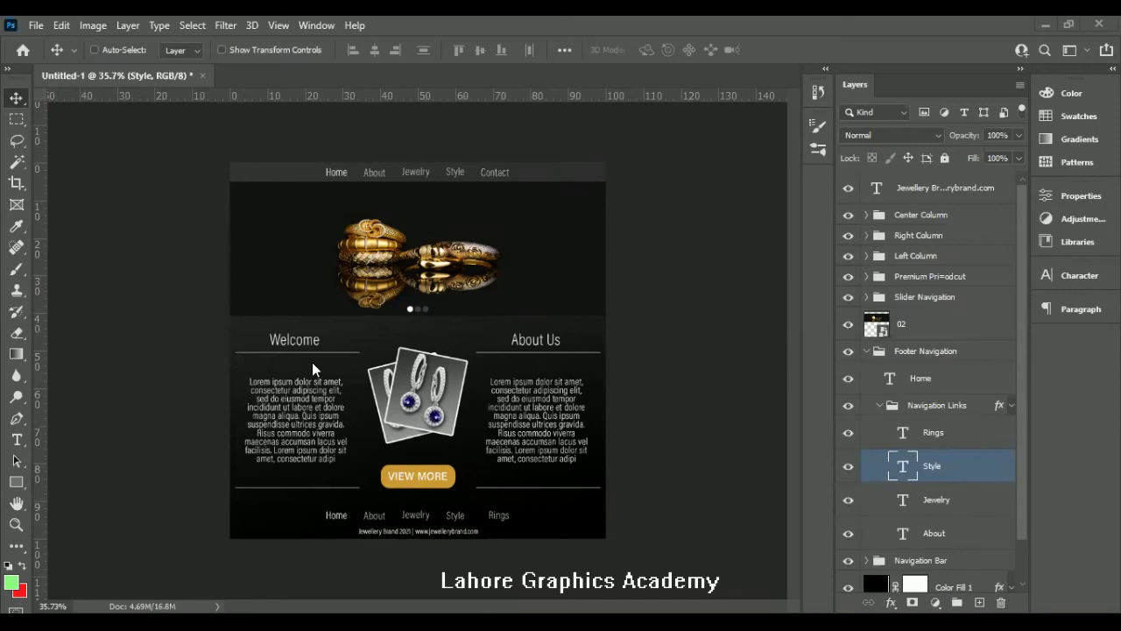
{"action": "scroll", "coordinate": [413, 421], "scroll_direction": "up", "scroll_amount": 2}
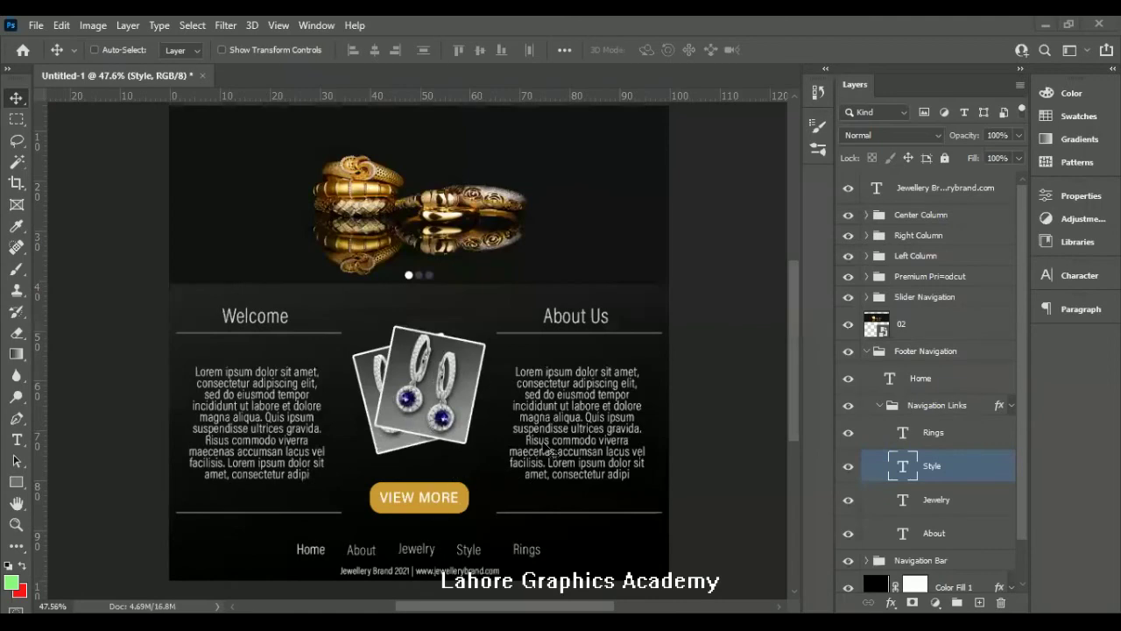
{"action": "scroll", "coordinate": [386, 507], "scroll_direction": "up", "scroll_amount": 2}
{"action": "scroll", "coordinate": [443, 494], "scroll_direction": "down", "scroll_amount": 3}
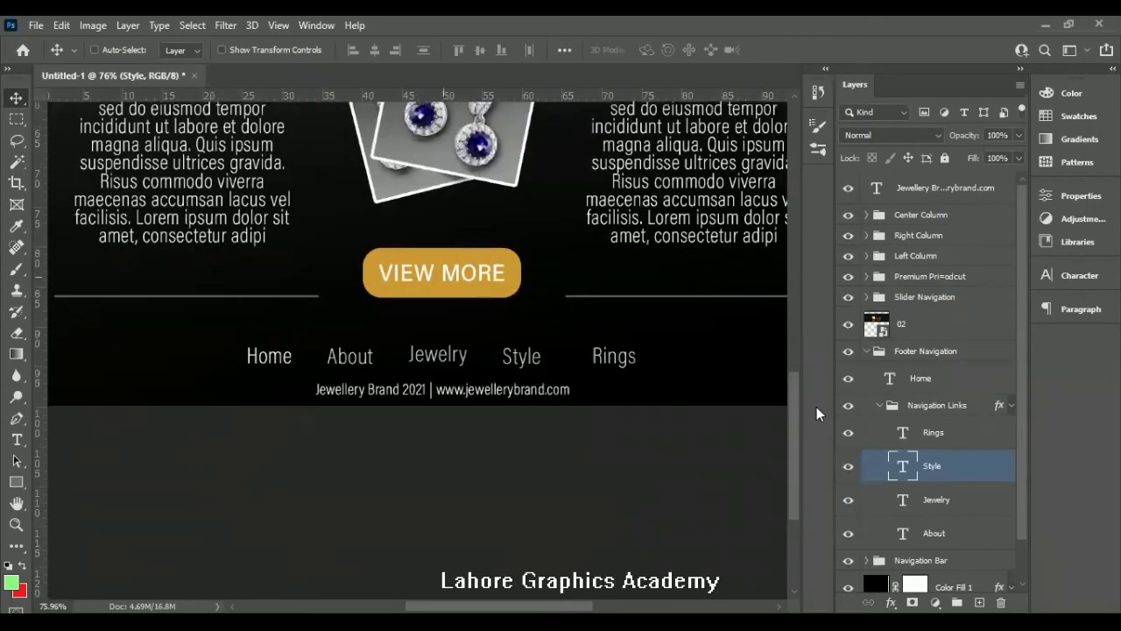
- Retype footer links Style, Jewelry and About as Bangles, Pendants and Bracelets
{"action": "double_click", "coordinate": [902, 471]}
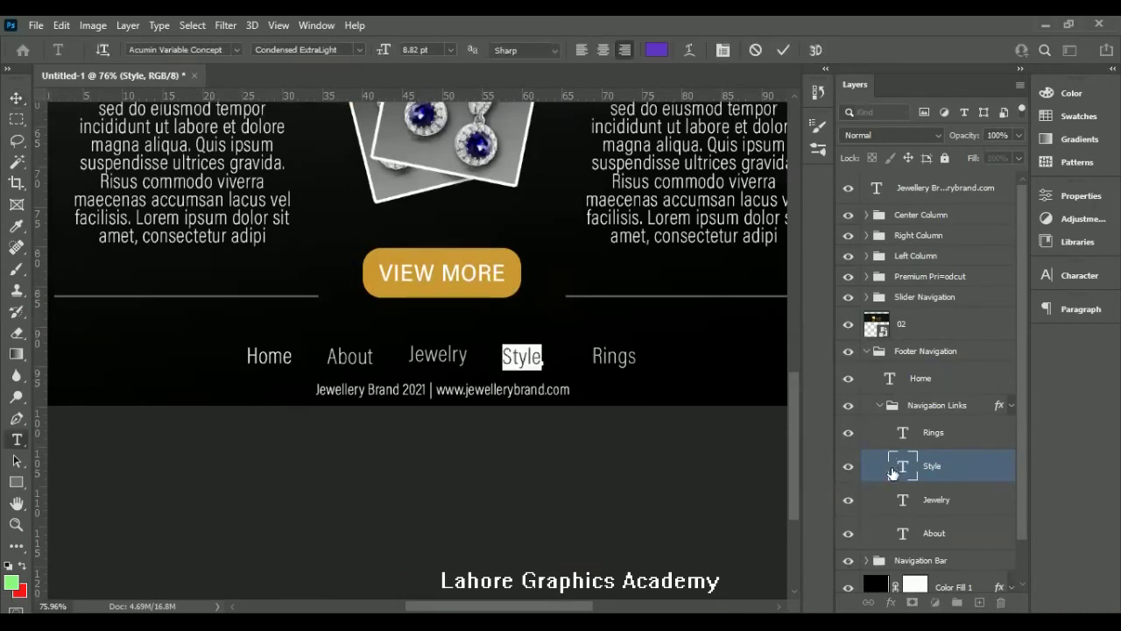
{"action": "type", "text": "Bangles"}
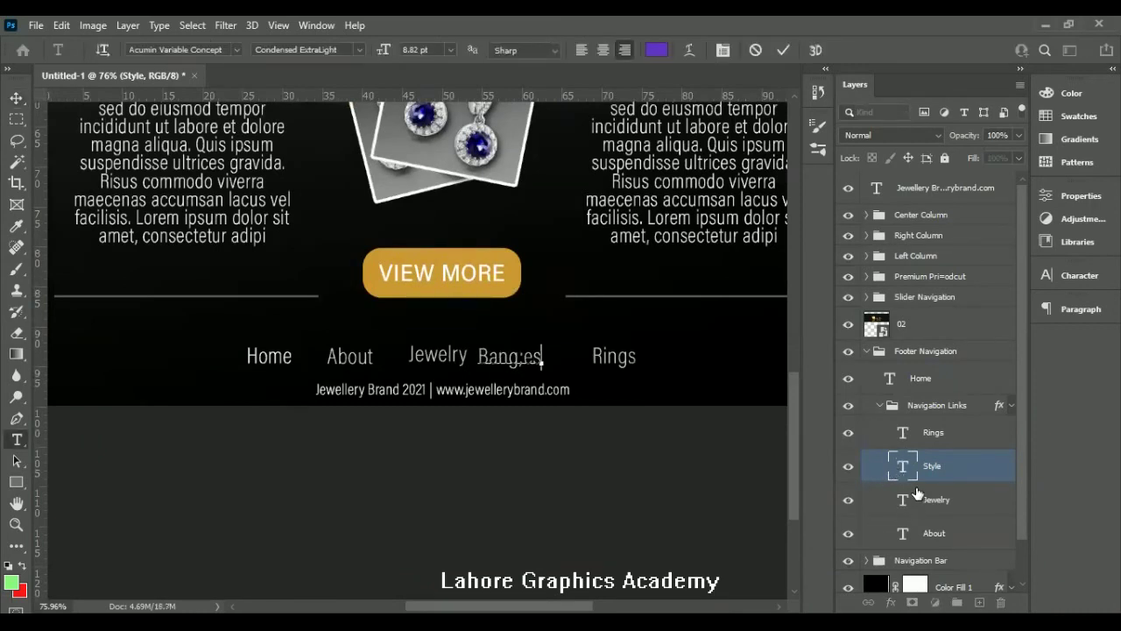
{"action": "key", "text": "Left"}
{"action": "key", "text": "Left"}
{"action": "key", "text": "Left"}
{"action": "double_click", "coordinate": [902, 503]}
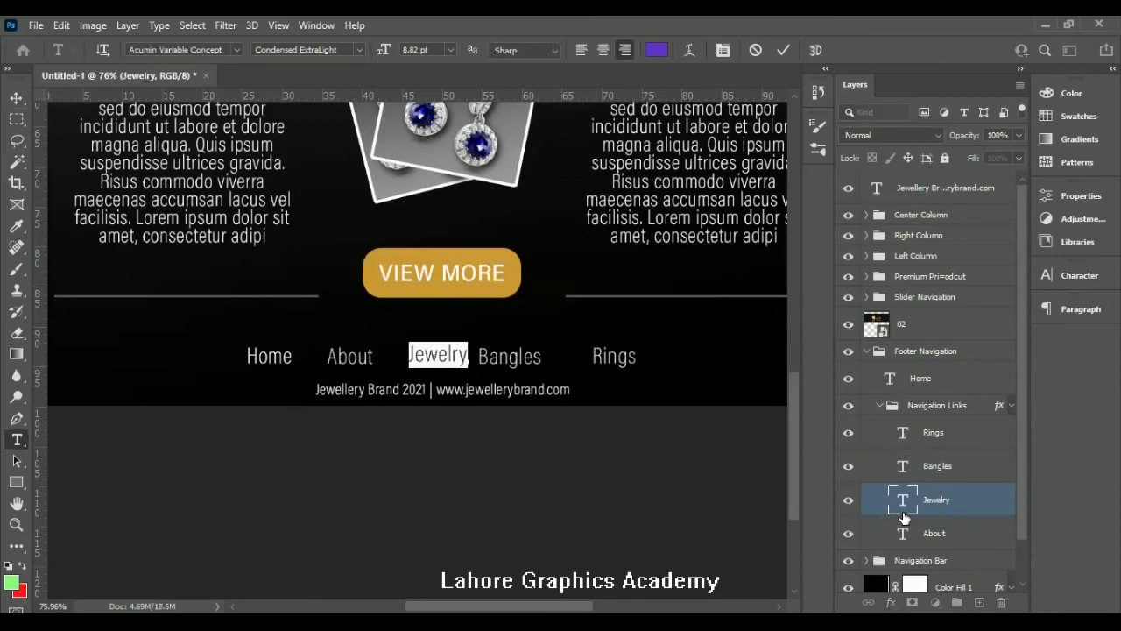
{"action": "type", "text": "Pendant"}
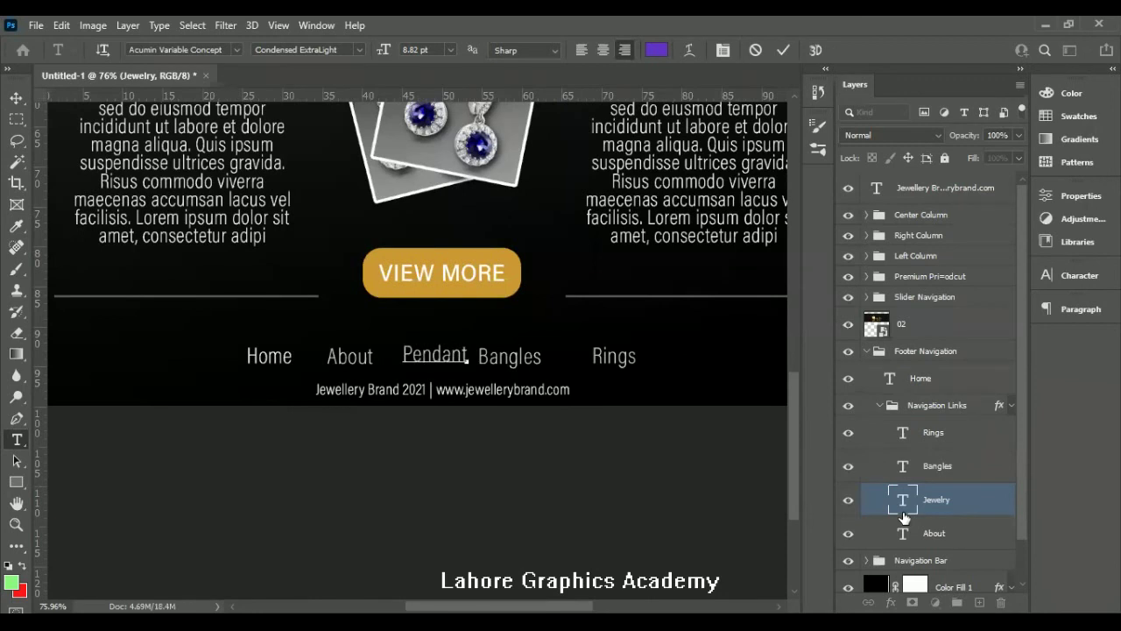
{"action": "type", "text": "s"}
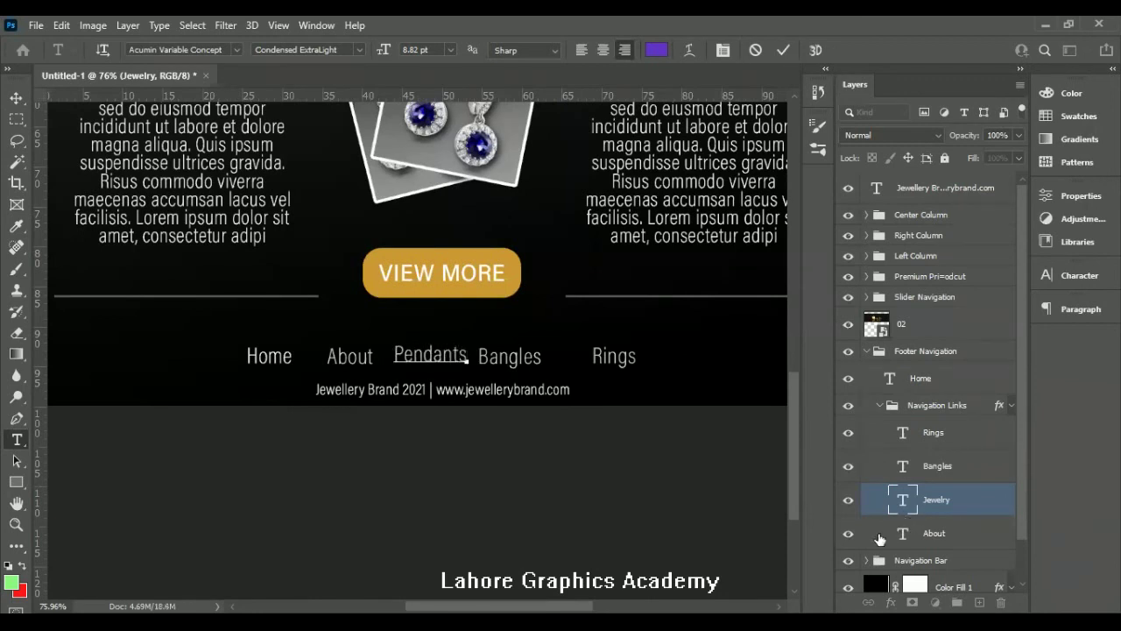
{"action": "double_click", "coordinate": [902, 537]}
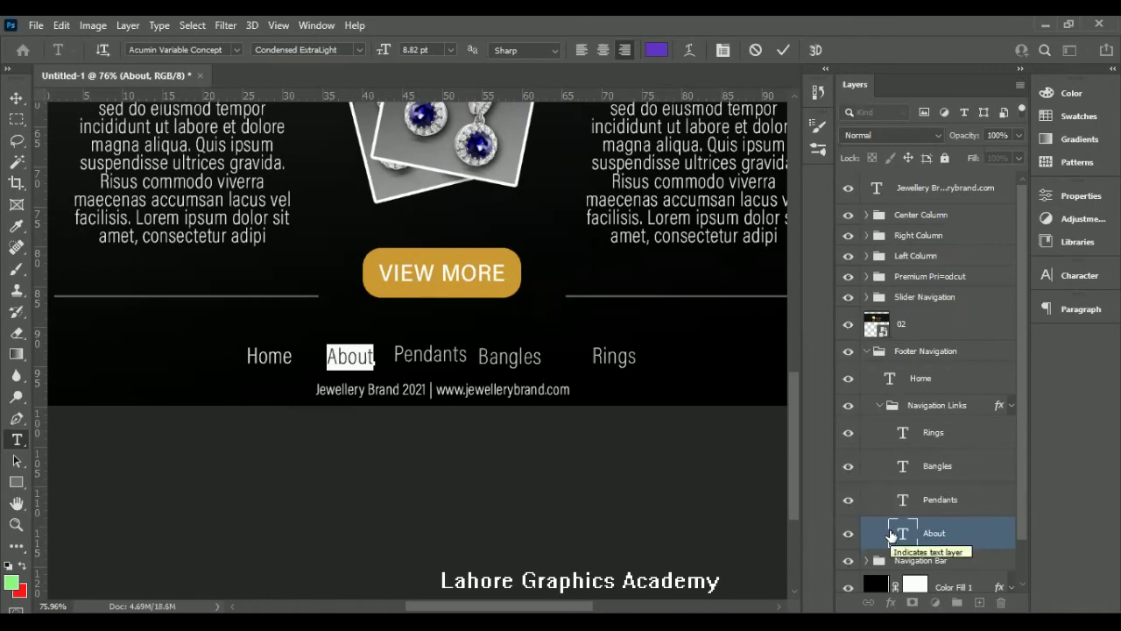
{"action": "type", "text": "Bracelets"}
{"action": "scroll", "coordinate": [928, 455], "scroll_direction": "down", "scroll_amount": 2}
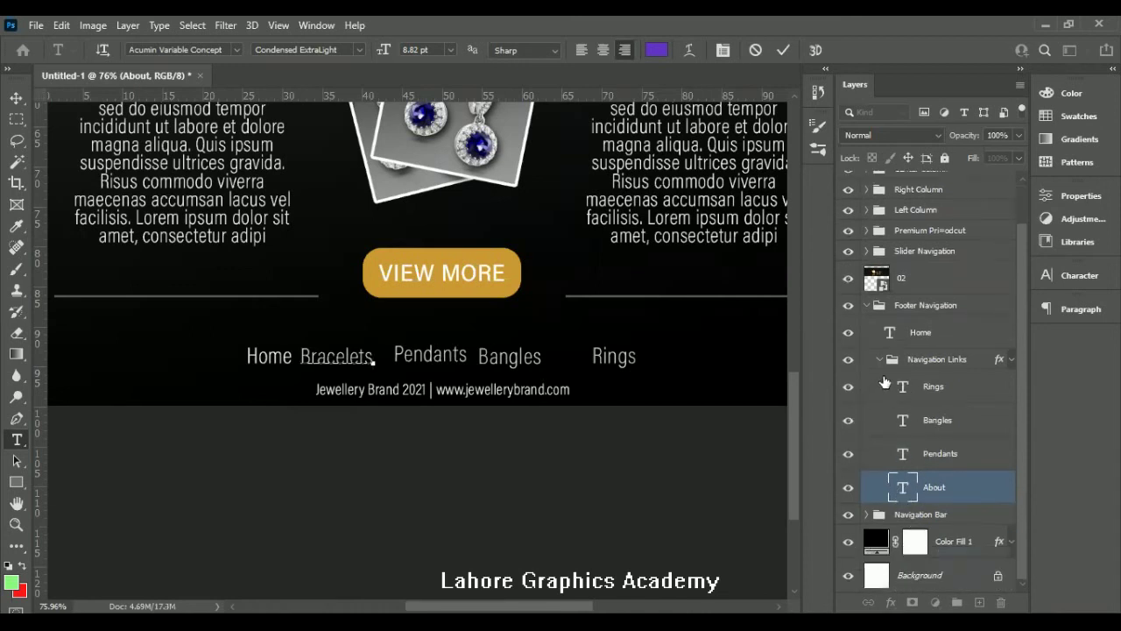
- Select the five footer links and apply Align Vertical Centers and Distribute Horizontal Centers
{"action": "left_click", "coordinate": [952, 403], "text": "shift"}
{"action": "left_click", "coordinate": [917, 335], "text": "ctrl"}
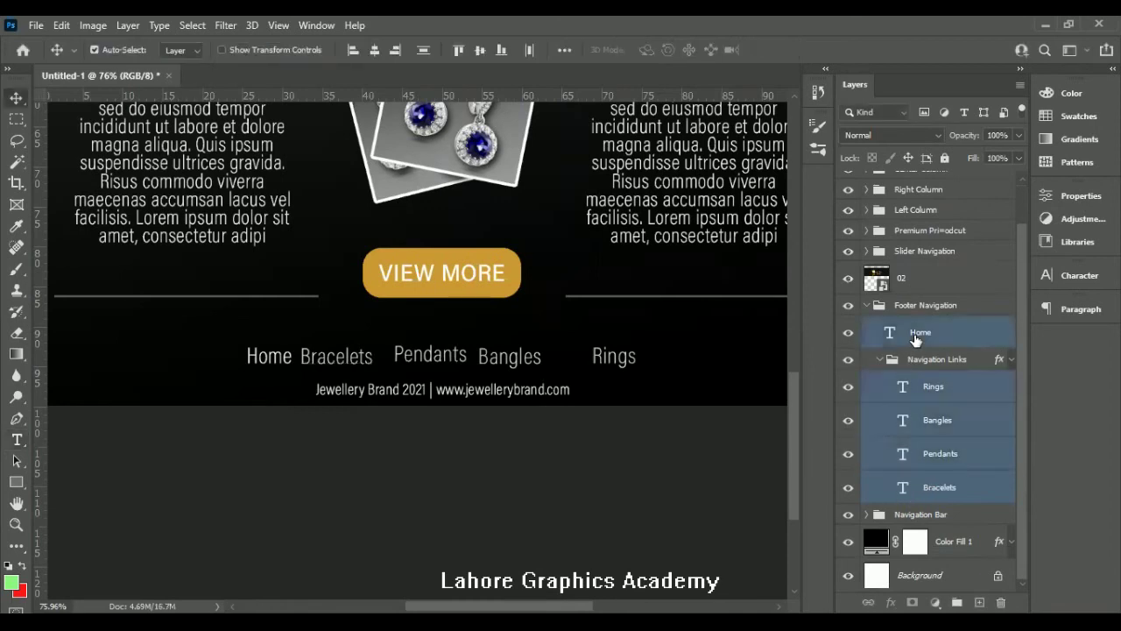
{"action": "left_click", "coordinate": [477, 50]}
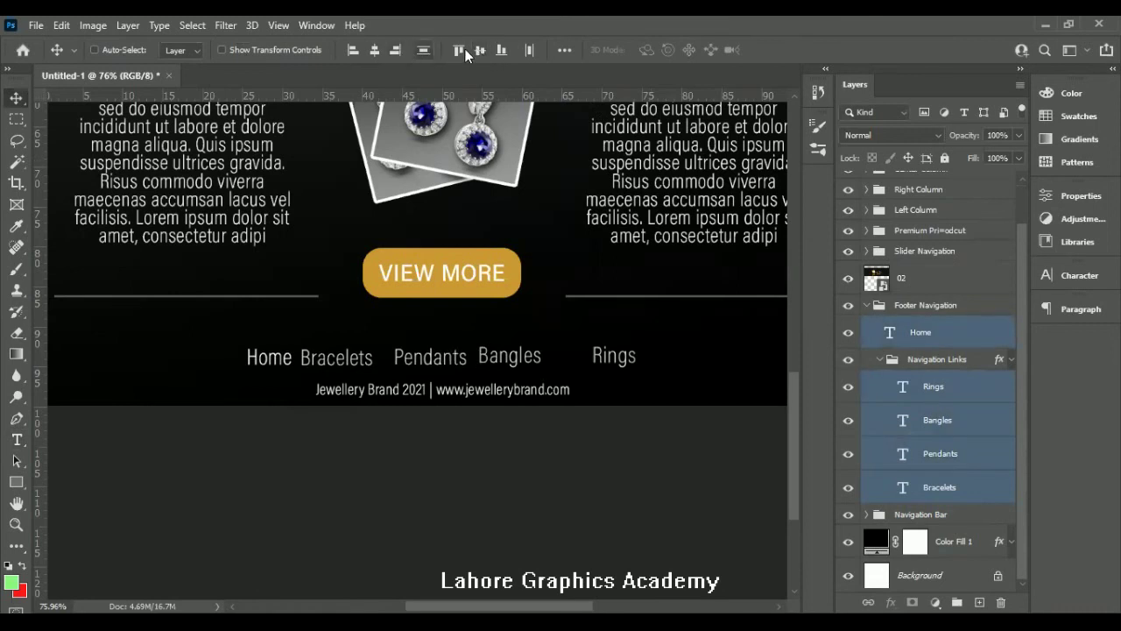
{"action": "left_click", "coordinate": [531, 50]}
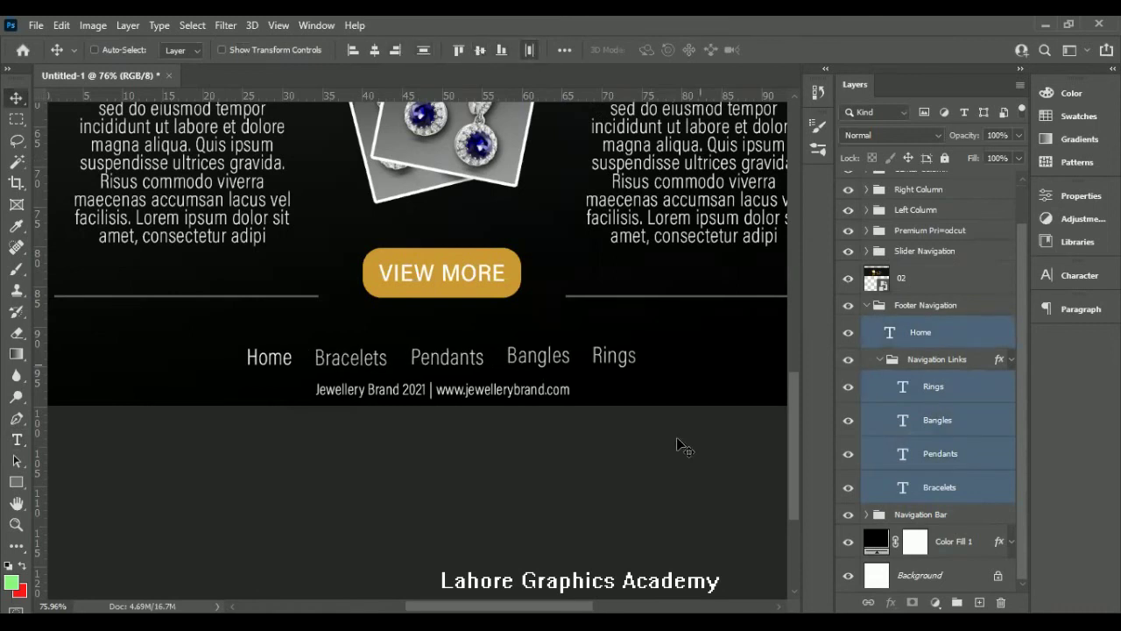
{"action": "left_click", "coordinate": [867, 306]}
{"action": "left_click", "coordinate": [936, 436], "text": "ctrl"}
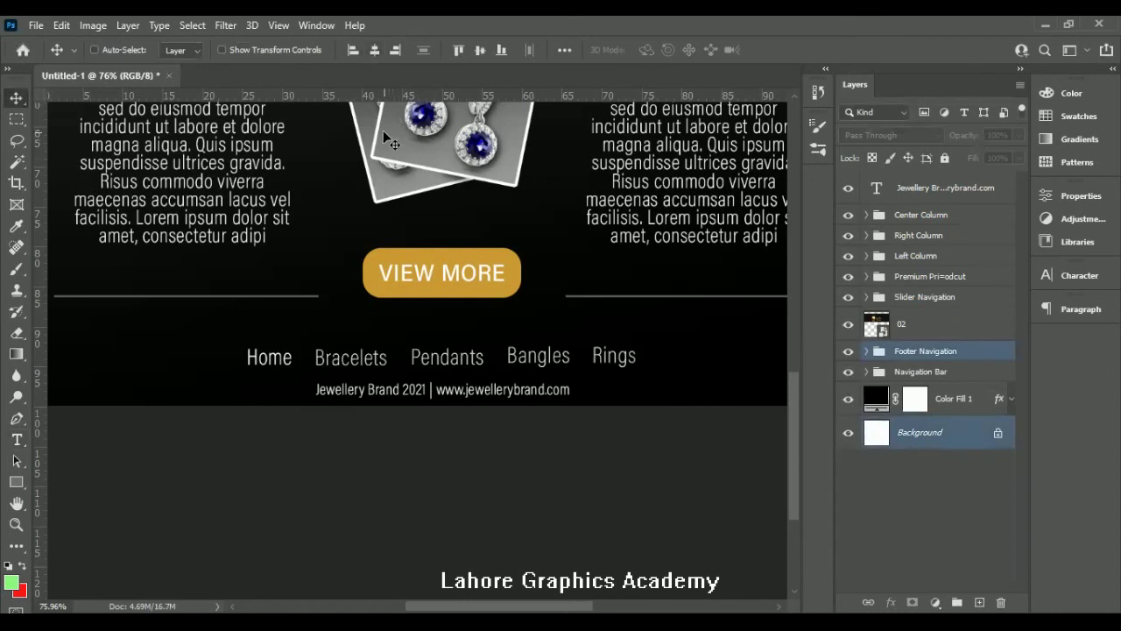
{"action": "key", "text": "ctrl+0"}
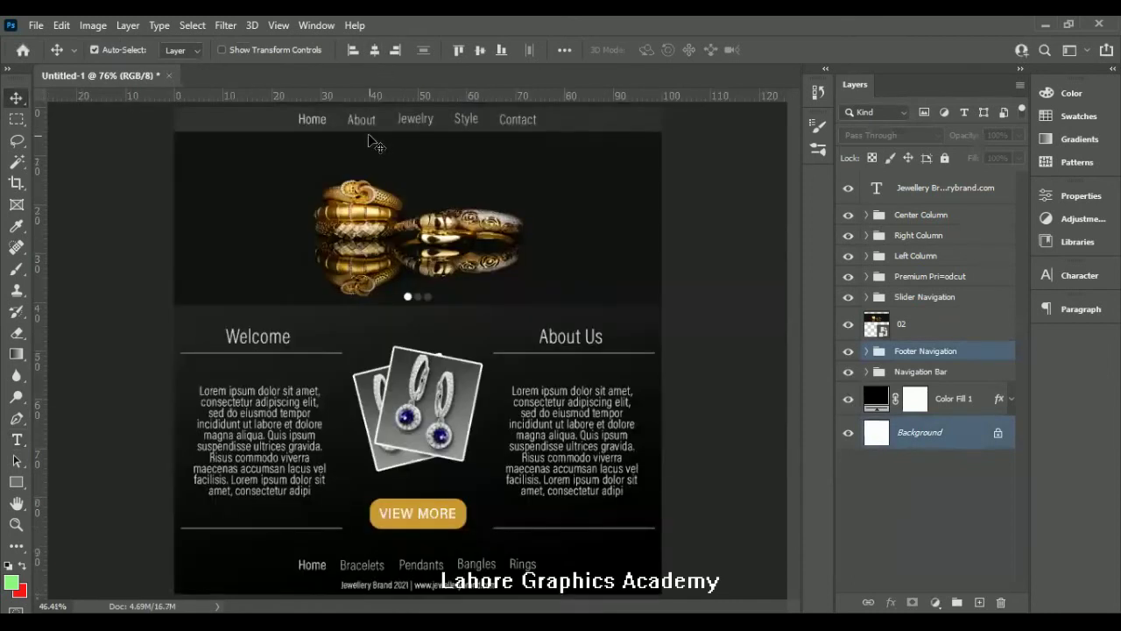
{"action": "scroll", "coordinate": [495, 300], "scroll_direction": "down", "scroll_amount": 1}
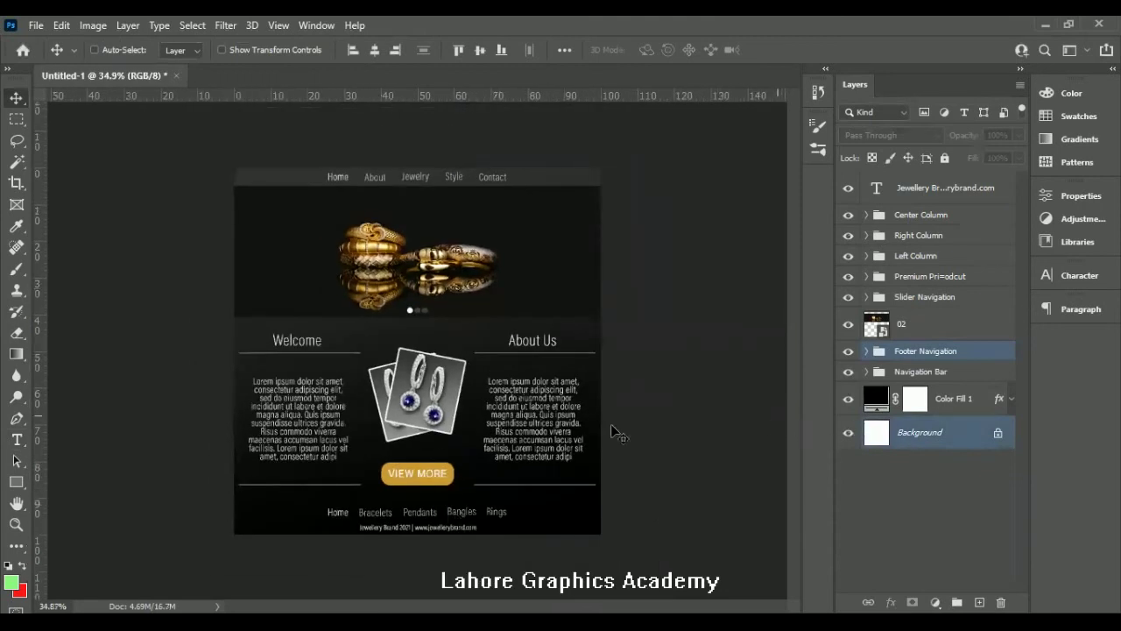
{"action": "scroll", "coordinate": [429, 544], "scroll_direction": "up", "scroll_amount": 1}
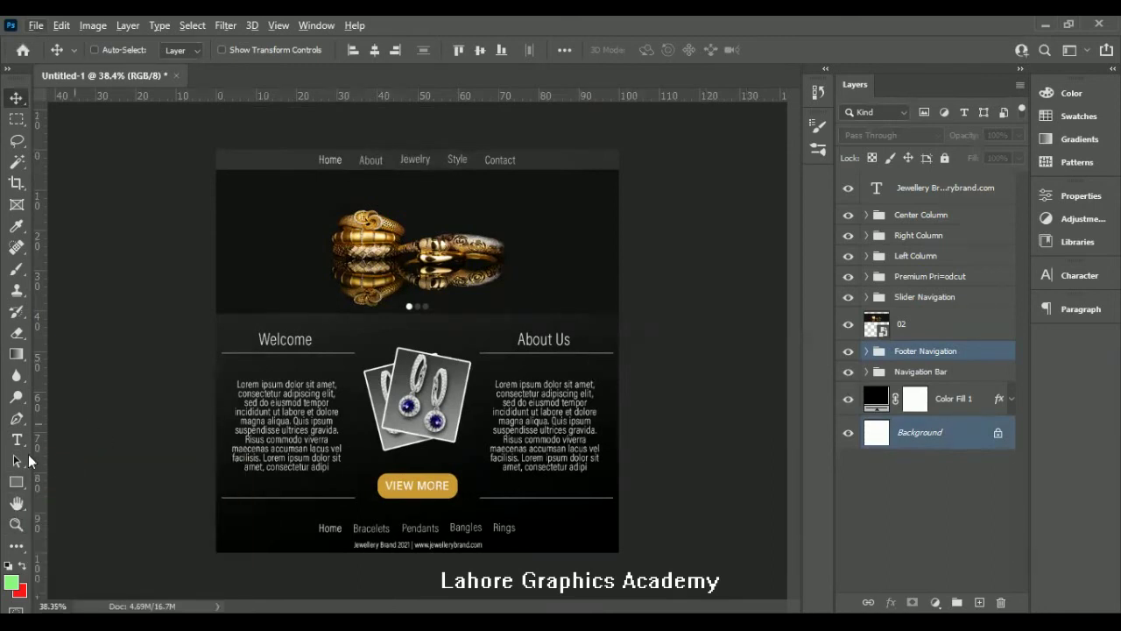
- Draw a thin grey horizontal line across the footer above the links
{"action": "left_click", "coordinate": [14, 487]}
{"action": "left_click_drag", "start_coordinate": [201, 515], "coordinate": [740, 516]}
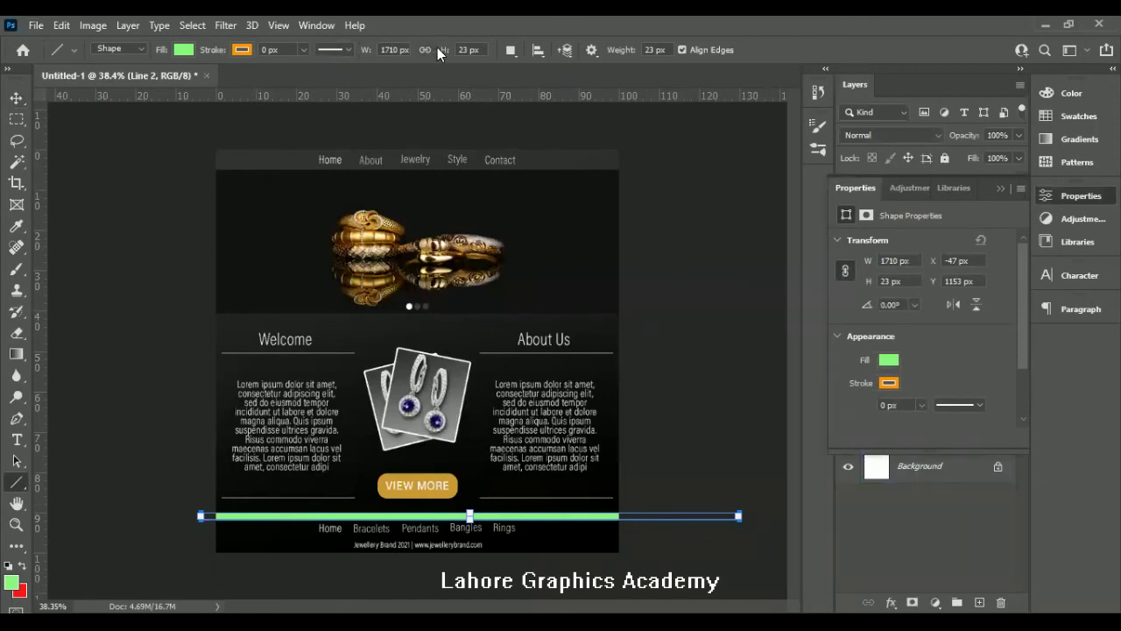
{"action": "left_click_drag", "start_coordinate": [437, 47], "coordinate": [425, 57]}
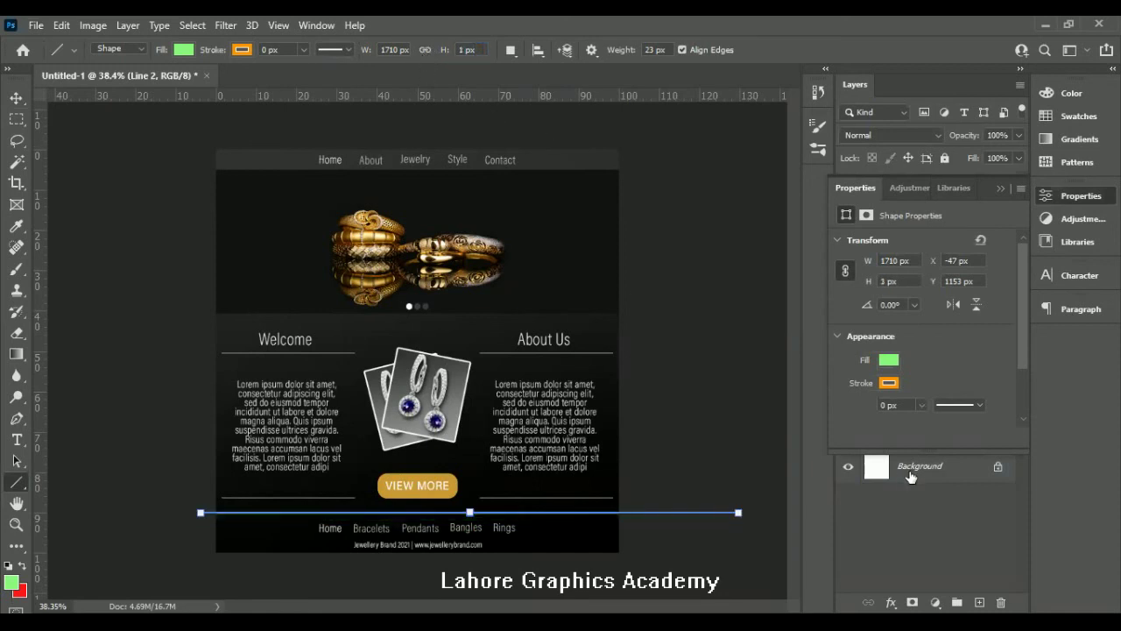
{"action": "left_click", "coordinate": [1004, 187]}
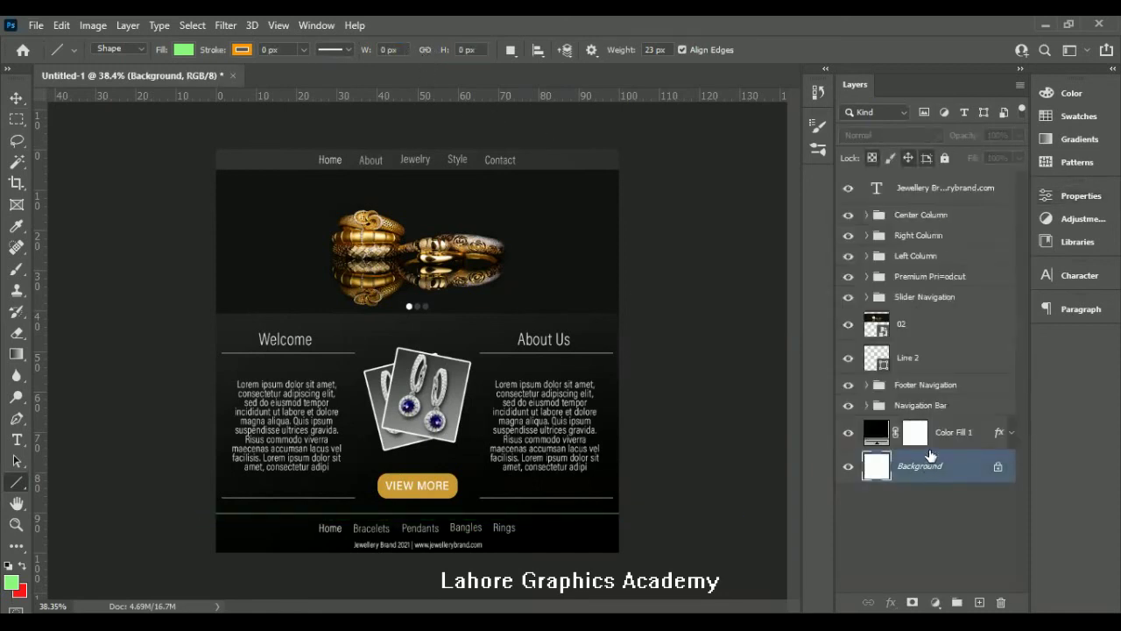
{"action": "left_click", "coordinate": [916, 364]}
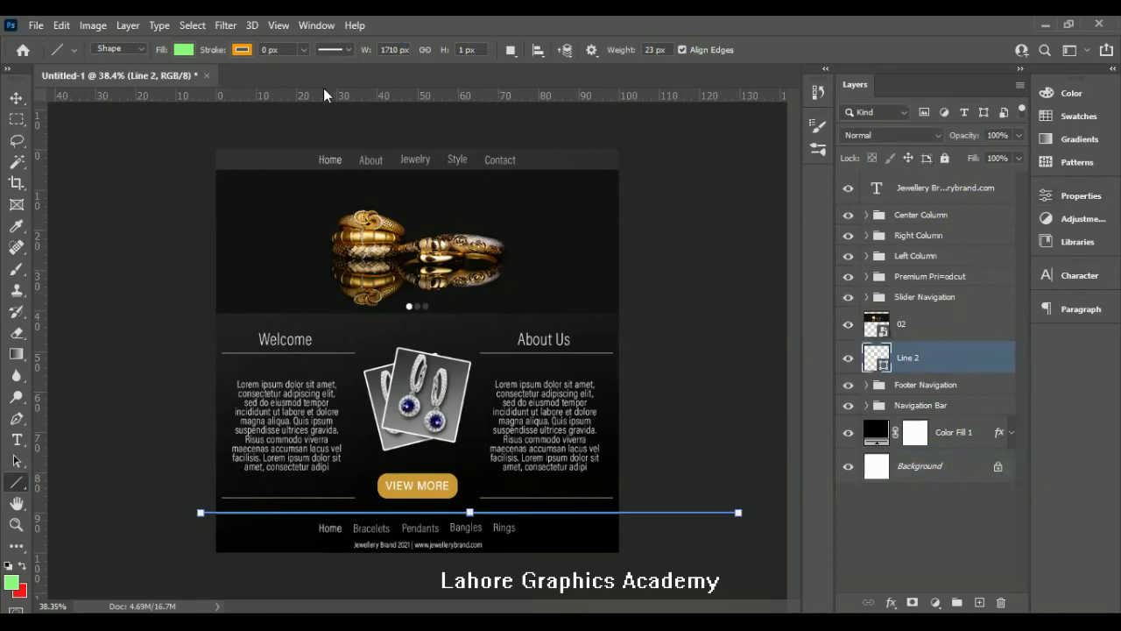
{"action": "left_click", "coordinate": [184, 49]}
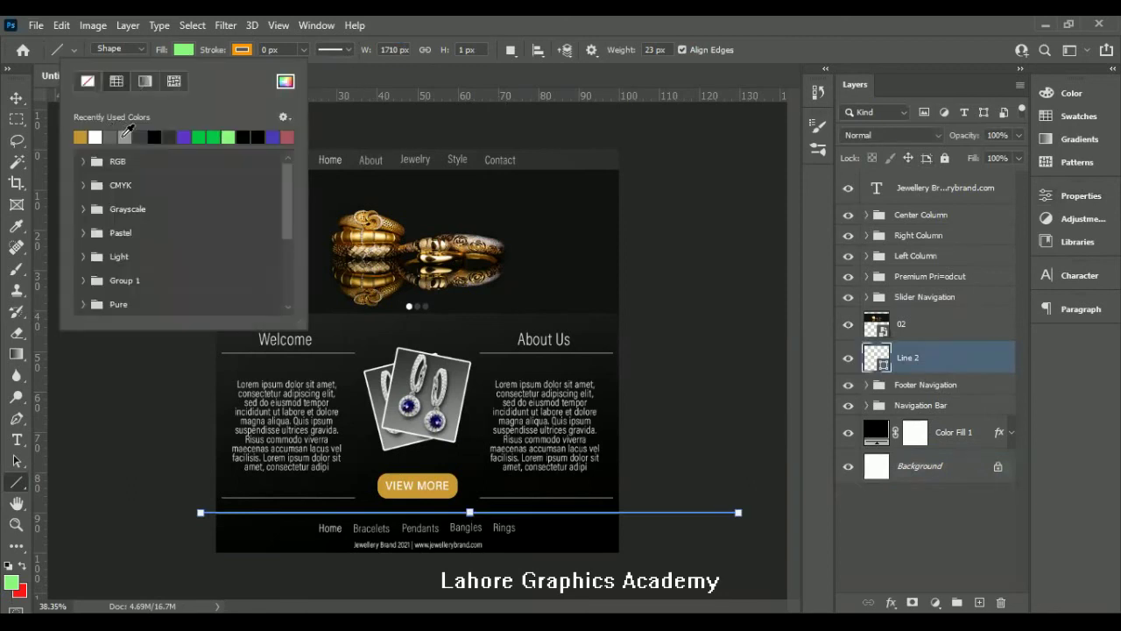
{"action": "left_click", "coordinate": [510, 313]}
{"action": "left_click", "coordinate": [893, 523]}
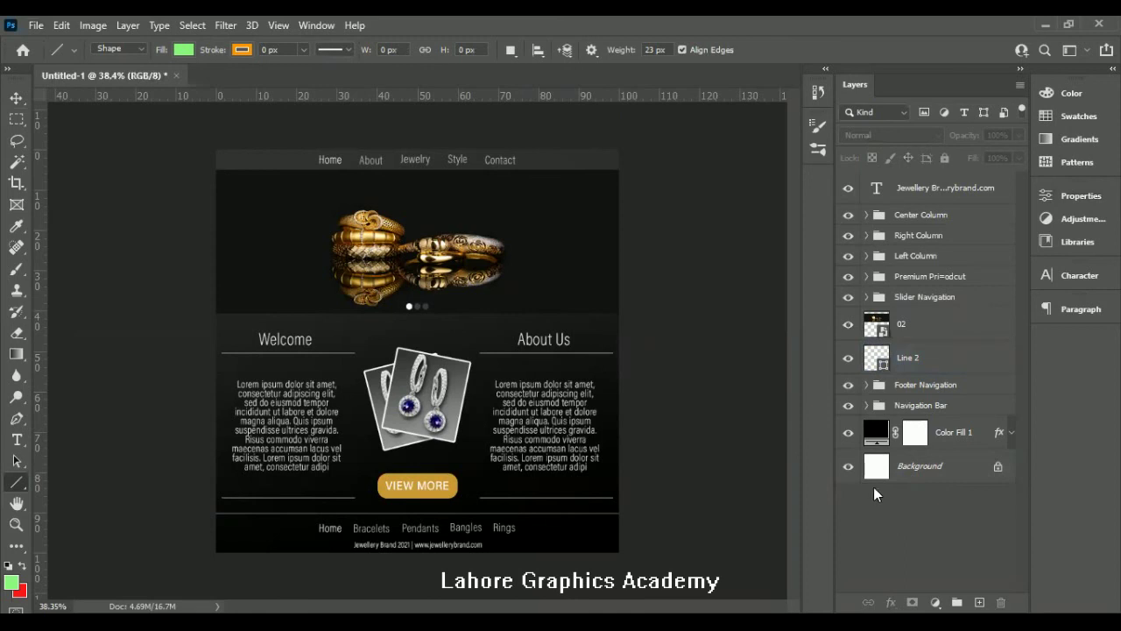
- Move the Line 2 layer into the Footer Navigation group and deselect all layers
{"action": "left_click", "coordinate": [902, 360]}
{"action": "left_click_drag", "start_coordinate": [902, 359], "coordinate": [920, 384]}
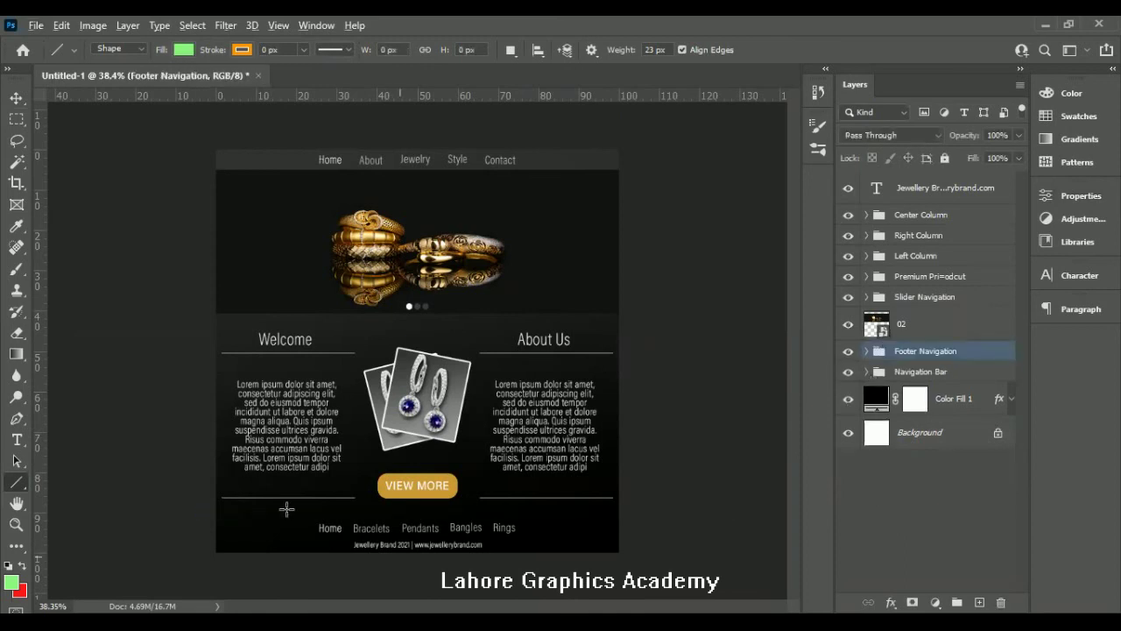
{"action": "scroll", "coordinate": [287, 508], "scroll_direction": "up", "scroll_amount": 1}
{"action": "scroll", "coordinate": [287, 509], "scroll_direction": "up", "scroll_amount": 1}
{"action": "scroll", "coordinate": [287, 508], "scroll_direction": "up", "scroll_amount": 1}
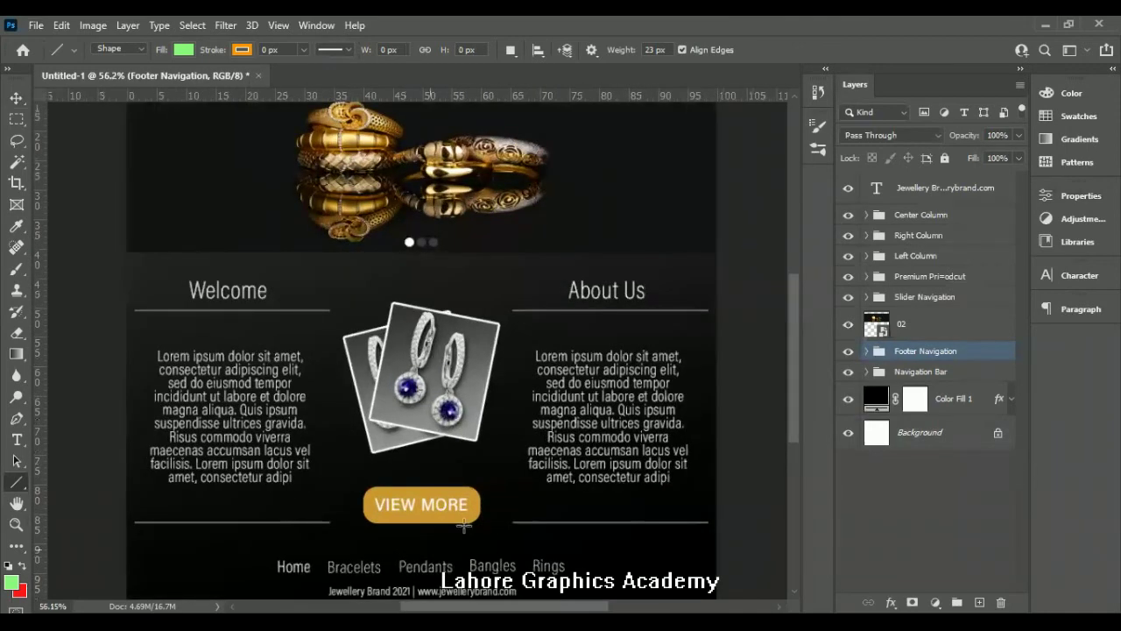
{"action": "scroll", "coordinate": [465, 524], "scroll_direction": "down", "scroll_amount": 1}
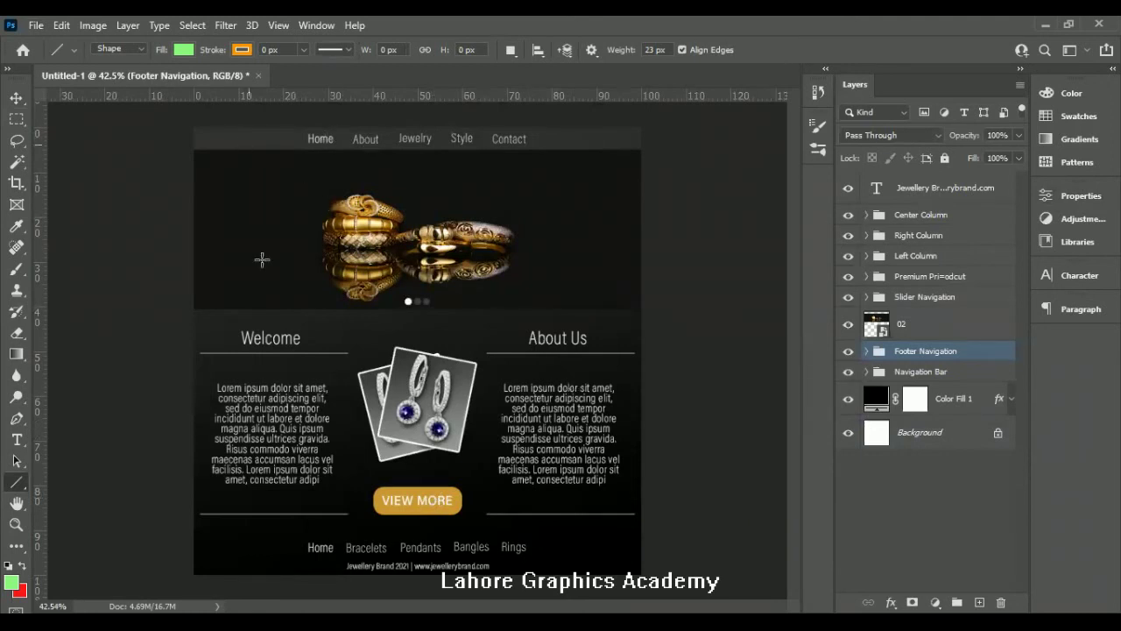
{"action": "left_click", "coordinate": [878, 494]}
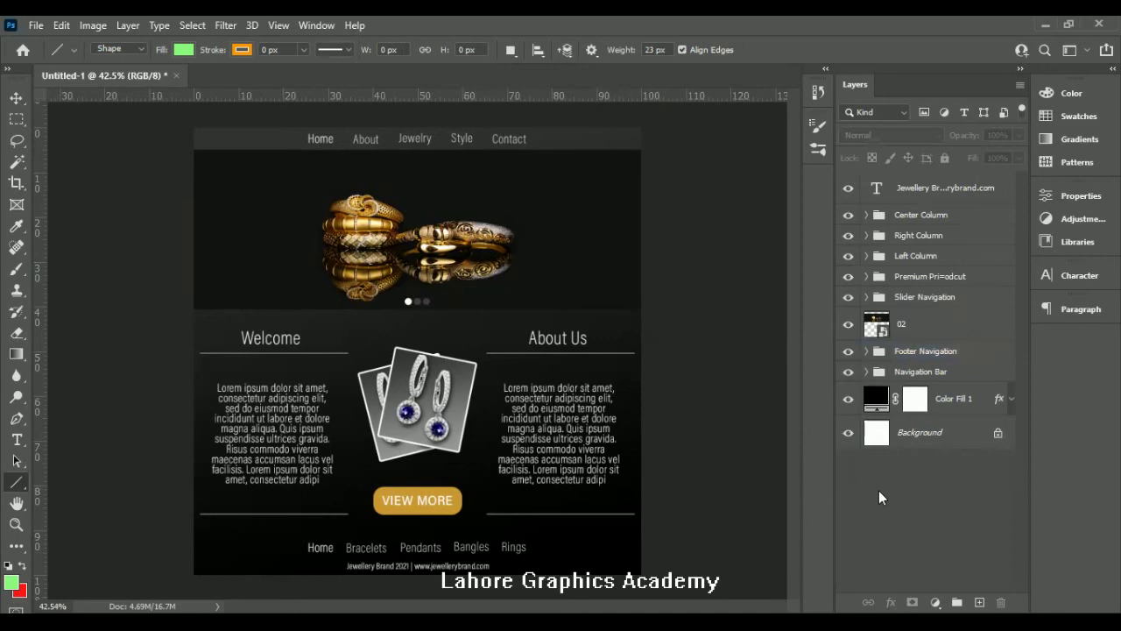
{"action": "left_click", "coordinate": [17, 440]}
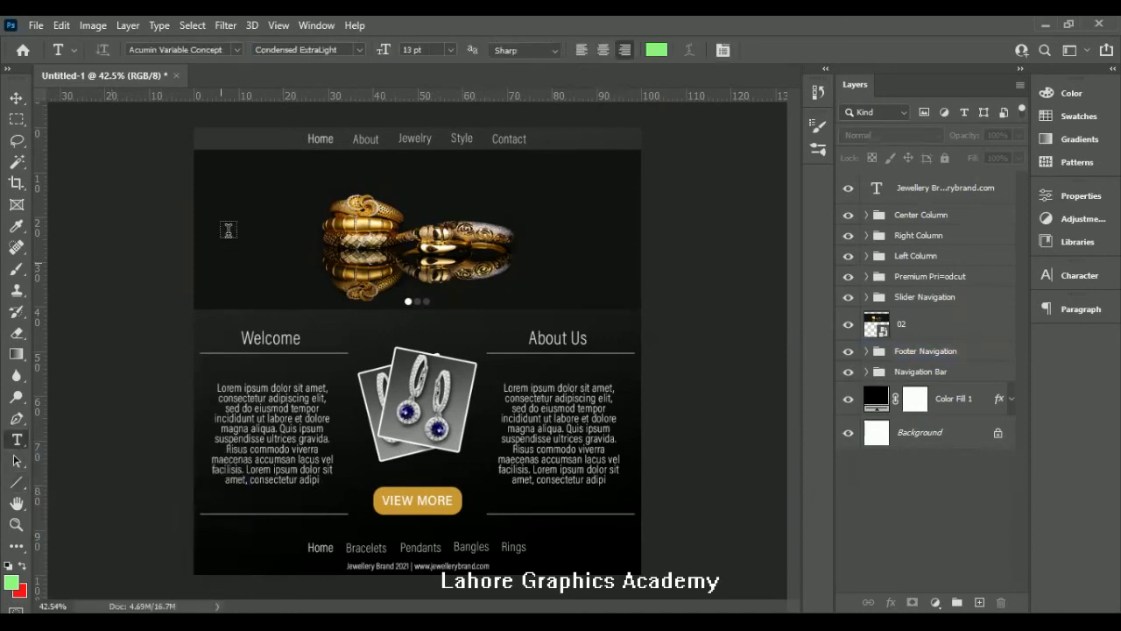
{"action": "left_click", "coordinate": [246, 182]}
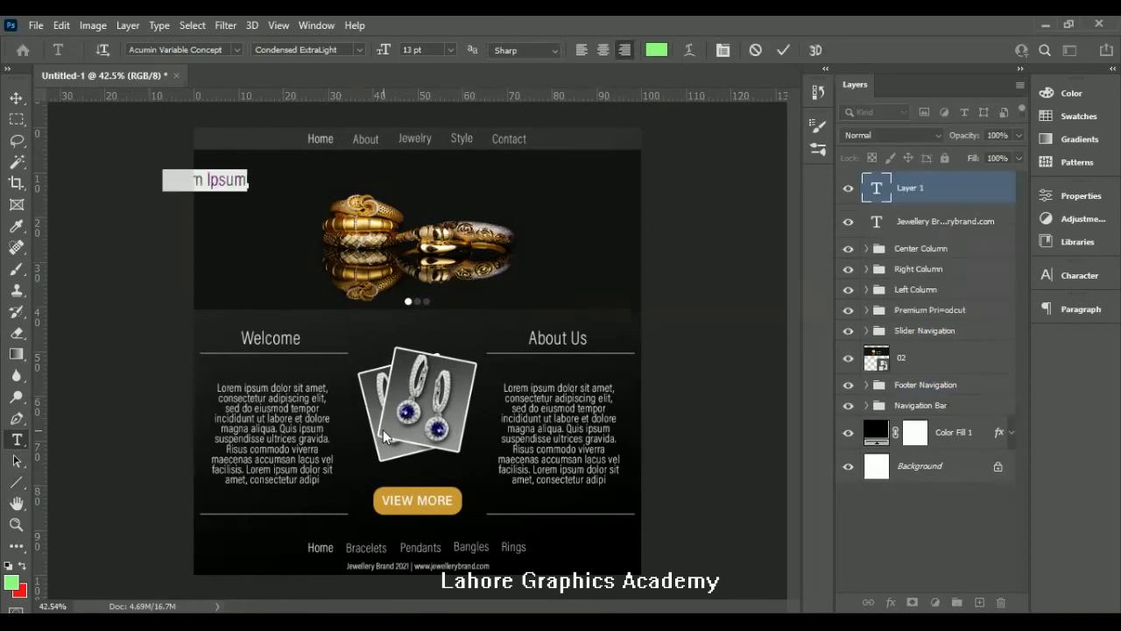
{"action": "type", "text": "bakjsbd"}
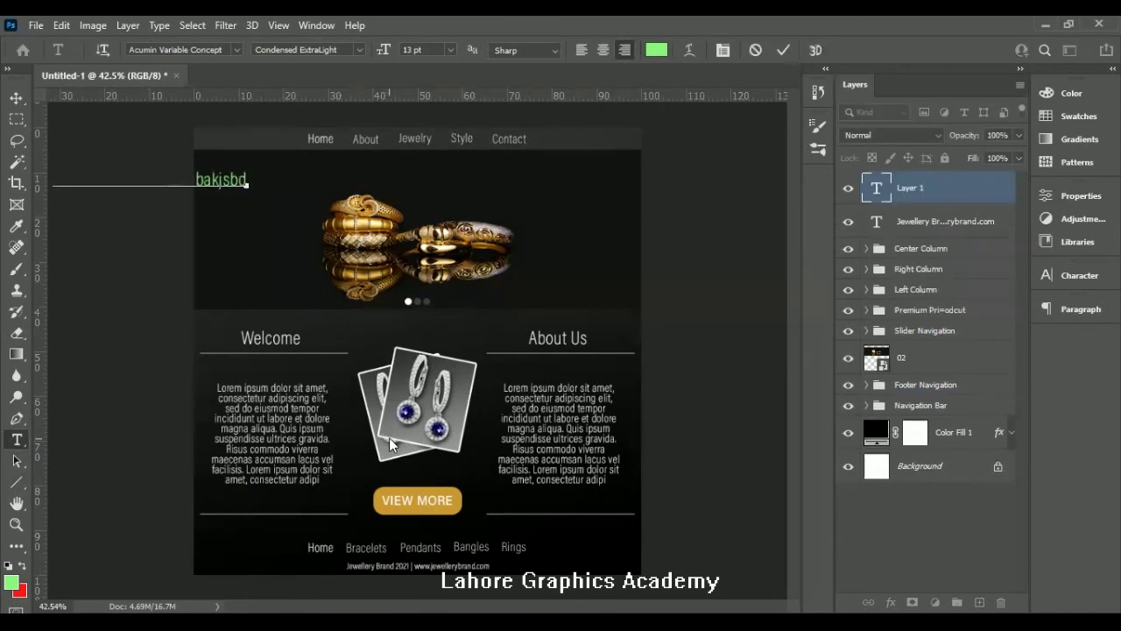
{"action": "left_click_drag", "start_coordinate": [221, 230], "coordinate": [472, 223]}
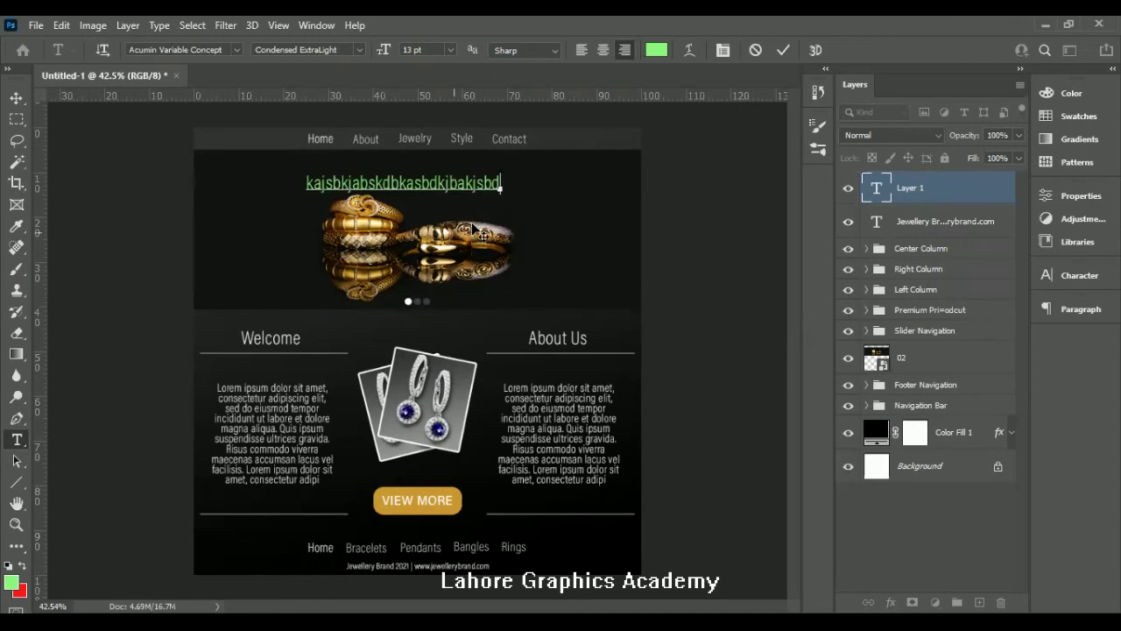
{"action": "type", "text": "`"}
{"action": "left_click", "coordinate": [701, 232]}
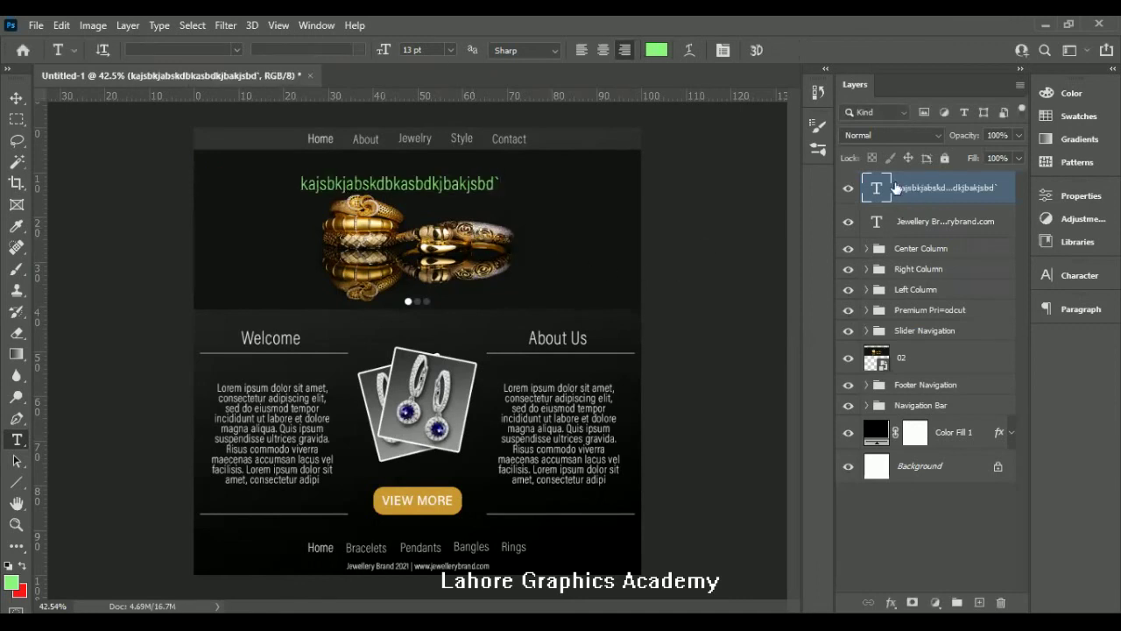
{"action": "key", "text": "Delete"}
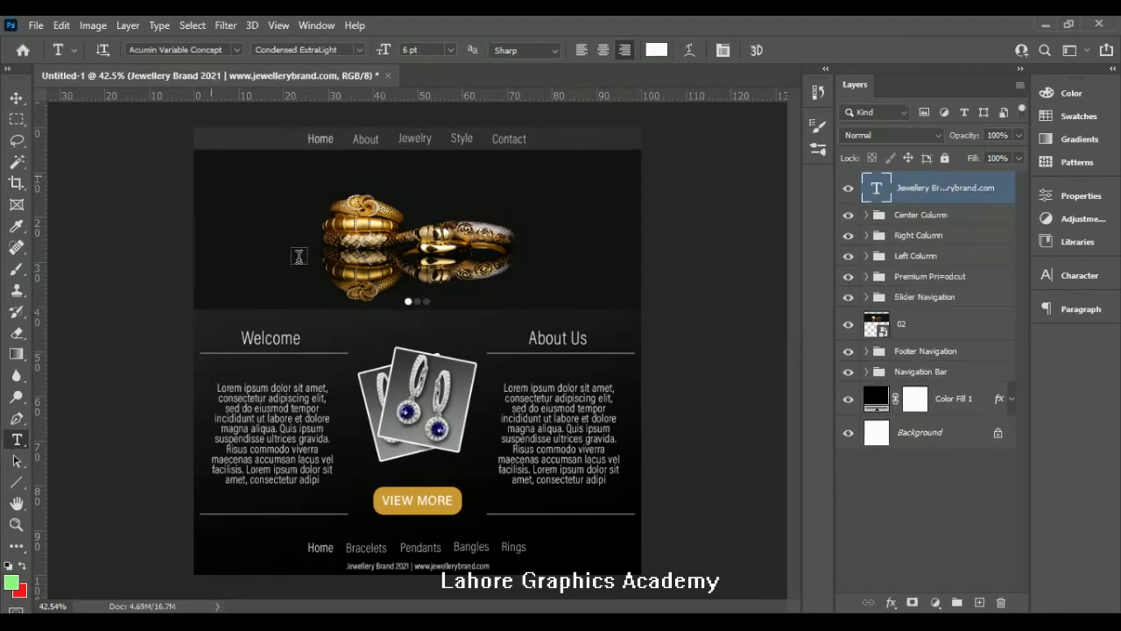
{"action": "left_click_drag", "start_coordinate": [210, 176], "coordinate": [318, 281]}
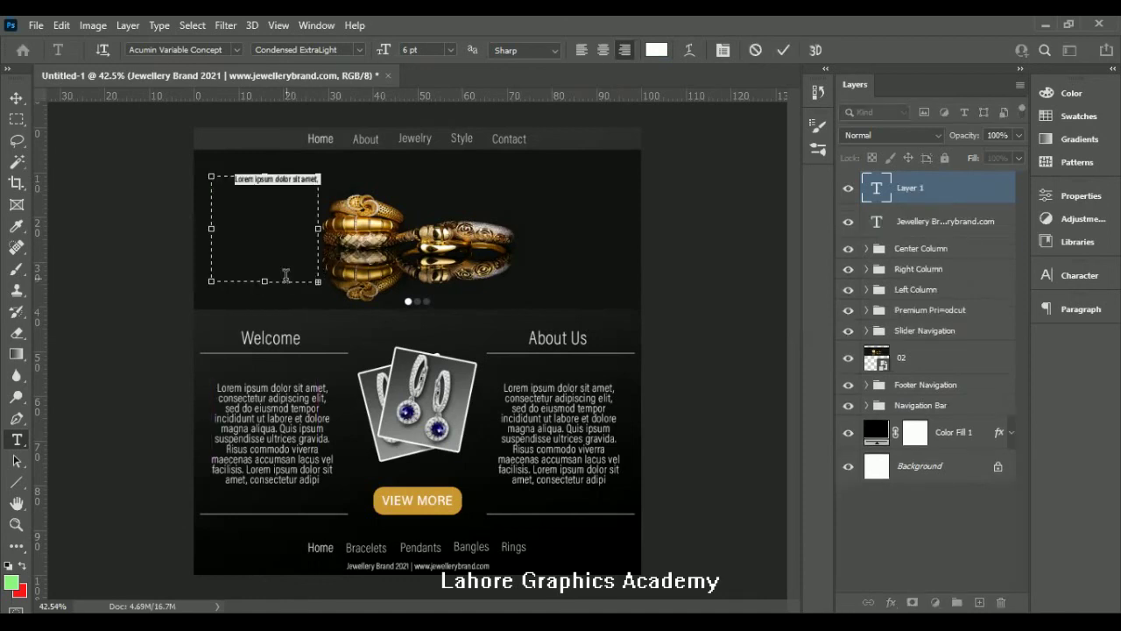
{"action": "key", "text": "BackSpace"}
{"action": "key", "text": "ctrl+v"}
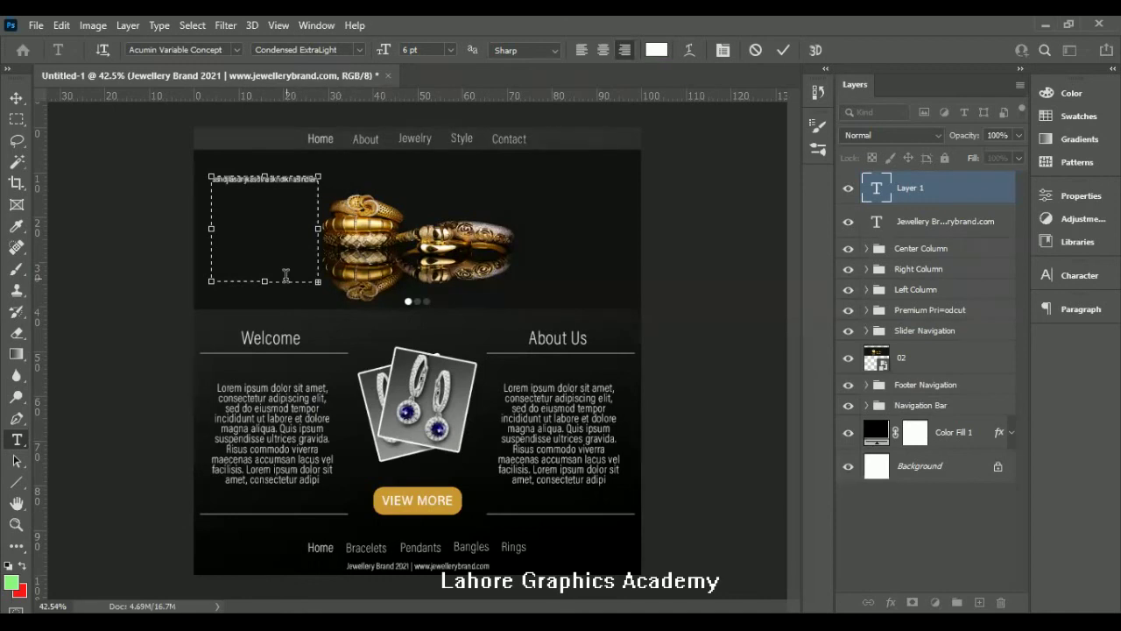
{"action": "key", "text": "ctrl+a"}
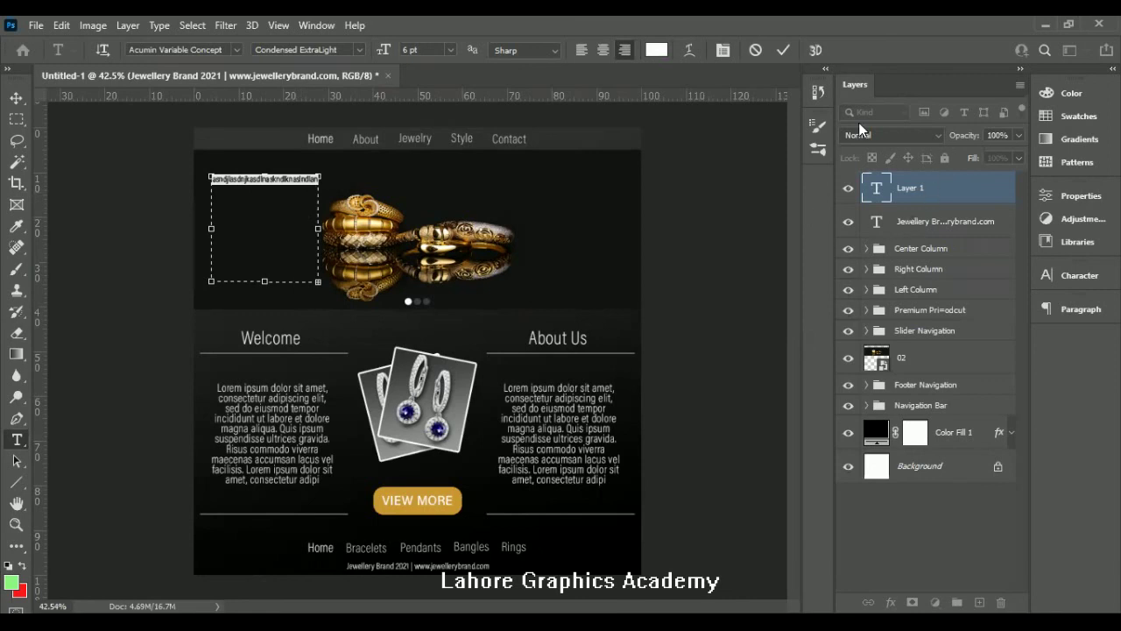
{"action": "left_click", "coordinate": [1089, 280]}
{"action": "left_click_drag", "start_coordinate": [957, 318], "coordinate": [830, 316]}
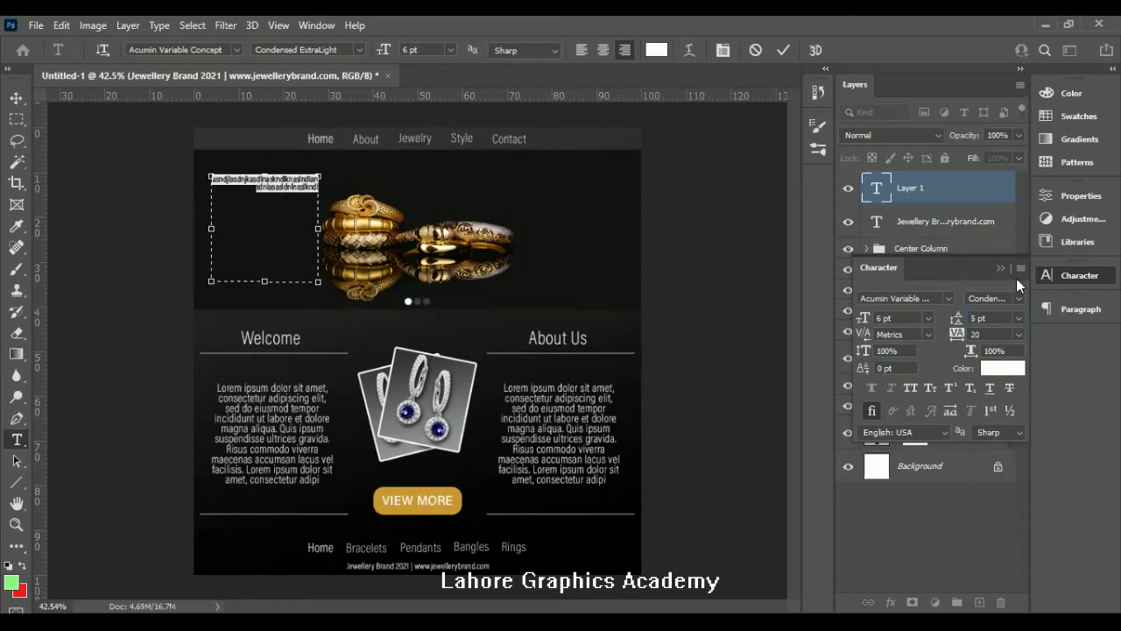
{"action": "left_click", "coordinate": [891, 203]}
{"action": "key", "text": "Escape"}
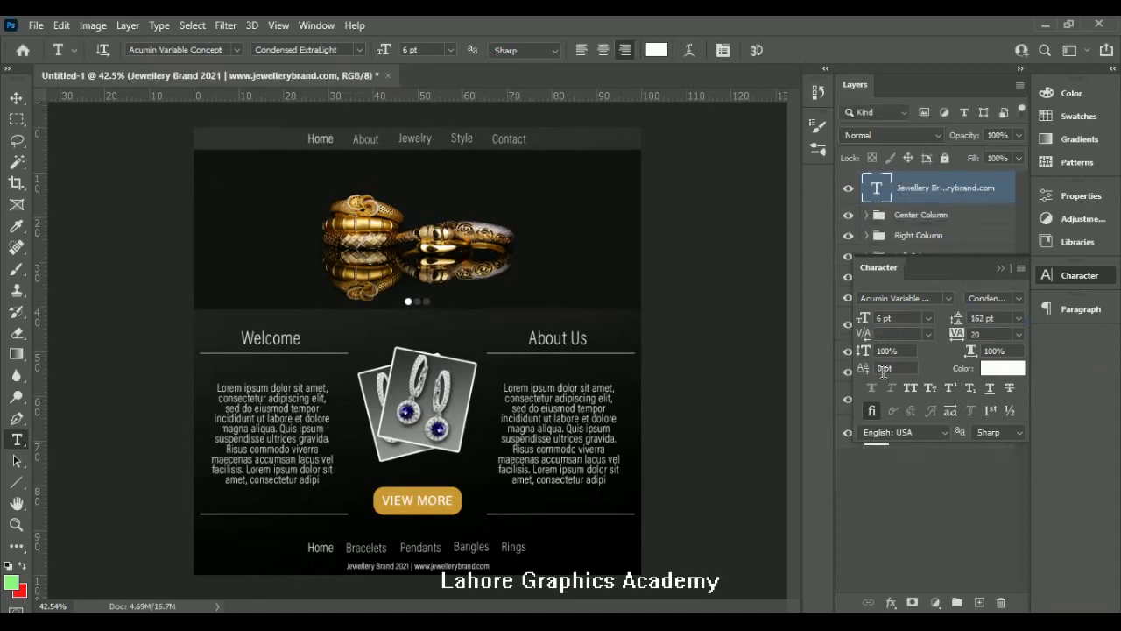
{"action": "left_click", "coordinate": [1002, 268]}
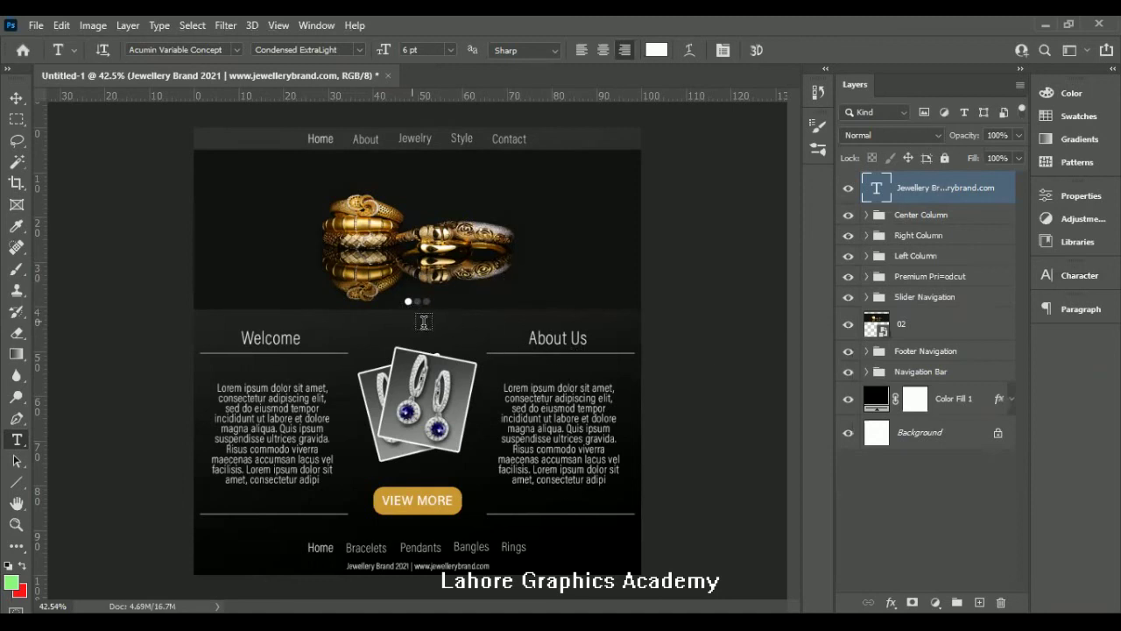
- Place the silver rings photo into the slider area of the page
{"action": "left_click", "coordinate": [865, 299]}
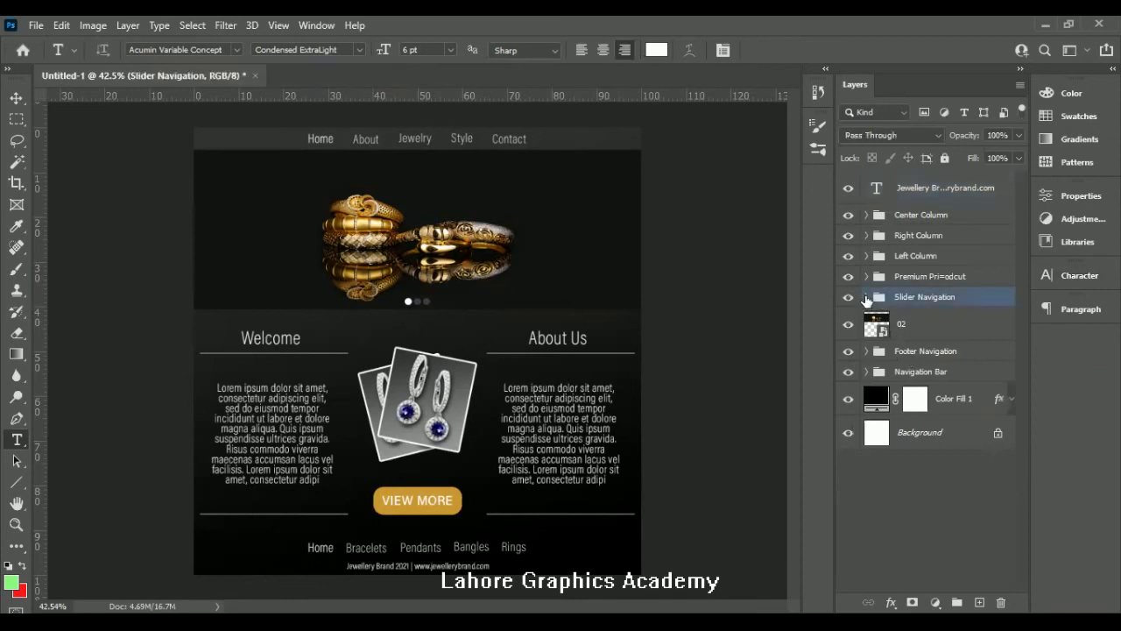
{"action": "left_click", "coordinate": [866, 298]}
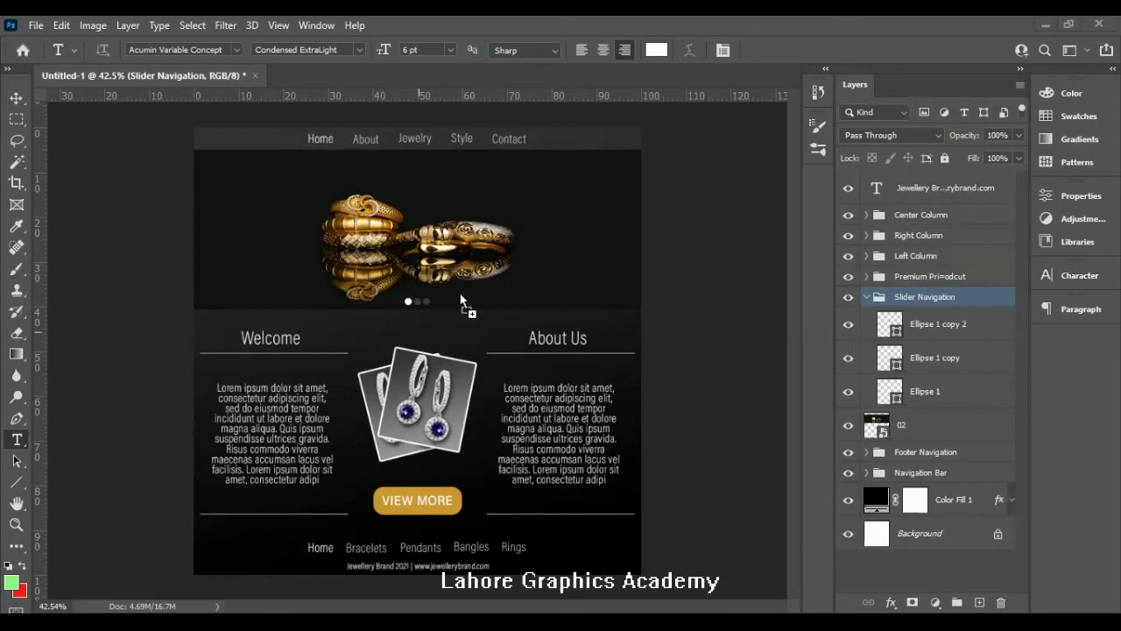
{"action": "left_click_drag", "start_coordinate": [481, 281], "coordinate": [482, 276]}
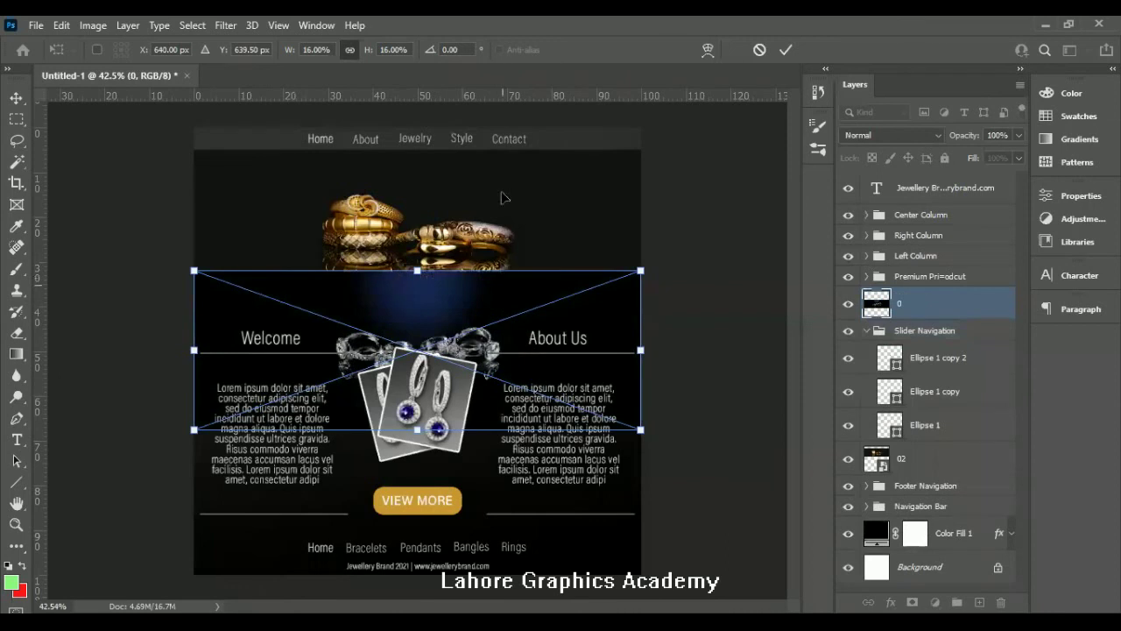
{"action": "left_click_drag", "start_coordinate": [500, 290], "coordinate": [500, 167]}
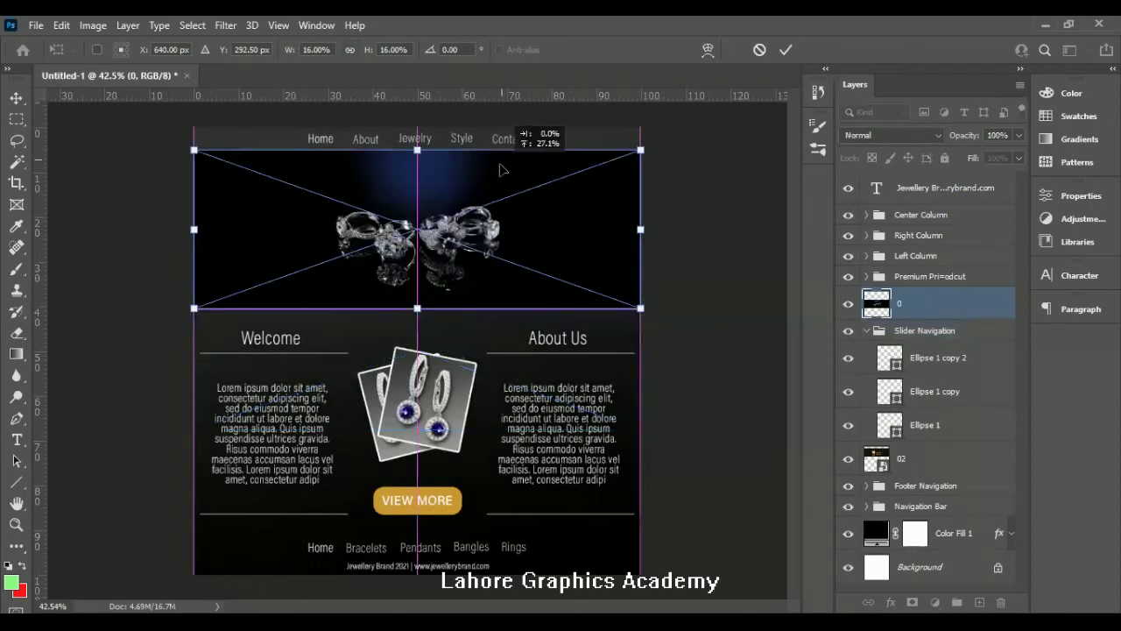
{"action": "left_click", "coordinate": [786, 50]}
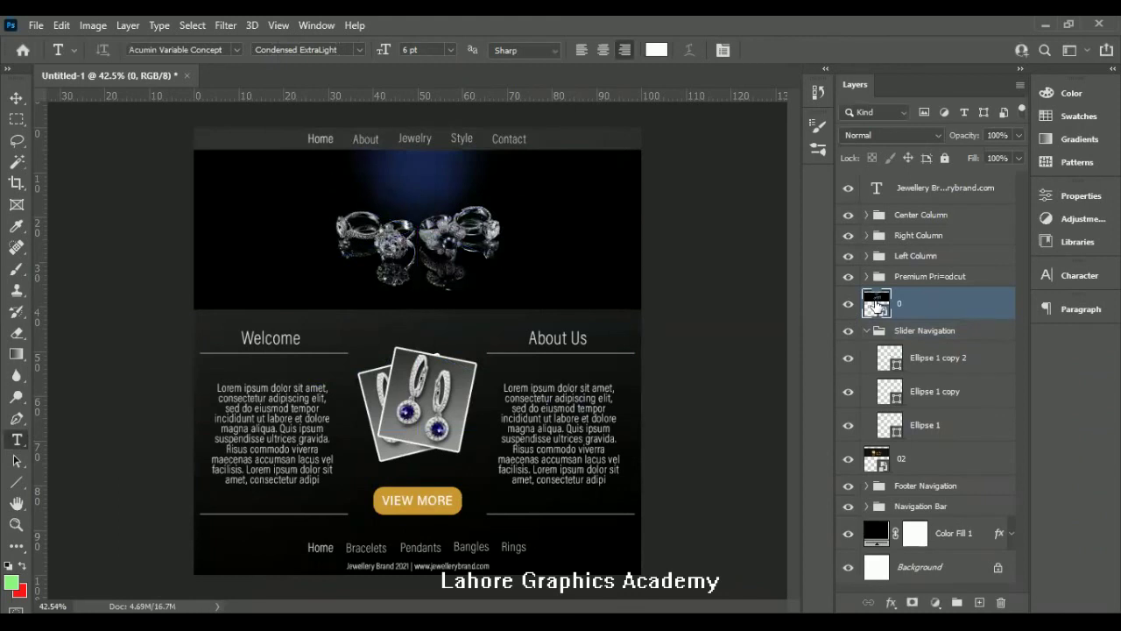
- Move layer 0 into Slider Navigation below Ellipse 1 and hide it
{"action": "left_click_drag", "start_coordinate": [876, 305], "coordinate": [918, 438]}
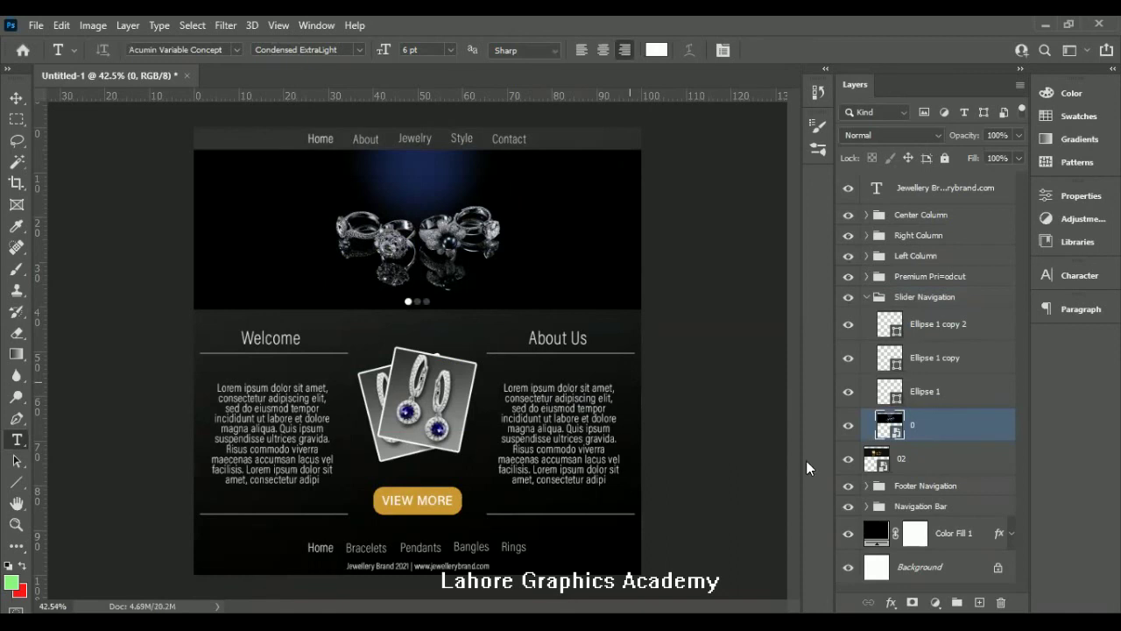
{"action": "left_click", "coordinate": [847, 428]}
{"action": "left_click", "coordinate": [847, 426]}
{"action": "left_click", "coordinate": [847, 427]}
{"action": "left_click", "coordinate": [847, 426]}
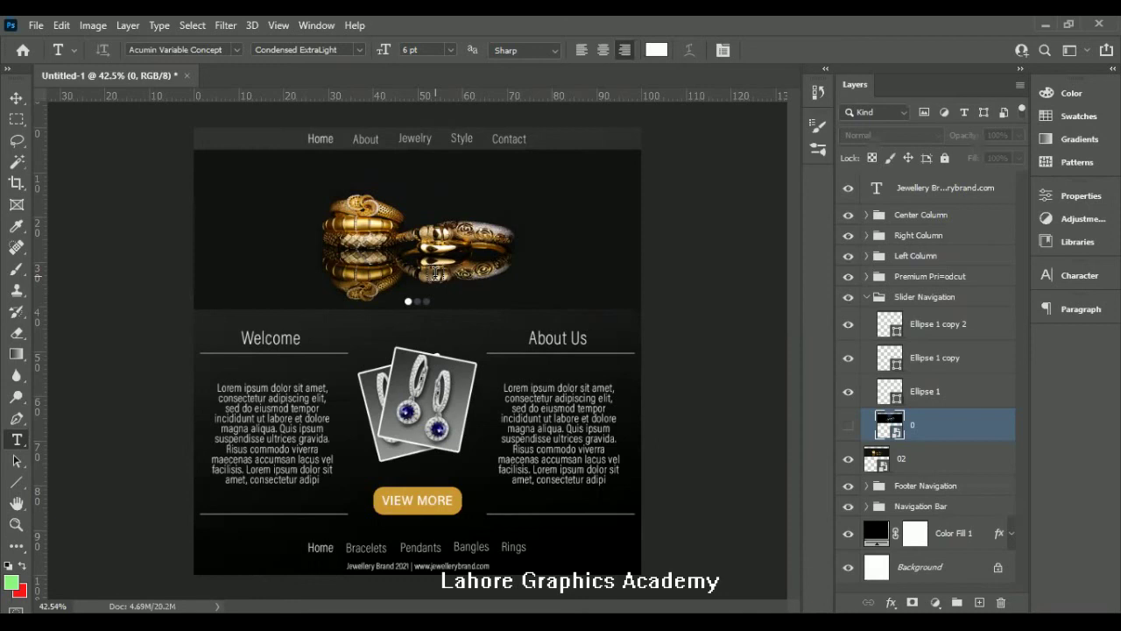
{"action": "key", "text": "ctrl+minus"}
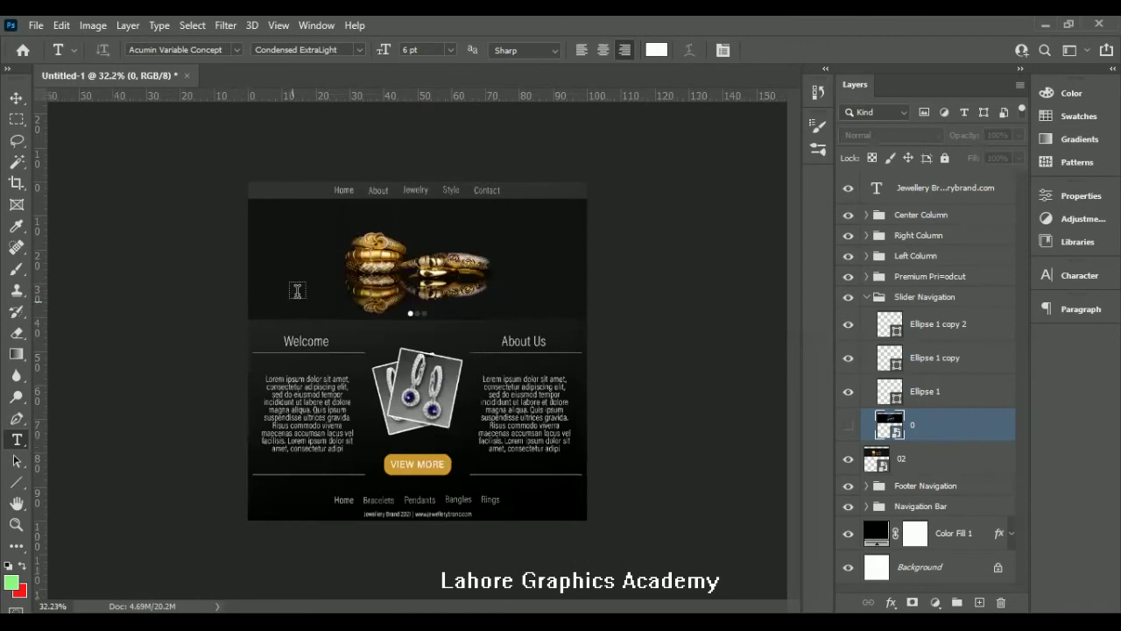